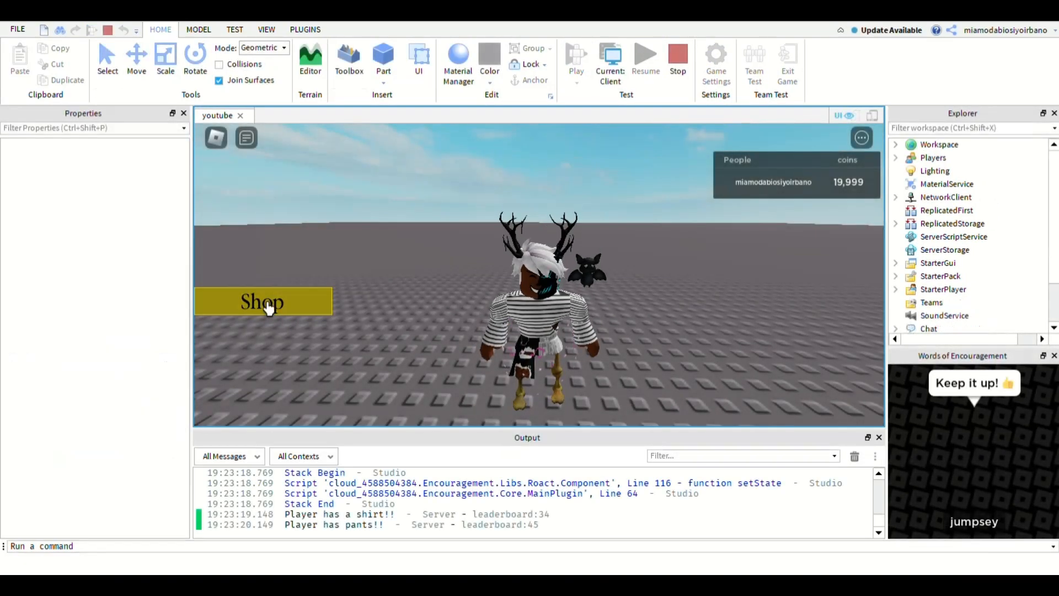
- Open the shop window in the running game and switch between its Accessories and Main Shop pages
click(269, 308)
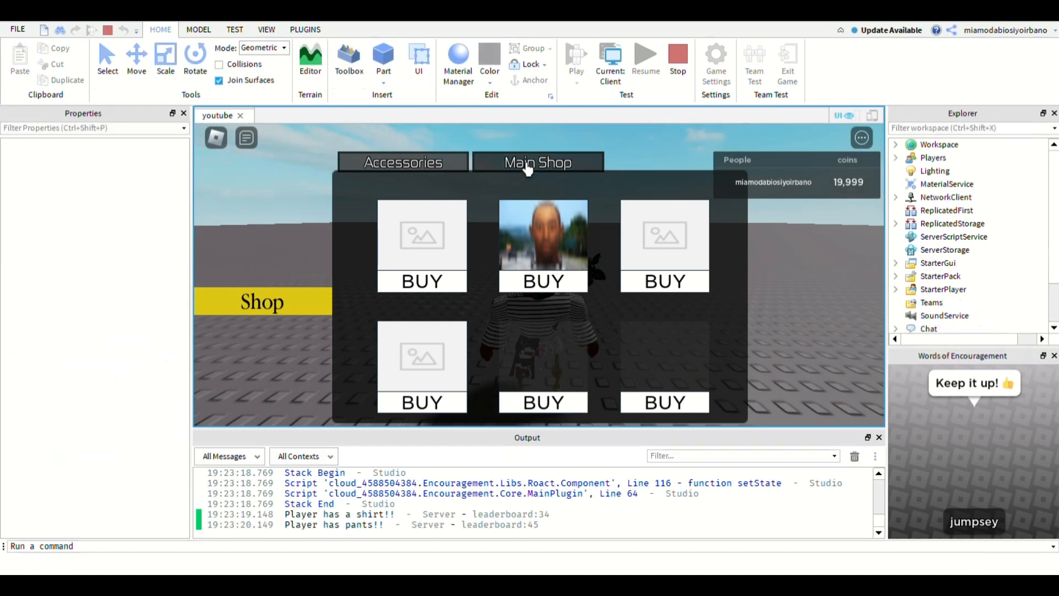
click(527, 167)
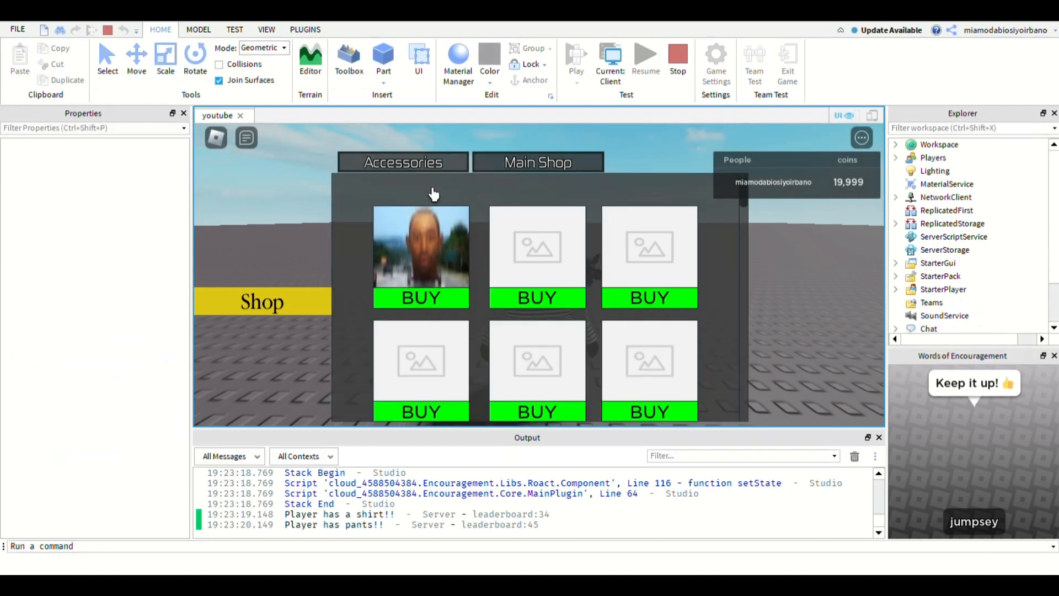
click(425, 168)
click(494, 168)
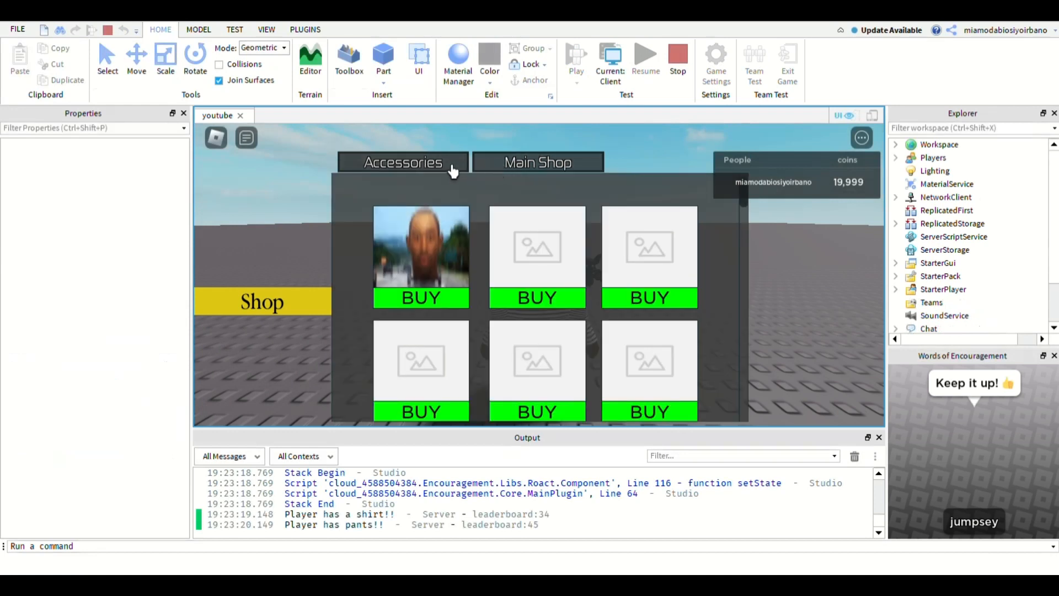
click(447, 168)
click(507, 171)
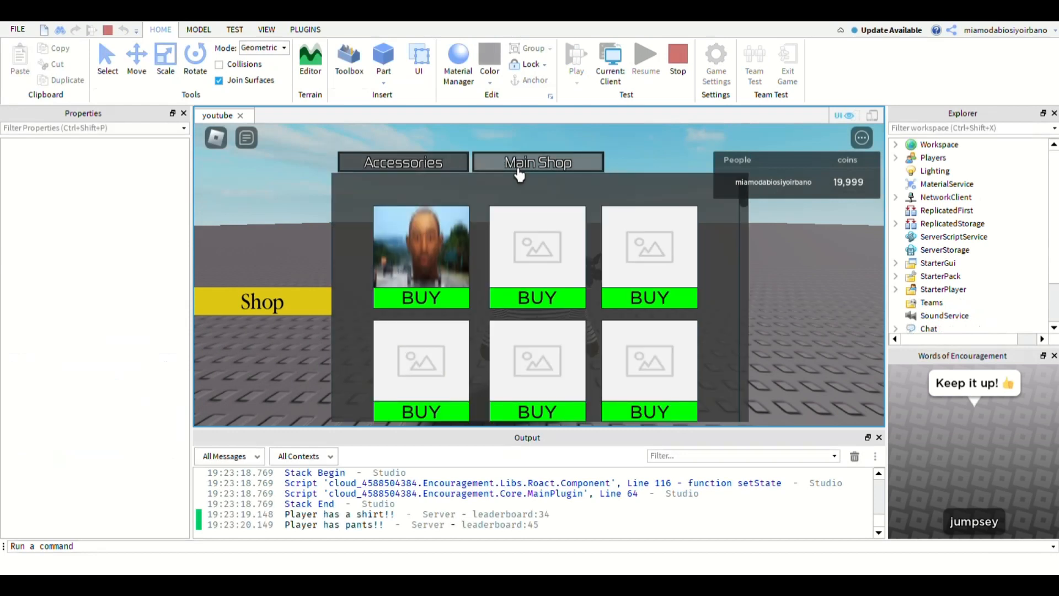
click(457, 170)
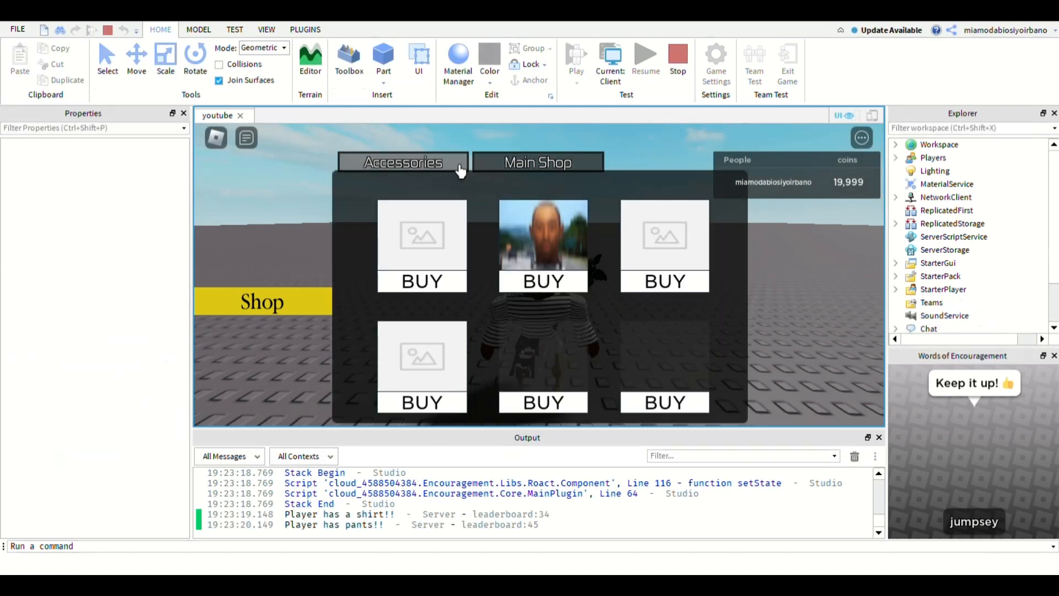
- Test the Shop button by closing and reopening the shop window several times
click(303, 313)
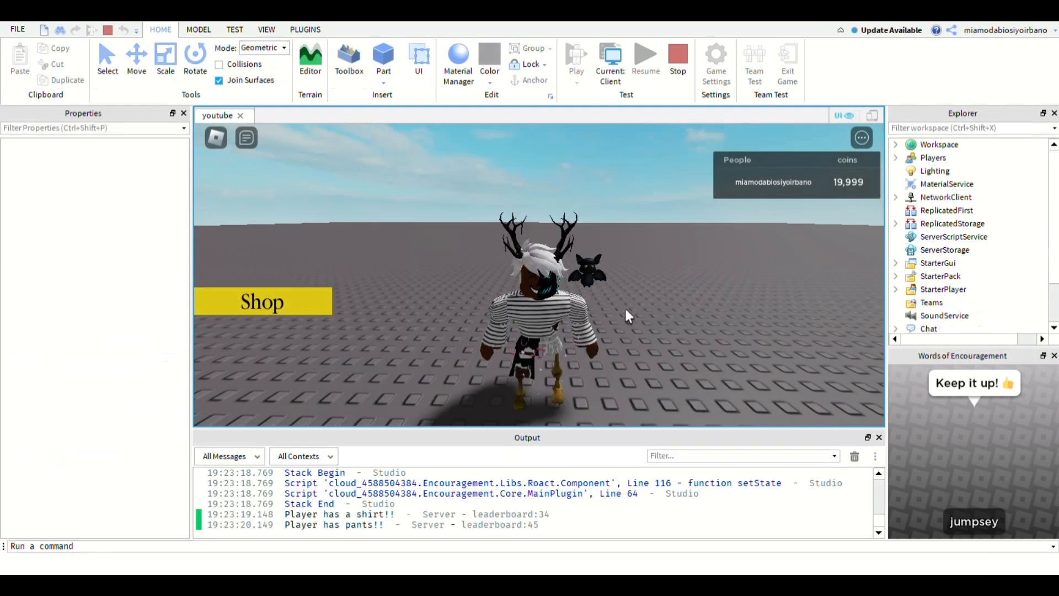
click(255, 308)
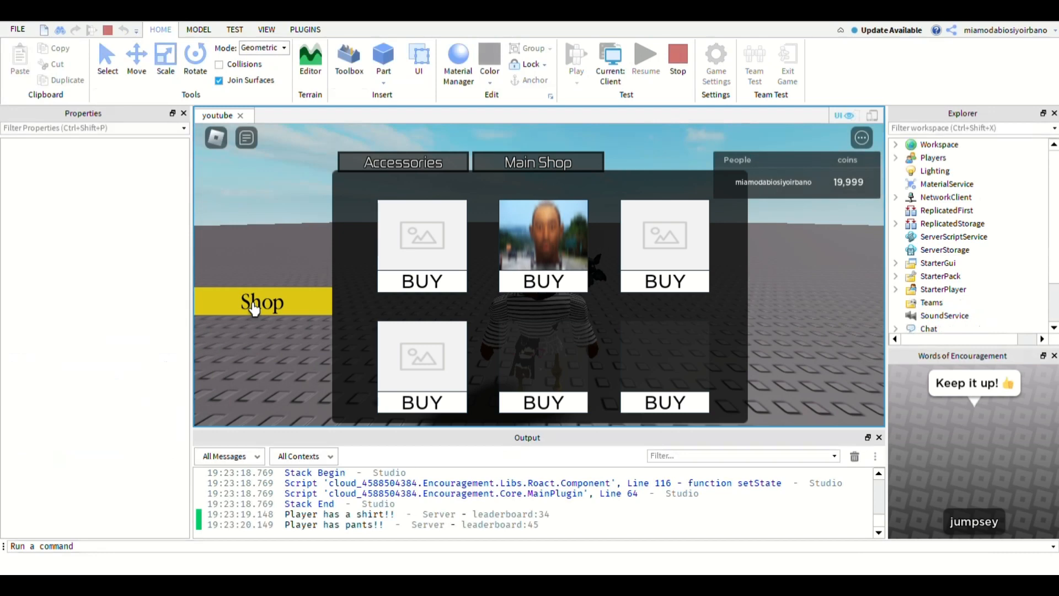
click(255, 308)
click(255, 308)
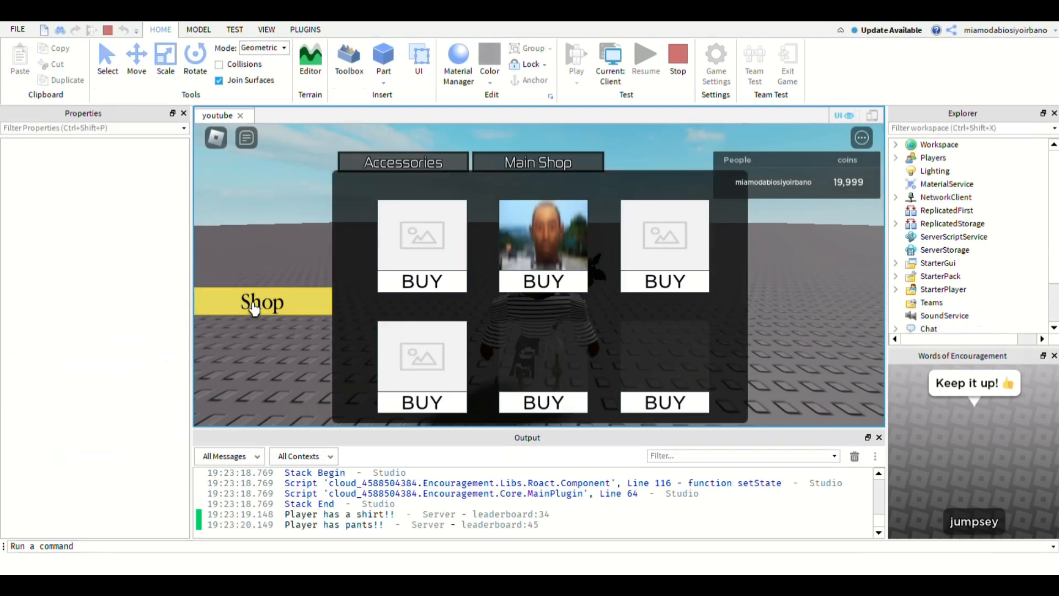
click(255, 308)
click(255, 308)
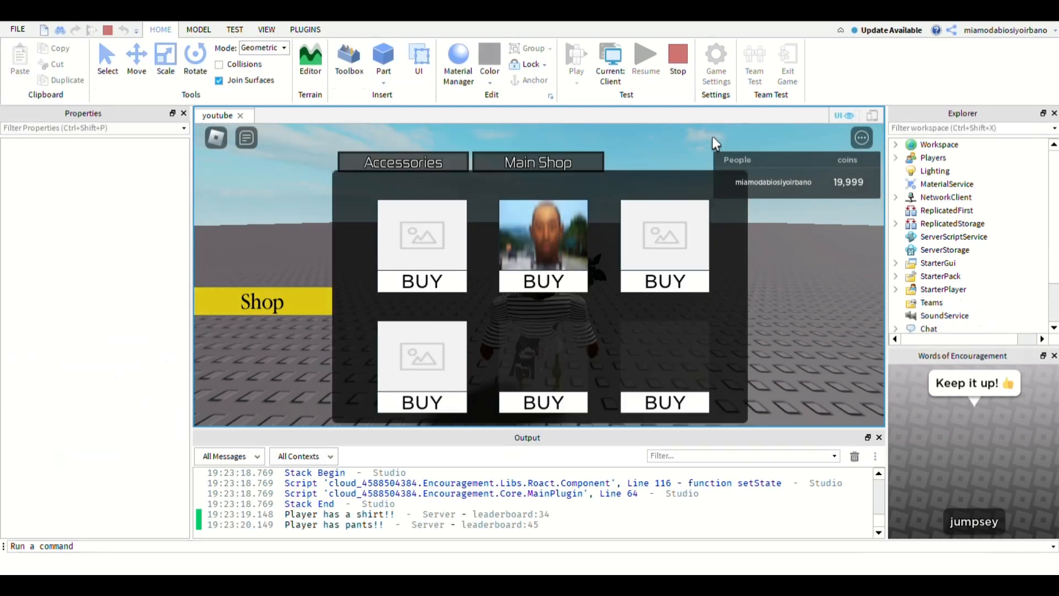
- Hide the in-game leaderboard and toggle the shop window again to check its opening and closing
click(863, 137)
click(825, 177)
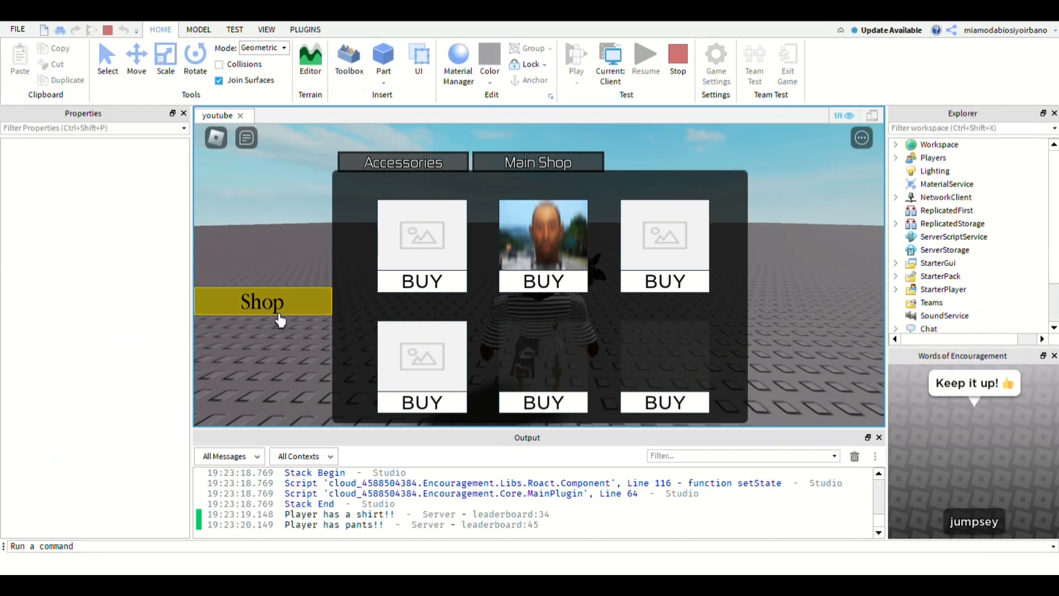
click(279, 314)
click(279, 316)
click(279, 316)
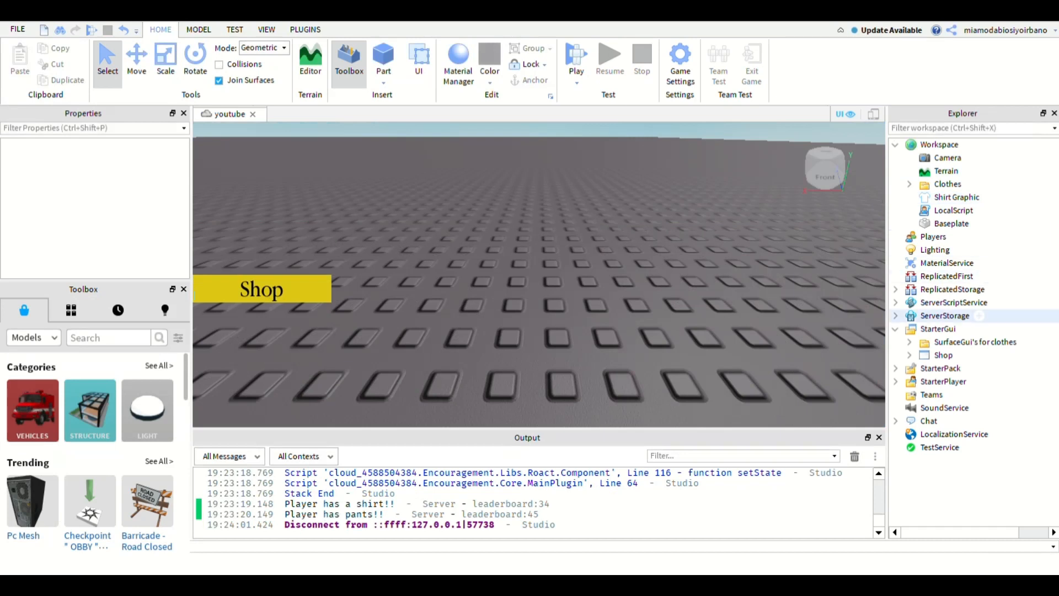
- Delete the existing Shop ScreenGui from StarterGui and add a new ScreenGui in its place
click(945, 355)
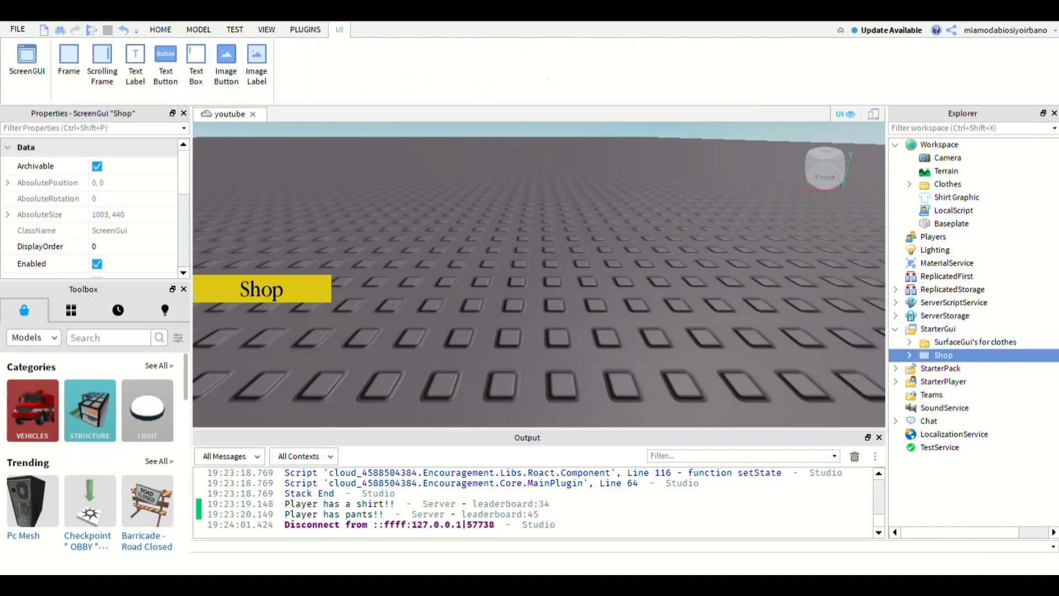
key(Delete)
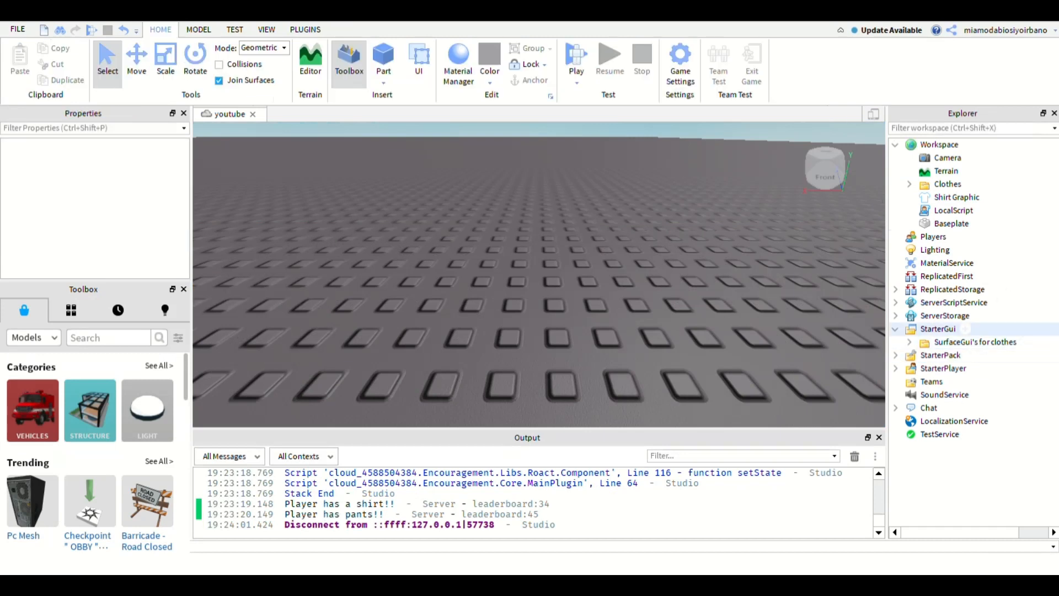
click(938, 329)
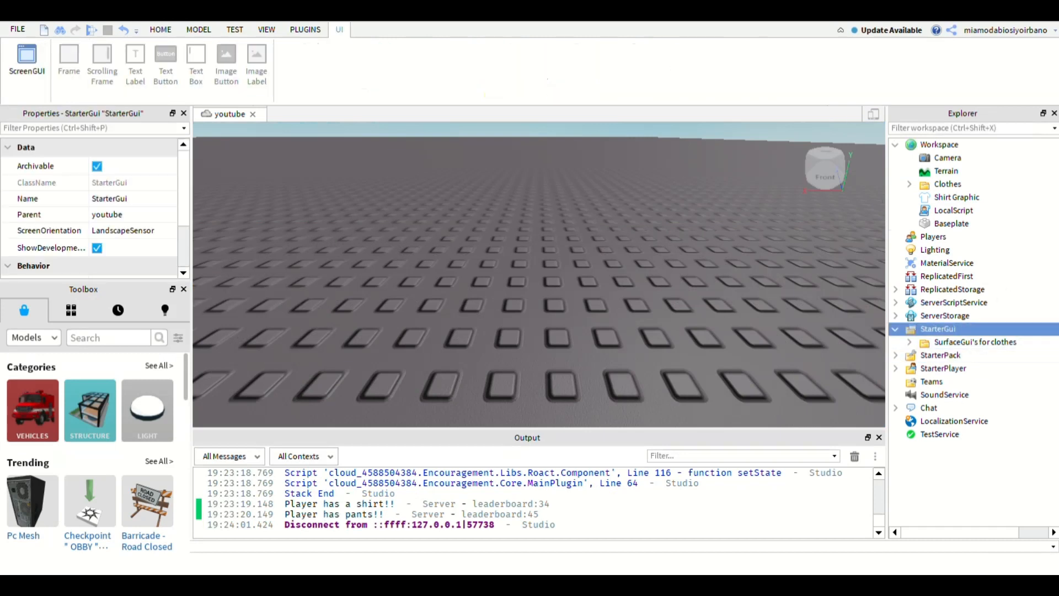
click(961, 316)
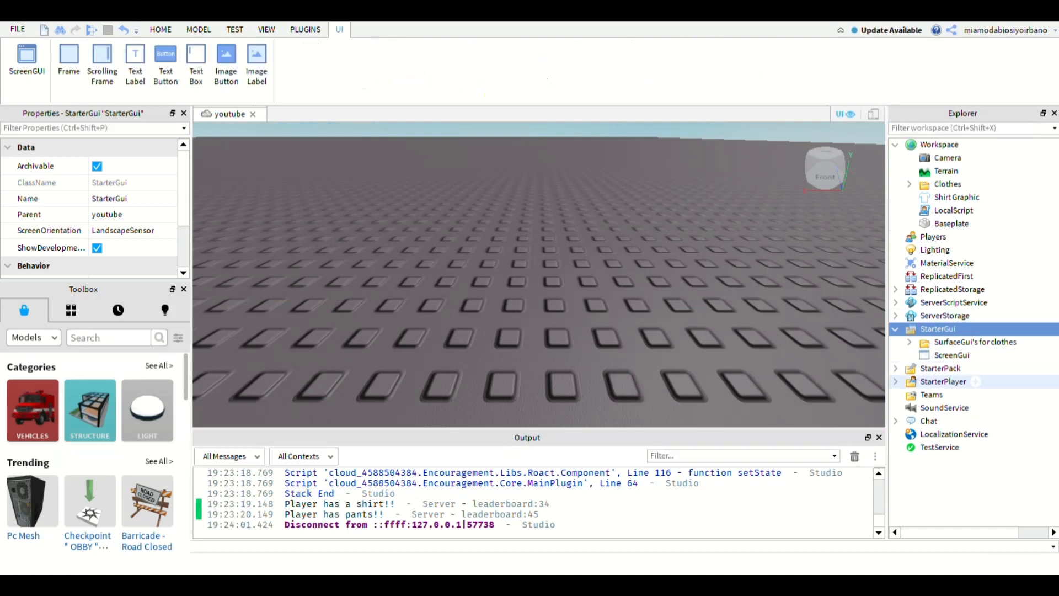
- Add a Frame inside the new ScreenGui and select it
click(953, 355)
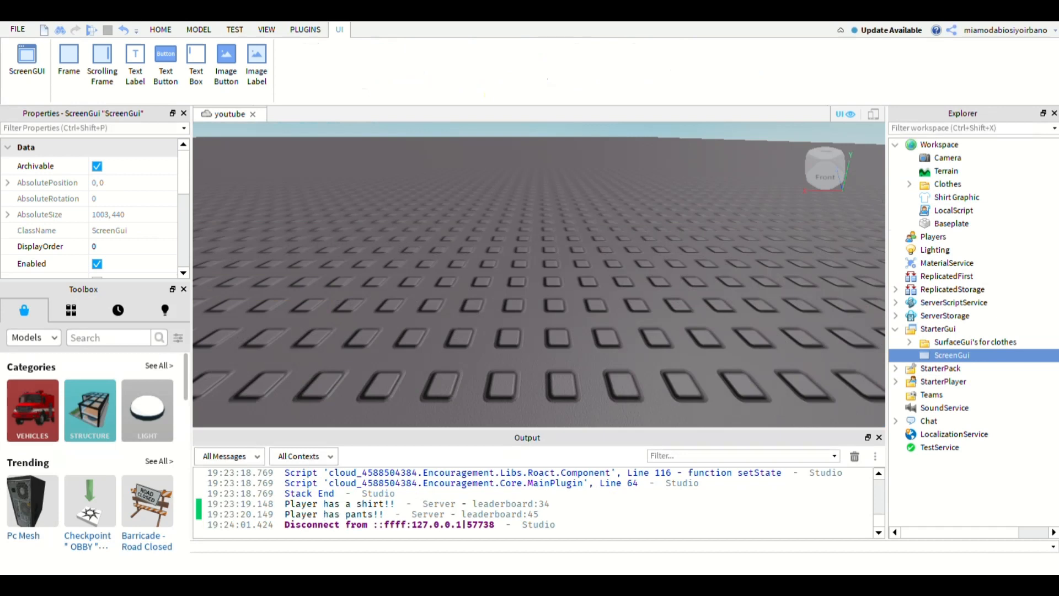
click(68, 60)
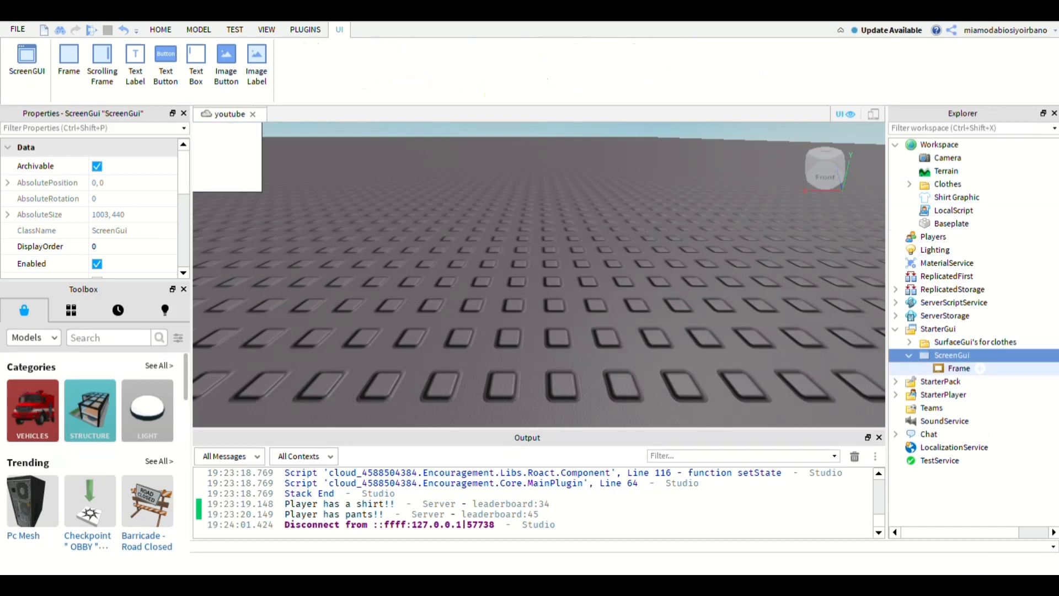
click(959, 369)
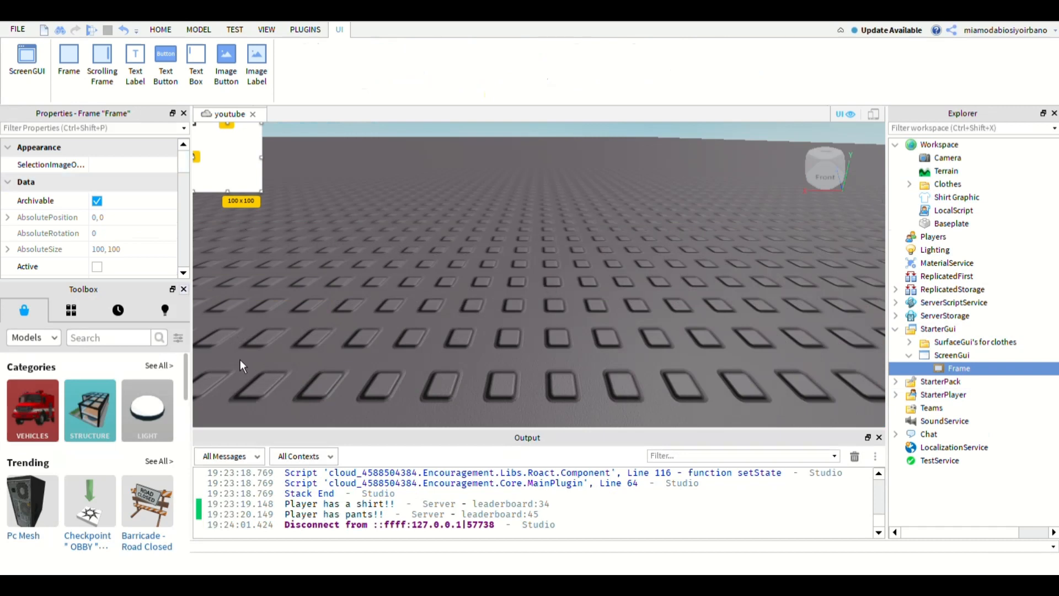
- Close the Toolbox to give the frame's properties more room
click(184, 289)
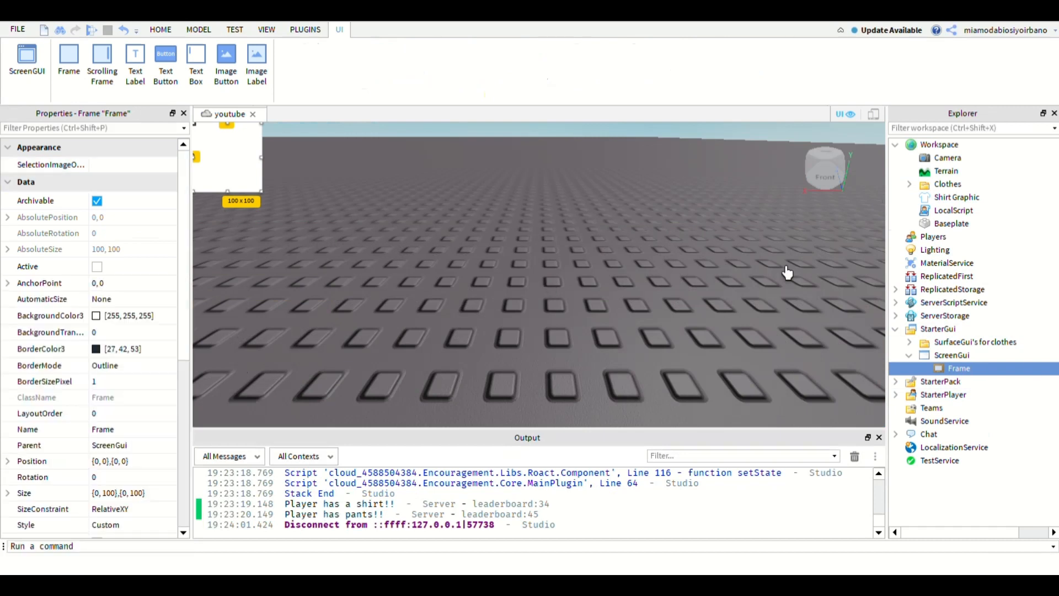
click(266, 29)
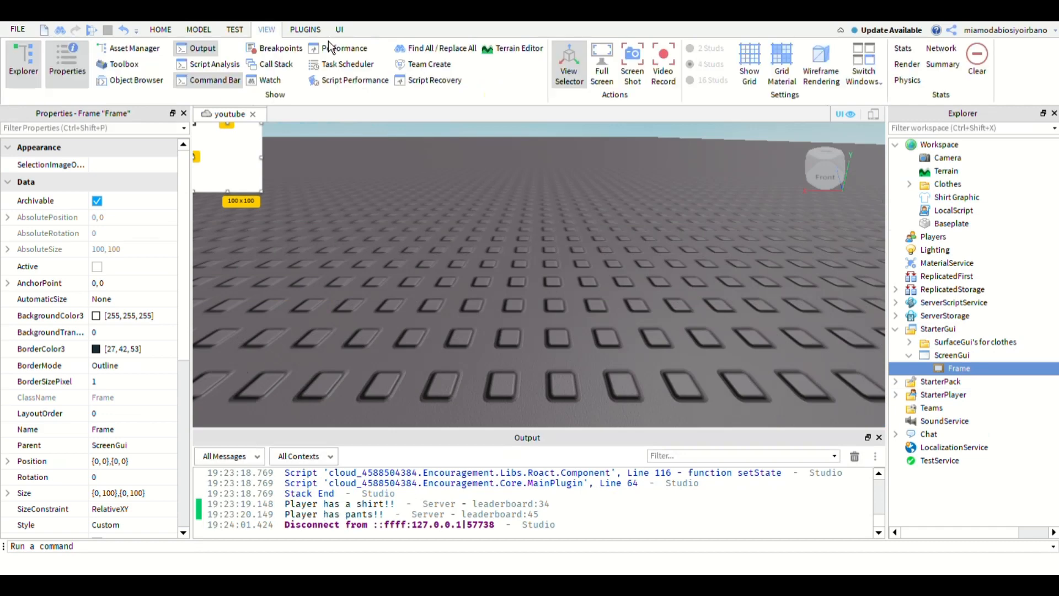
click(89, 77)
click(88, 76)
click(161, 29)
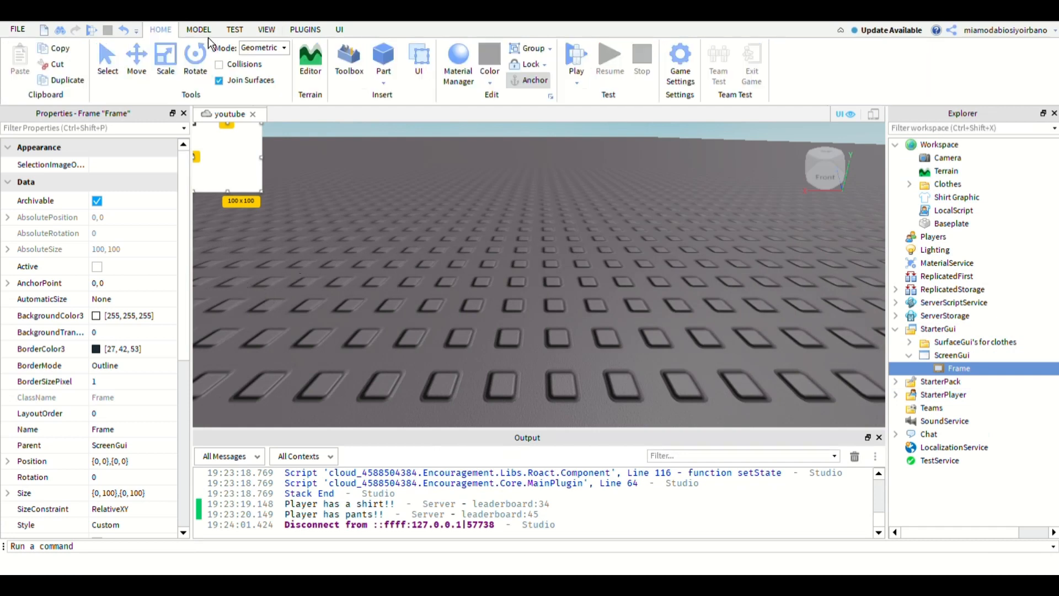
- Centre the frame with AnchorPoint 0.5, 0.5 and Position {0.5, 0},{0.5, 0}, and set its Size to {0.5, 0},{0.5, 0}
drag(184, 227, 190, 306)
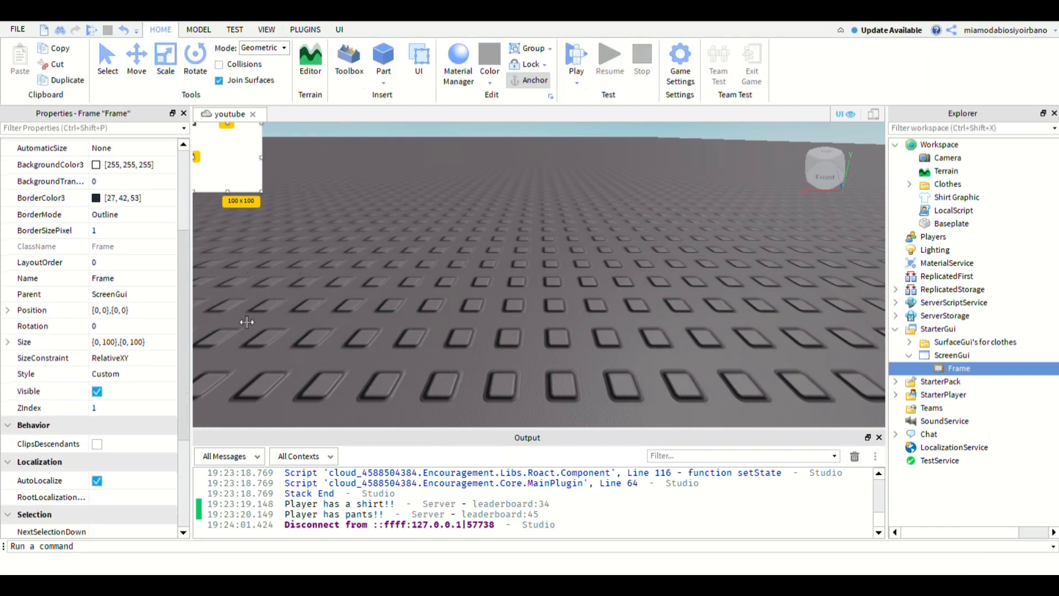
scroll(136, 353, down, 1)
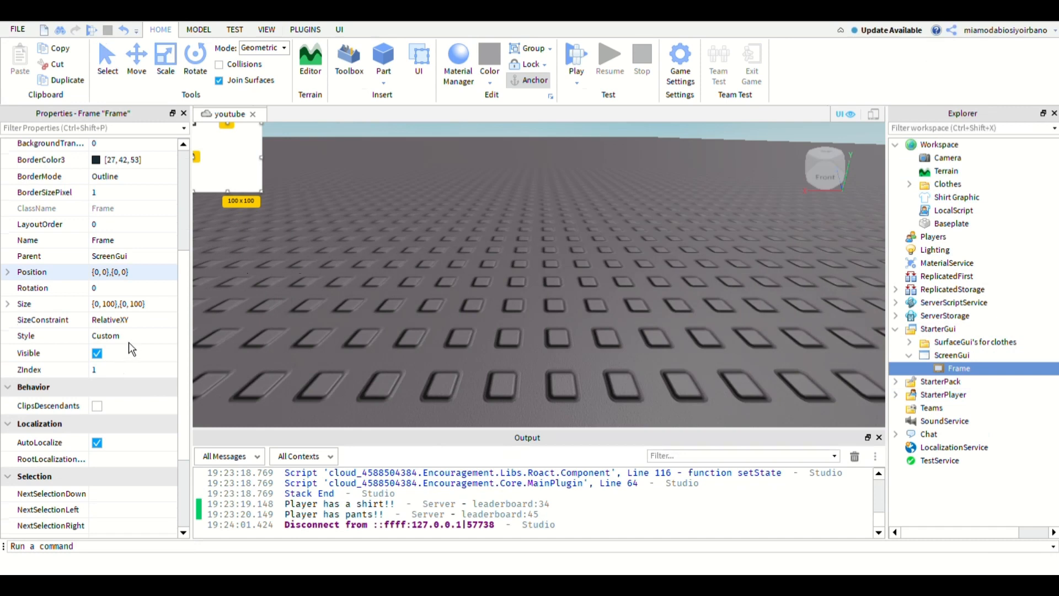
click(103, 273)
click(101, 273)
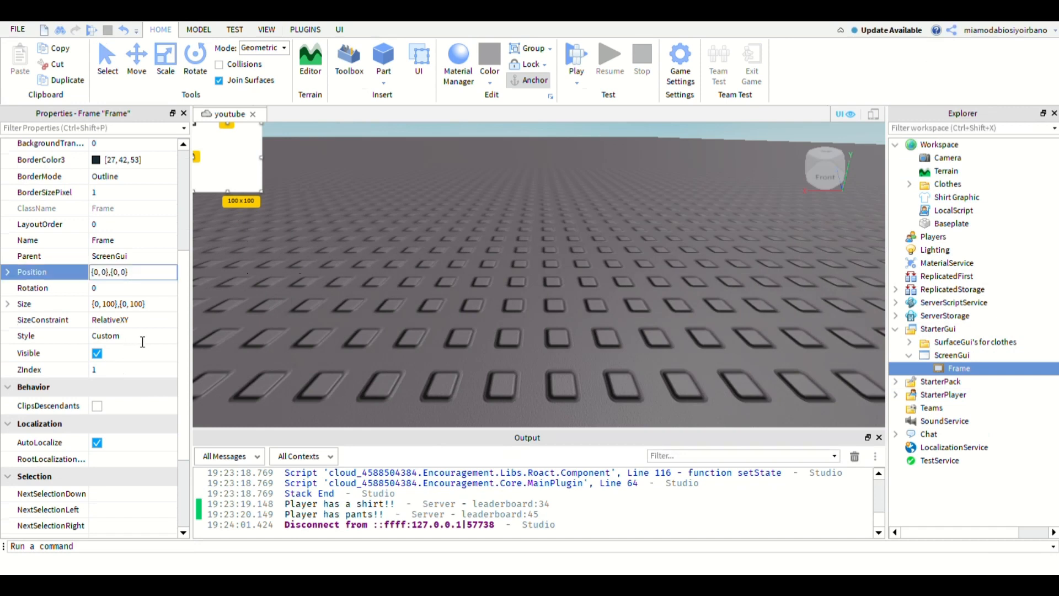
text(.5)
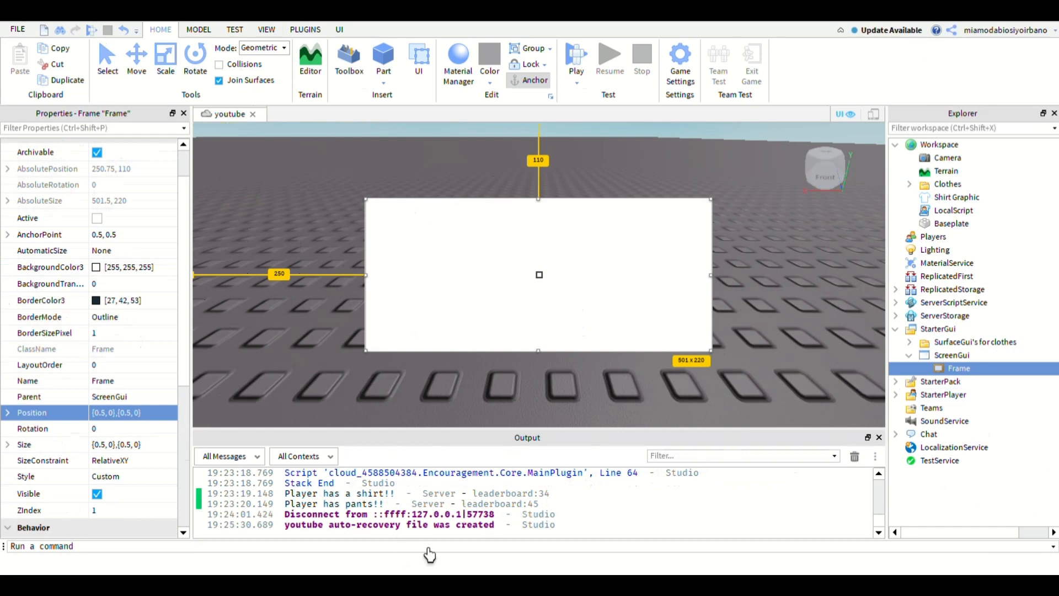
- Rename the frame as Main
scroll(240, 409, down, 4)
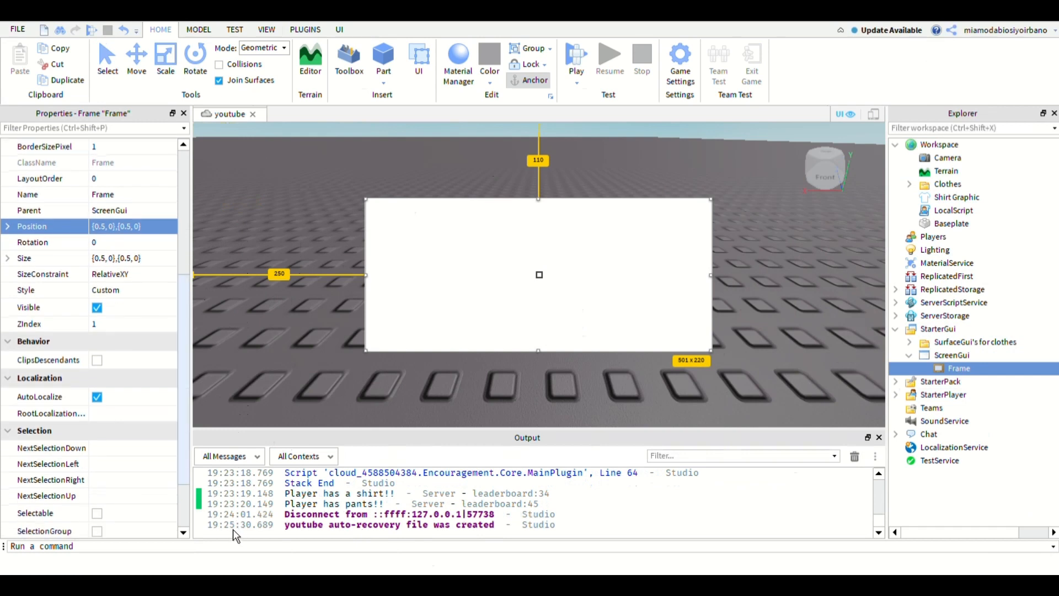
click(132, 195)
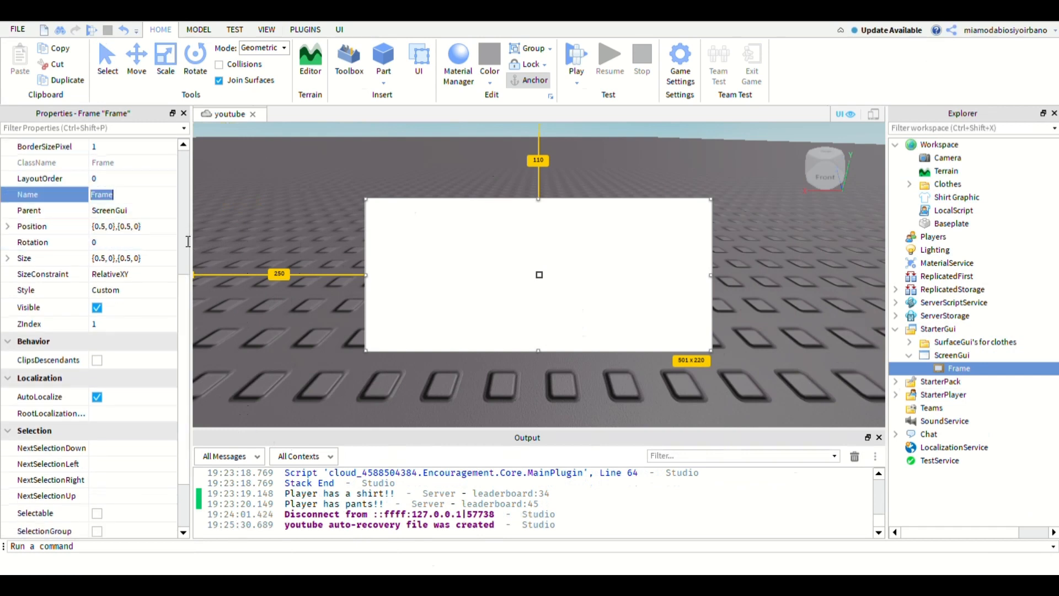
text(Main)
key(Return)
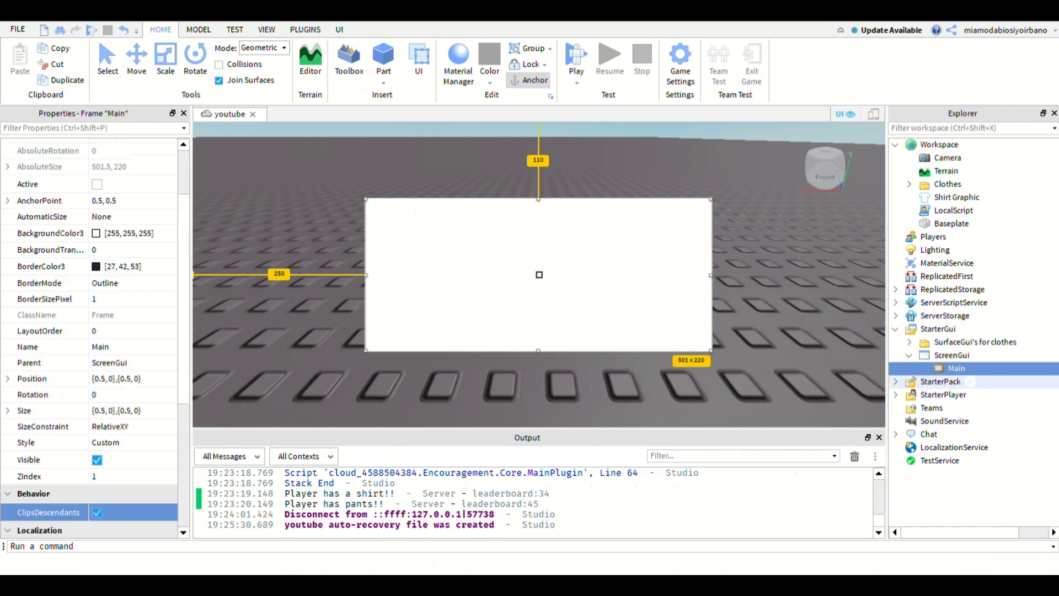
- Enable ClipsDescendants on the Main frame and add an ImageLabel containing a TextButton to it
mouse_move(975, 369)
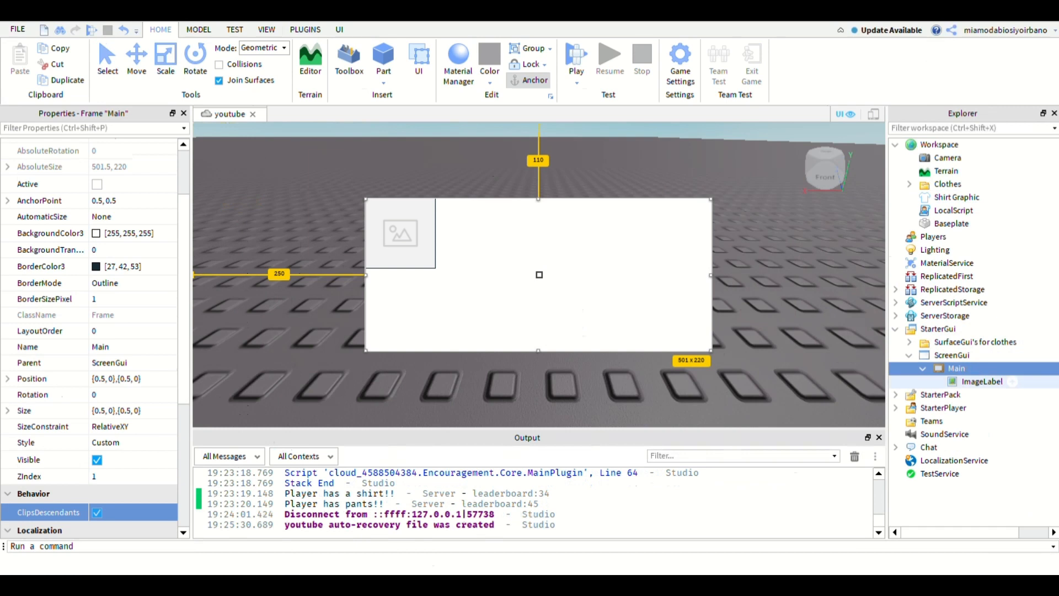
click(982, 381)
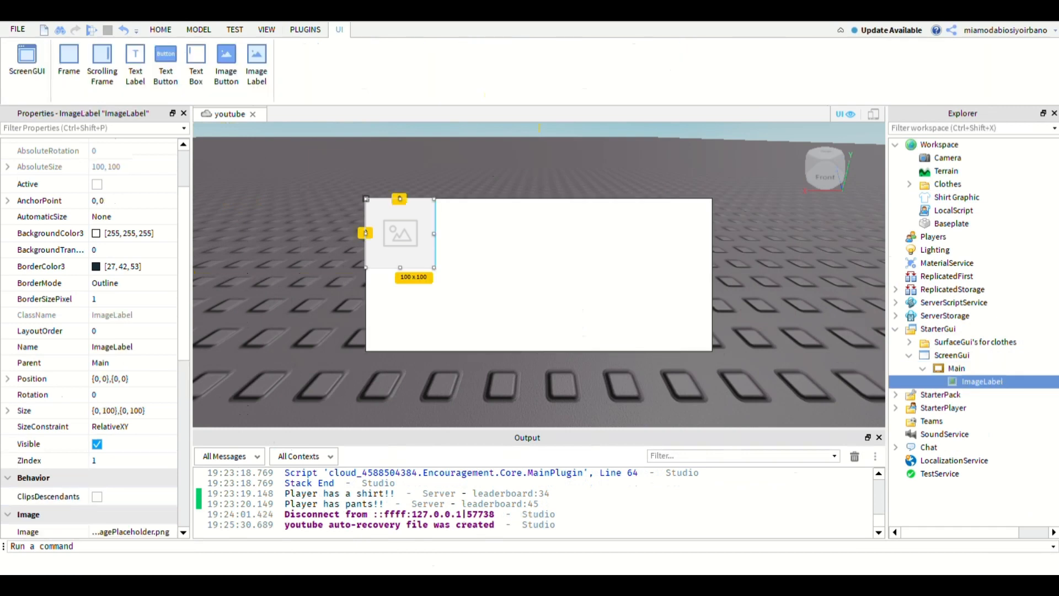
click(165, 65)
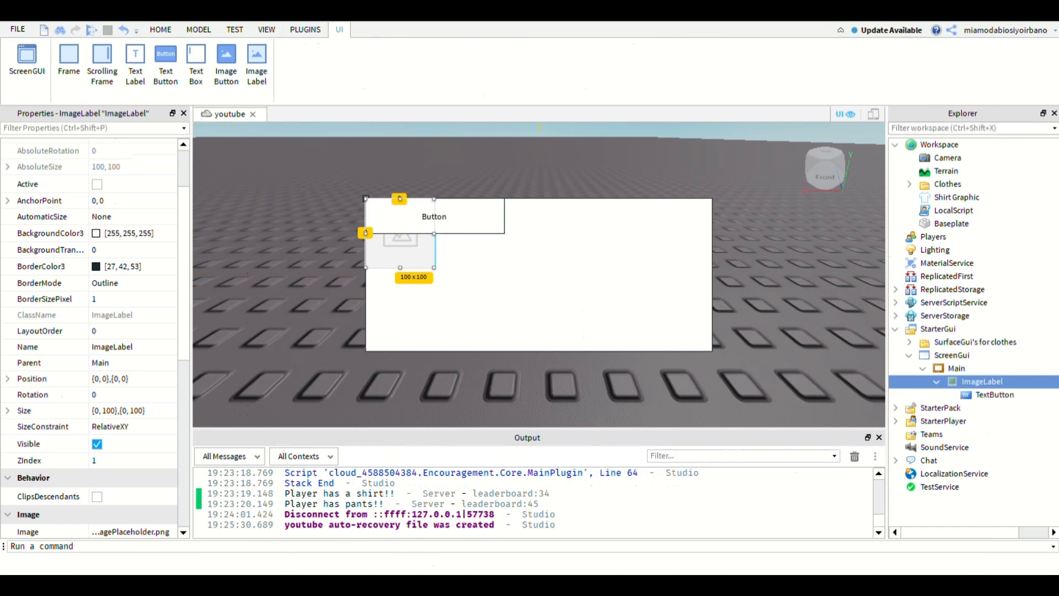
- Set the Main frame's BackgroundColor3 to red, 255, 0, 0
click(958, 368)
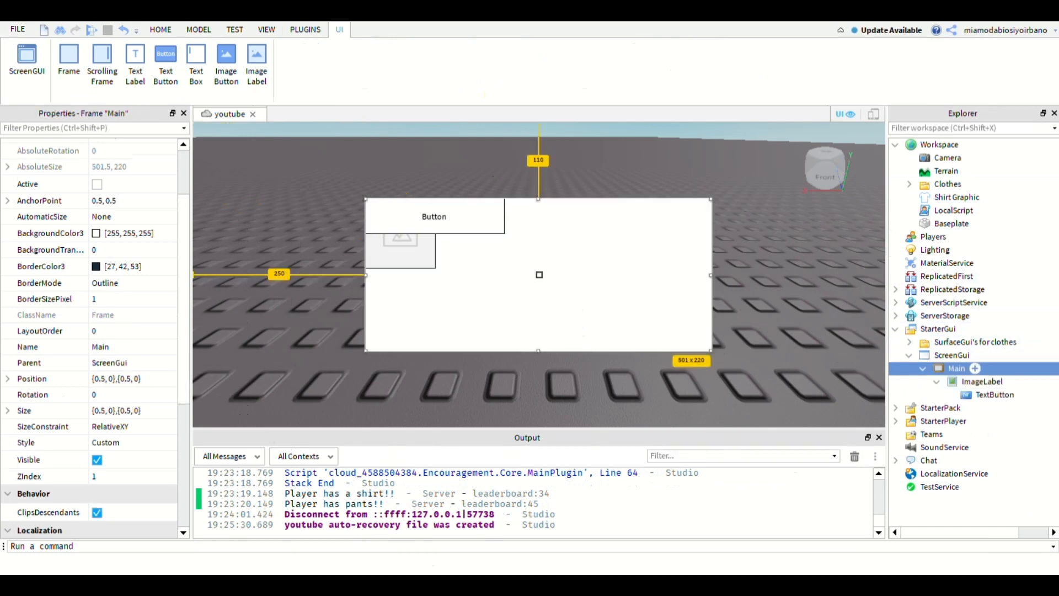
click(138, 233)
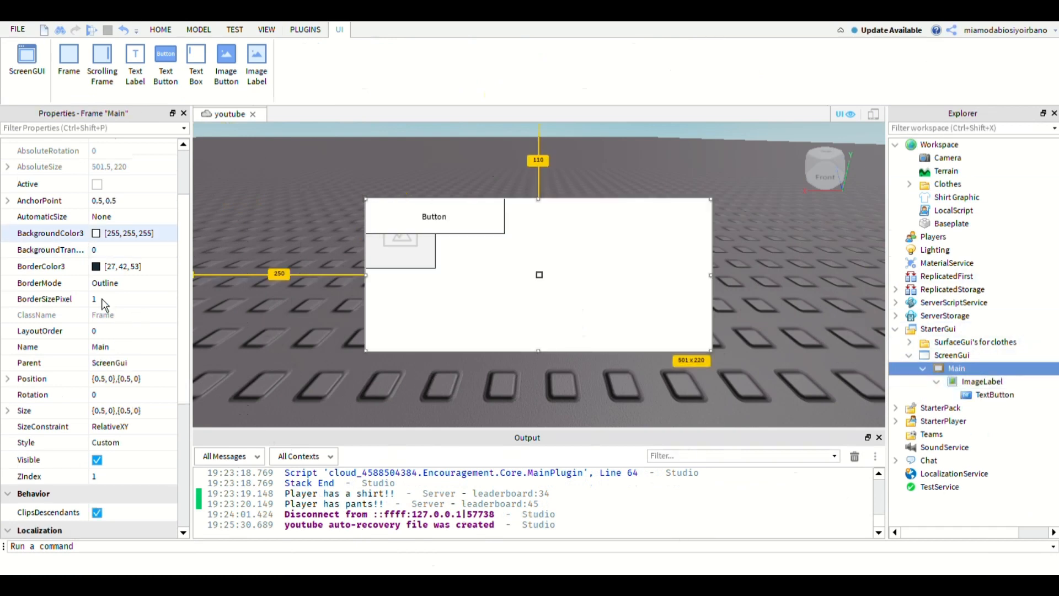
text(255,0,0)
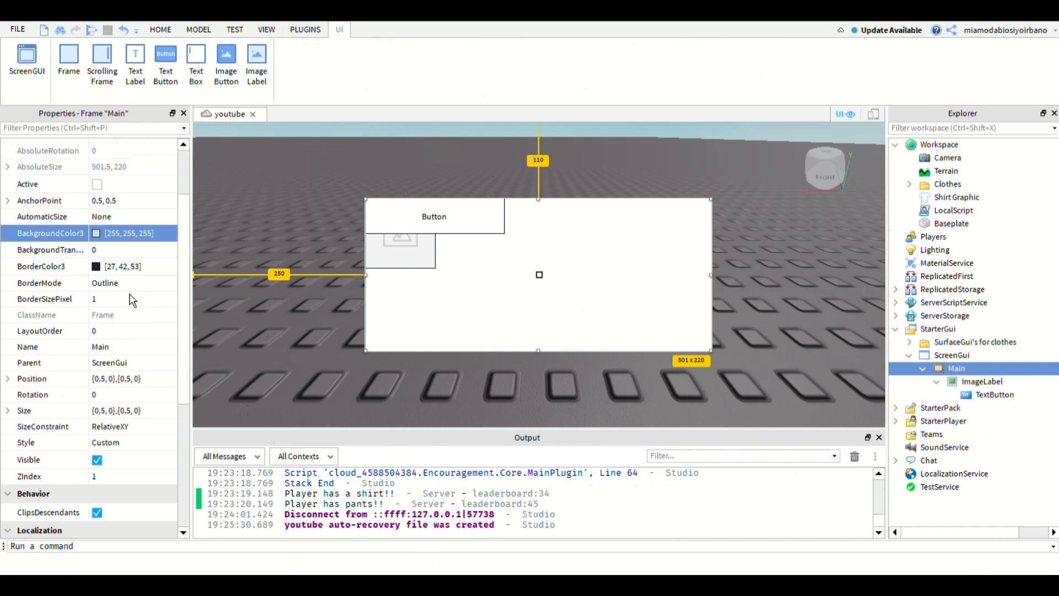
key(Return)
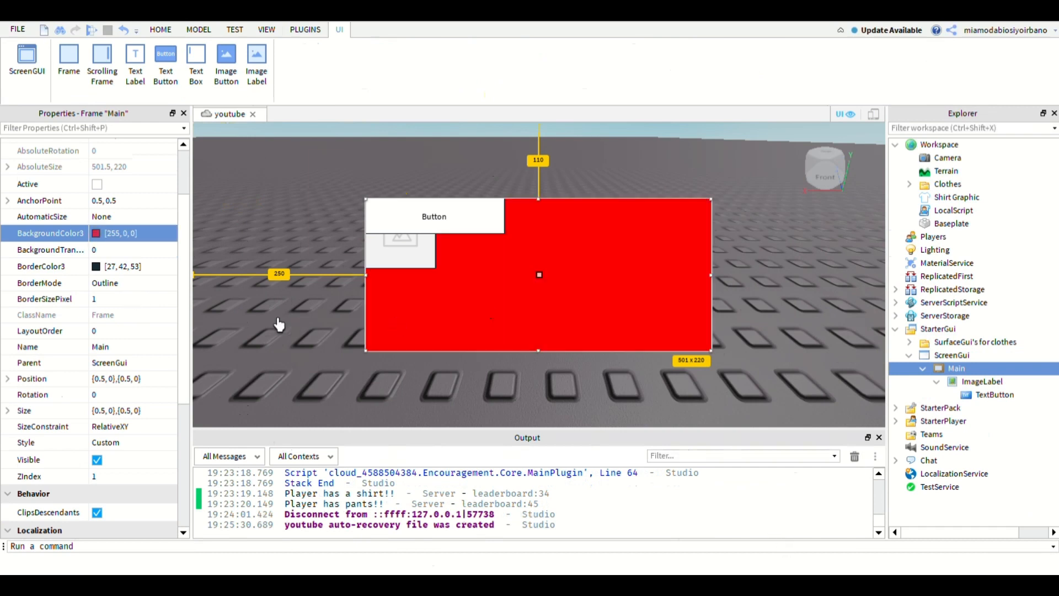
- Set the Main frame's BackgroundTransparency to 0.3
click(138, 249)
text(1)
key(BackSpace)
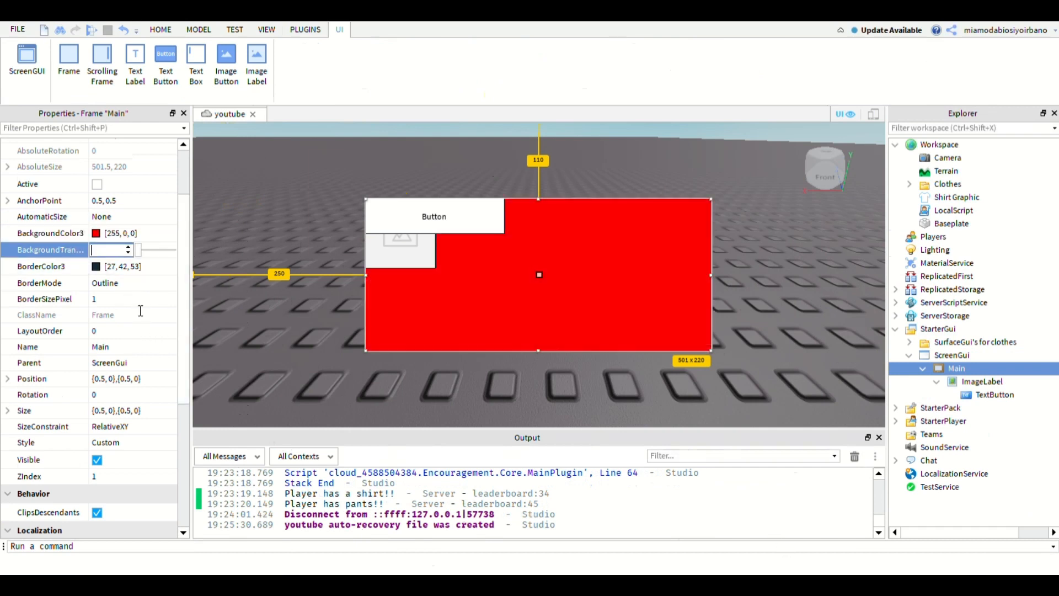
text(0.3)
key(Return)
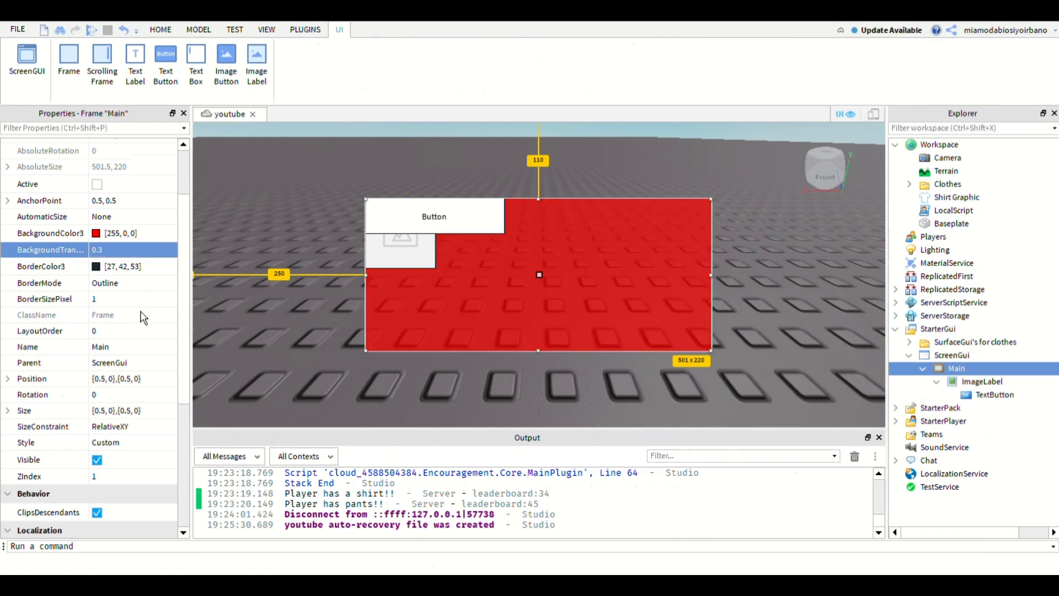
- Set the Main frame's BorderColor3 to black, 0, 0, 0
click(96, 267)
click(488, 323)
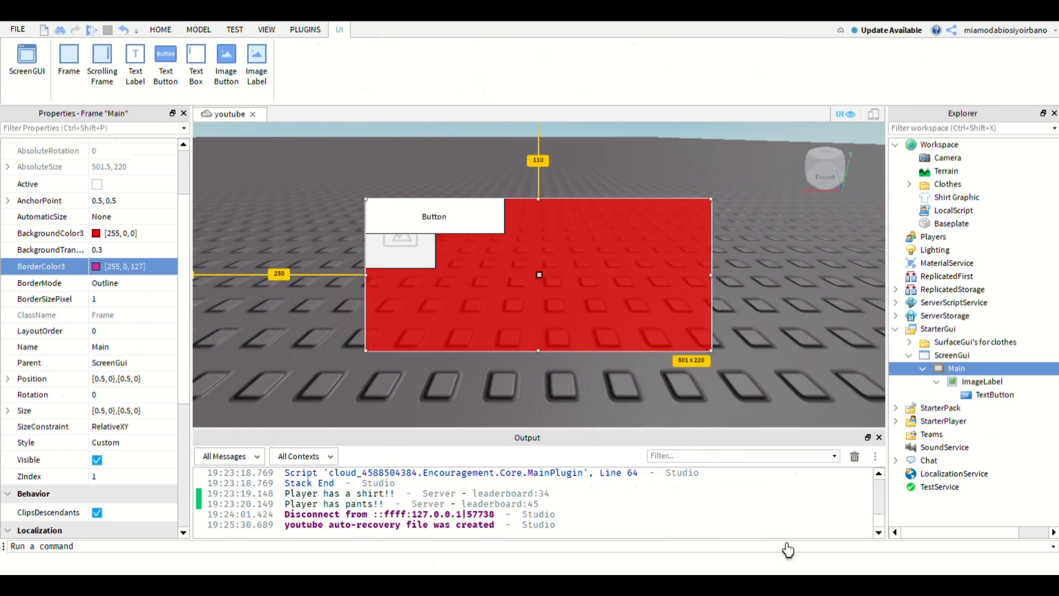
click(539, 307)
click(776, 526)
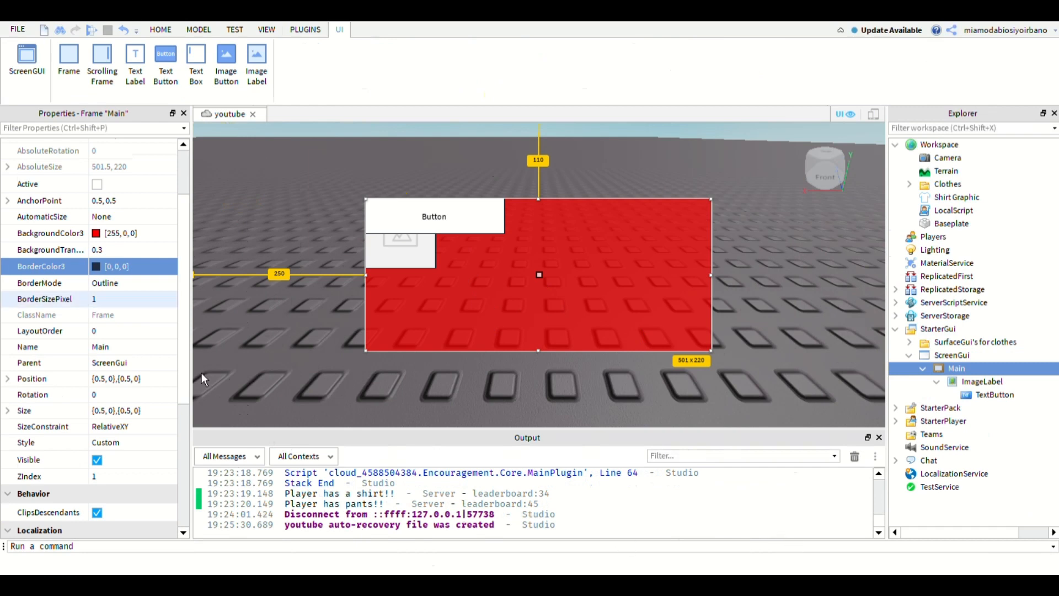
- Change the Main frame's BorderMode to Inset and its BorderSizePixel to 3
click(151, 284)
click(172, 285)
click(153, 301)
click(153, 299)
text(3)
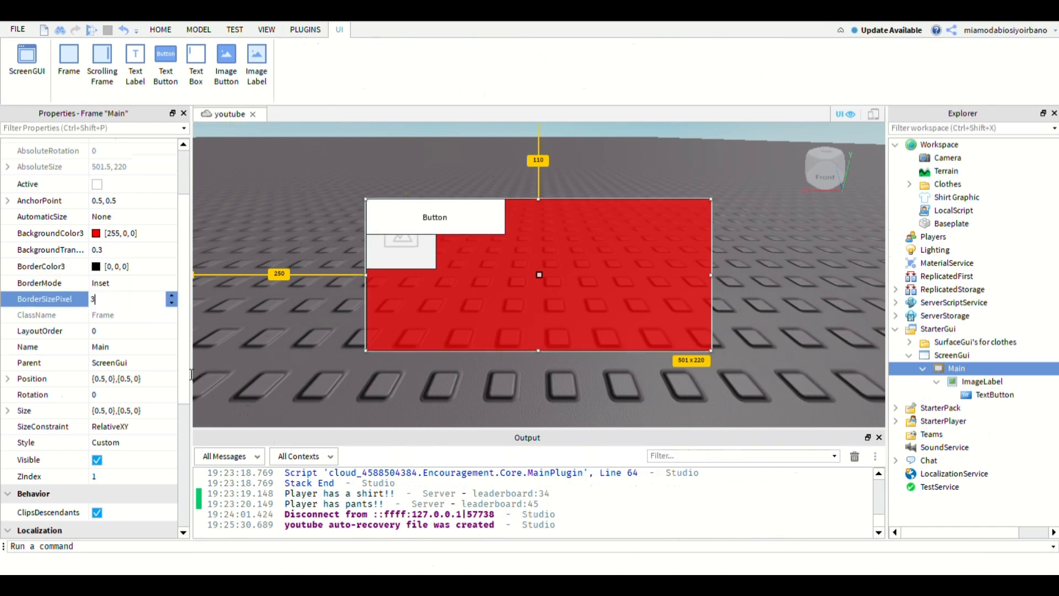
key(Return)
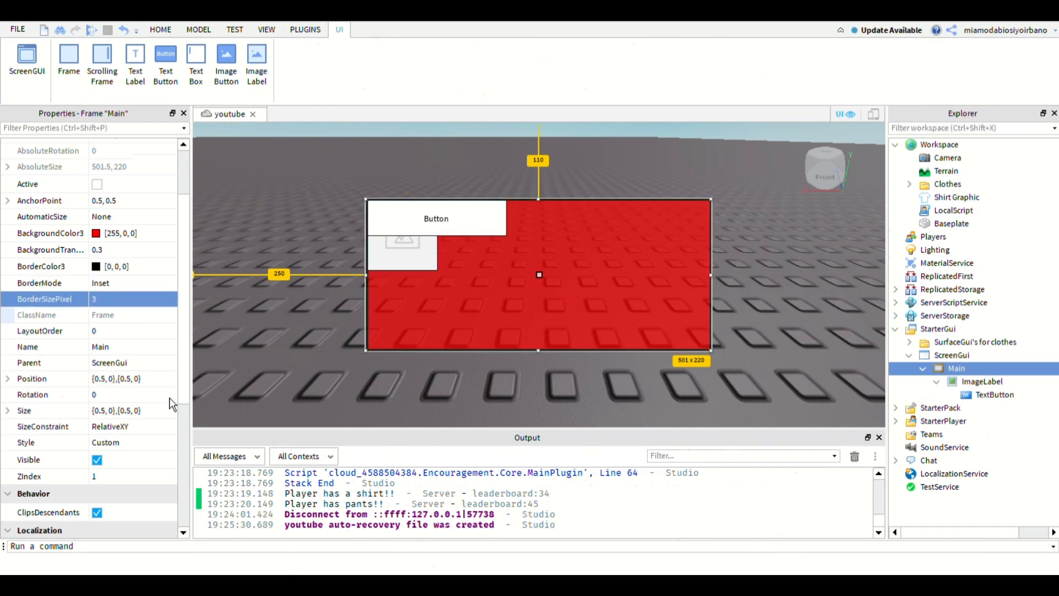
- Set the Size of the TextButton inside the ImageLabel to {1, 0},{0.3, 0}
scroll(147, 399, down, 4)
scroll(186, 519, down, 1)
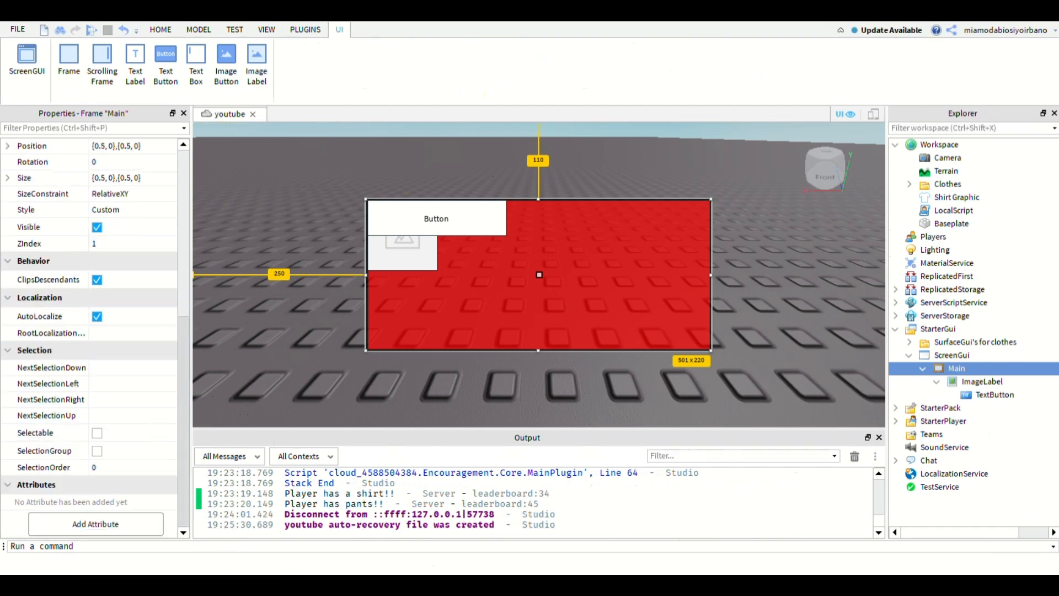
scroll(186, 518, up, 6)
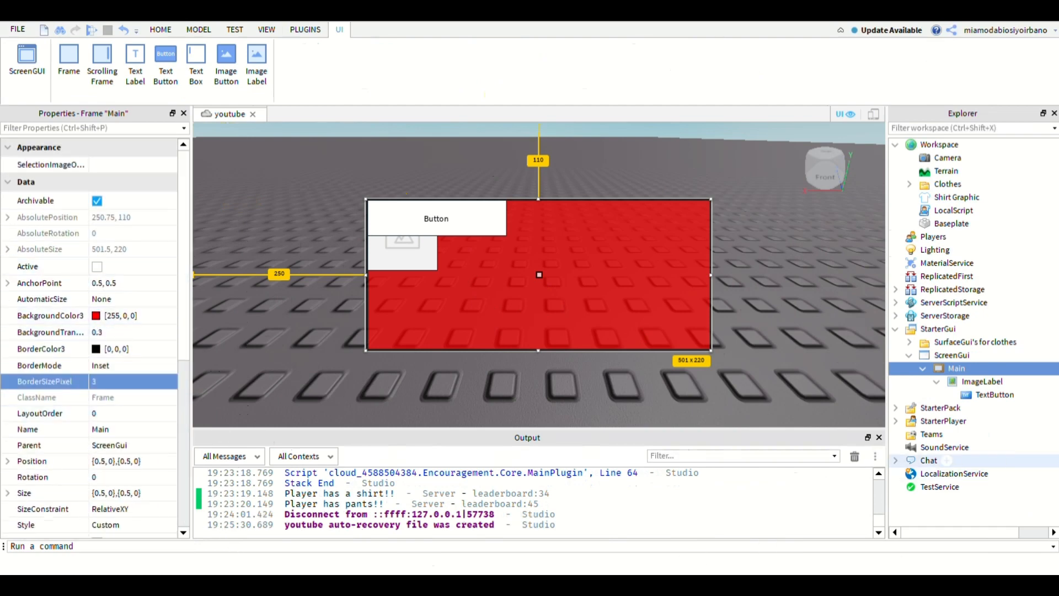
click(982, 382)
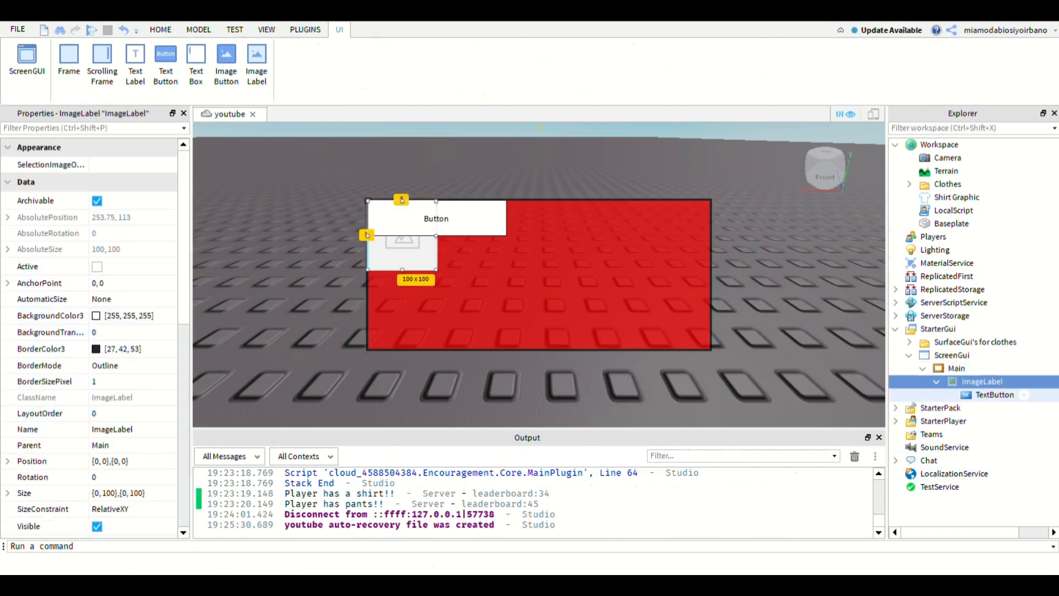
click(1021, 395)
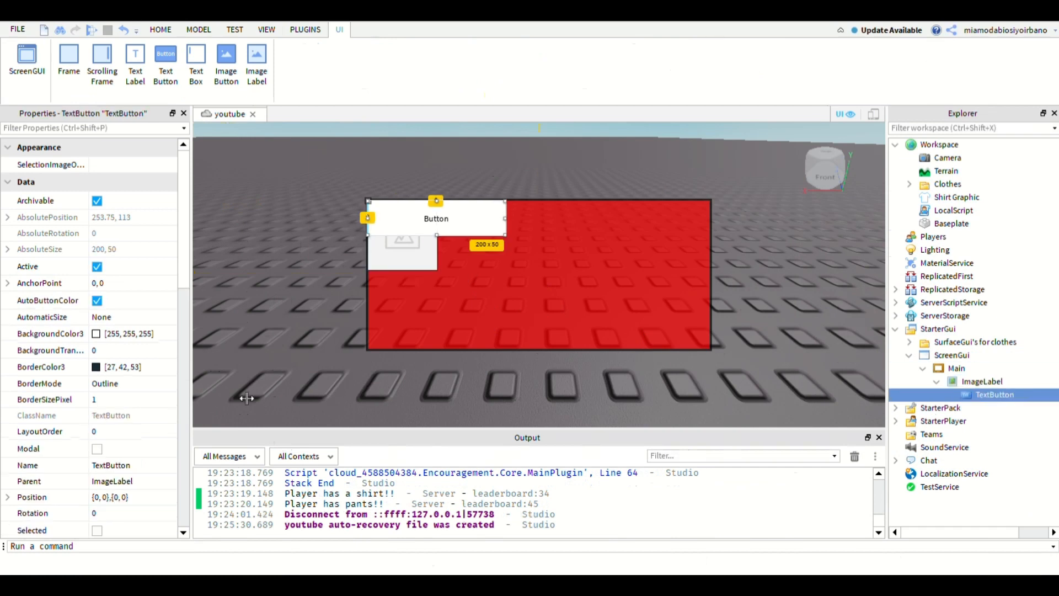
drag(184, 284, 186, 336)
click(109, 395)
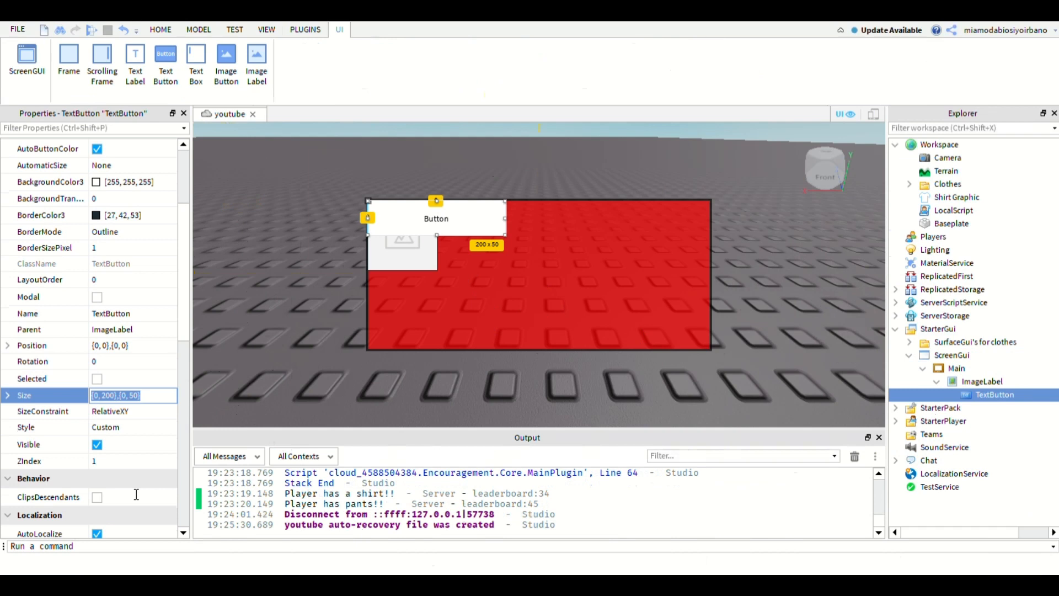
text({1, 0},{0.3, 0})
key(Return)
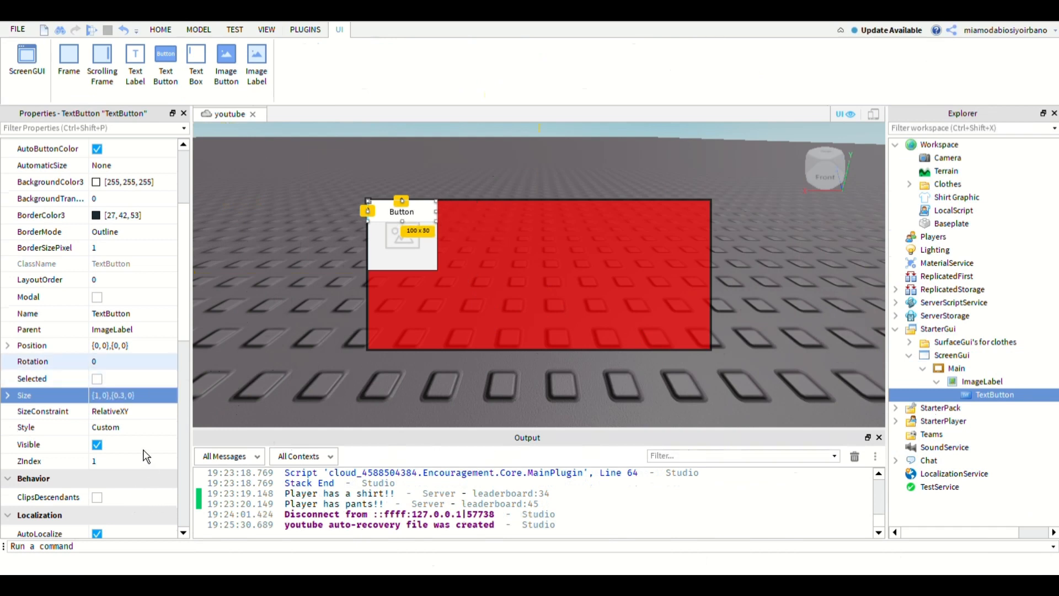
- Place the TextButton directly below the image by setting its Position to {0, 0},{1, 0}
click(100, 345)
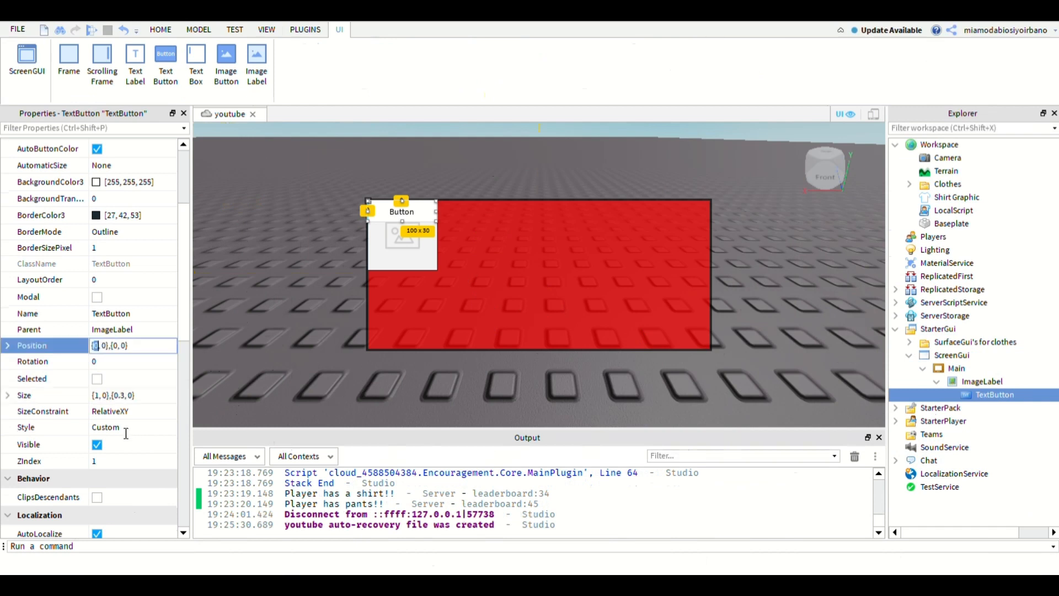
text({0, 0},{1, 0})
key(Return)
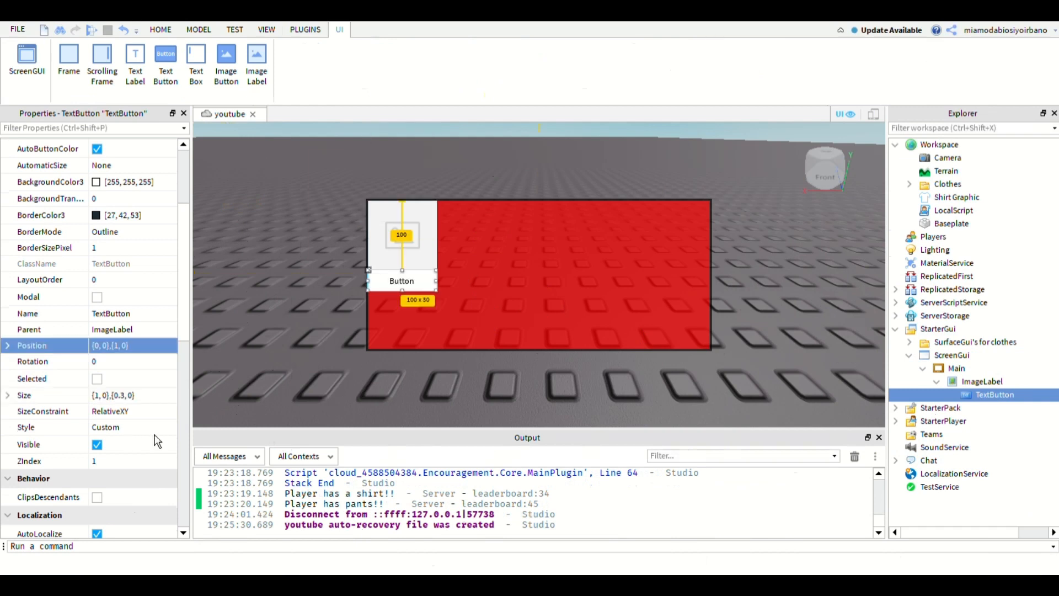
- Offset the ImageLabel slightly from the Main frame's side edge by setting its Position to {0.01, 0},{0, 0}
click(983, 382)
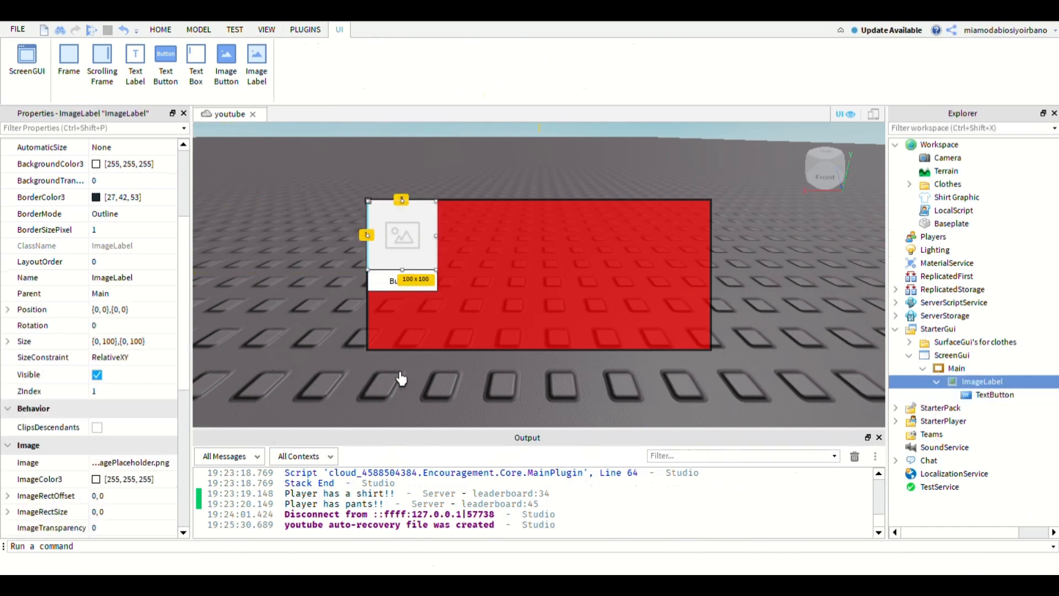
click(100, 311)
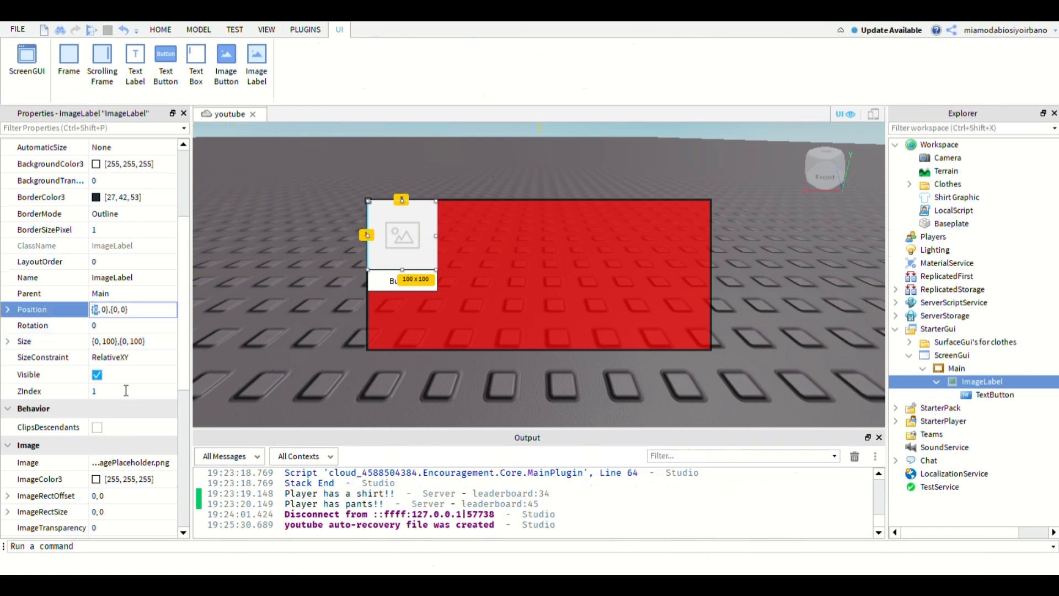
click(100, 311)
text(.1)
key(Return)
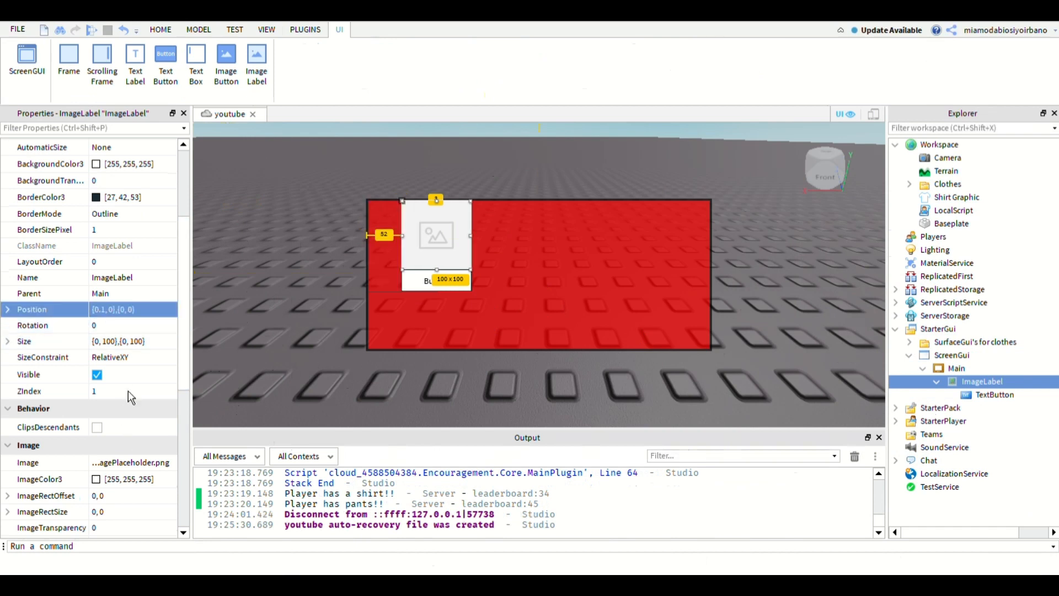
click(102, 310)
click(102, 310)
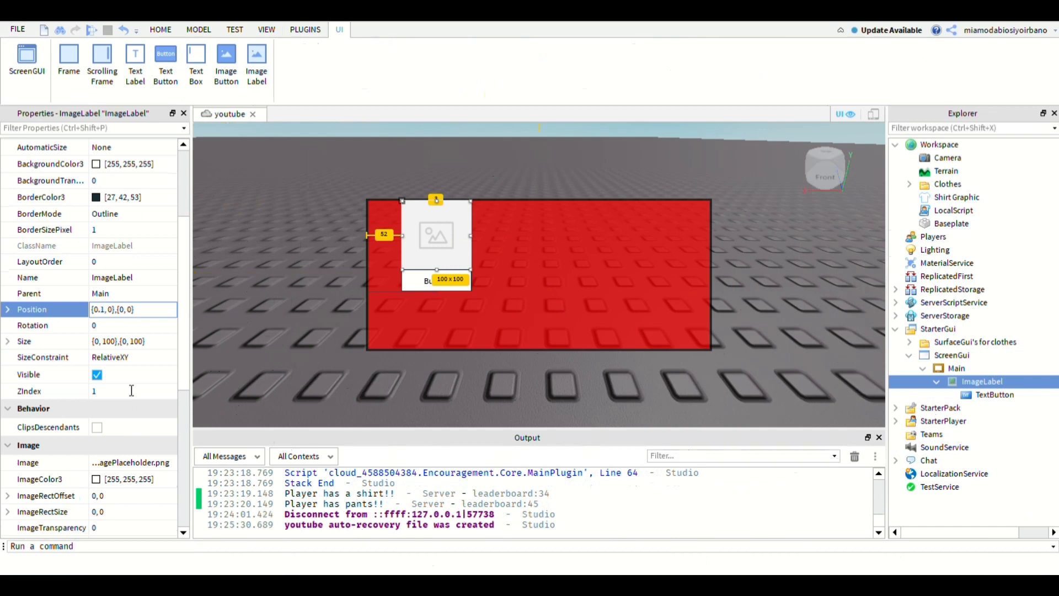
text(0)
key(Return)
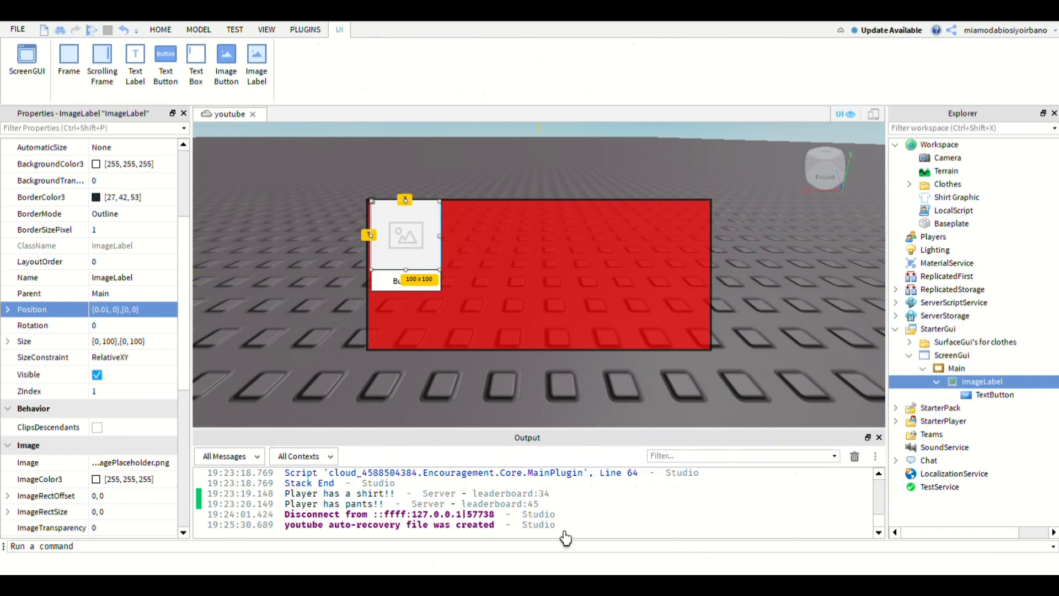
- Set the vertical scale of the ImageLabel's Position to 0.02, giving {0.01, 0},{0.02, 0}
click(127, 310)
click(127, 310)
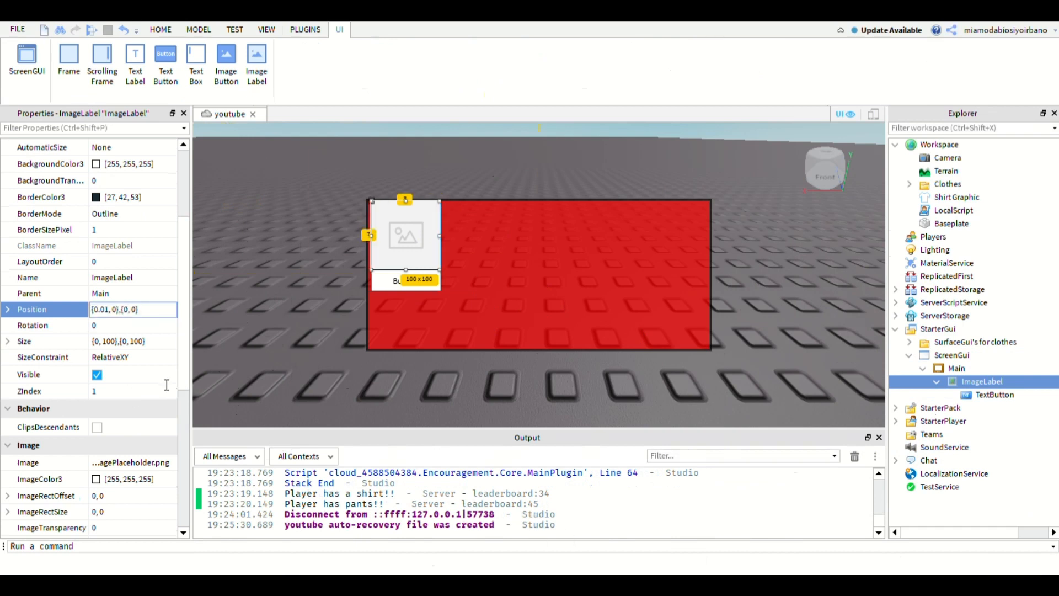
text(.01)
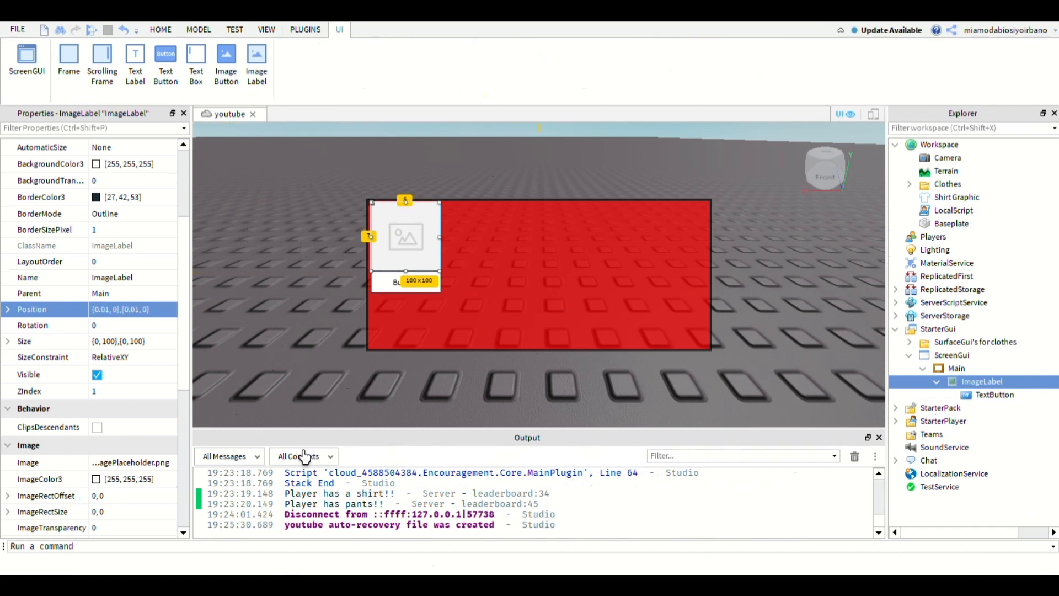
click(138, 310)
triple_click(138, 310)
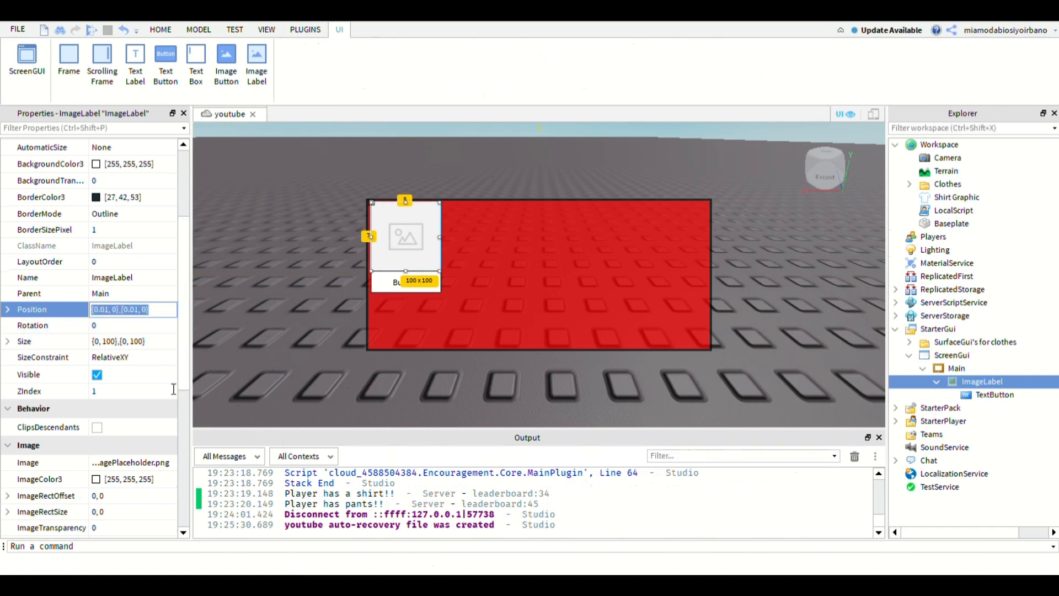
double_click(138, 310)
text(0)
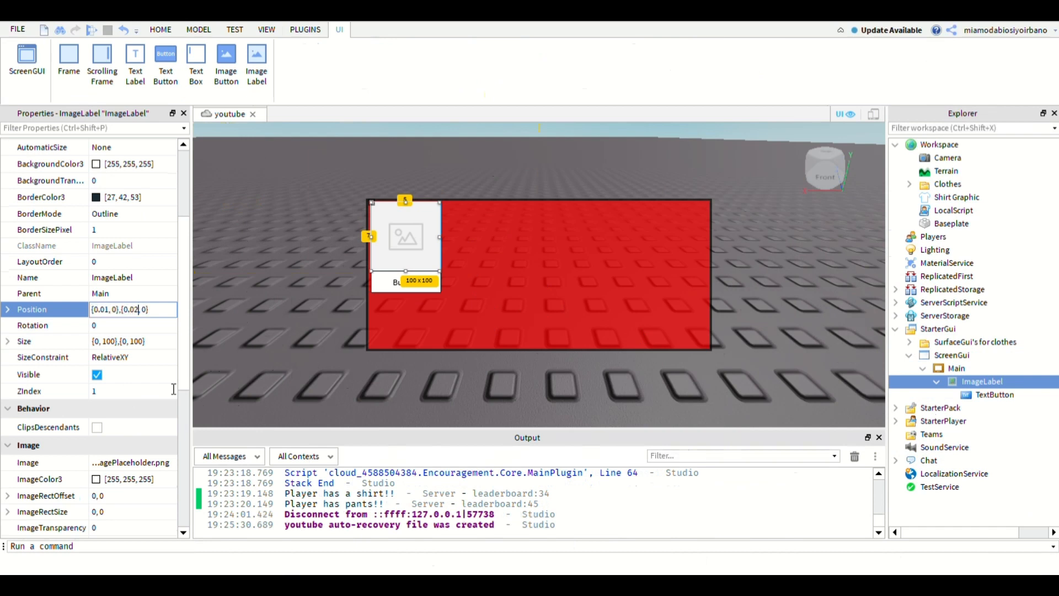
key(Return)
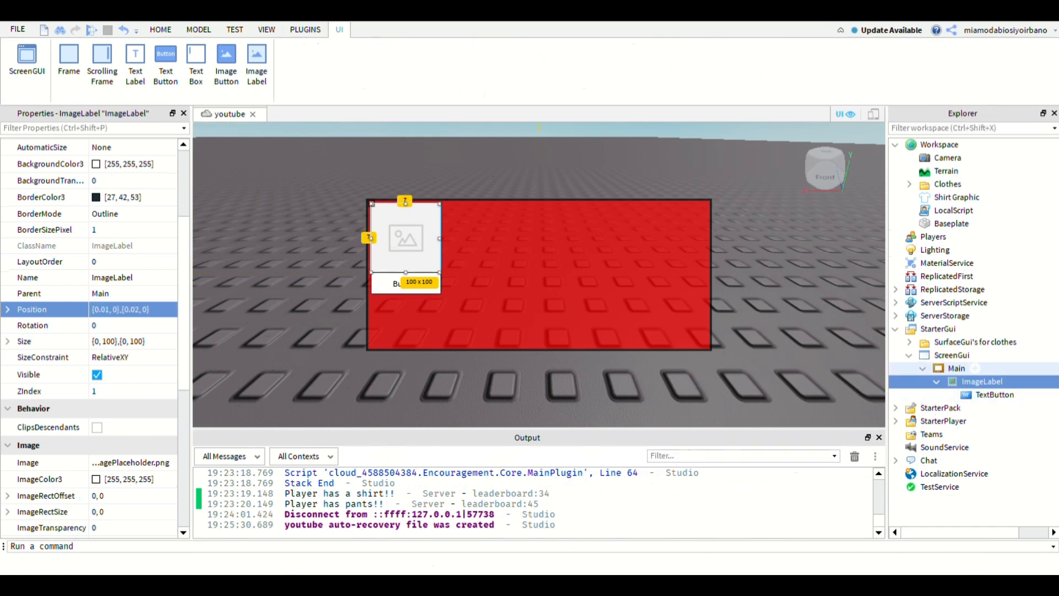
- Set the ImageLabel's BackgroundColor3 to black, 0, 0, 0, and its BorderSizePixel to 0
click(952, 356)
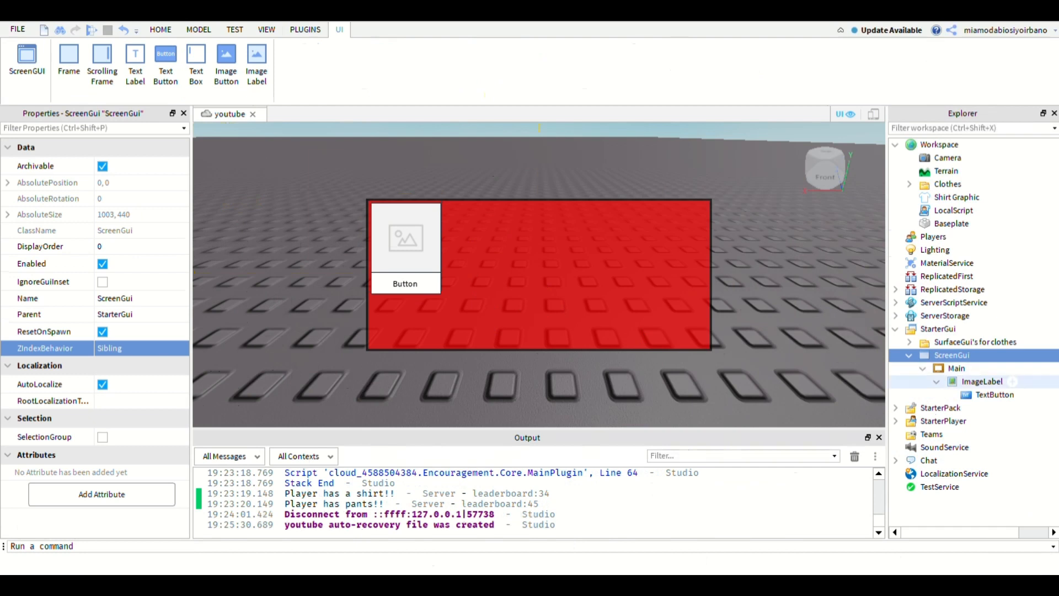
click(982, 382)
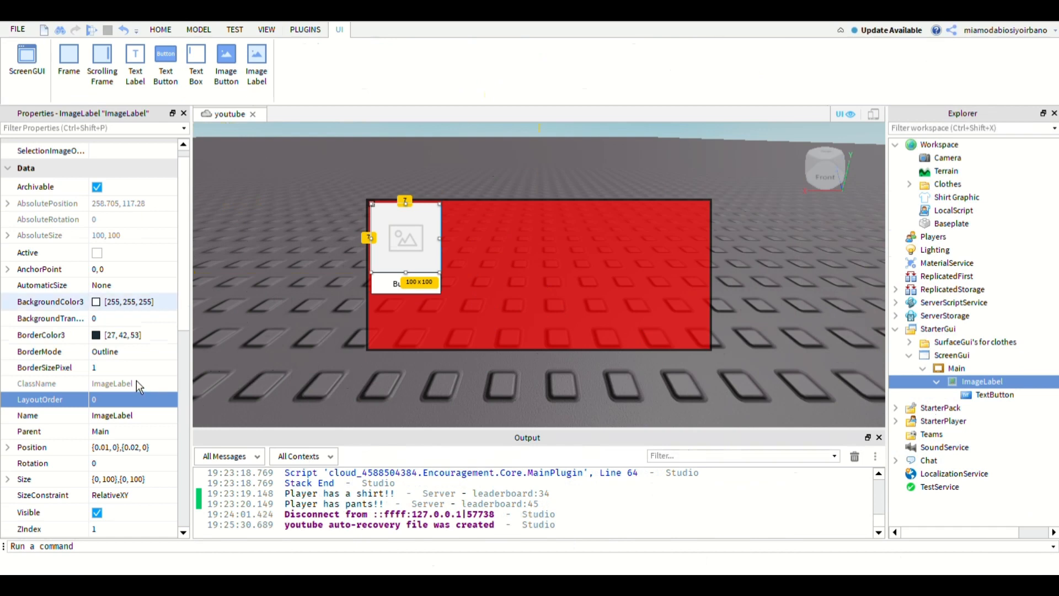
click(126, 302)
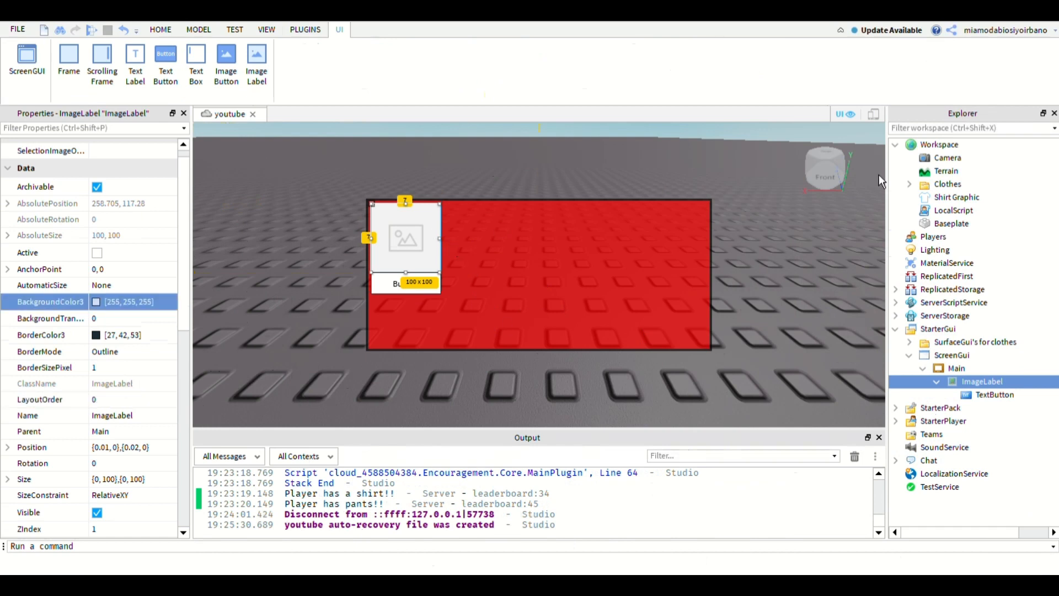
click(97, 302)
click(127, 354)
click(157, 368)
text(0)
key(Return)
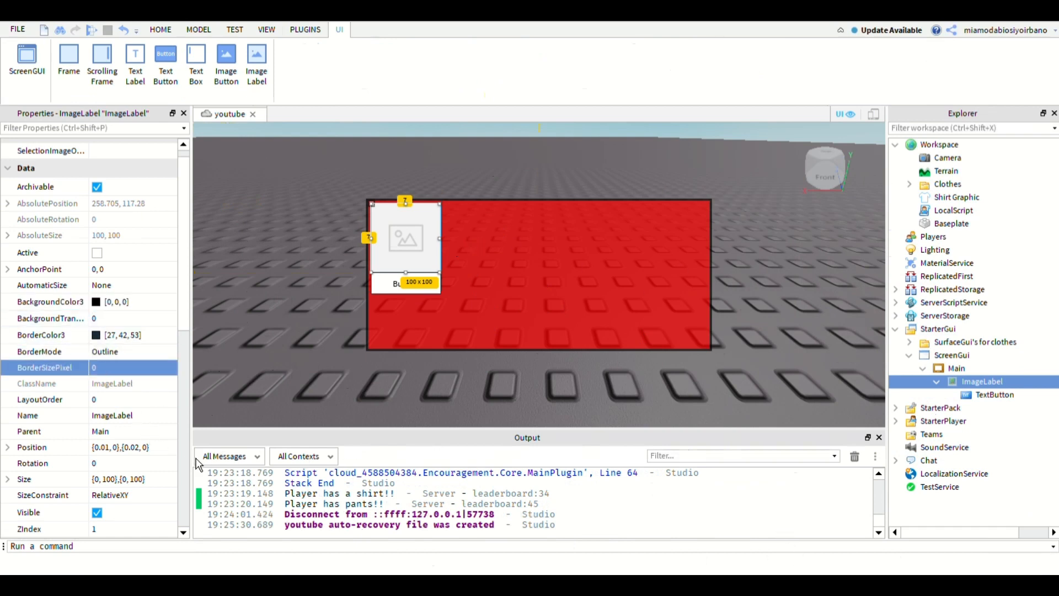
- Change the TextButton's BorderMode to Inset
click(997, 395)
click(156, 371)
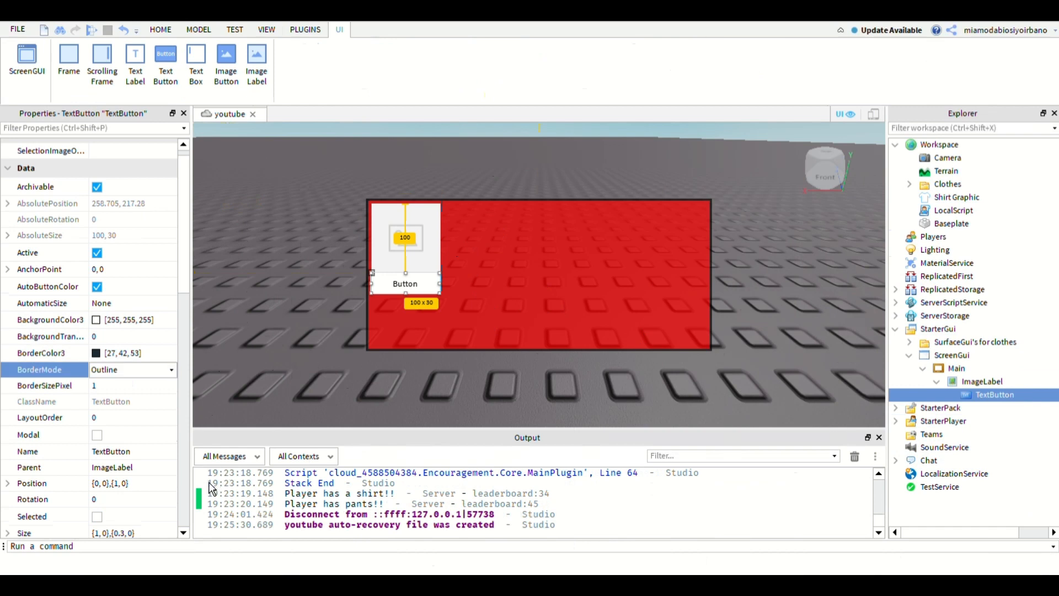
click(155, 387)
- Set the TextButton's BorderColor3 to dark green, 0, 85, 0, and its BackgroundColor3 to bright green, 85, 255, 0
click(100, 352)
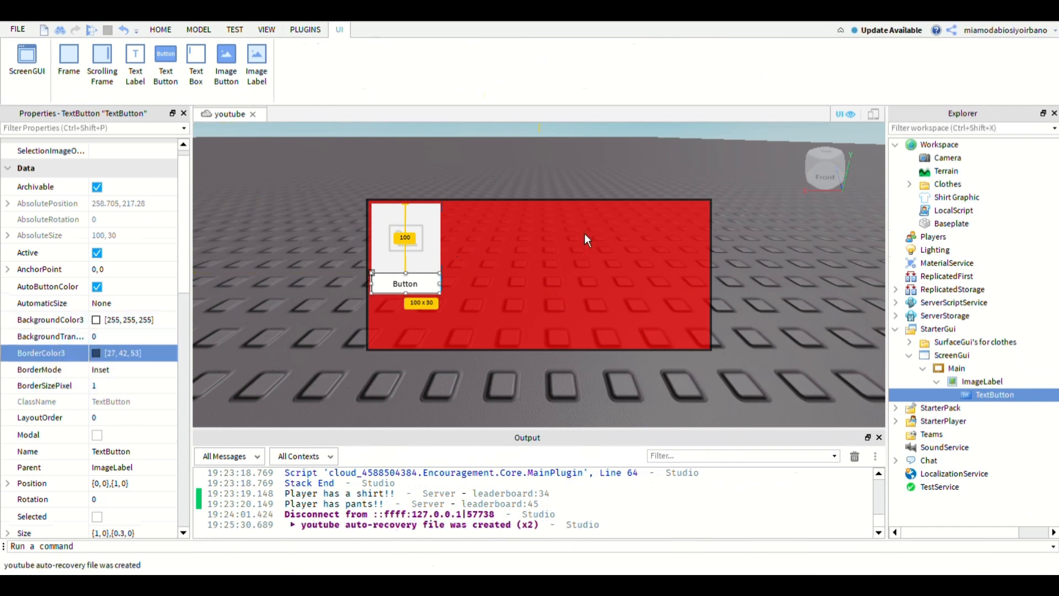
click(468, 186)
click(513, 309)
click(99, 320)
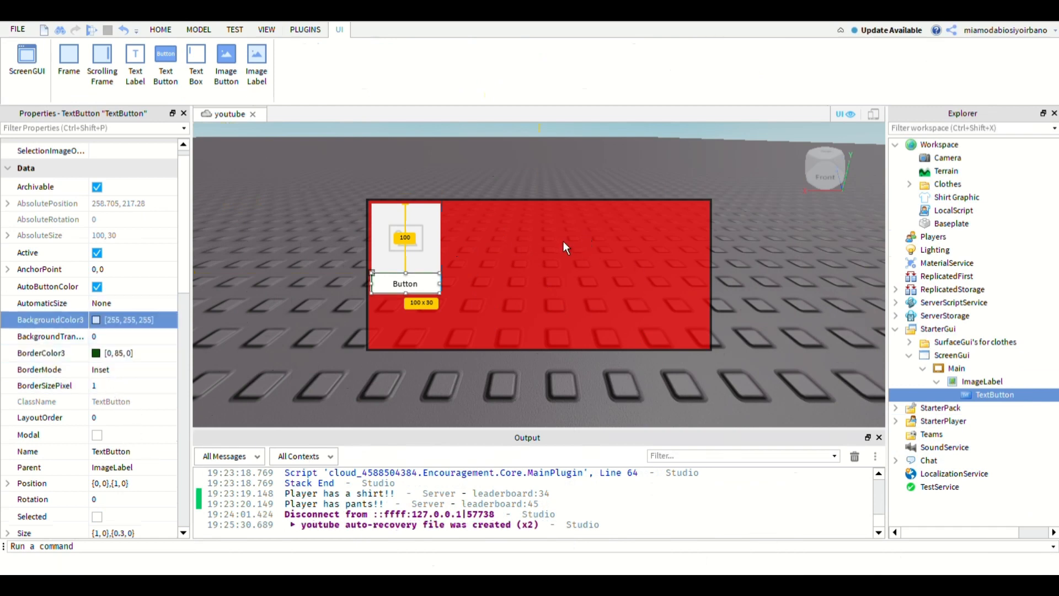
click(559, 314)
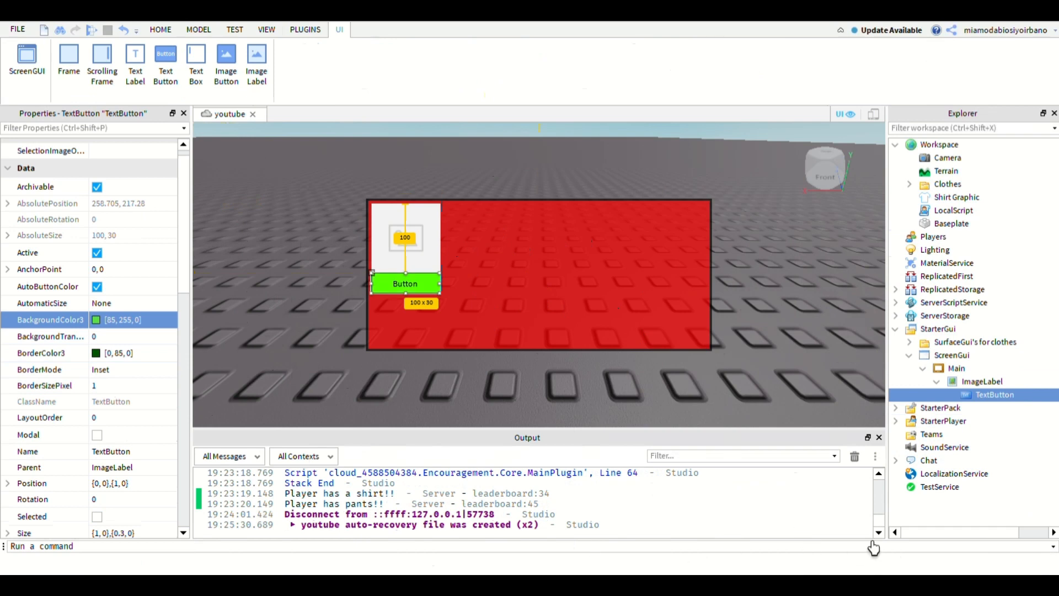
- Rename the TextButton as Buy
drag(183, 286, 184, 394)
key(F2)
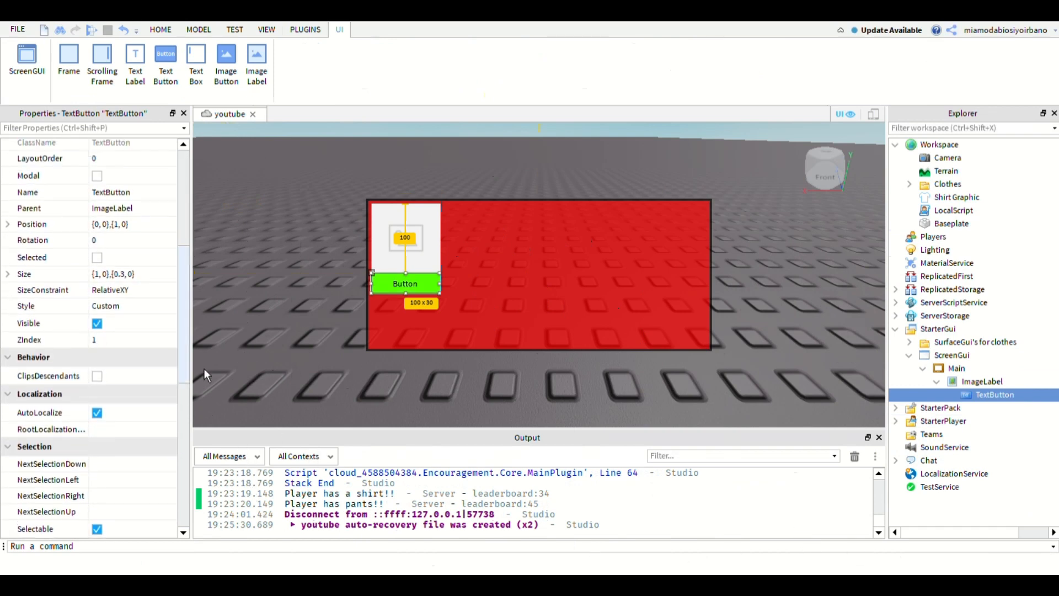
text(Buy)
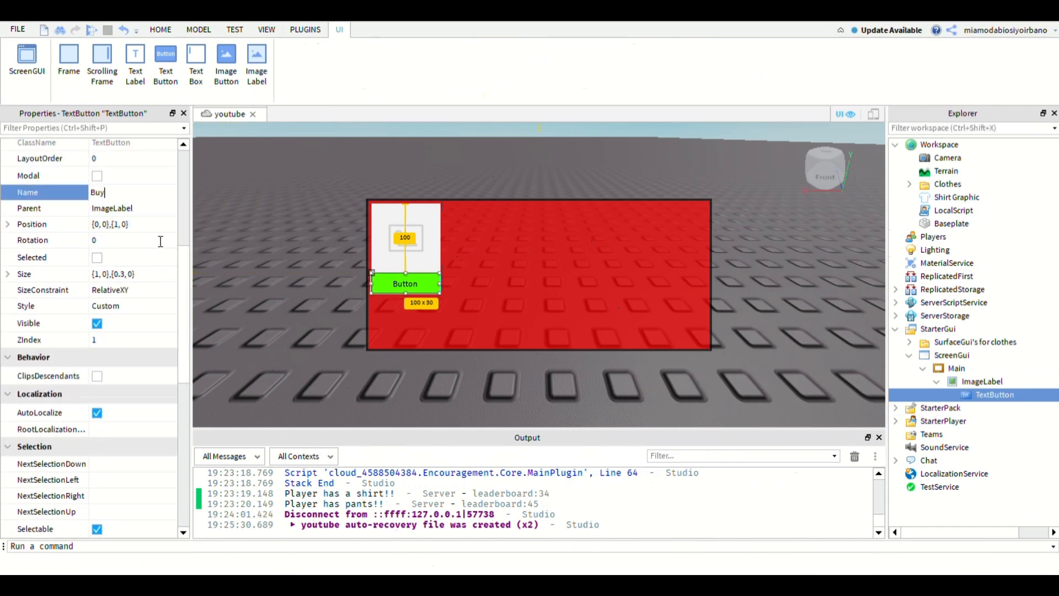
key(Return)
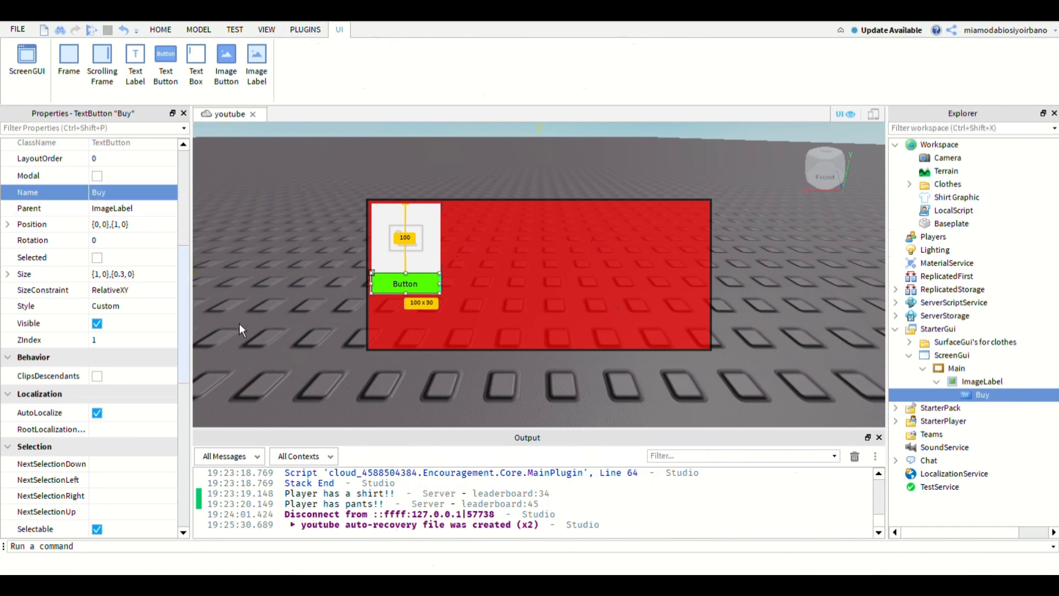
- Set the text shown on the Buy button to "Buy"
drag(184, 262, 184, 416)
click(132, 267)
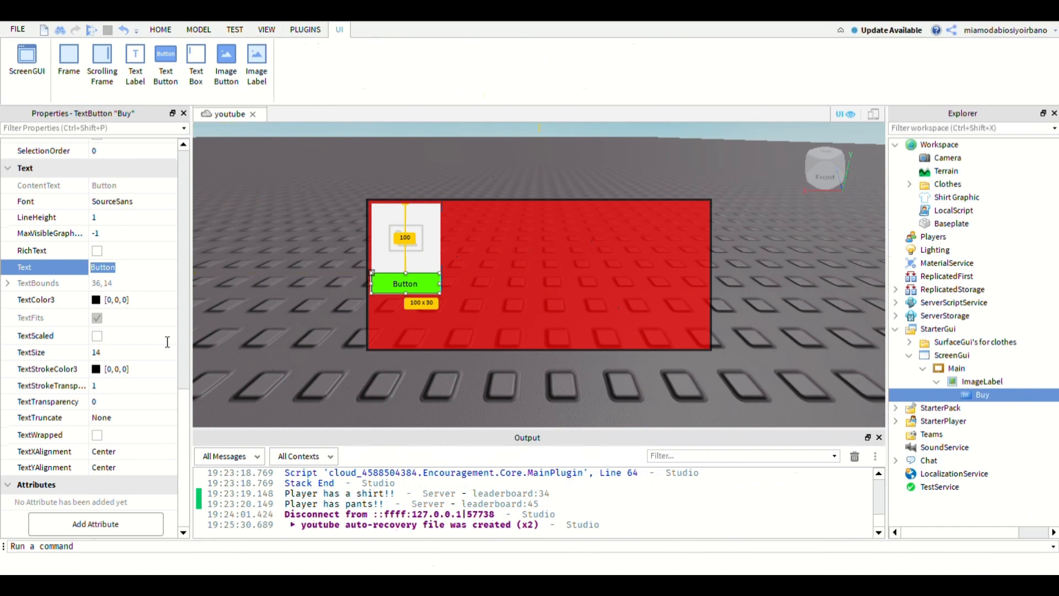
text(Buy)
key(Return)
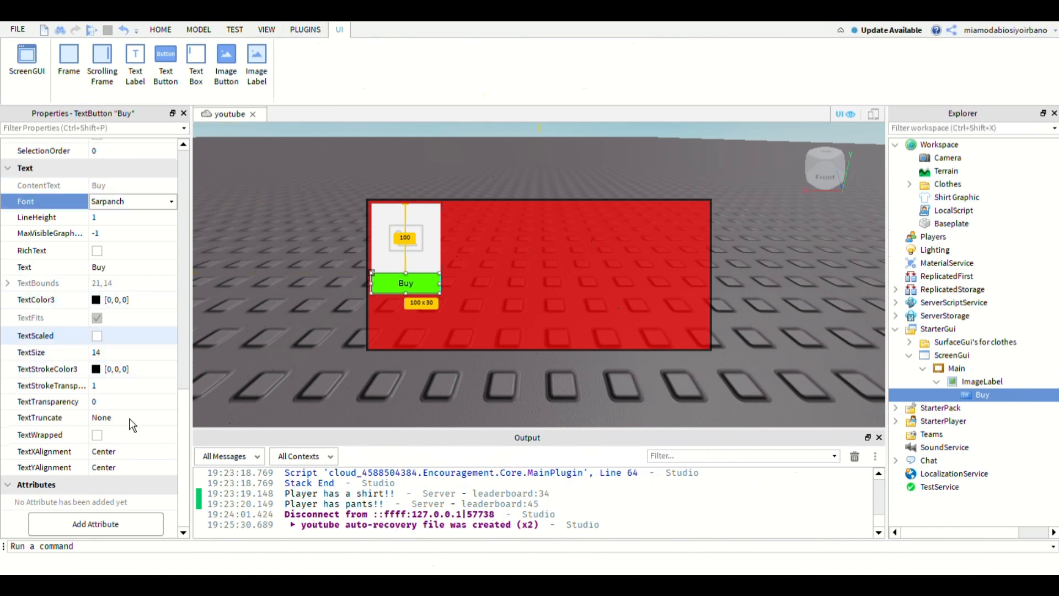
- Enable TextScaled and TextWrapped for the Buy button's text and change its font
click(98, 335)
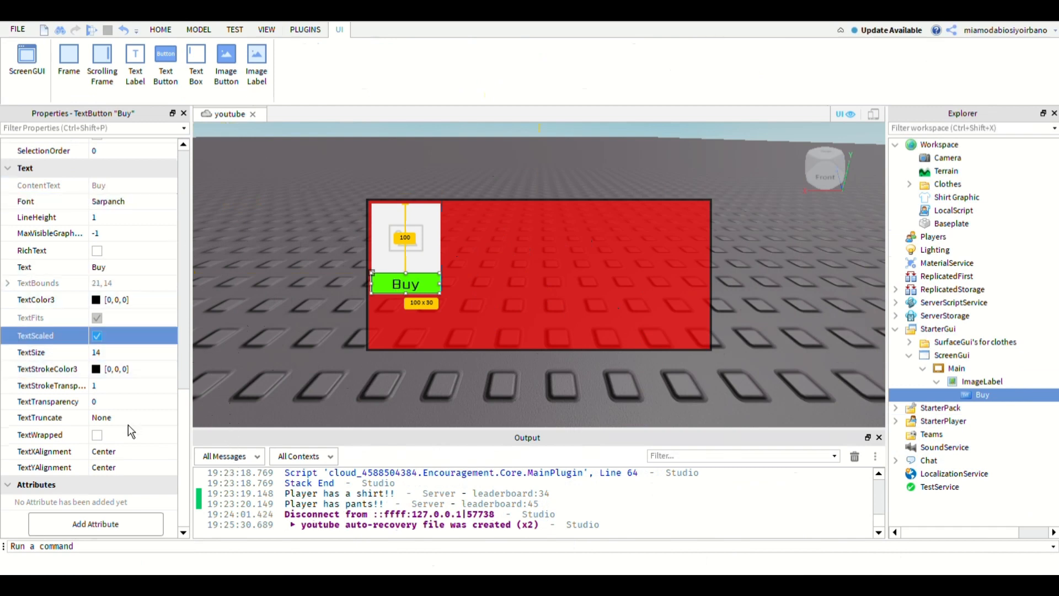
click(97, 435)
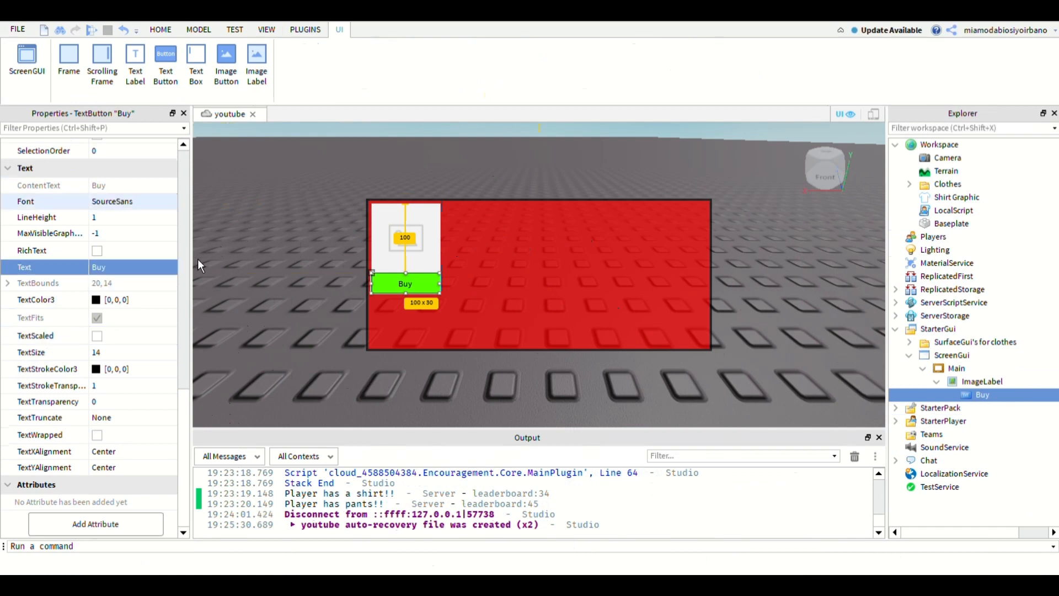
click(147, 203)
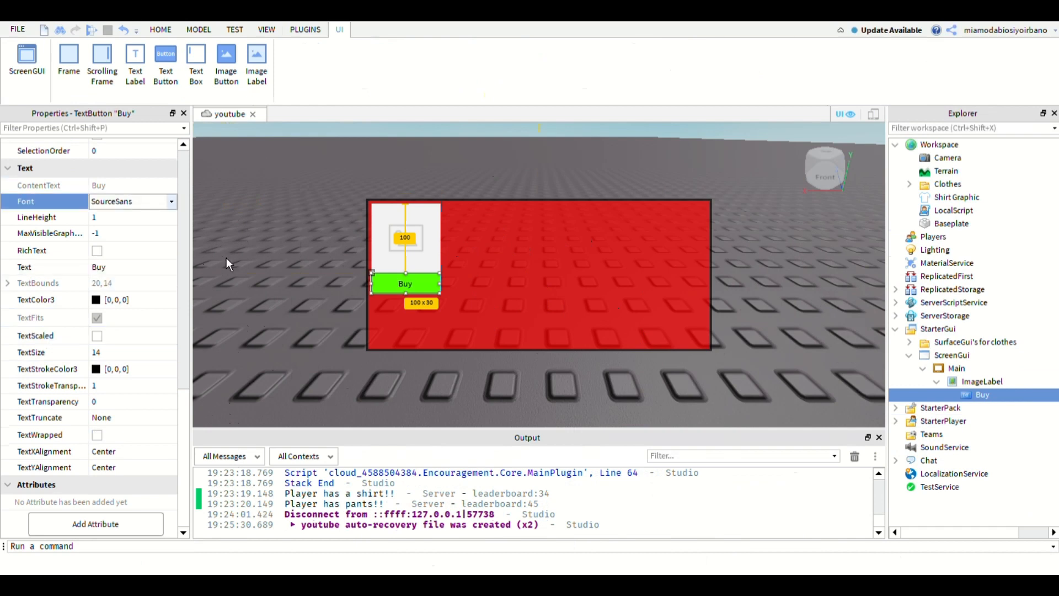
click(172, 201)
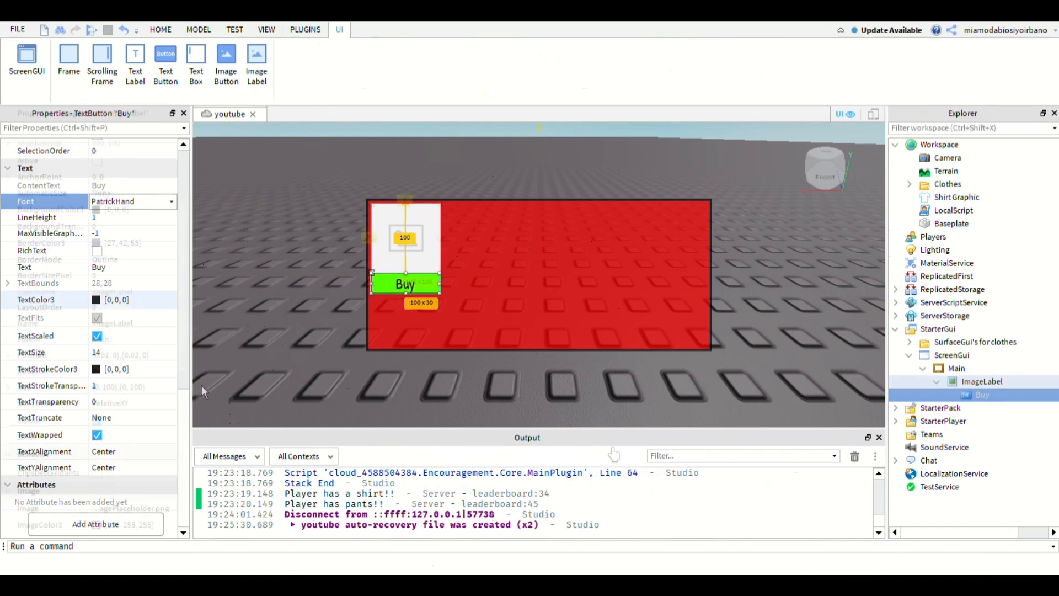
- Find the Girl face picture among the Toolbox images and insert it into the ImageLabel
click(982, 381)
click(160, 29)
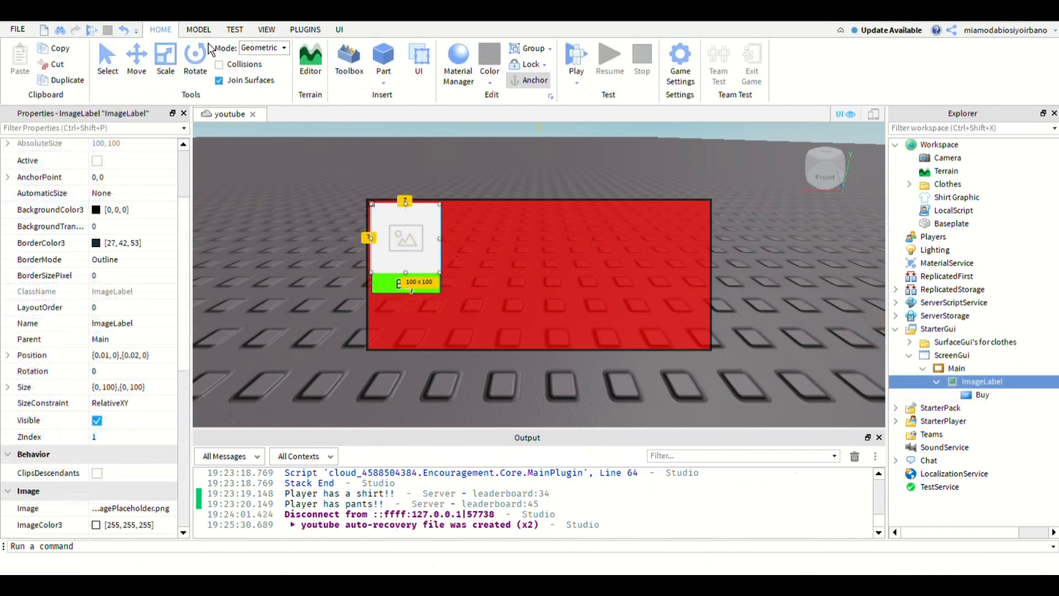
click(349, 61)
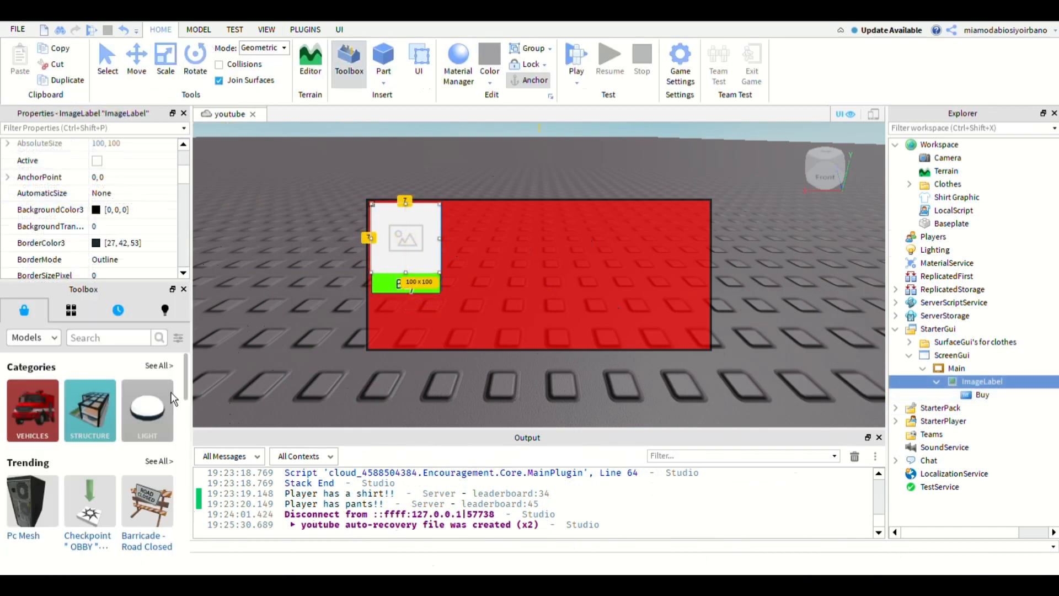
click(49, 337)
click(70, 418)
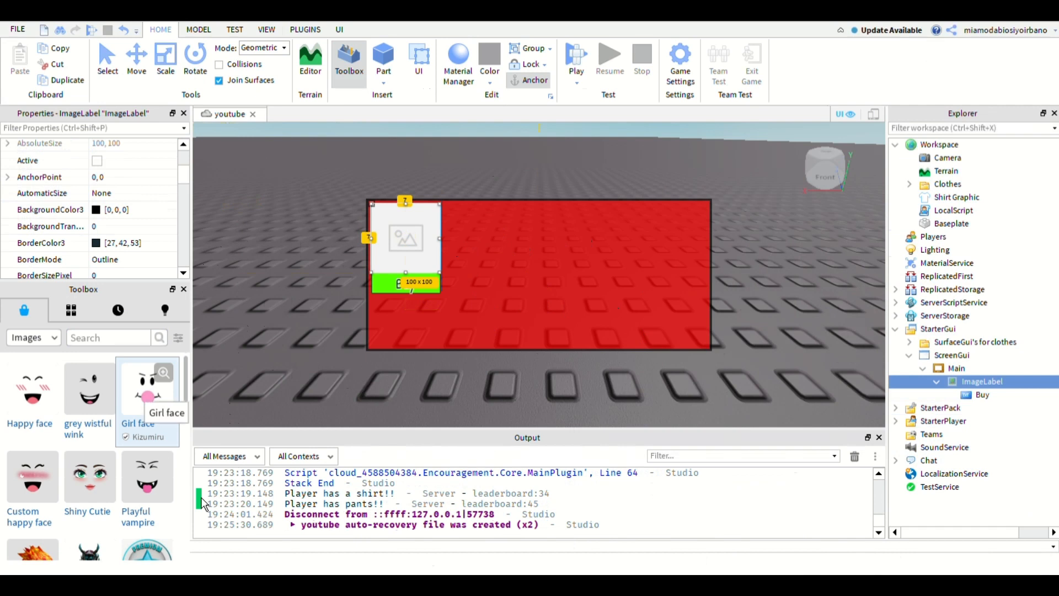
drag(411, 291, 412, 289)
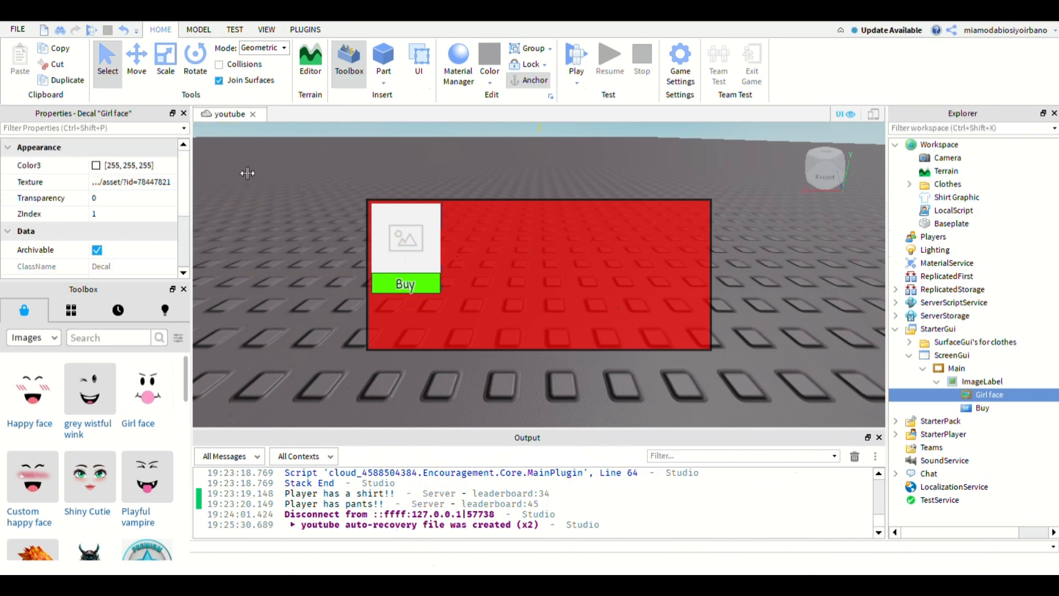
- Copy the Girl face decal's Texture, asset id 78447821, into the ImageLabel's Image property
click(133, 183)
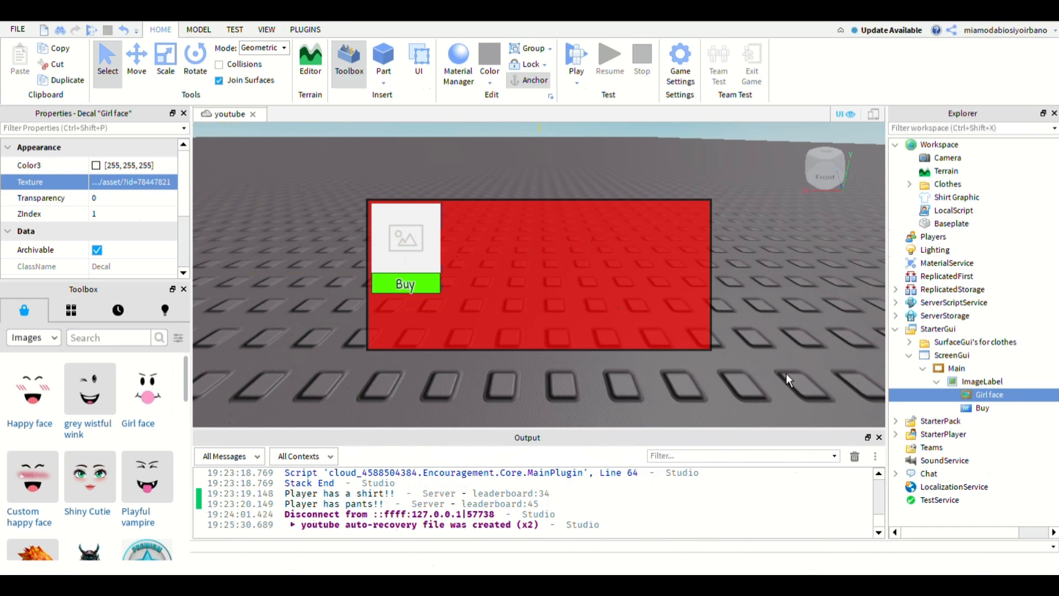
click(982, 381)
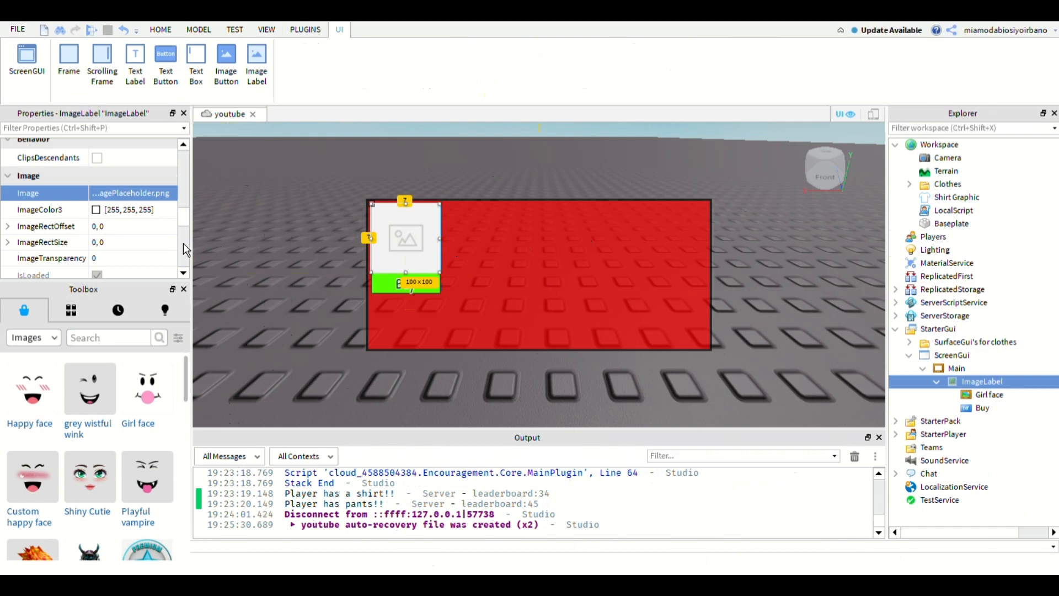
text(.../asset/?id=78447821)
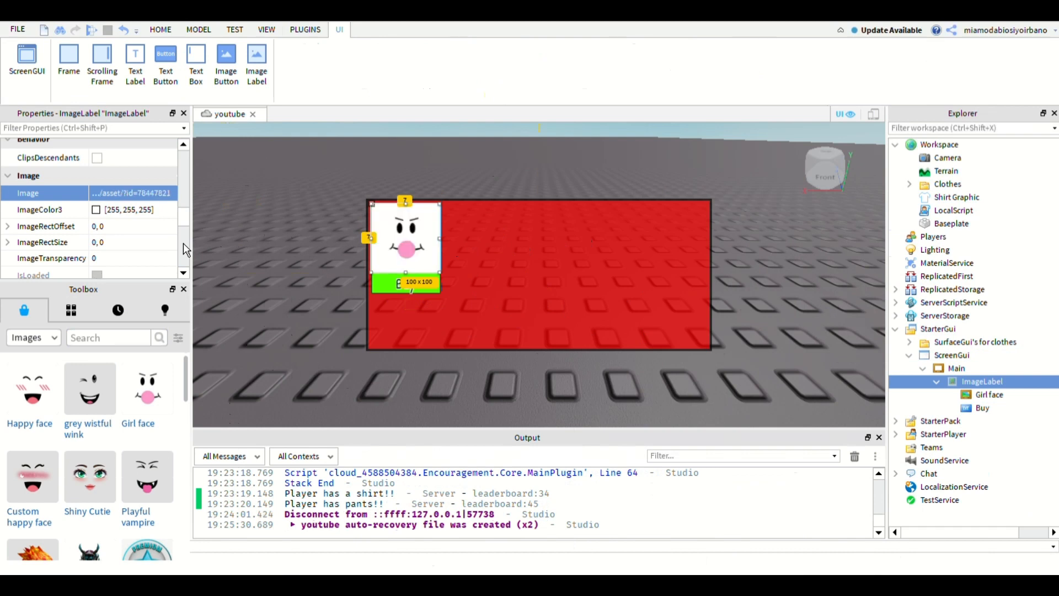
click(599, 469)
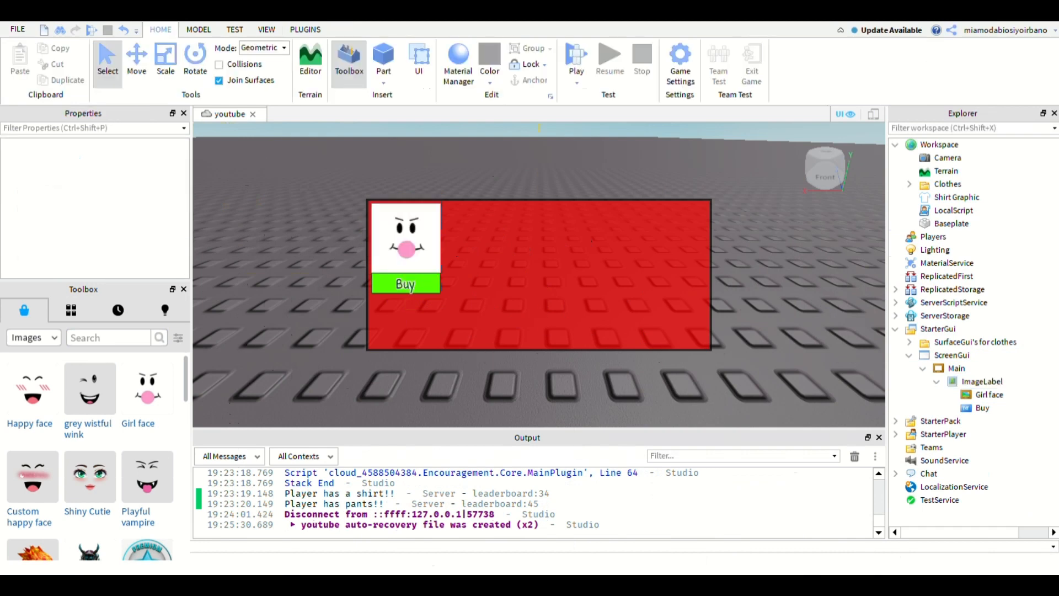
- Set the ImageLabel's Size to scale values {0.2, 0},{0.4, 0}
click(411, 286)
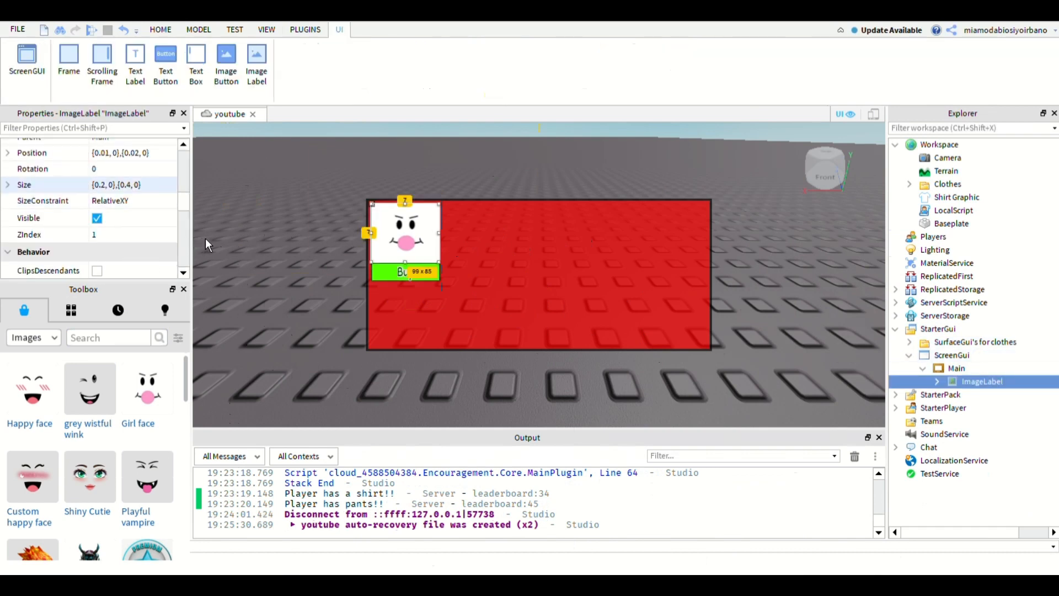
double_click(136, 185)
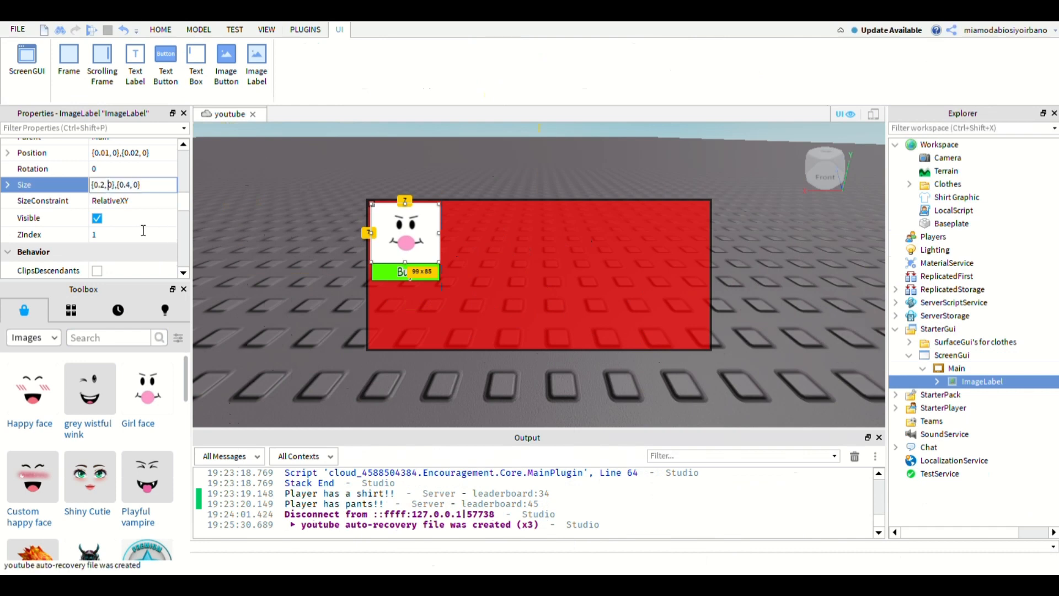
double_click(110, 185)
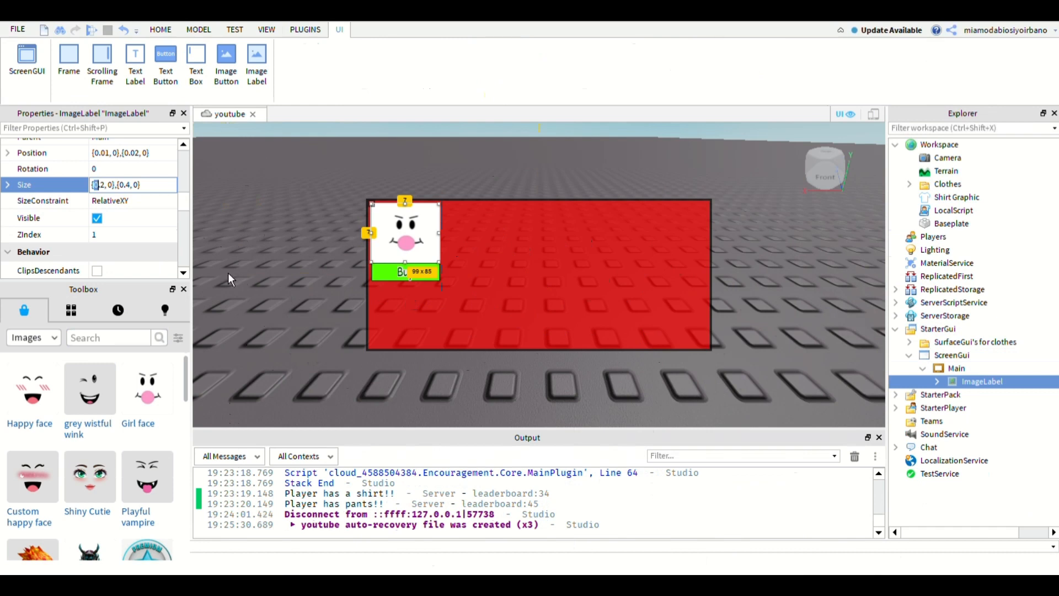
key(shift+Left)
key(shift+Left)
key(shift+Left)
key(shift+Left)
key(ctrl+a)
click(108, 185)
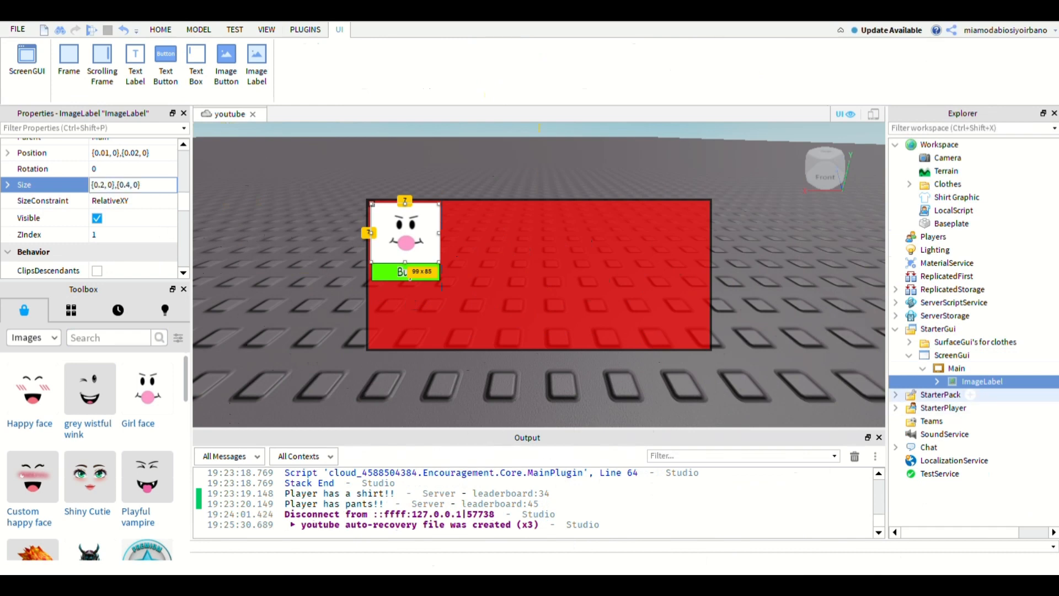
- Duplicate the ImageLabel three times inside Main and rename the original as Bubbleface
click(982, 381)
key(ctrl+d)
key(ctrl+d)
key(ctrl+d)
click(983, 382)
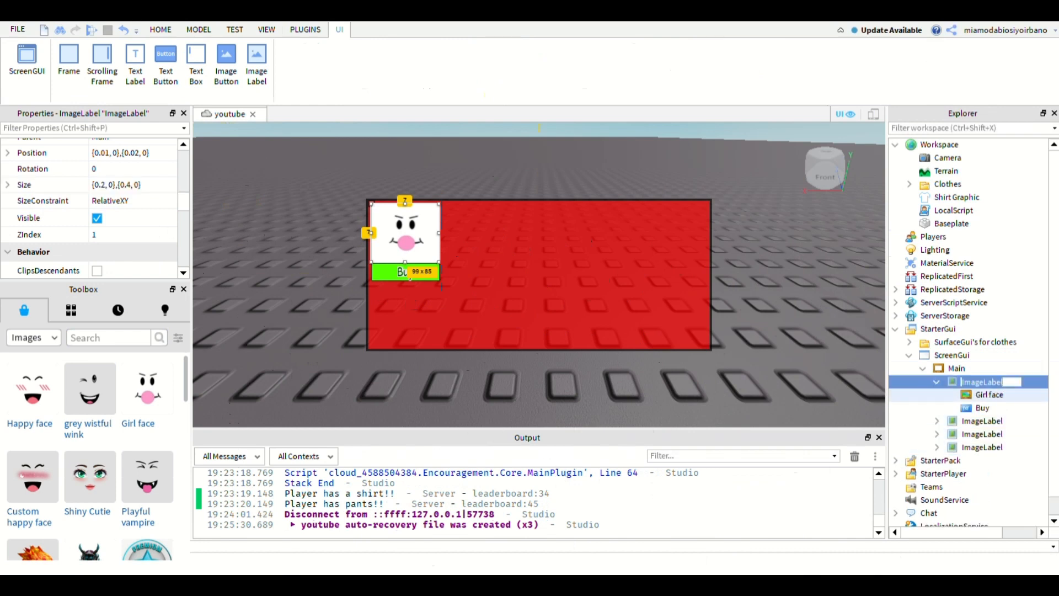
text(Bubbleface)
key(Return)
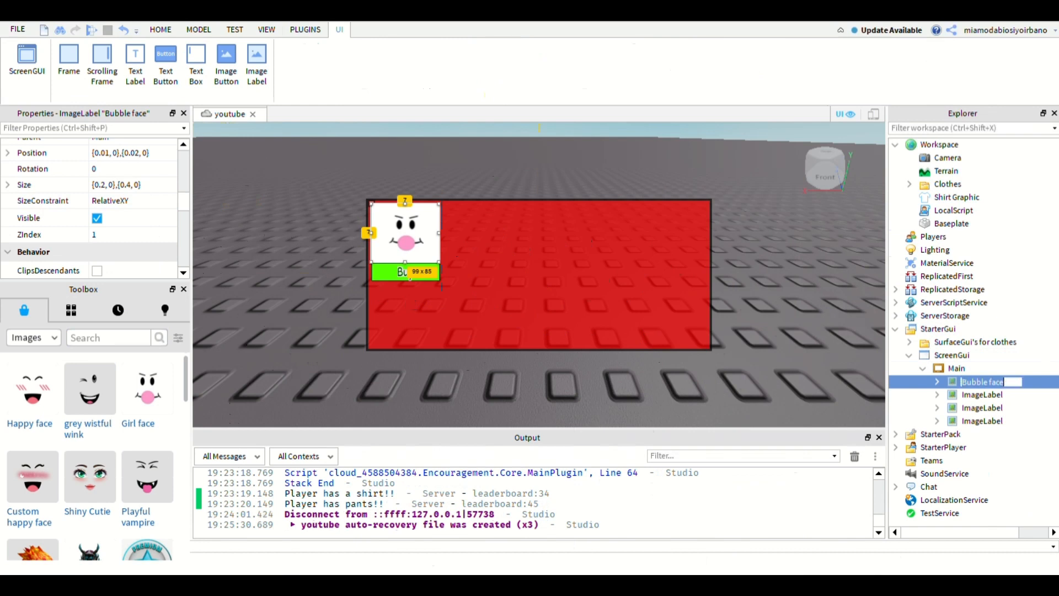
- Try a different Size for the first ImageLabel copy and undo the change
click(982, 395)
double_click(105, 185)
text(4)
key(Return)
key(ctrl+z)
- Try shifting the first ImageLabel copy sideways with X position scales such as 0.1 and 0.14
double_click(107, 153)
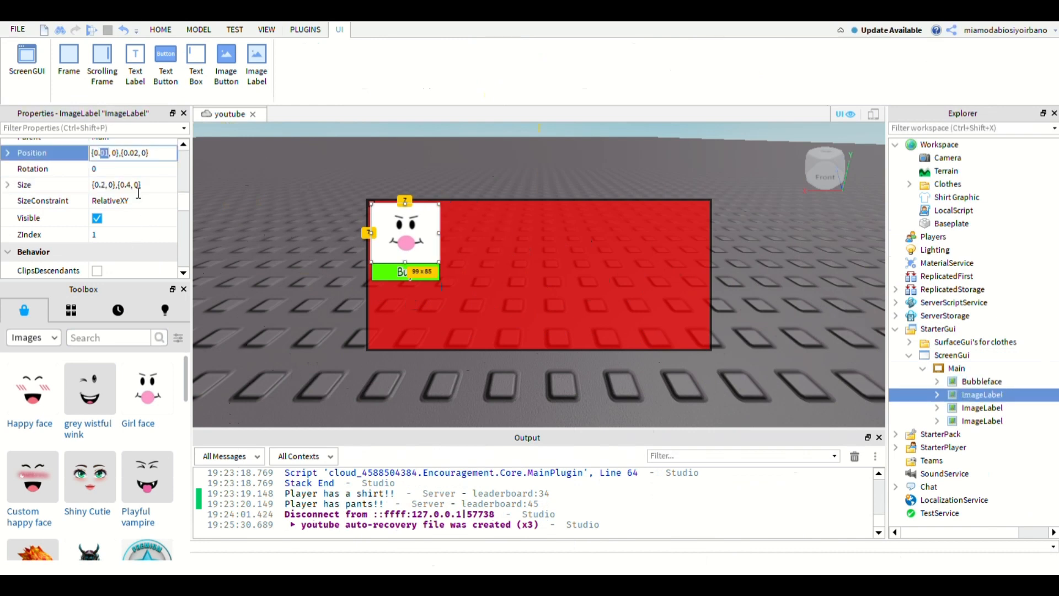
text(03)
key(Return)
double_click(105, 153)
text(08)
key(Return)
double_click(104, 153)
text(1)
key(Return)
double_click(104, 153)
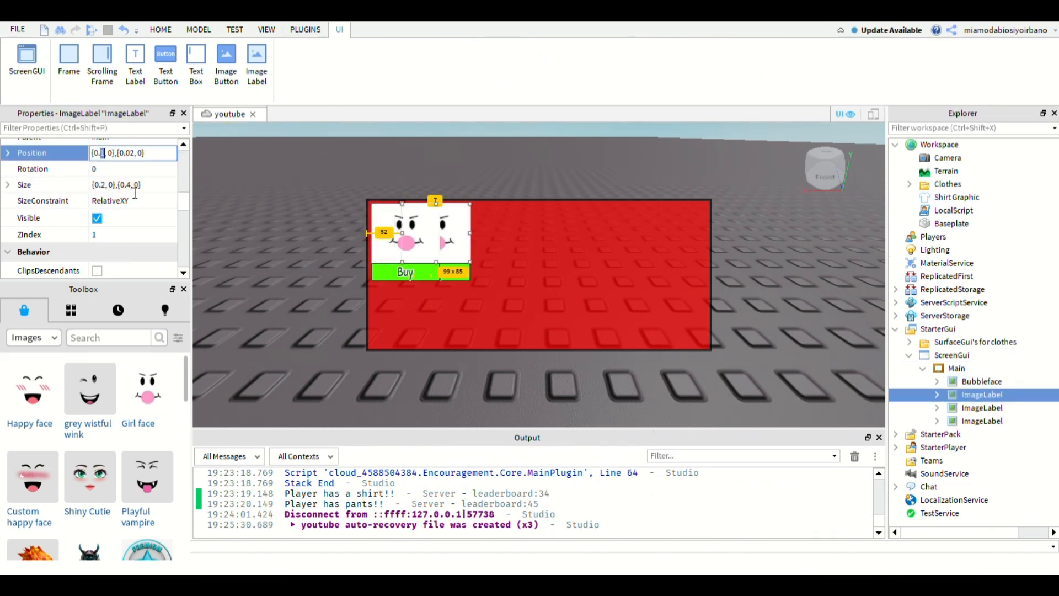
text(1.)
key(Return)
double_click(104, 152)
text(15)
key(Return)
- Set the first ImageLabel copy's Position to {0.25, 0},{0.02, 0}
double_click(104, 153)
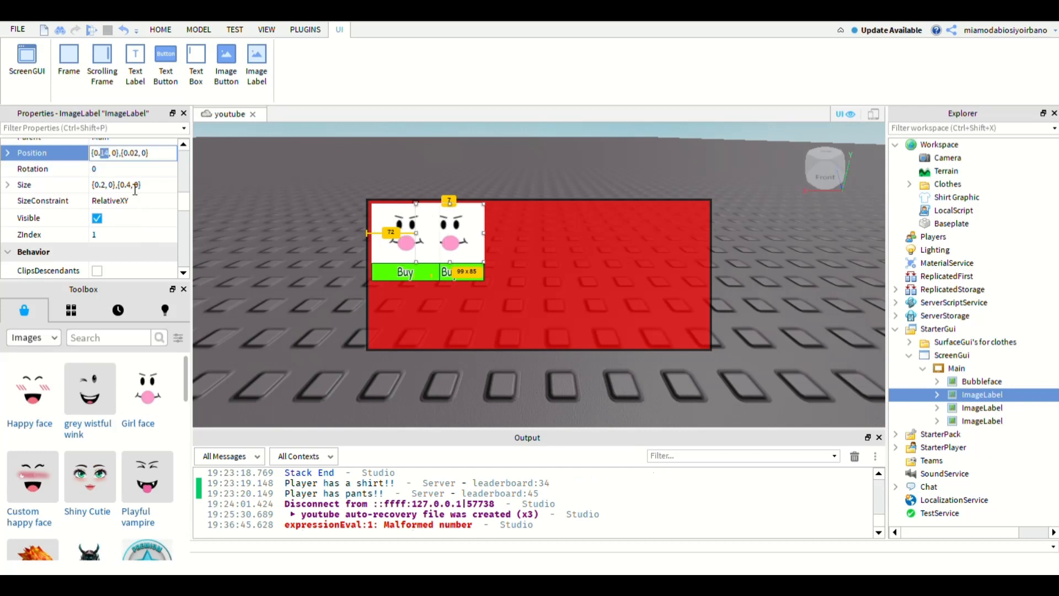
text(2)
key(Return)
click(105, 153)
text(5)
key(Return)
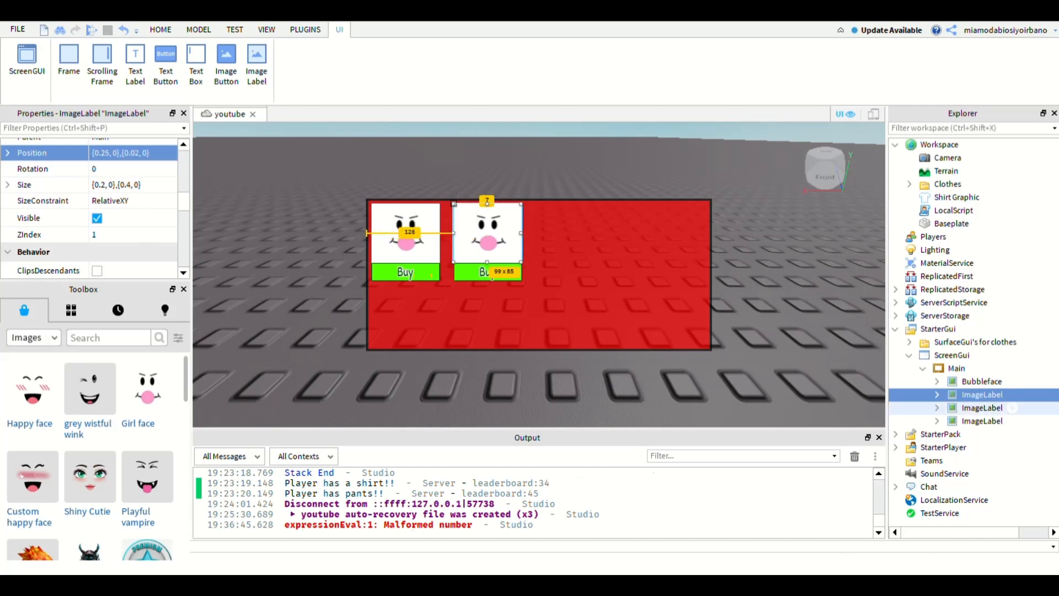
- Delete the Girl face decals from Bubbleface and its three ImageLabel copies
click(937, 381)
click(989, 395)
key(Delete)
click(937, 408)
click(937, 448)
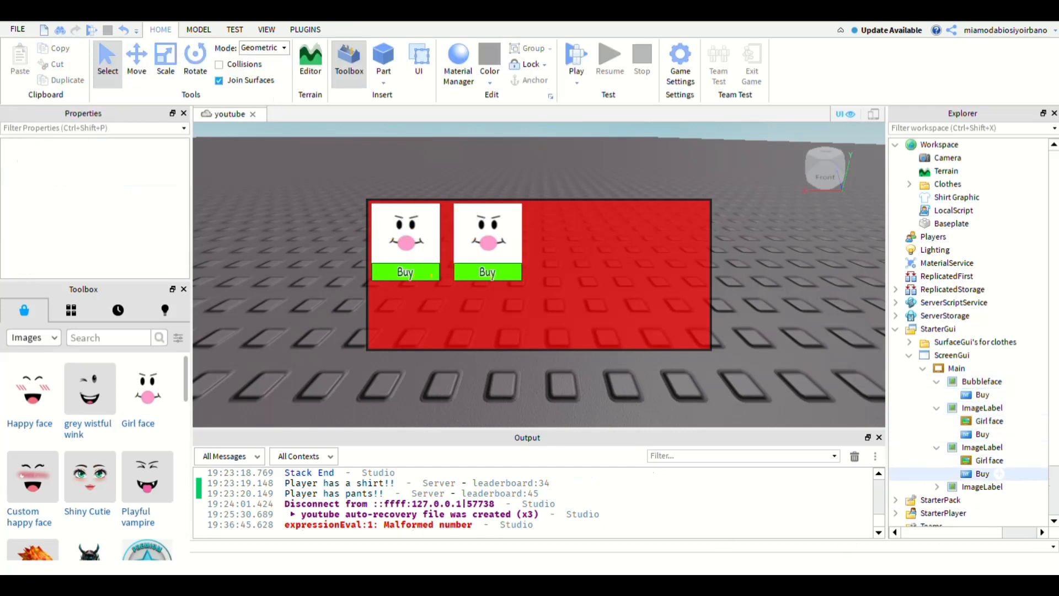
click(937, 487)
click(989, 499)
ctrl+click(989, 460)
ctrl+click(989, 421)
key(Delete)
- Insert the Happy face image from the Toolbox and copy its Texture ID
click(50, 406)
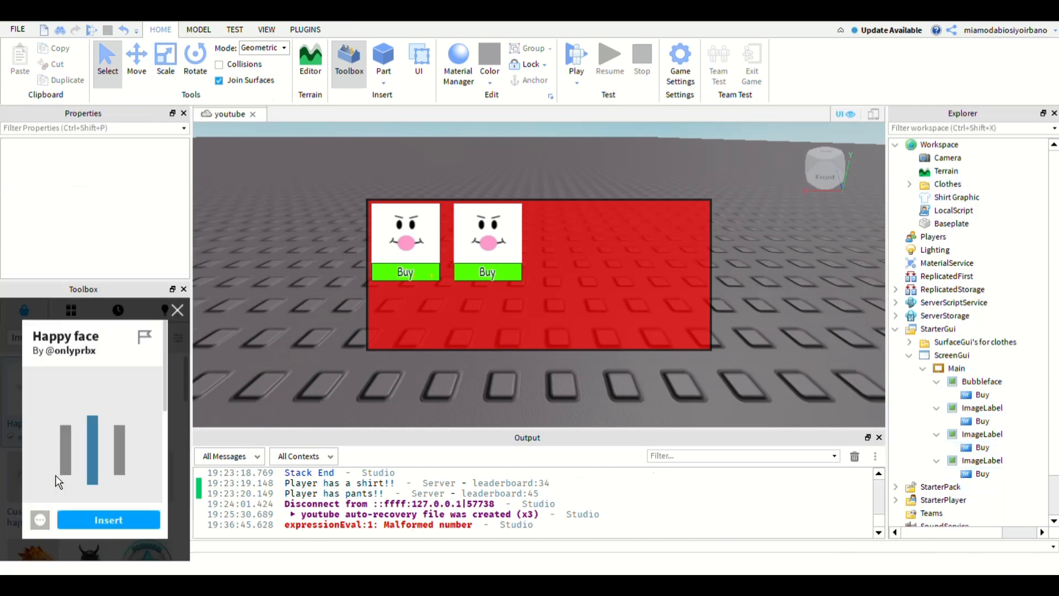
scroll(57, 481, down, 5)
scroll(99, 469, up, 5)
click(108, 520)
click(133, 181)
- Use the Happy face texture as the first ImageLabel copy's Image and delete the Happy face decal from Workspace
click(982, 421)
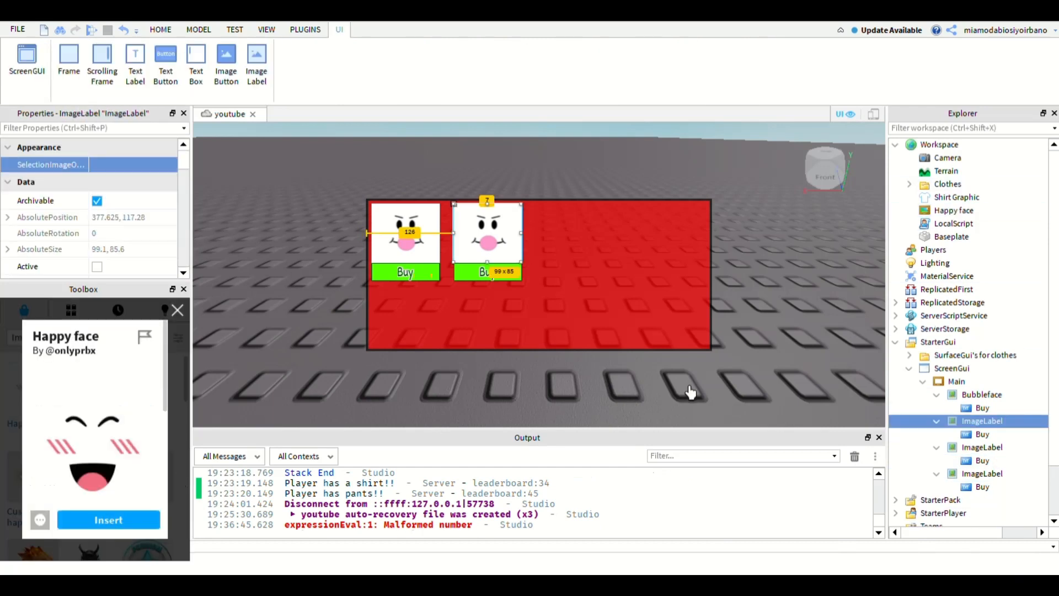
drag(184, 160, 185, 216)
click(132, 204)
key(ctrl+v)
key(Return)
click(954, 210)
key(Delete)
- Close the Happy face preview and rename the first ImageLabel copy as Happyface
click(982, 408)
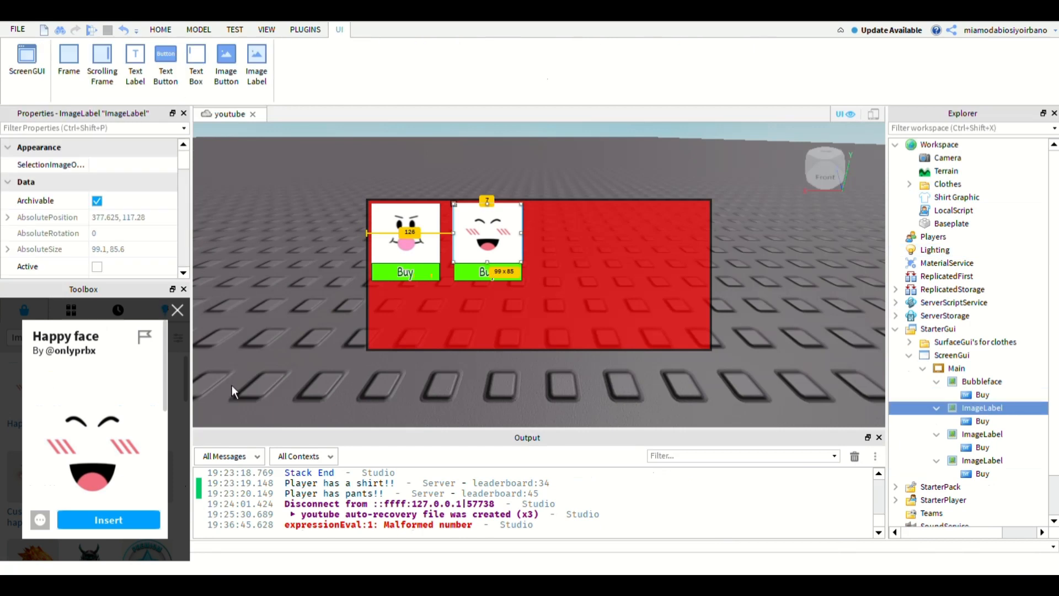
click(178, 310)
click(937, 408)
key(F2)
text(Happyface)
key(Return)
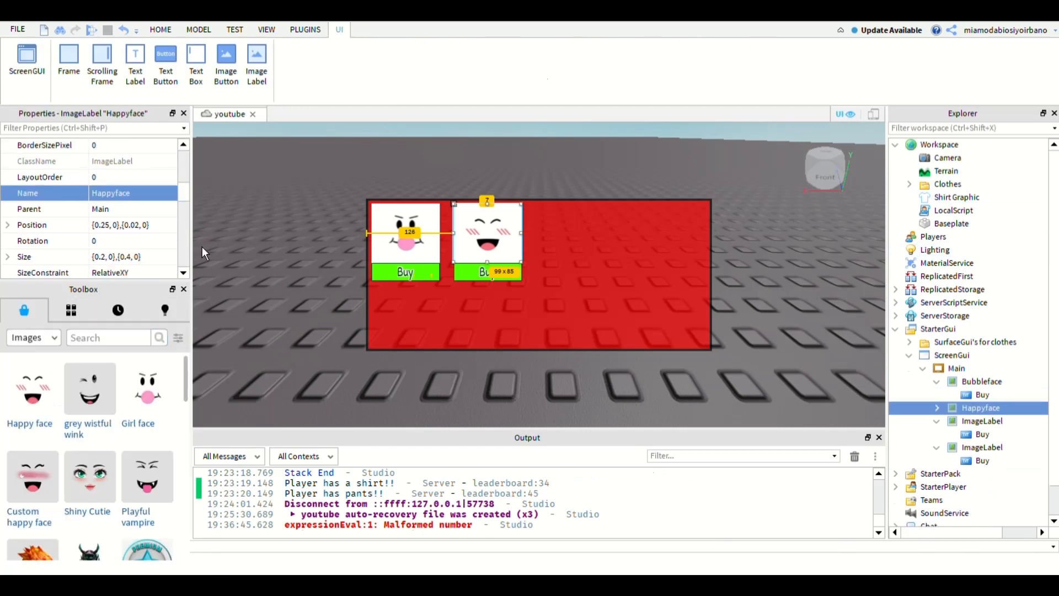
- Set the X position scale of the ImageLabel copy following Happyface to 0.495
click(937, 408)
scroll(939, 408, down, 1)
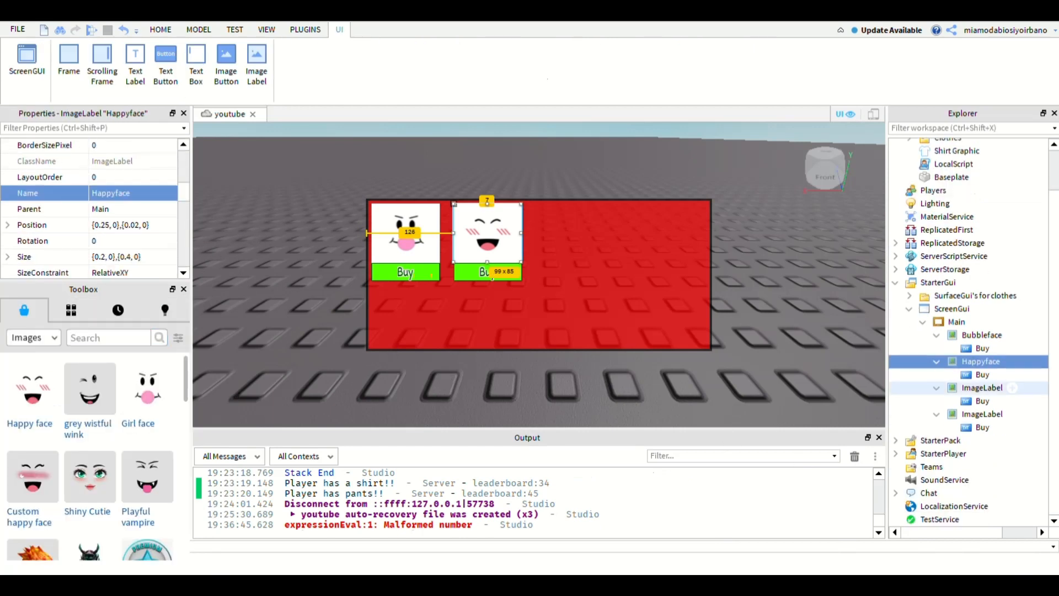
click(1008, 385)
double_click(105, 225)
text(5)
key(Return)
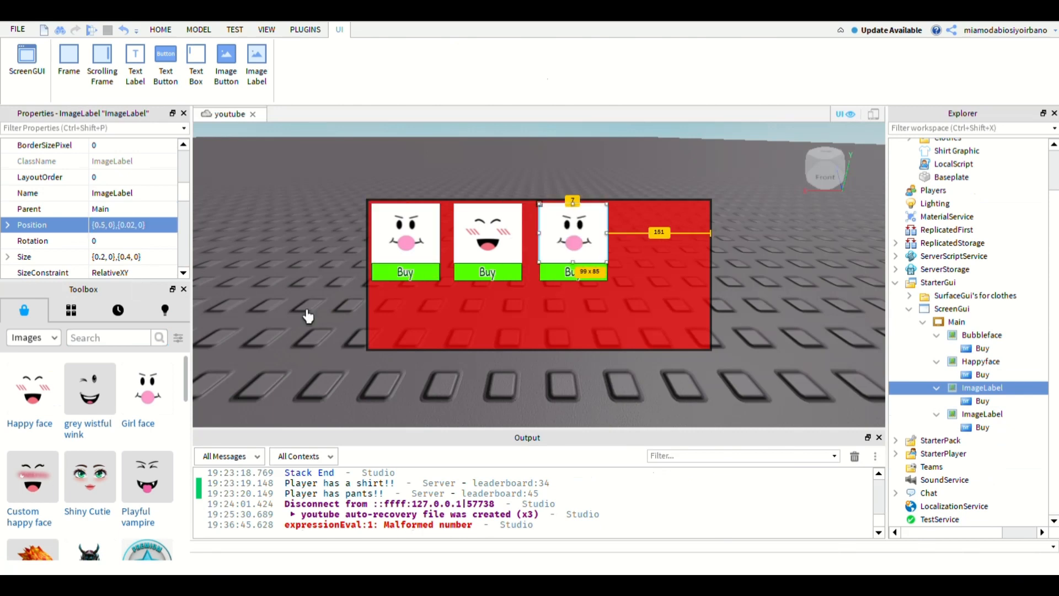
double_click(101, 225)
text(48)
key(Return)
key(BackSpace)
text(9)
key(Return)
text(5)
key(Return)
click(981, 362)
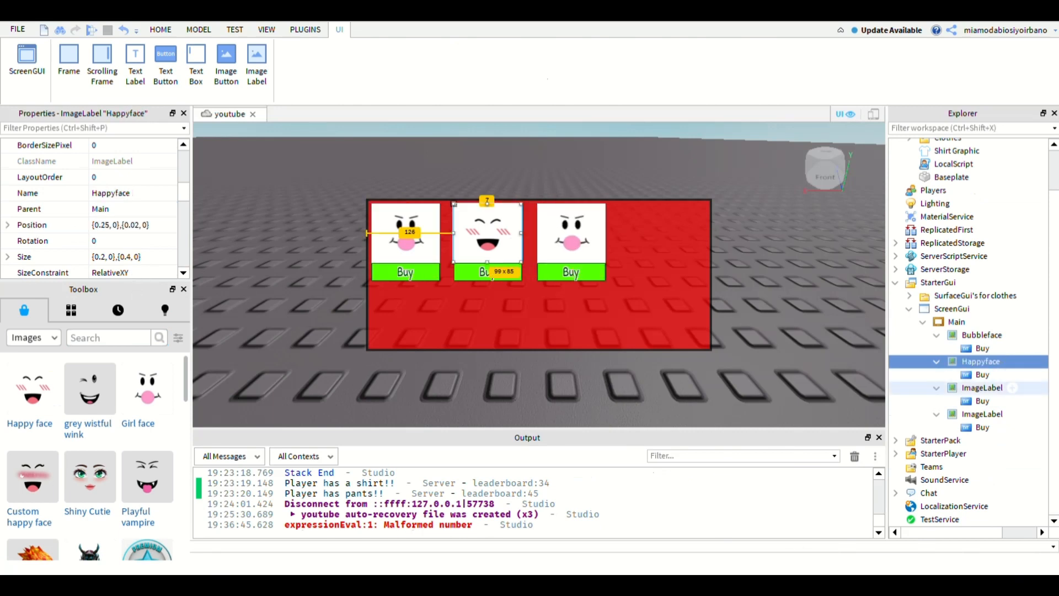
- Insert the Playful vampire image into the ImageLabel following Happyface and copy its Texture ID
click(983, 388)
click(147, 478)
scroll(138, 220, up, 2)
click(132, 182)
key(ctrl+c)
- Use the Playful vampire texture as the third item's Image and delete the Playful vampire decal
click(982, 387)
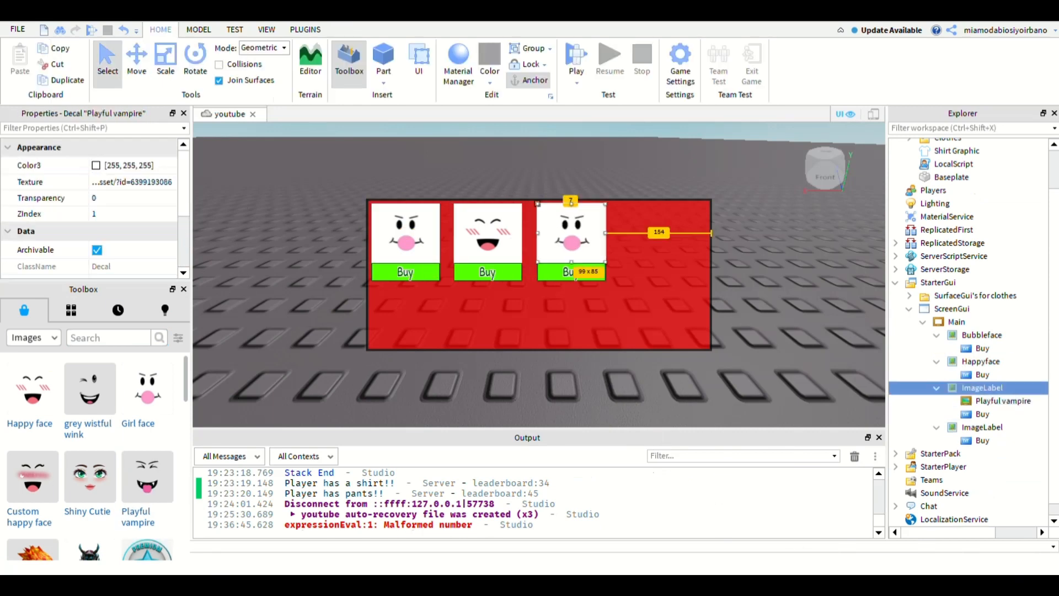
scroll(136, 221, down, 4)
click(132, 188)
key(ctrl+v)
key(Return)
click(1004, 401)
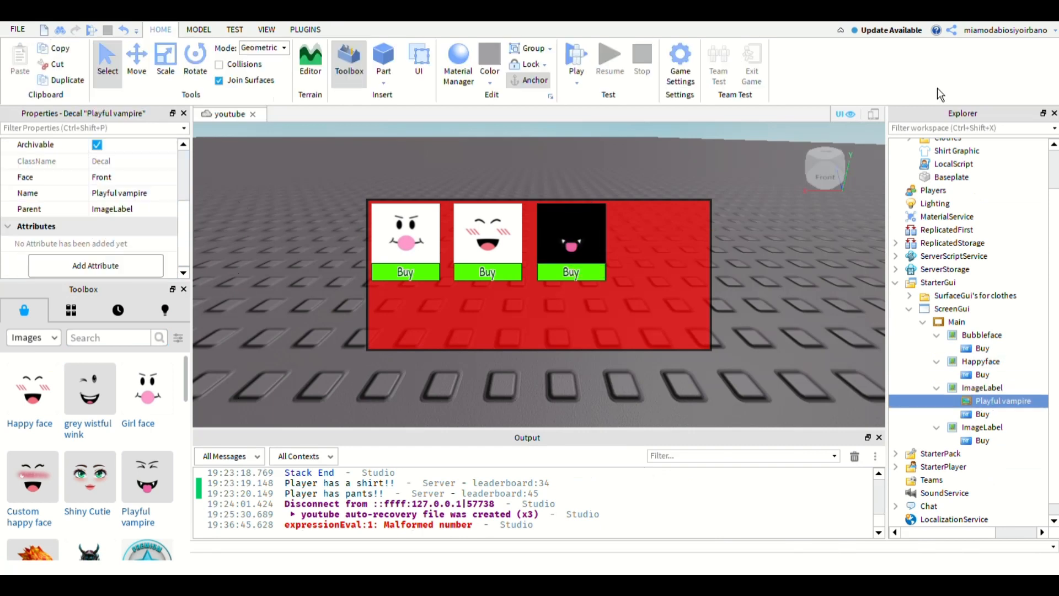
key(Delete)
- Set the third item's BackgroundColor3 to white, 255, 255, 255
click(982, 388)
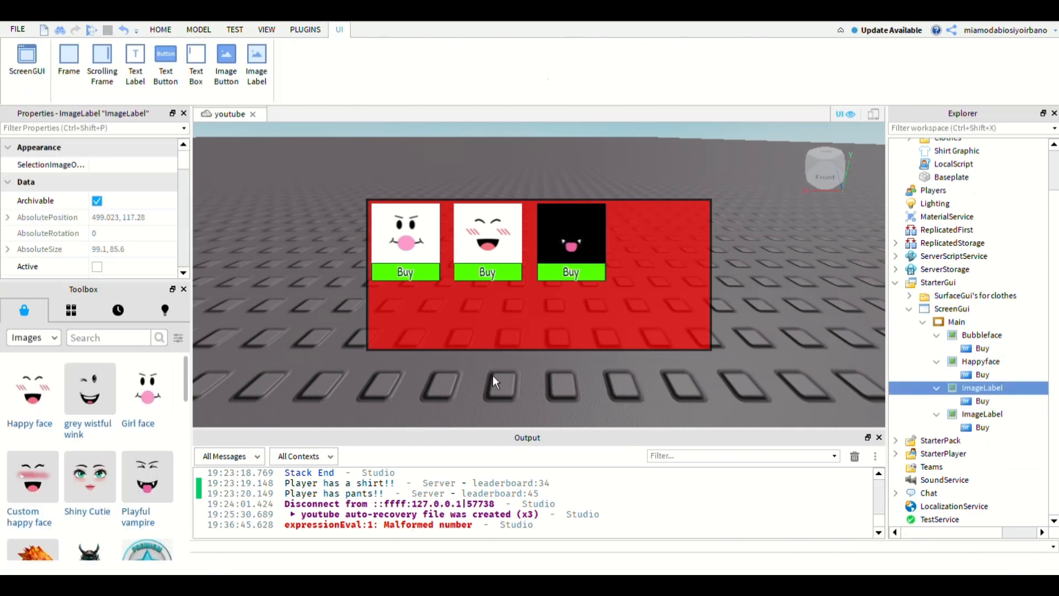
scroll(138, 221, down, 2)
click(96, 207)
click(477, 442)
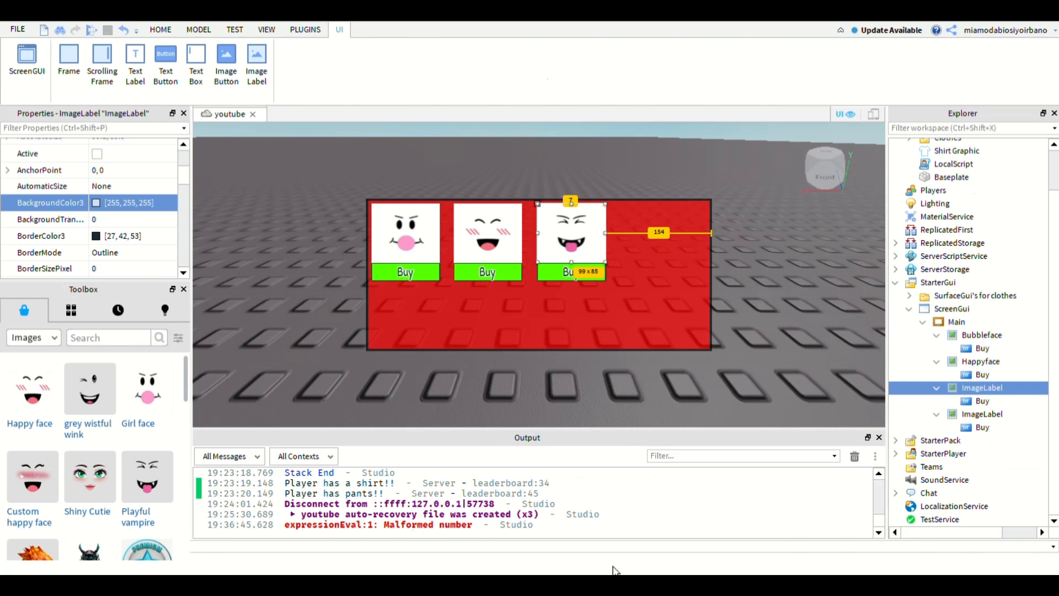
- Rename the third item, the ImageLabel with the vampire face, as Vampireface
click(986, 414)
click(987, 389)
drag(184, 175, 184, 193)
click(122, 187)
text(Vampire)
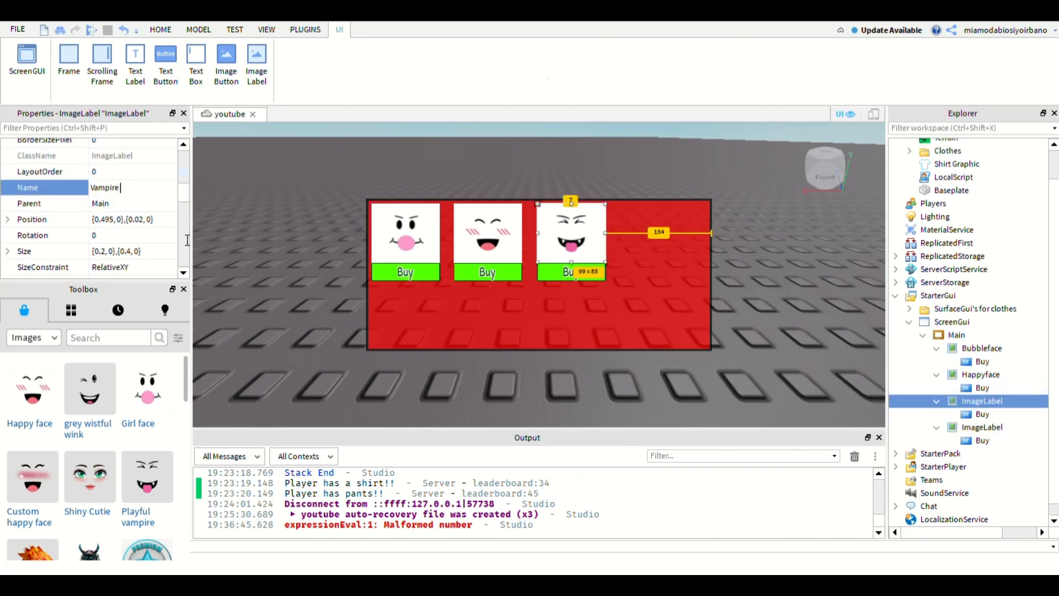
text(face)
key(Return)
- Move the remaining ImageLabel copy to the end of the row by setting its X position scale to 0.79
double_click(982, 427)
double_click(105, 220)
text(0.7)
key(Return)
click(104, 220)
text(5)
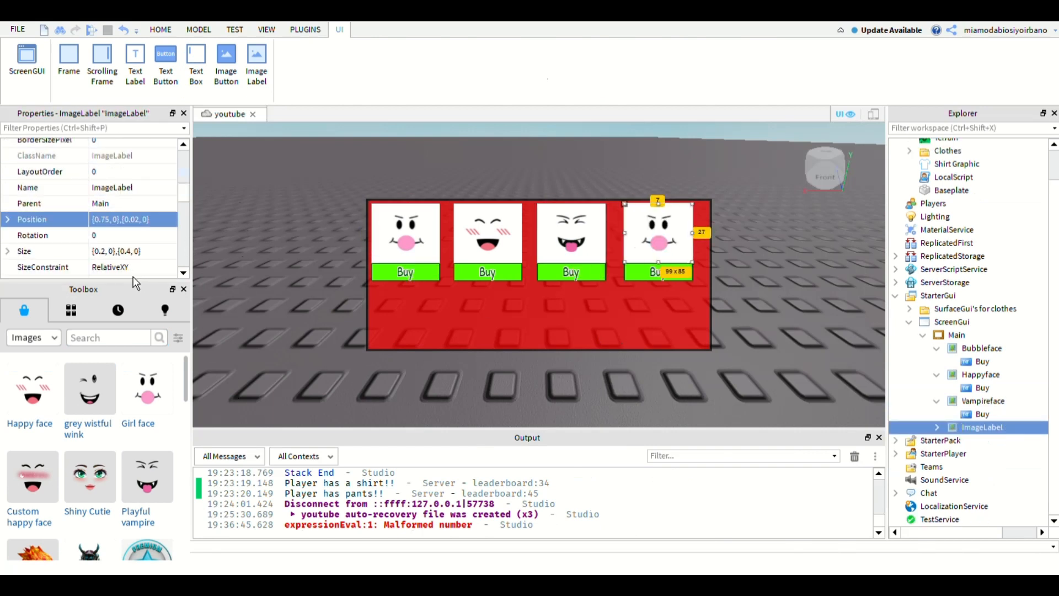
double_click(105, 219)
text(8)
key(Return)
double_click(105, 220)
text(75)
key(Return)
double_click(105, 220)
text(76)
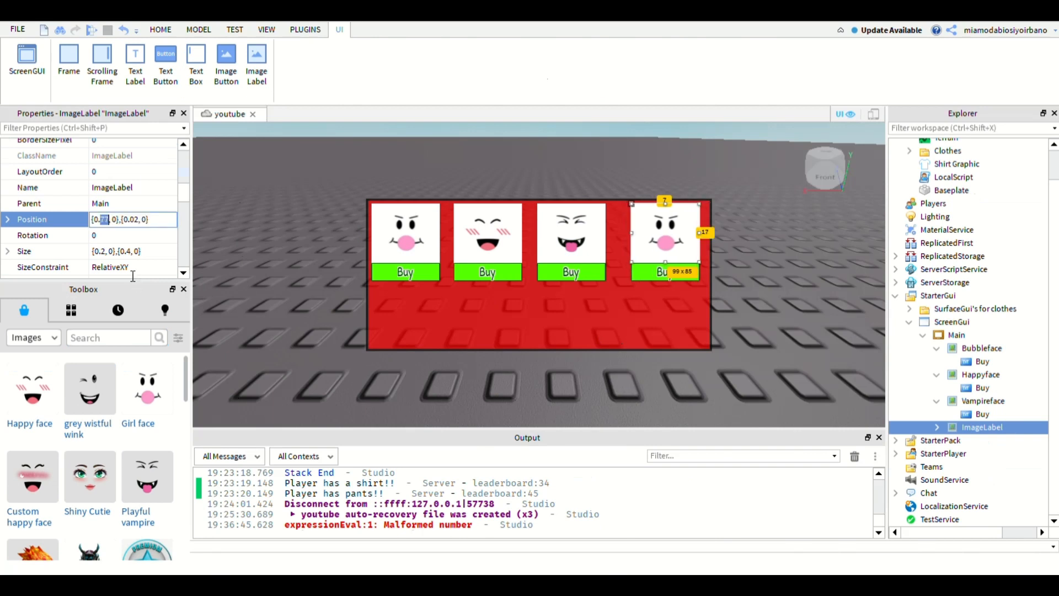
text(79)
key(Return)
- Set Vampireface's X position scale to 0.53
click(983, 401)
double_click(106, 221)
text(5)
key(Return)
double_click(105, 220)
text(6)
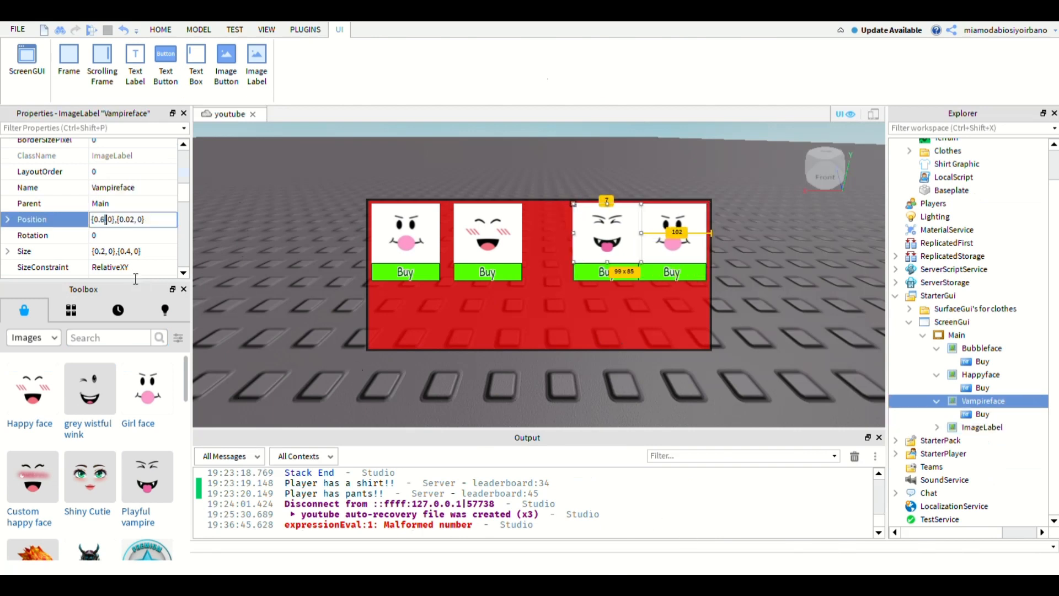
key(BackSpace)
text(55)
key(Return)
double_click(108, 220)
key(BackSpace)
text(3)
key(Return)
- Set Happyface's X position scale to 0.273
click(981, 375)
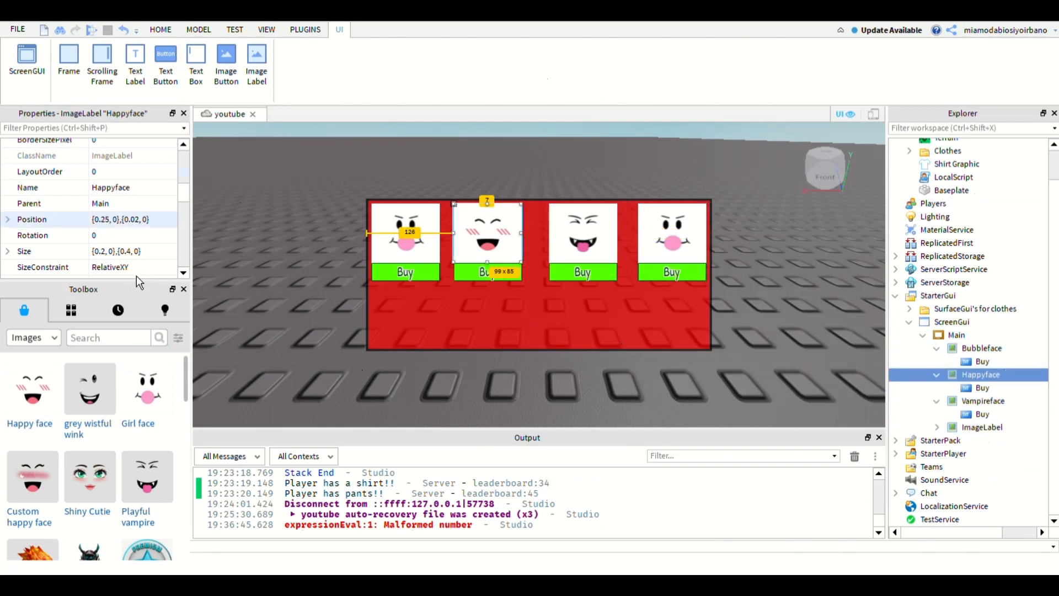
double_click(108, 220)
key(BackSpace)
text(7)
key(Return)
click(1012, 349)
click(1010, 374)
double_click(108, 219)
key(BackSpace)
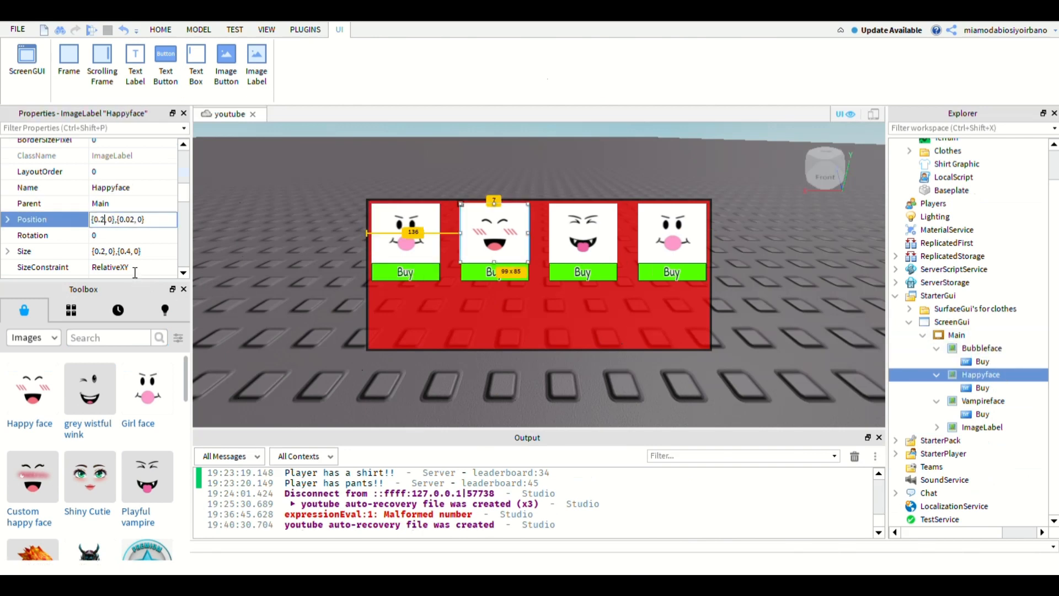
text(8)
key(Return)
double_click(108, 219)
text(275)
key(Return)
double_click(108, 219)
text(273)
key(Return)
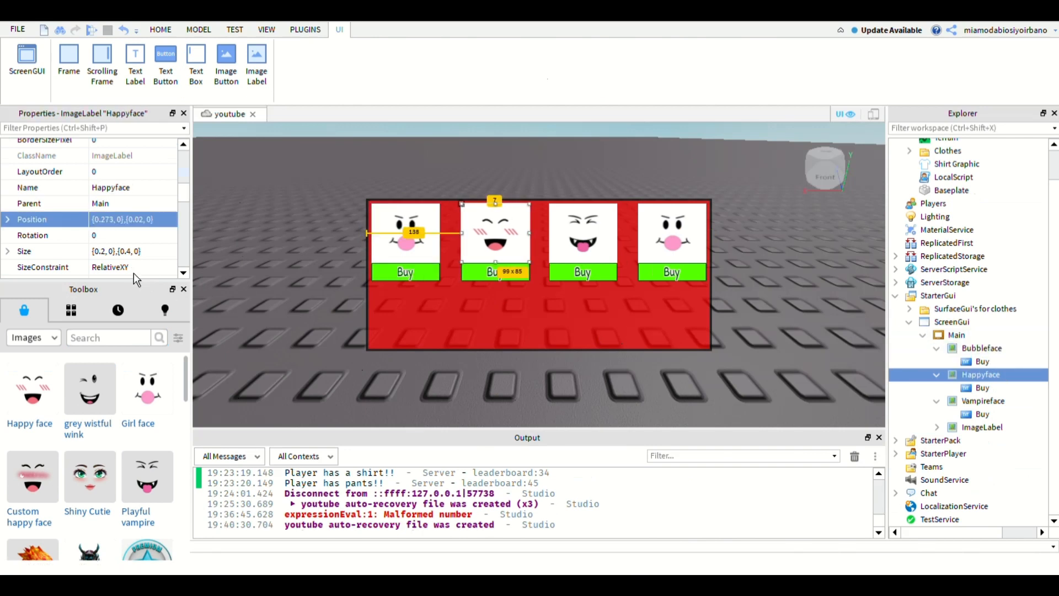
- Insert the grey wistful wink image into the fourth ImageLabel and copy its Texture ID
click(984, 402)
click(982, 427)
scroll(102, 469, down, 3)
scroll(102, 469, up, 3)
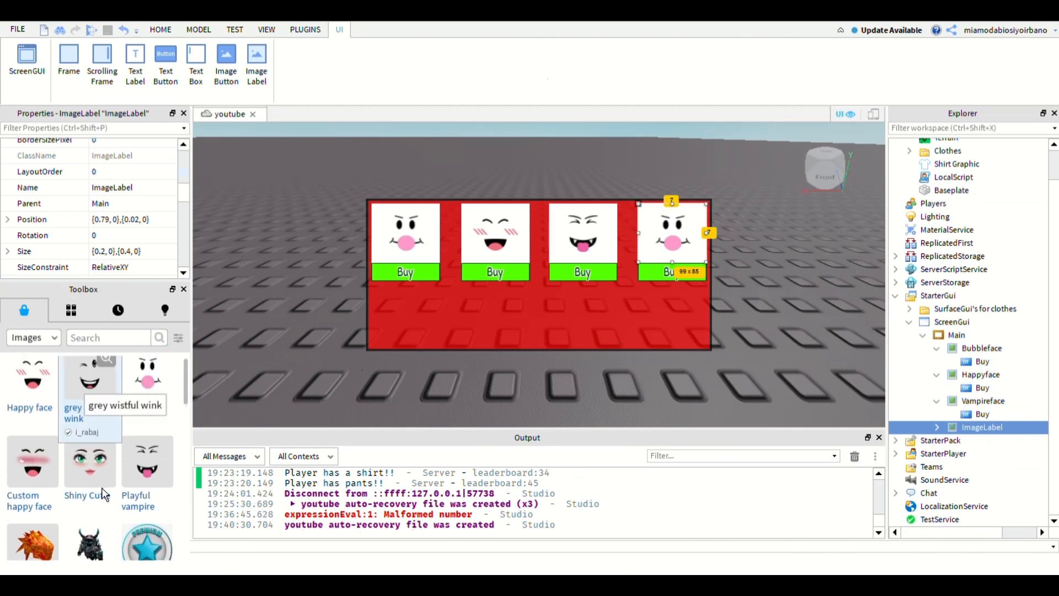
click(91, 382)
scroll(133, 221, up, 3)
click(133, 182)
- Use the copied grey wistful wink texture as the fourth item's Image
click(982, 428)
scroll(132, 210, down, 8)
click(133, 178)
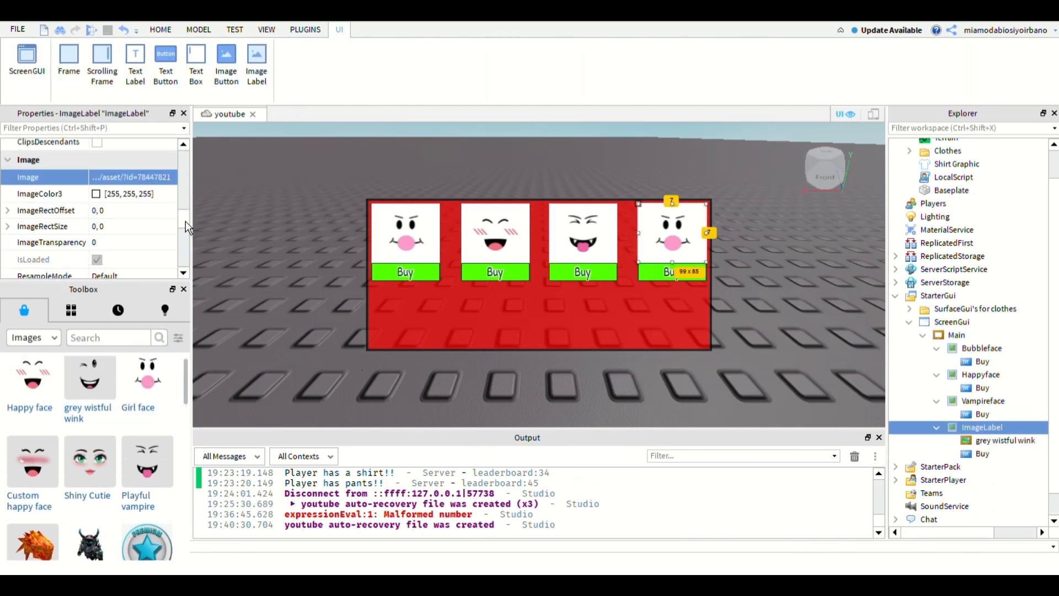
key(ctrl+v)
key(Return)
- Set the fourth item's BackgroundColor3 to 255,255,255 and delete the grey wistful wink decal
mouse_move(186, 220)
mouse_down()
mouse_move(243, 217)
mouse_move(235, 220)
mouse_up()
click(129, 229)
text(255,255,255)
key(Return)
click(1005, 441)
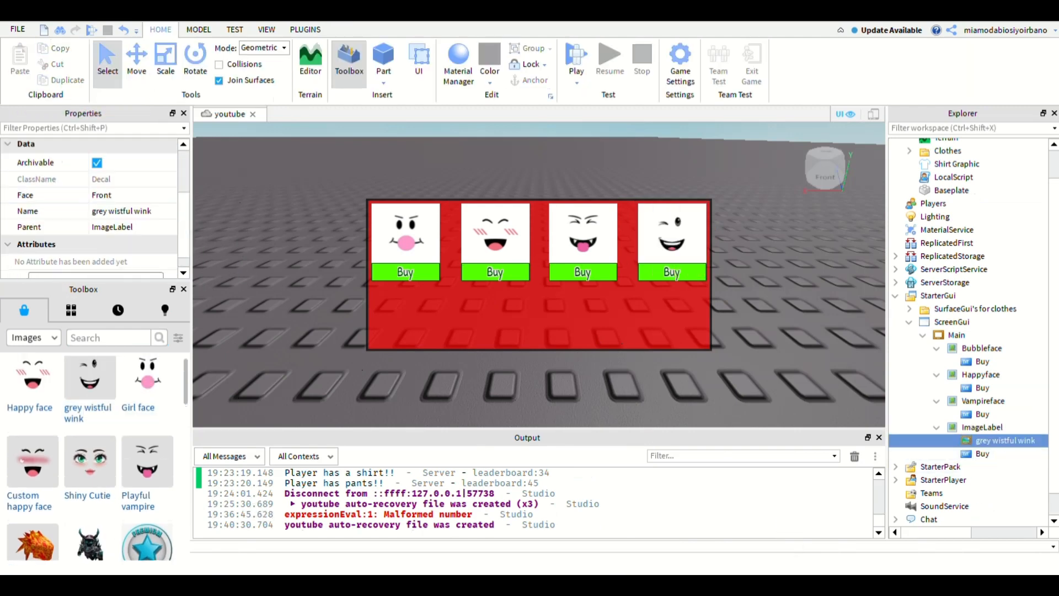
key(Delete)
- Rename the fourth item as Winkface and collapse the face items in the Explorer
click(936, 427)
click(937, 401)
click(982, 427)
scroll(138, 221, down, 7)
scroll(138, 216, up, 3)
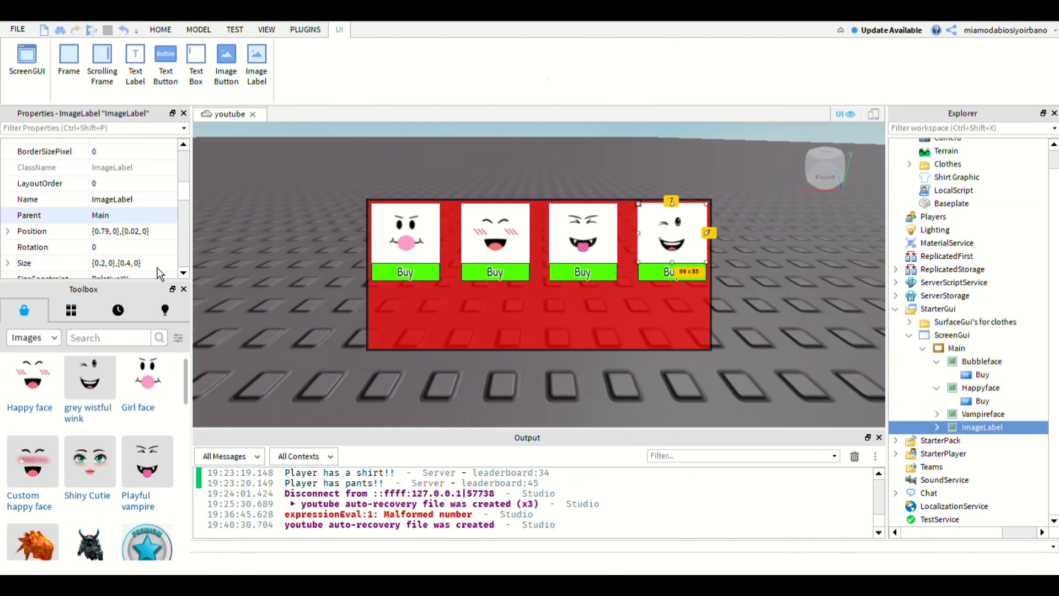
click(132, 199)
text(Winkface)
key(Return)
click(937, 388)
click(937, 362)
- Add a TextButton to the Main frame and move it out of Main directly into ScreenGui
click(957, 368)
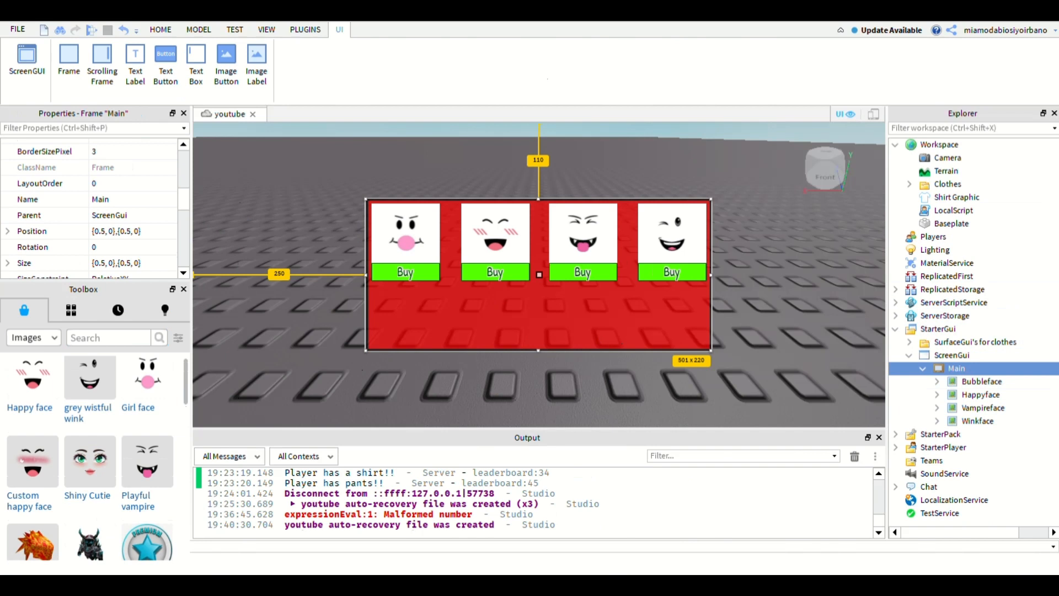
click(166, 65)
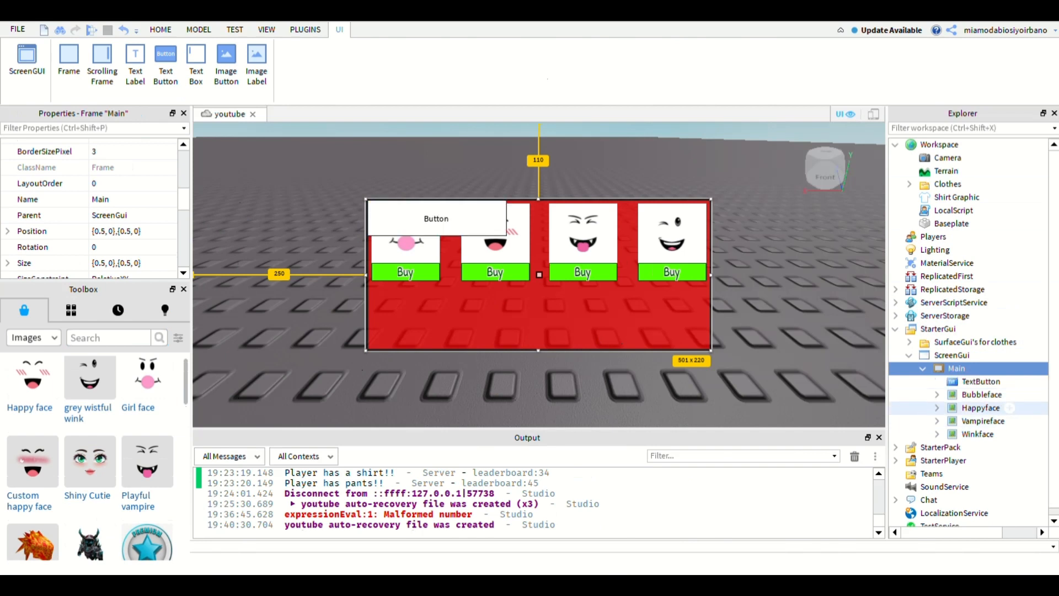
click(937, 394)
click(937, 395)
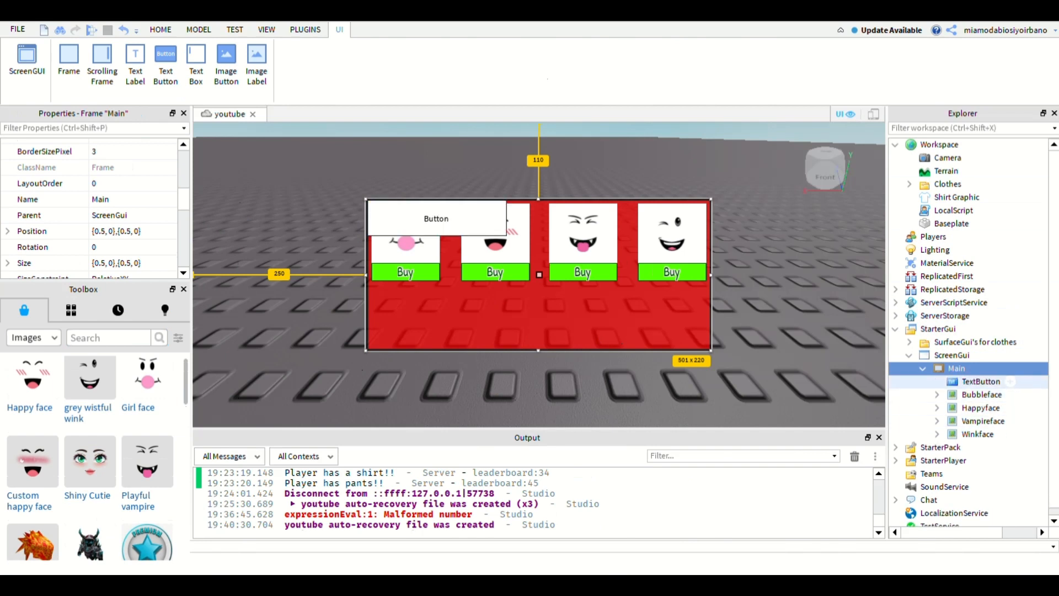
click(981, 381)
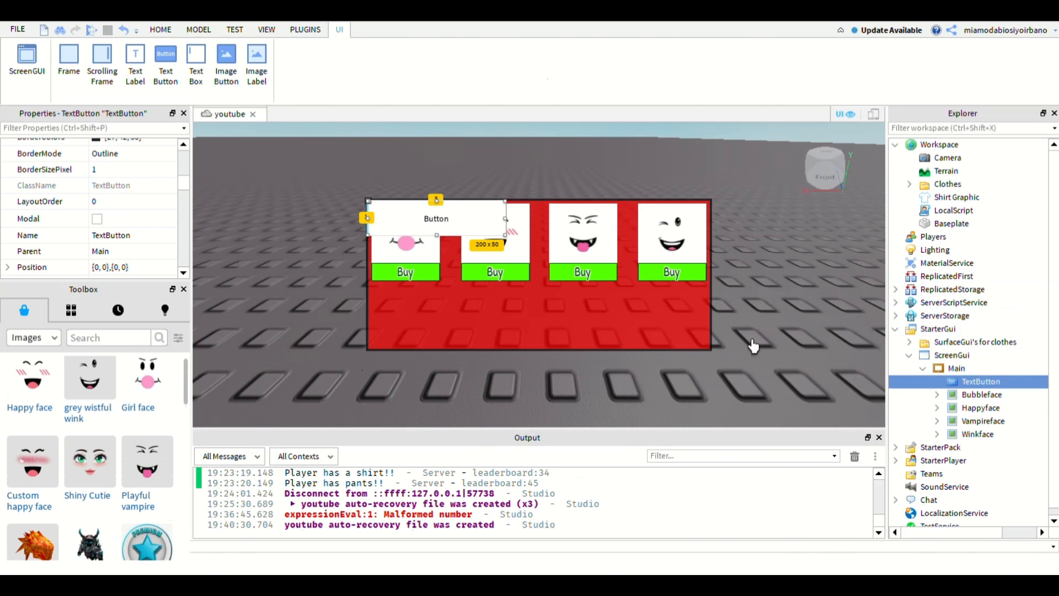
drag(981, 382, 980, 355)
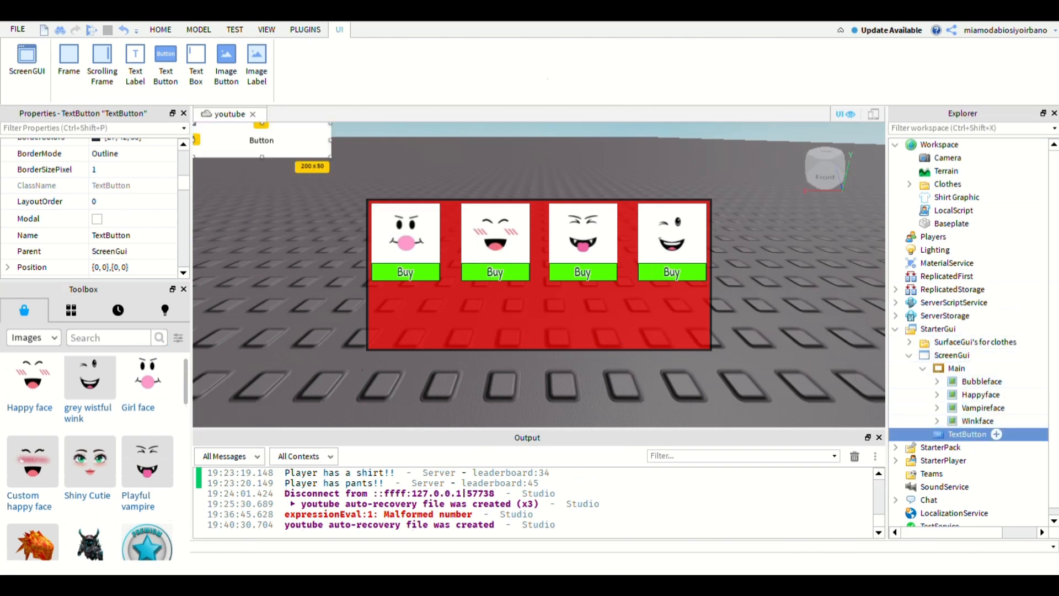
- Rename the new TextButton as MainOpener
click(110, 235)
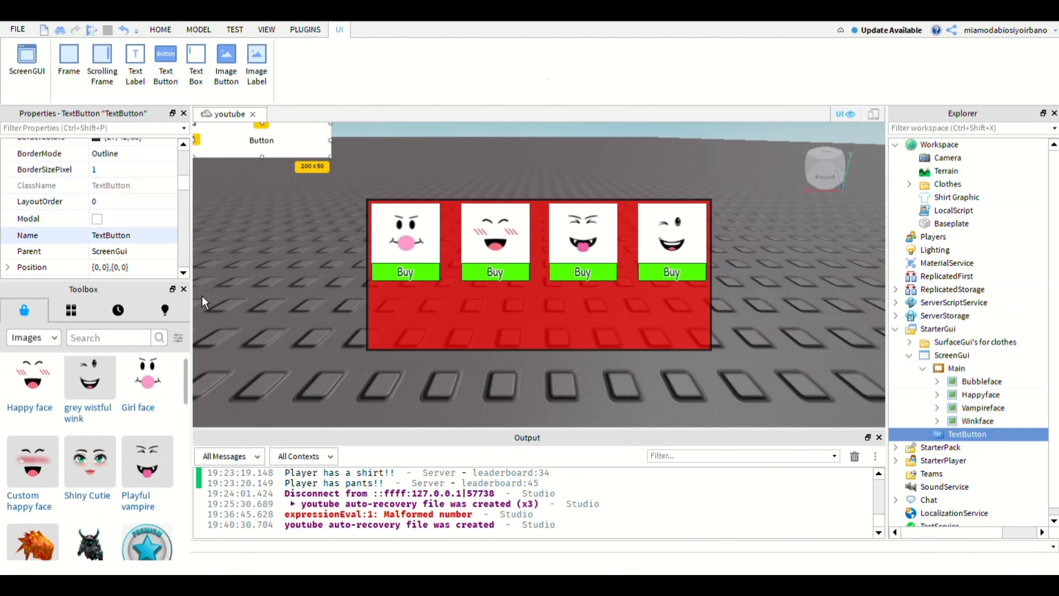
text(M)
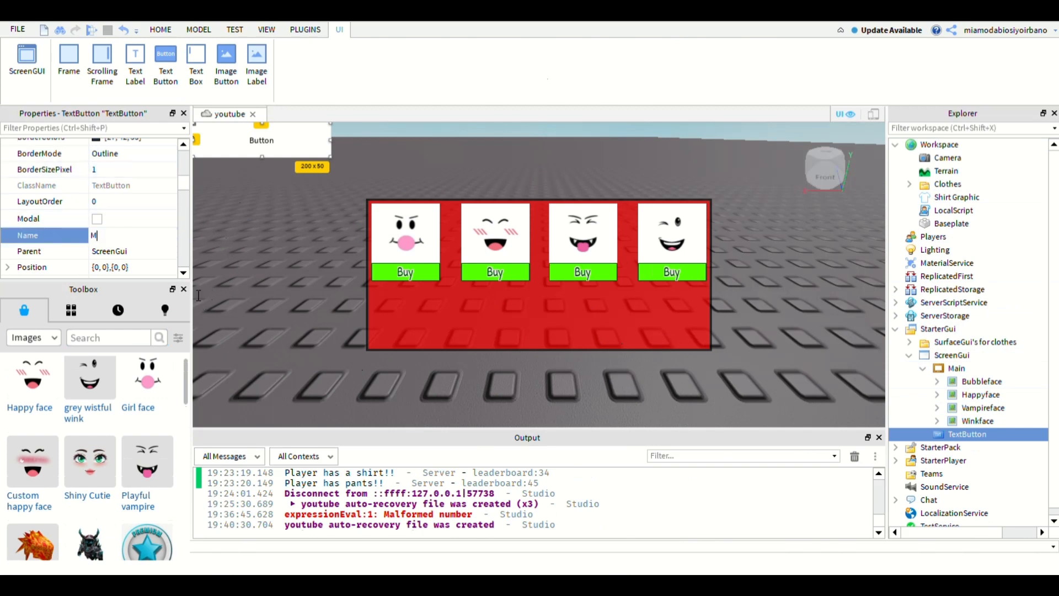
text(Opener)
key(Return)
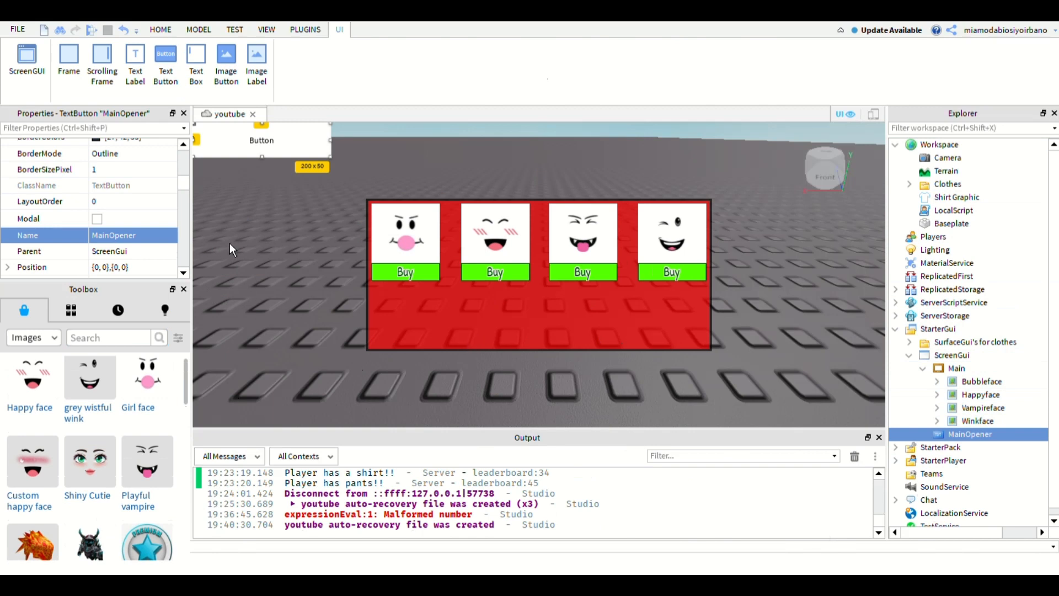
- Reset MainOpener's Size to {0, 0},{0, 0}
drag(184, 183, 184, 194)
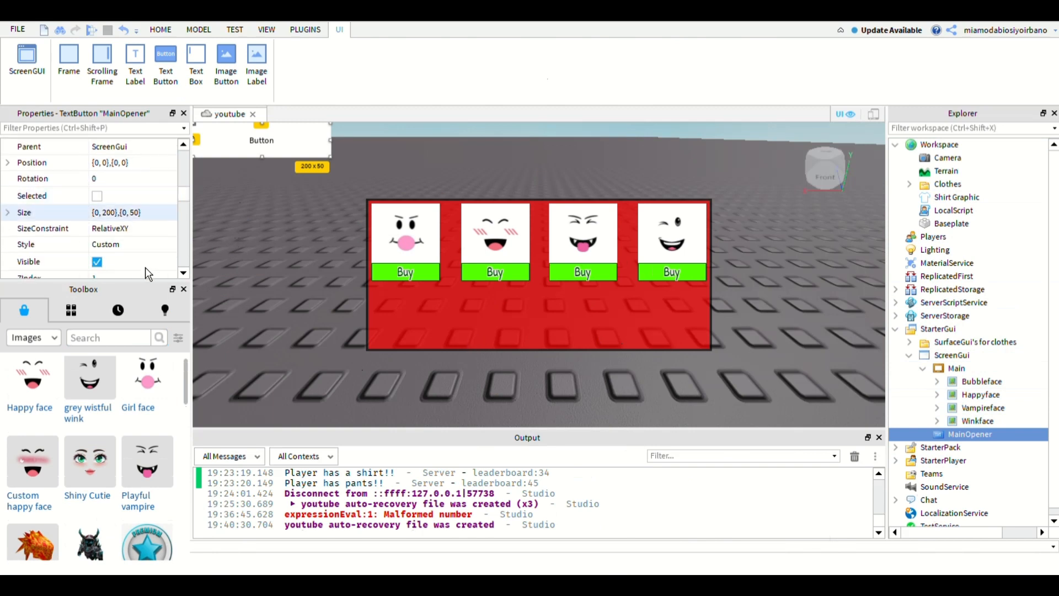
click(99, 213)
text(0)
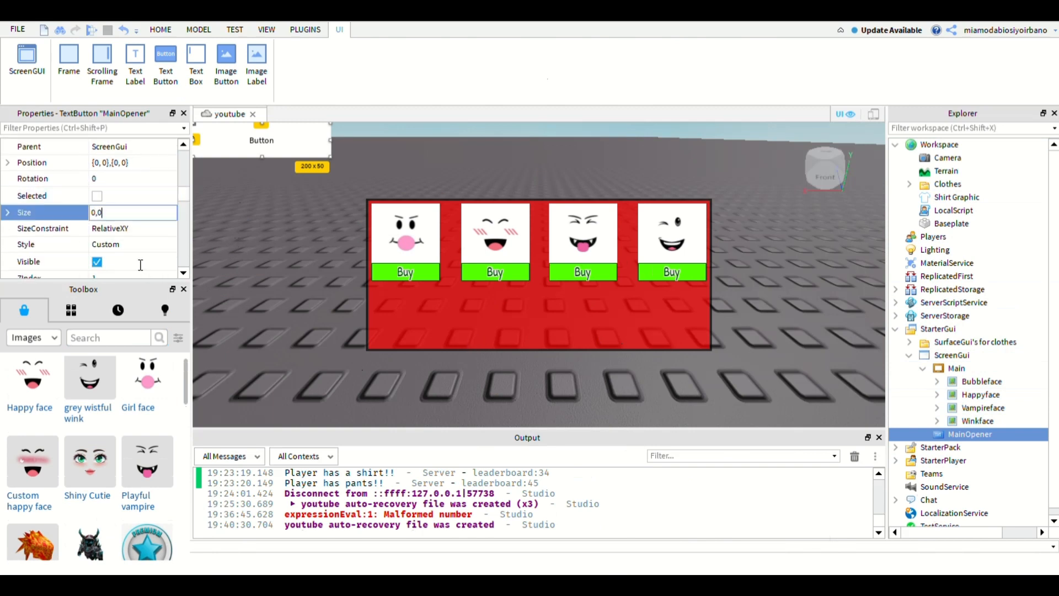
text(, 0},{0, 0)
key(Return)
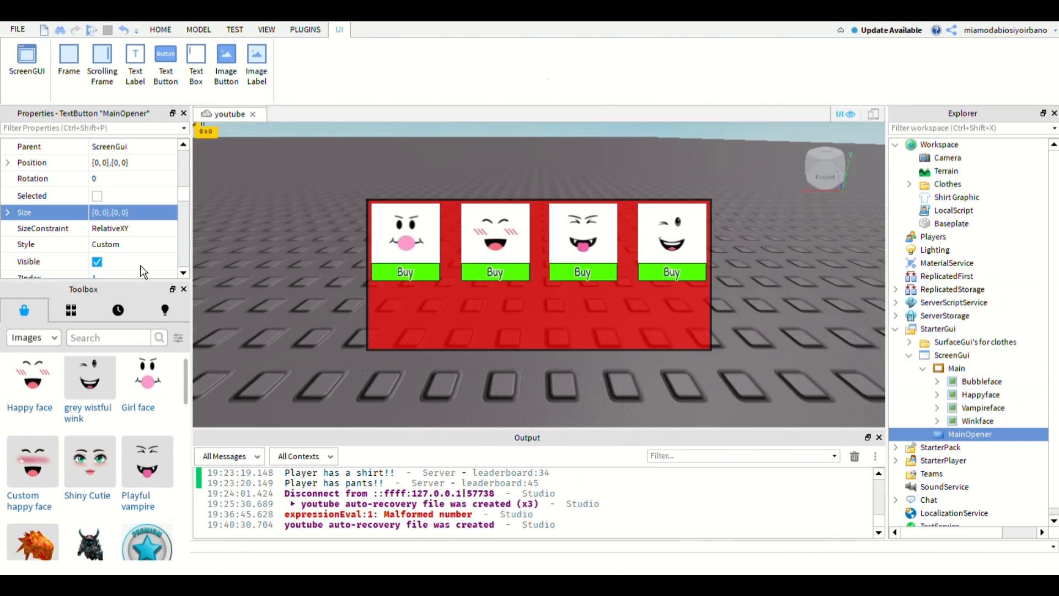
- Set MainOpener's Size scale to 0.3 in X and 0.1 in Y
double_click(97, 213)
text(.)
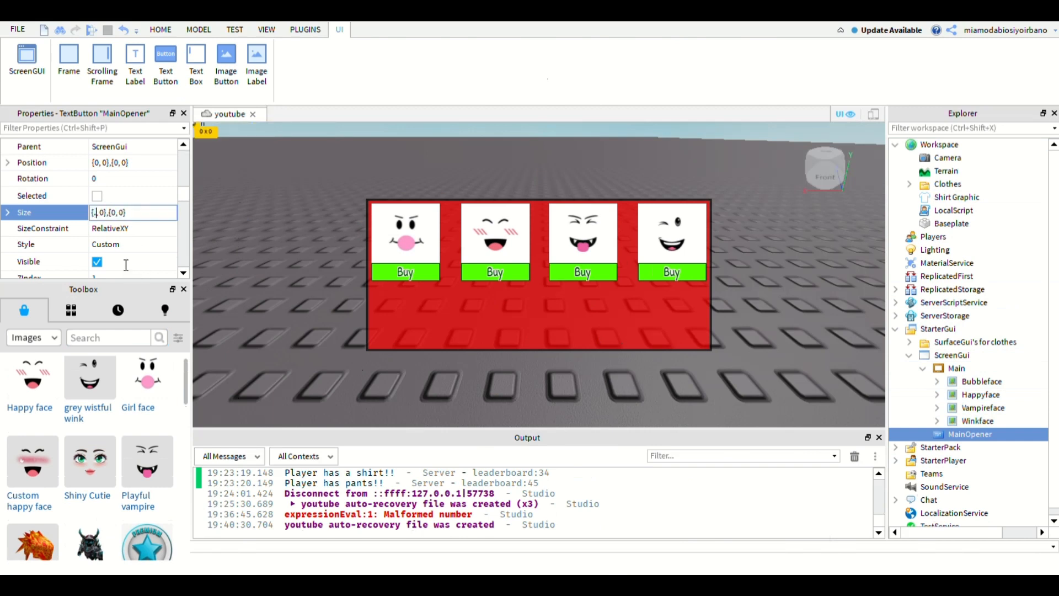
text(3)
key(Return)
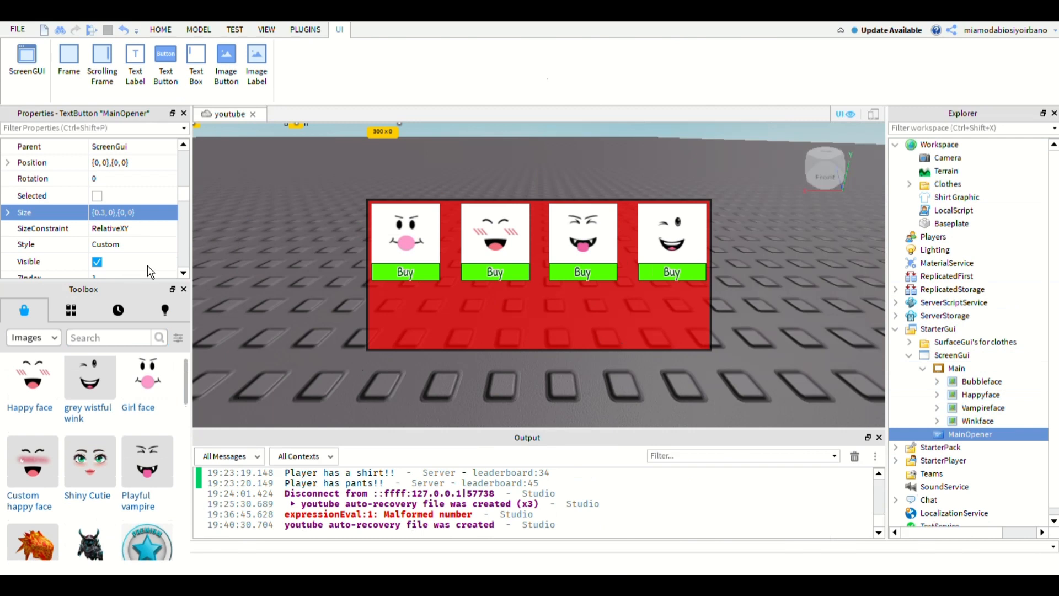
double_click(122, 213)
text(.)
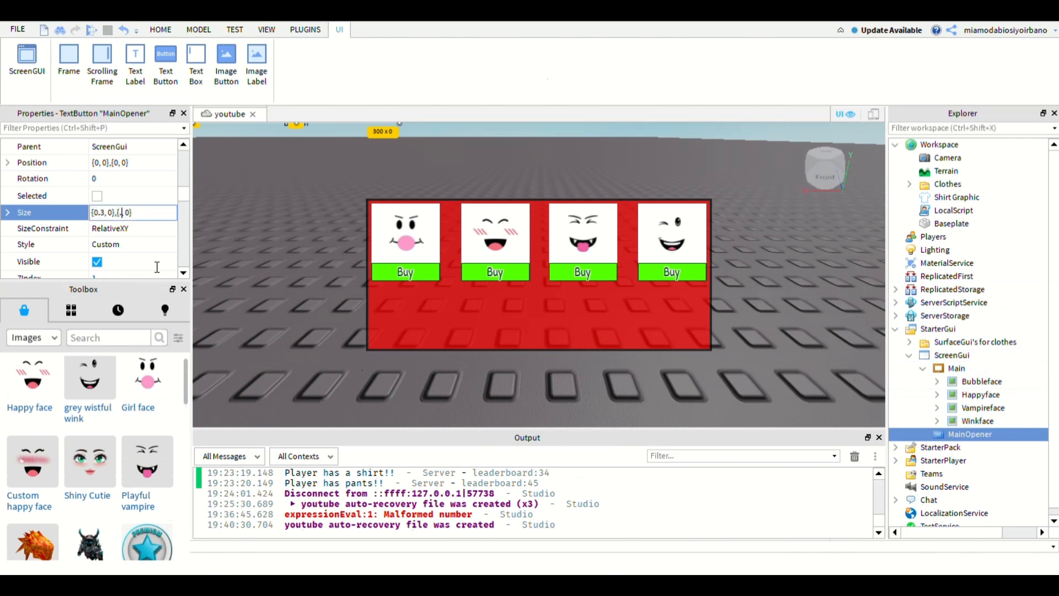
key(BackSpace)
text(1)
key(Return)
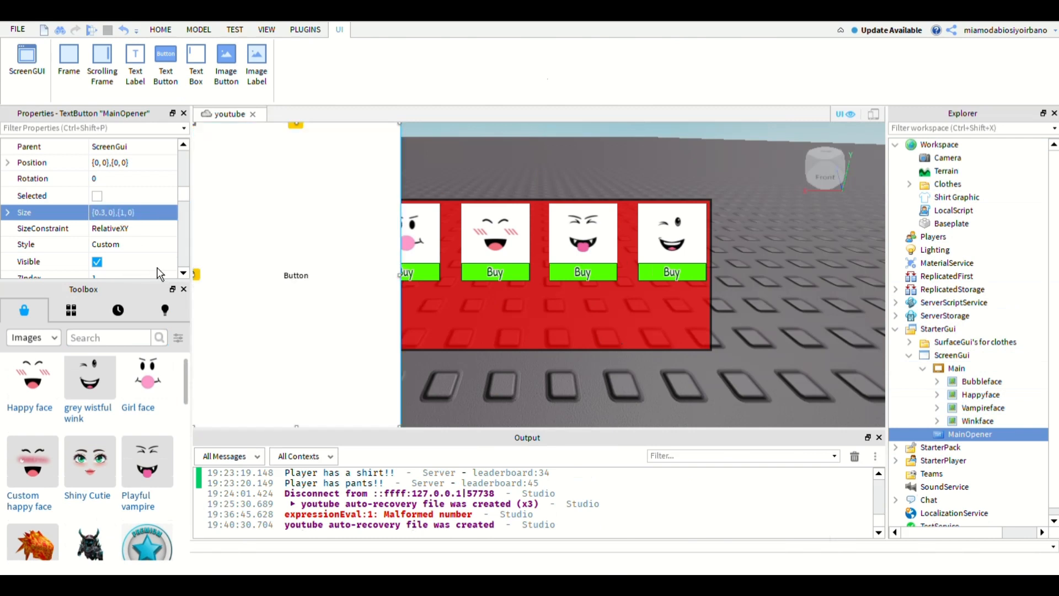
double_click(122, 213)
text(0.1)
key(Return)
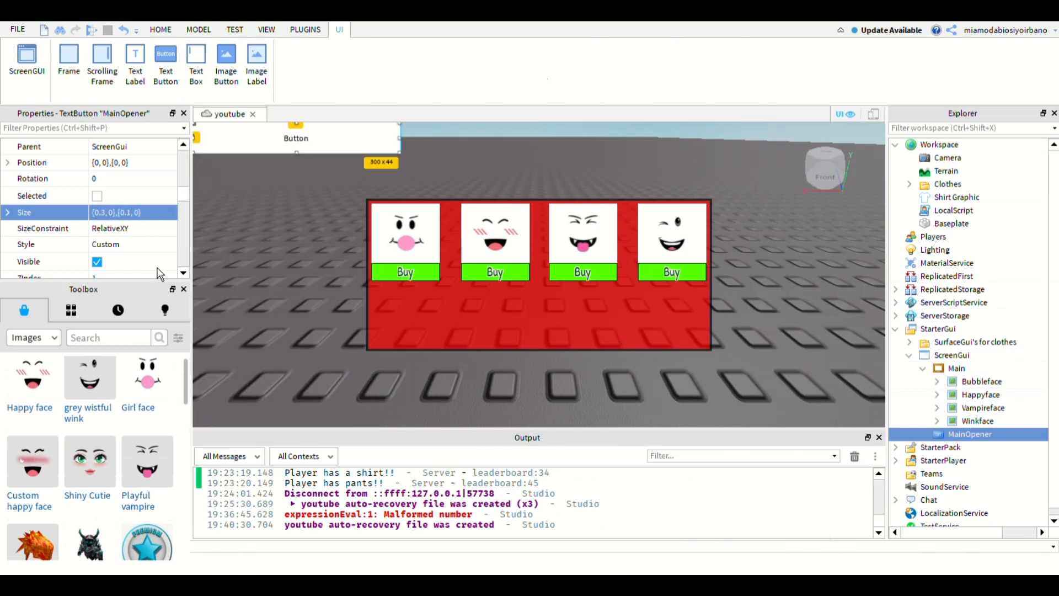
- Narrow the MainOpener button by setting the X scale of its Size to 0.15
double_click(102, 212)
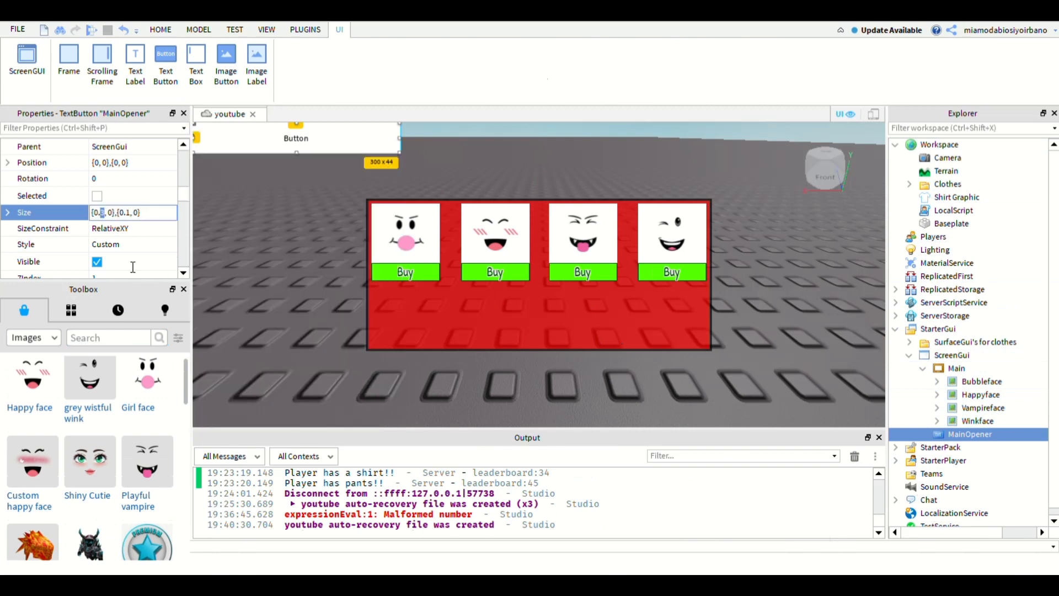
text(2)
key(Return)
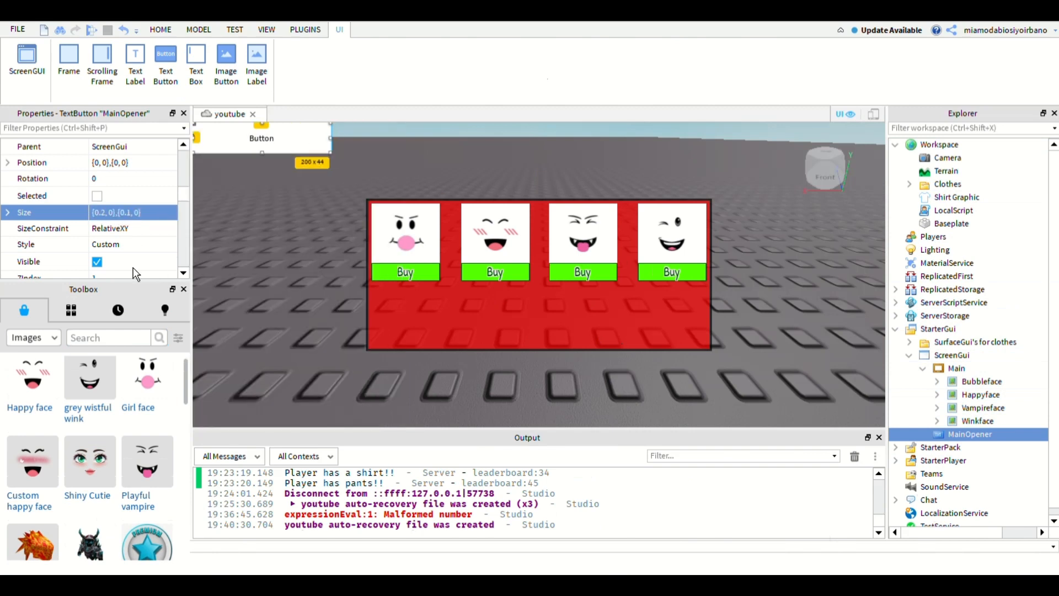
scroll(240, 241, up, 2)
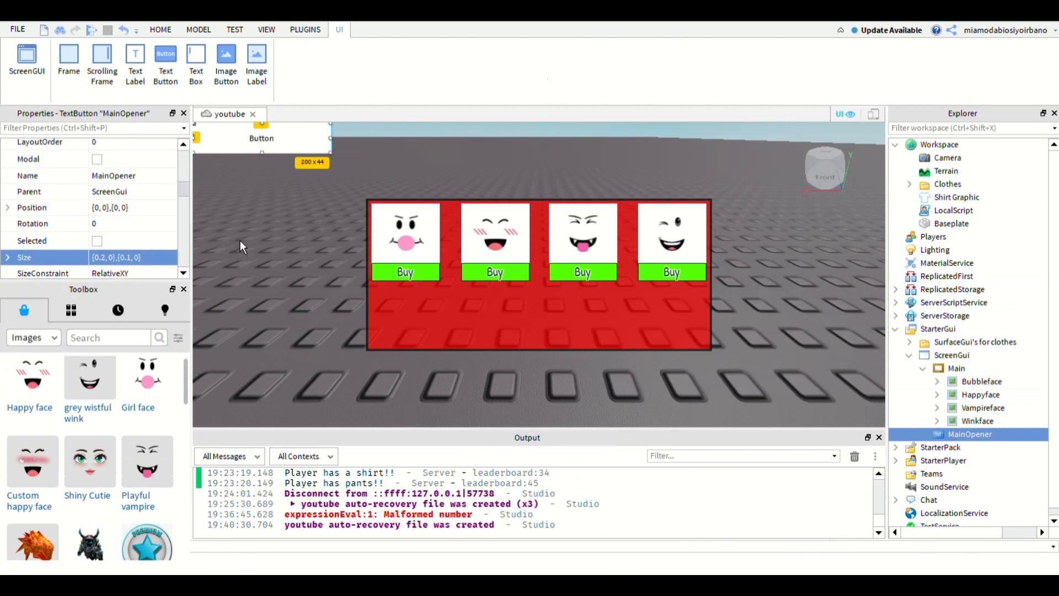
scroll(240, 242, down, 2)
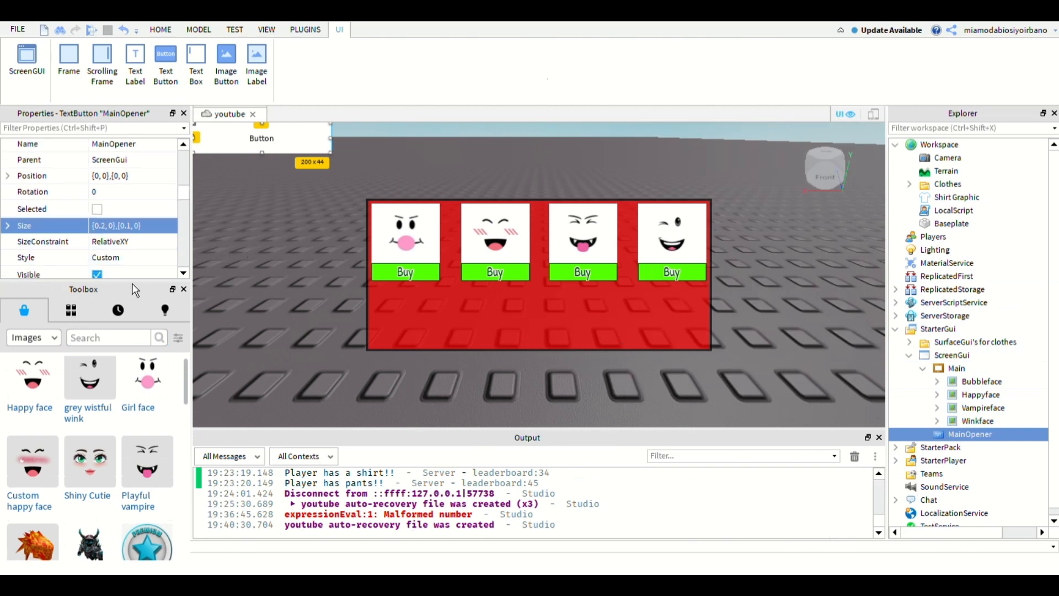
double_click(102, 225)
text(1)
key(Return)
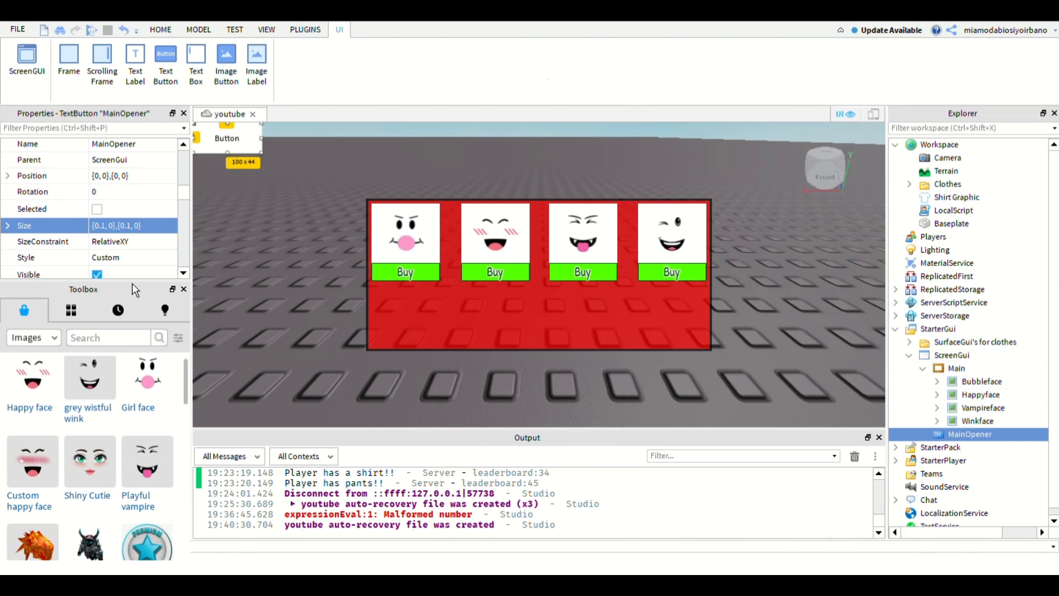
double_click(103, 225)
text(15)
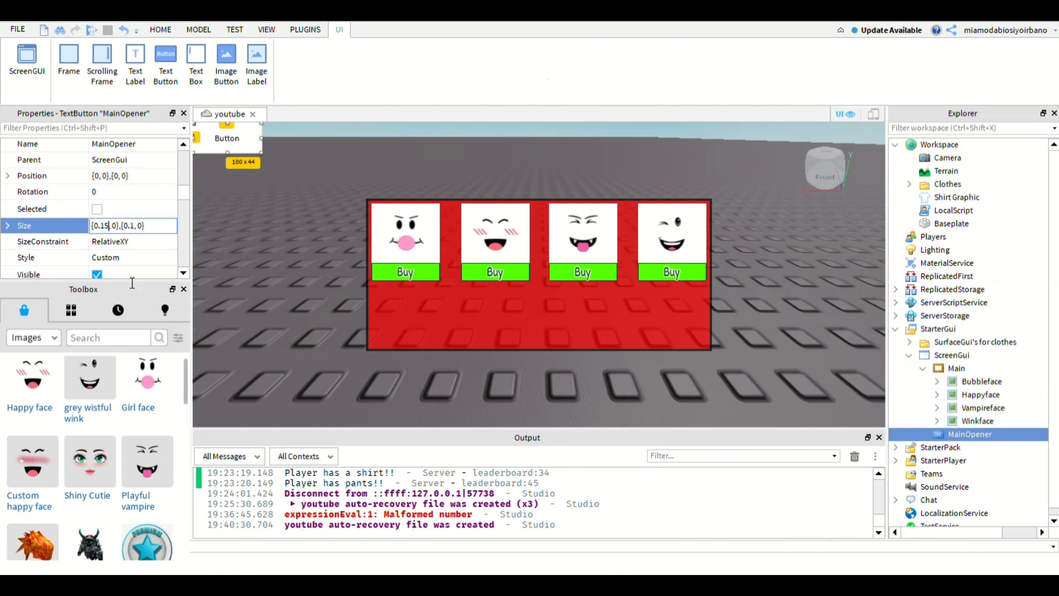
key(Return)
- Try Y scales of 0, 0.5 and 0.05 for the MainOpener button's Size
double_click(131, 225)
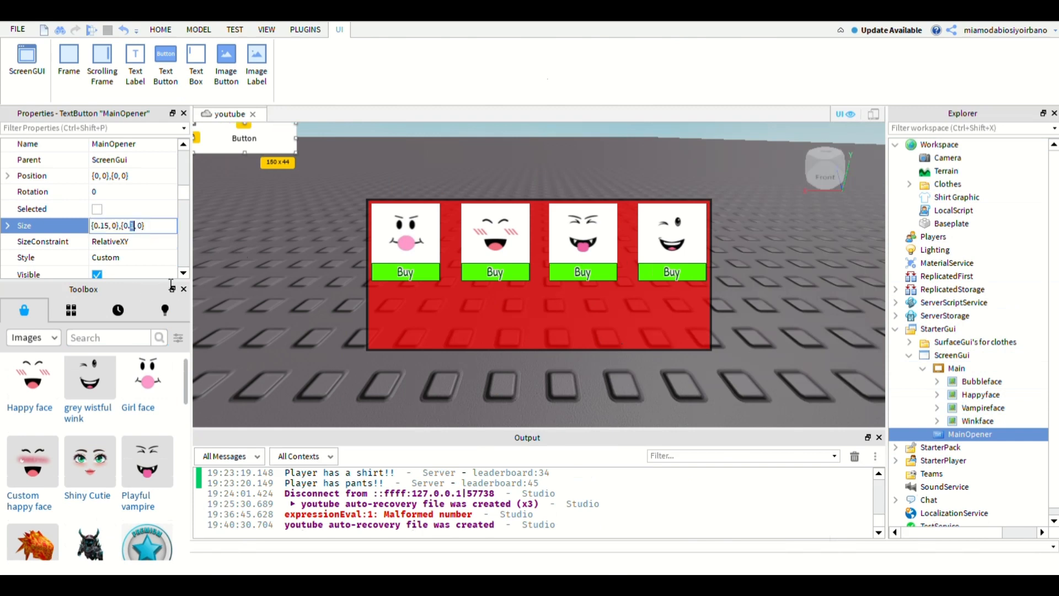
text(.)
key(Return)
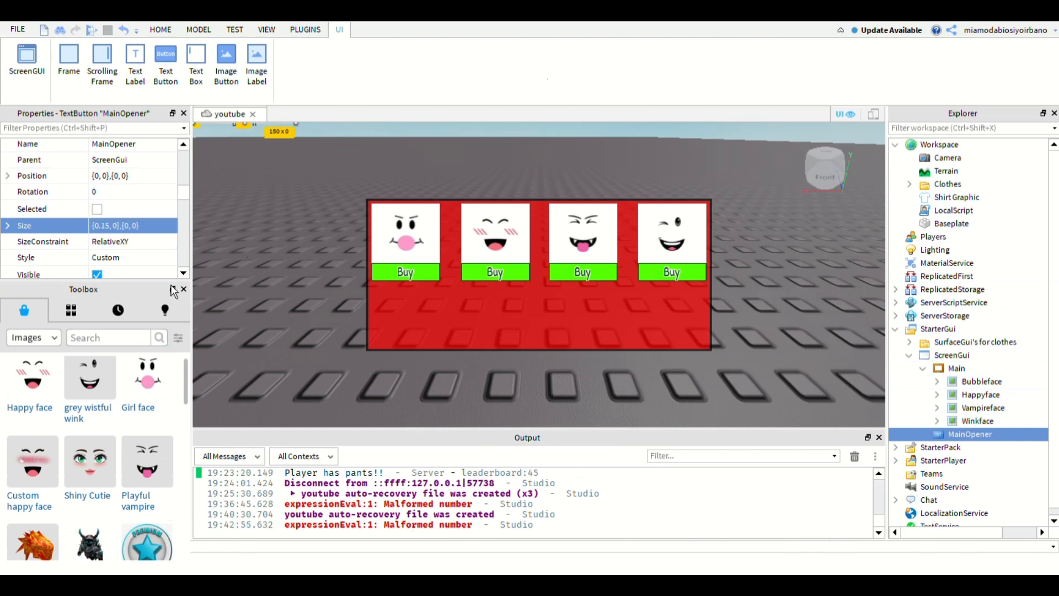
double_click(126, 225)
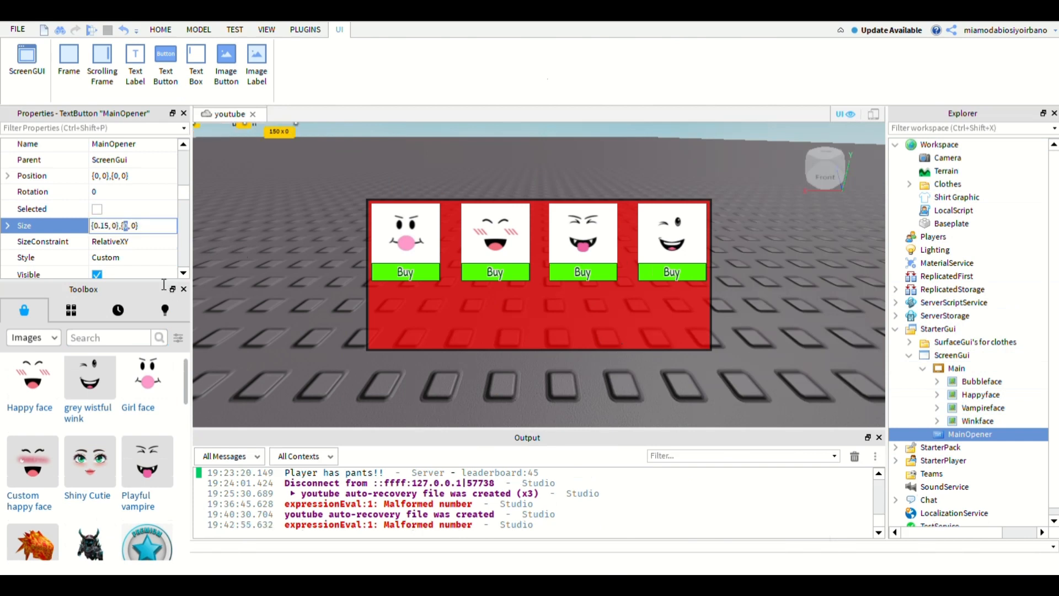
text(0.5)
key(Return)
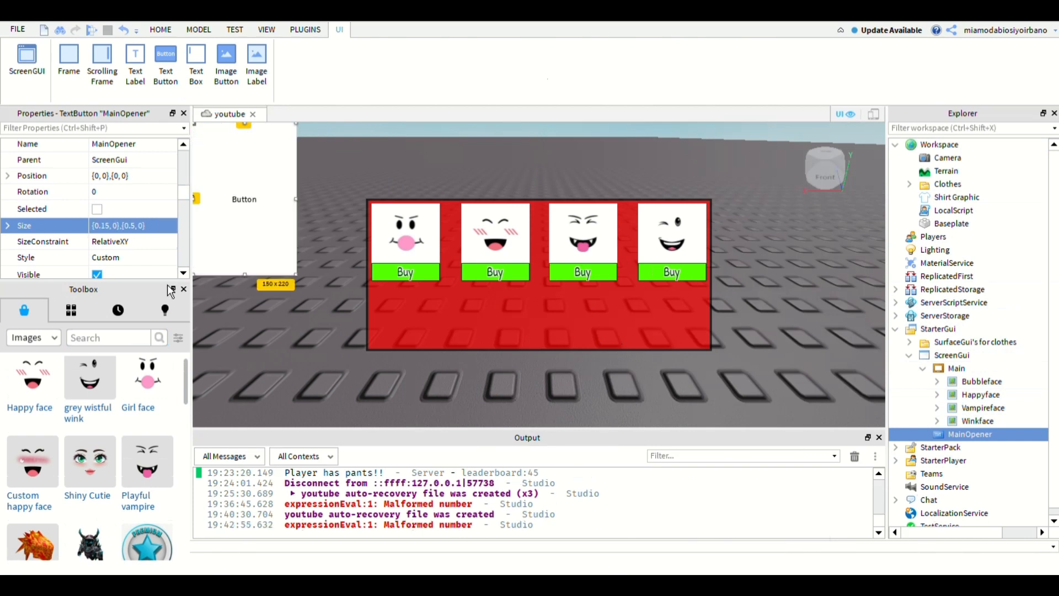
click(129, 225)
text(0)
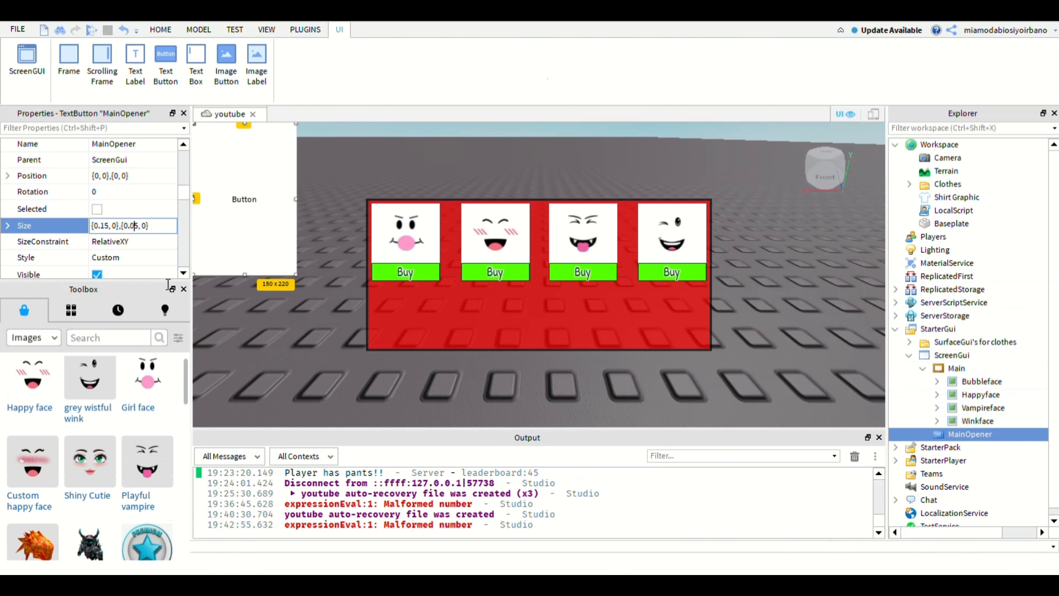
key(Return)
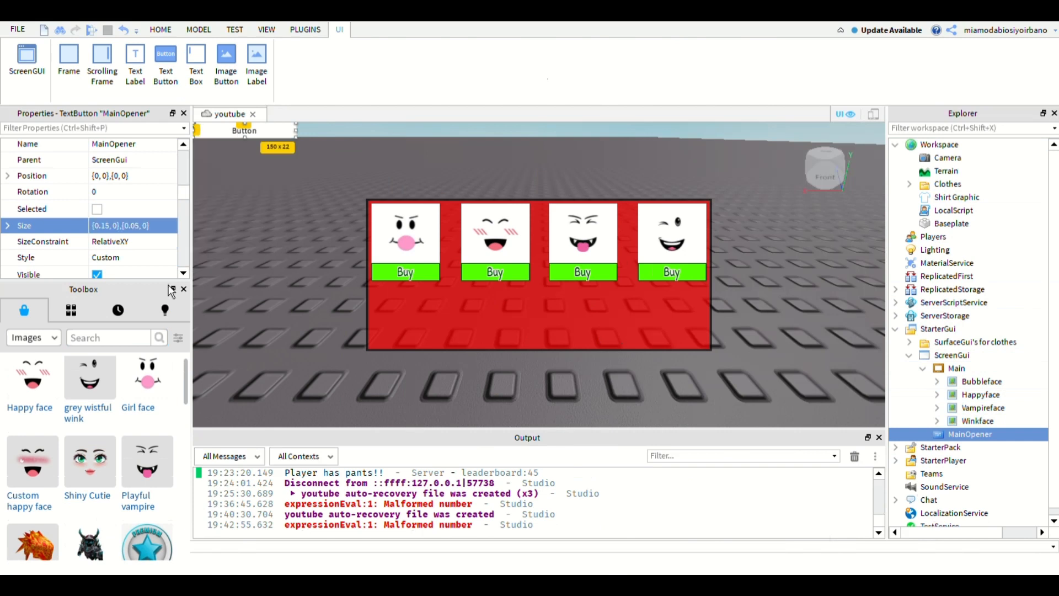
- Set the Y scale of MainOpener's Size to 0.07
double_click(134, 226)
text(07)
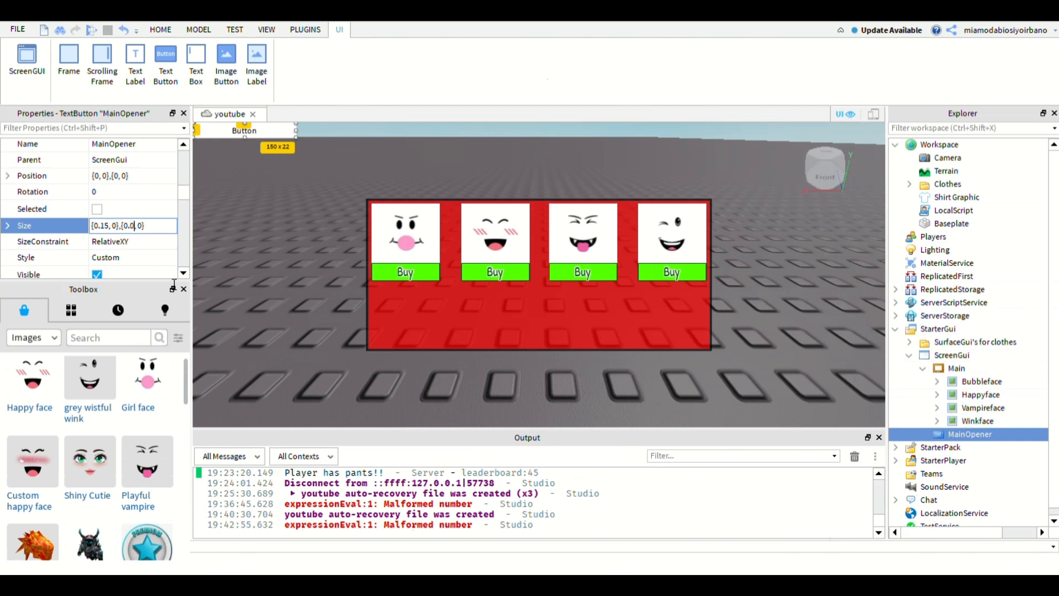
key(Return)
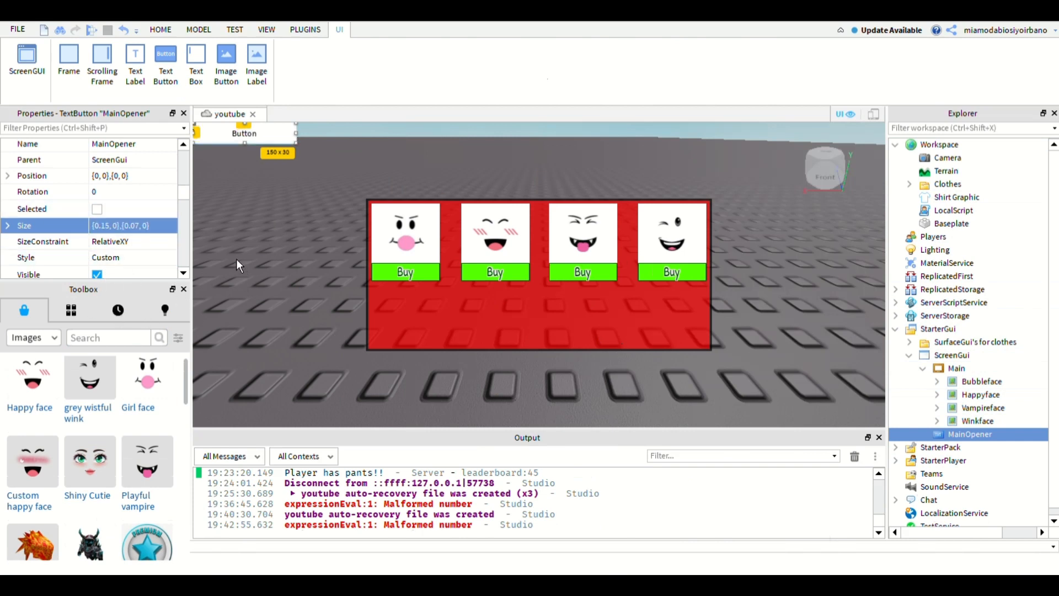
- Set MainOpener's AnchorPoint to 0.5, 0.5 and its Position to {0.2, 0},{0.5, 0}
click(125, 176)
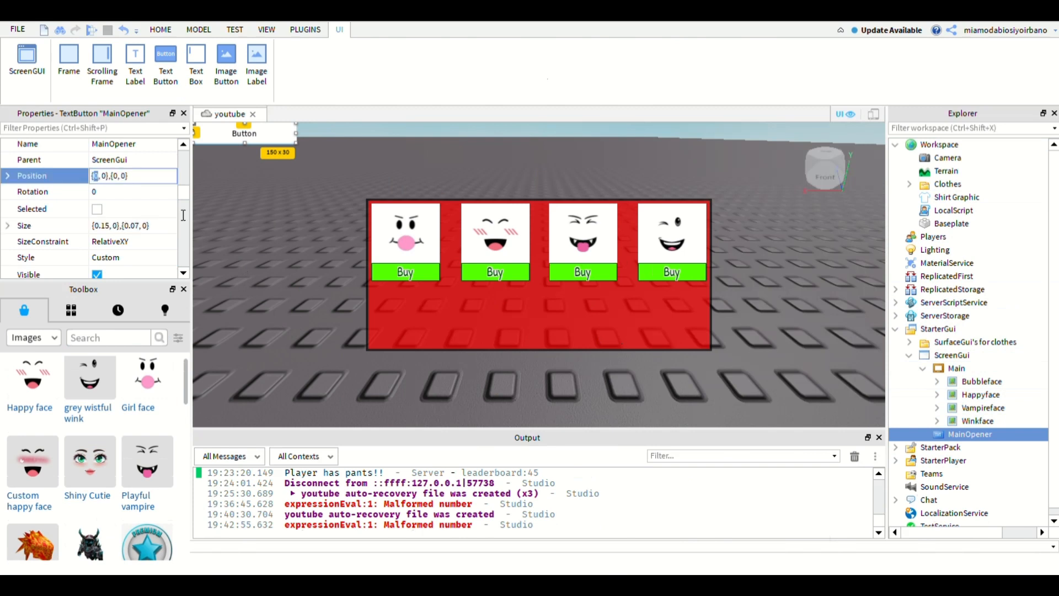
text(0.2)
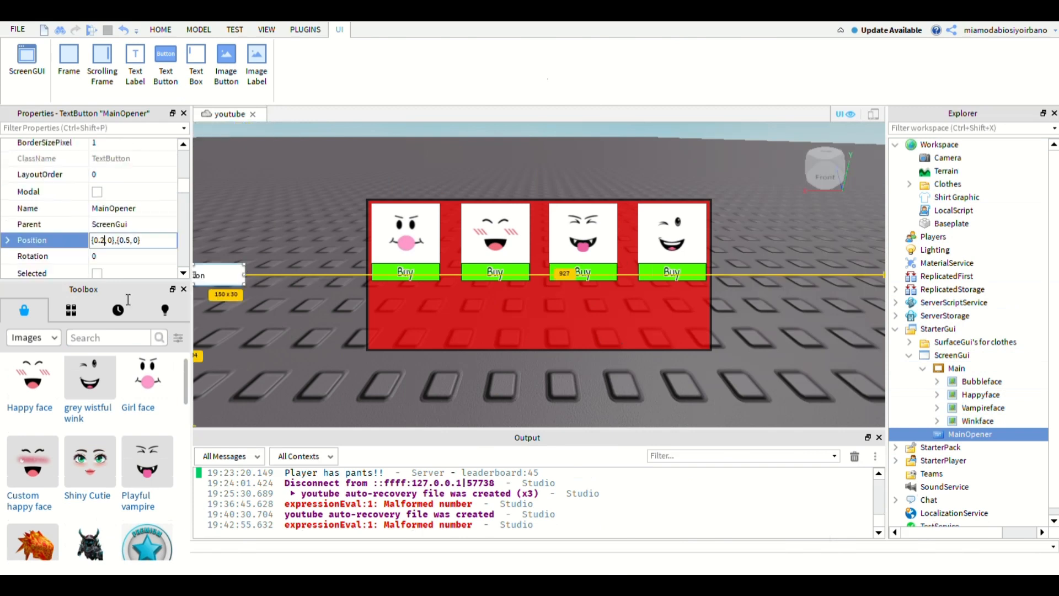
key(Return)
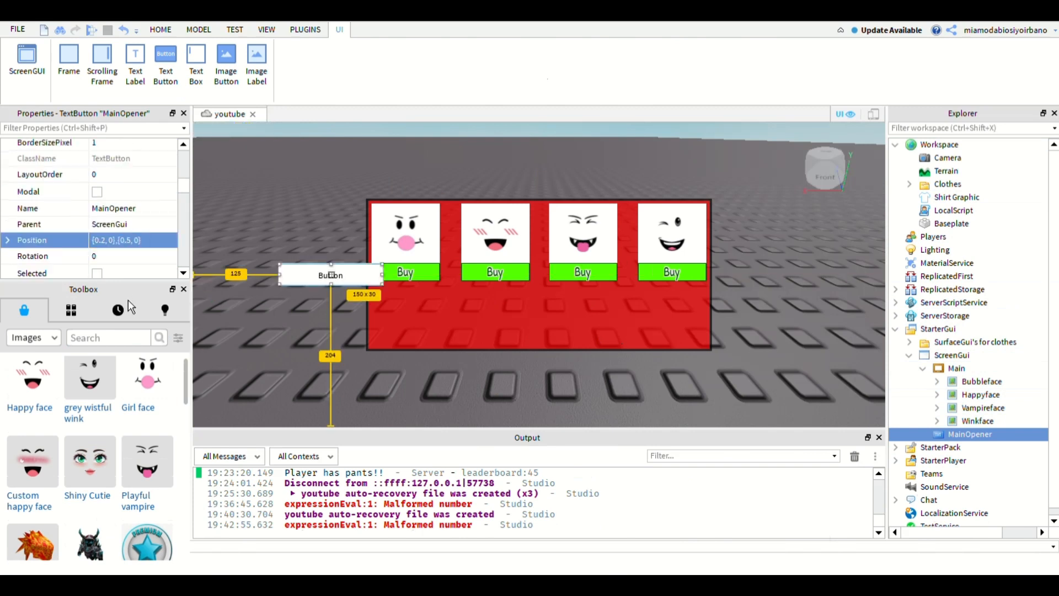
- Try X scales of 0.3, 0.4, 0.35 and 0.32 for MainOpener's Position to align it with the red frame's left edge
double_click(130, 300)
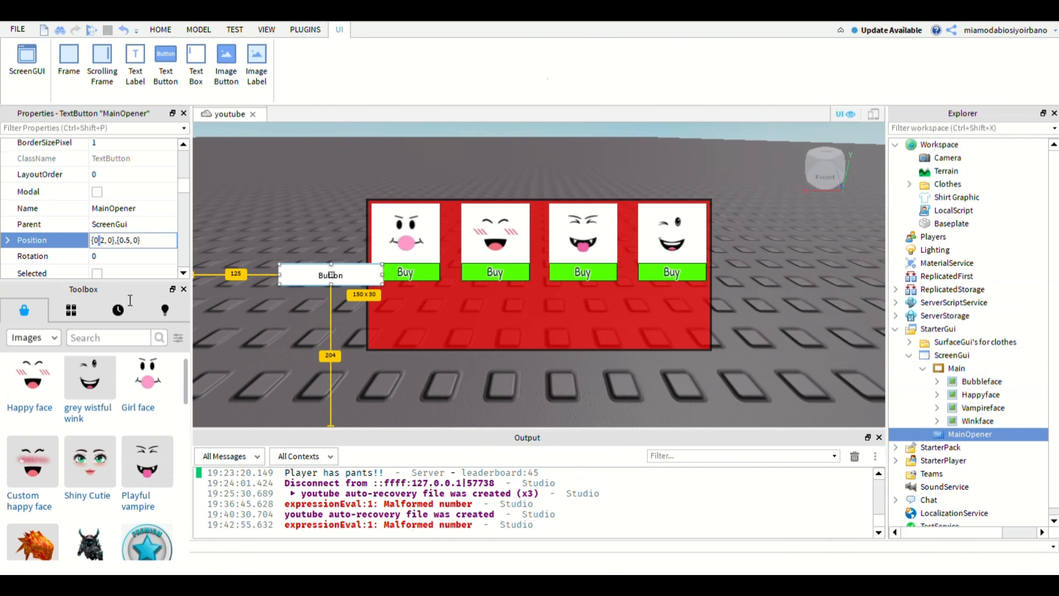
text(3)
key(Return)
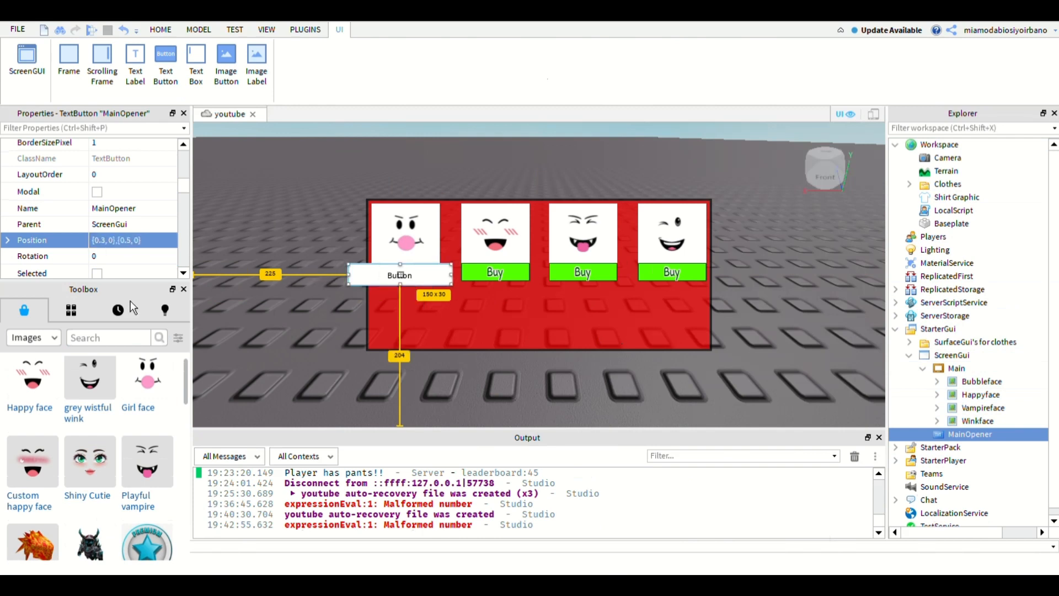
double_click(134, 302)
text(4)
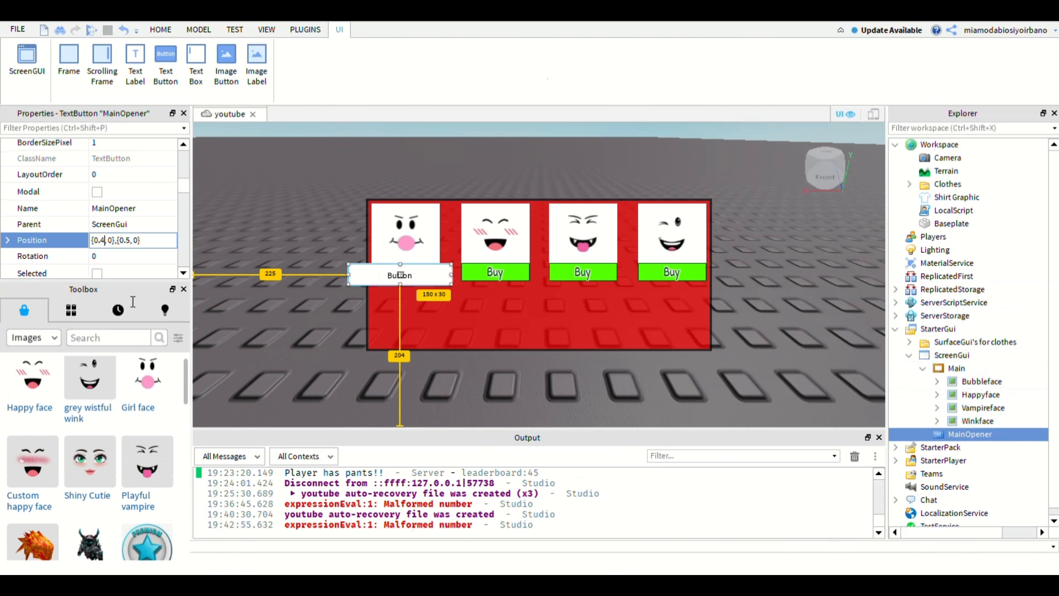
key(Return)
double_click(134, 302)
text(35)
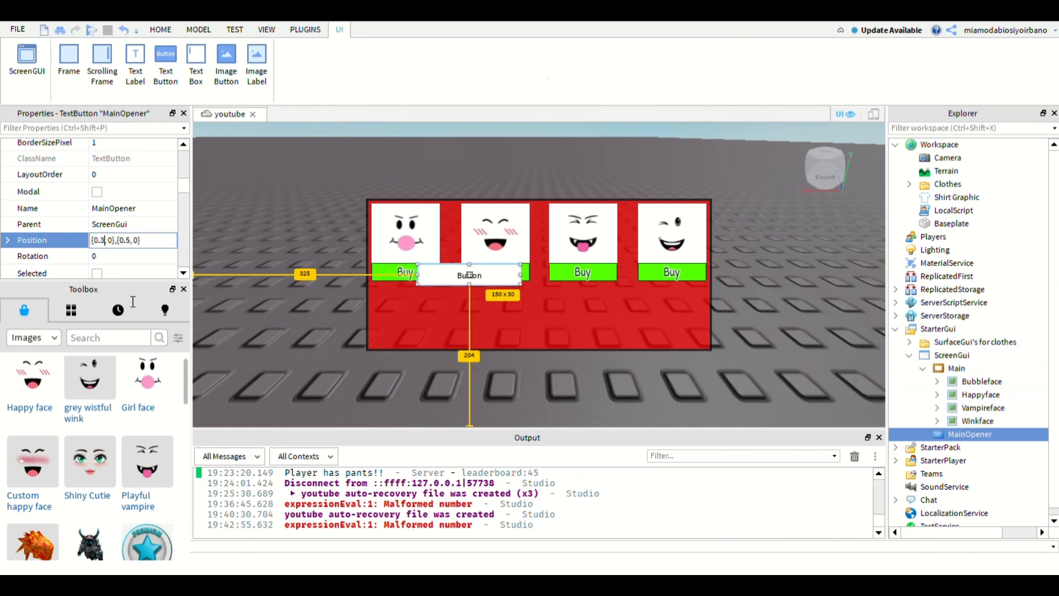
key(Return)
double_click(133, 302)
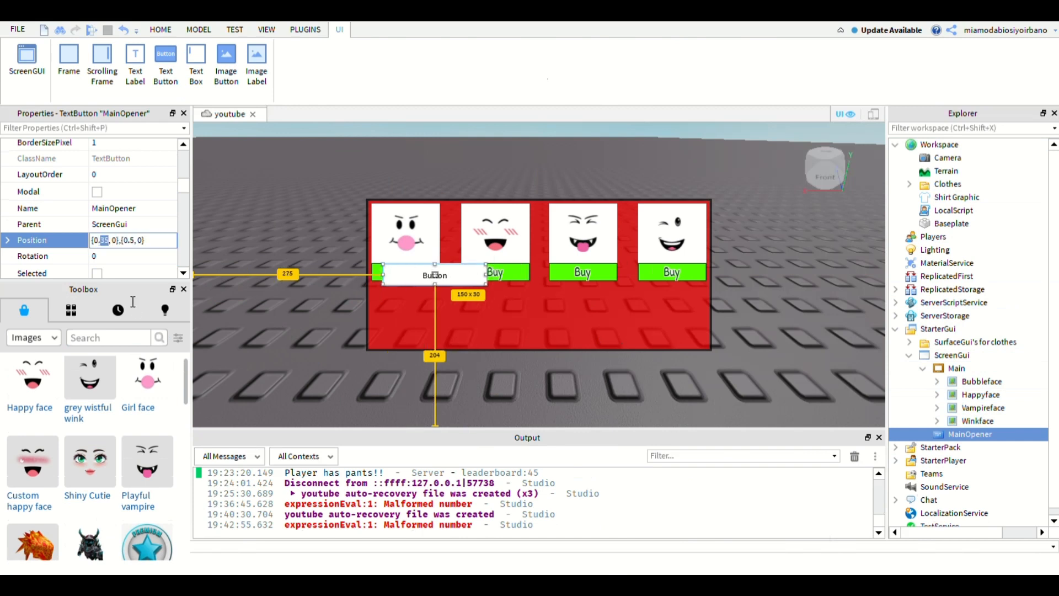
text(32)
key(Return)
- Align MainOpener with the red frame's left edge by setting its Position X scale to 0.327
double_click(133, 303)
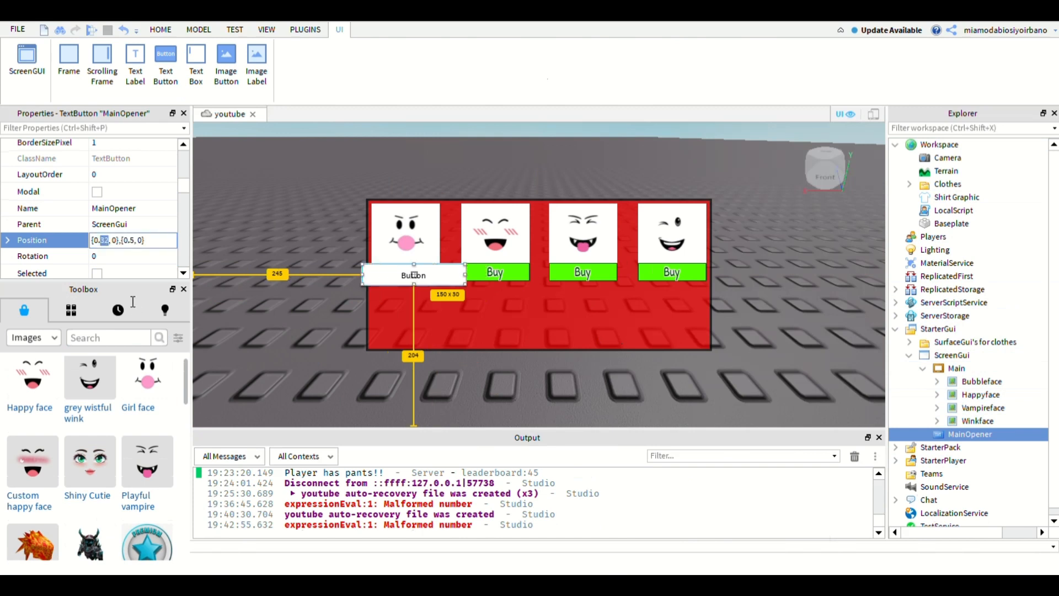
text(3)
text(2)
text(7)
key(Return)
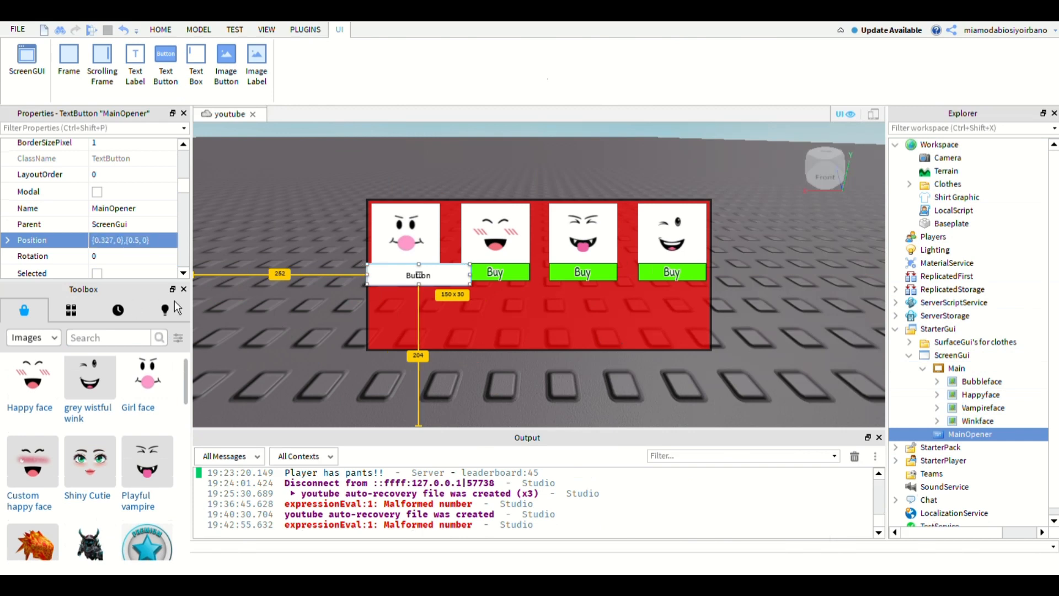
- Try Y scales of 0.1 and 0.2 for MainOpener's Position to move it above the red frame
click(138, 240)
double_click(138, 240)
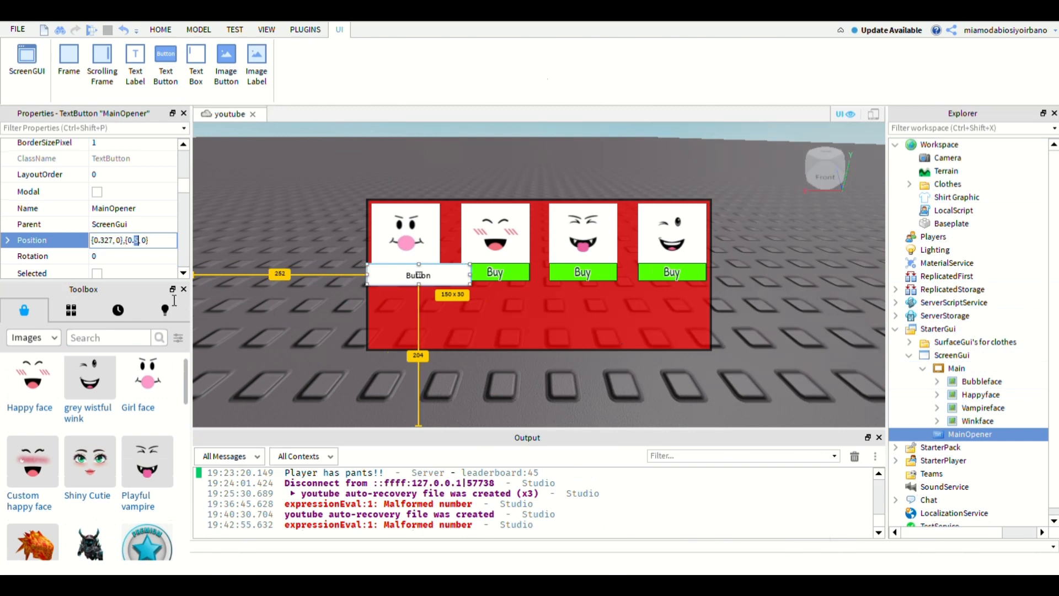
text(1)
key(Return)
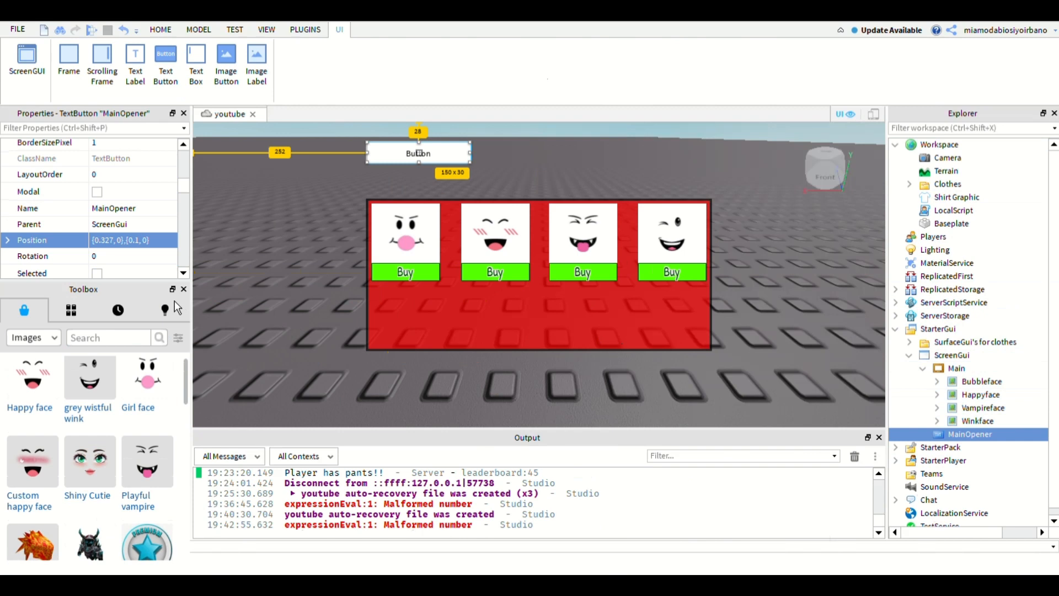
click(136, 241)
double_click(136, 241)
text(2)
key(Return)
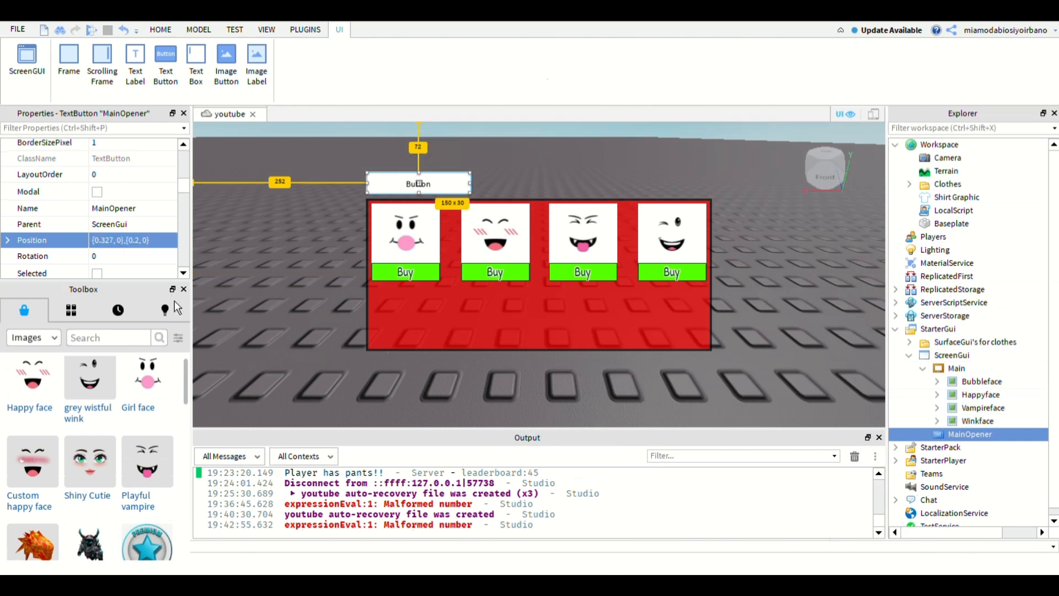
- Try a Y scale of 0.22 for MainOpener's Position to bring it closer to the red frame
double_click(136, 241)
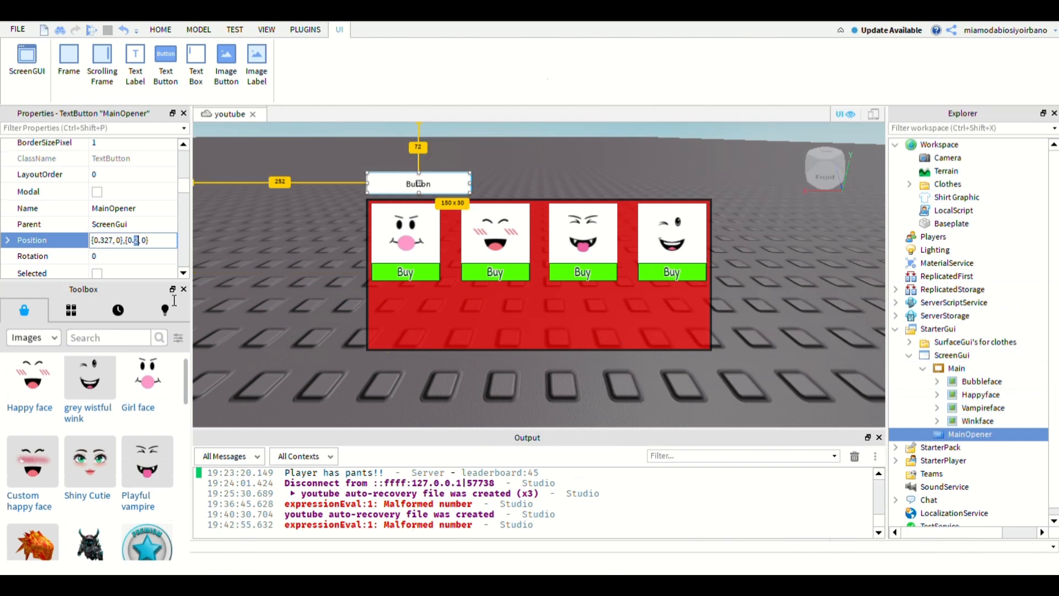
scroll(132, 232, up, 5)
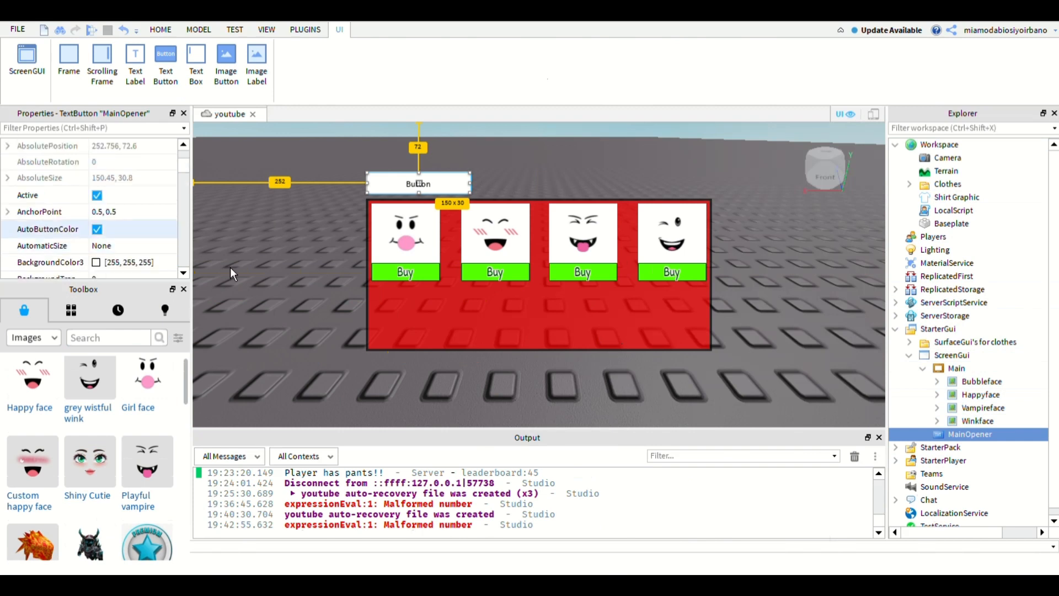
scroll(175, 265, down, 4)
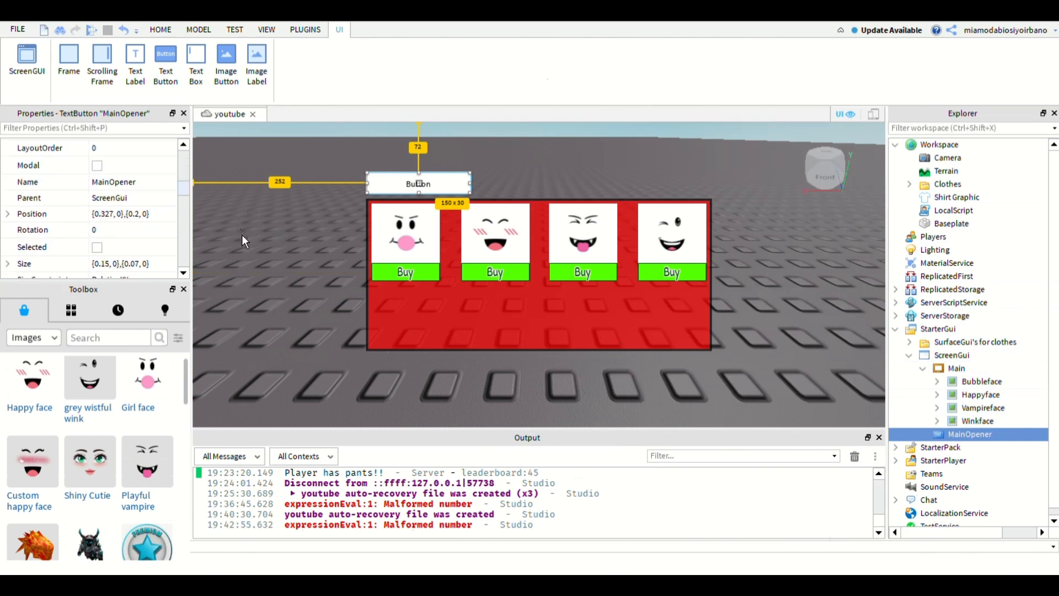
double_click(137, 214)
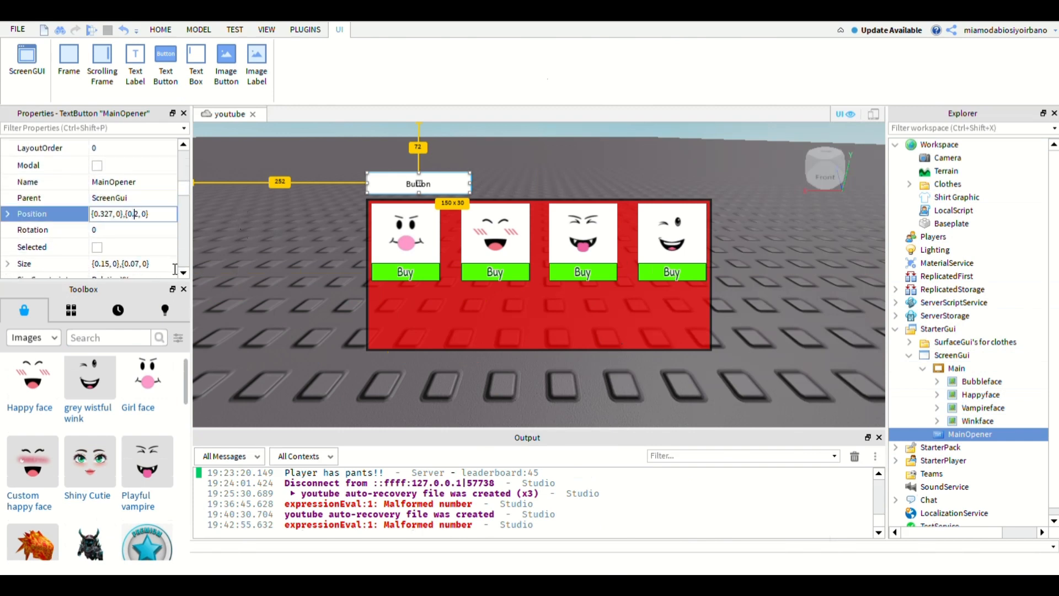
text(2)
key(Return)
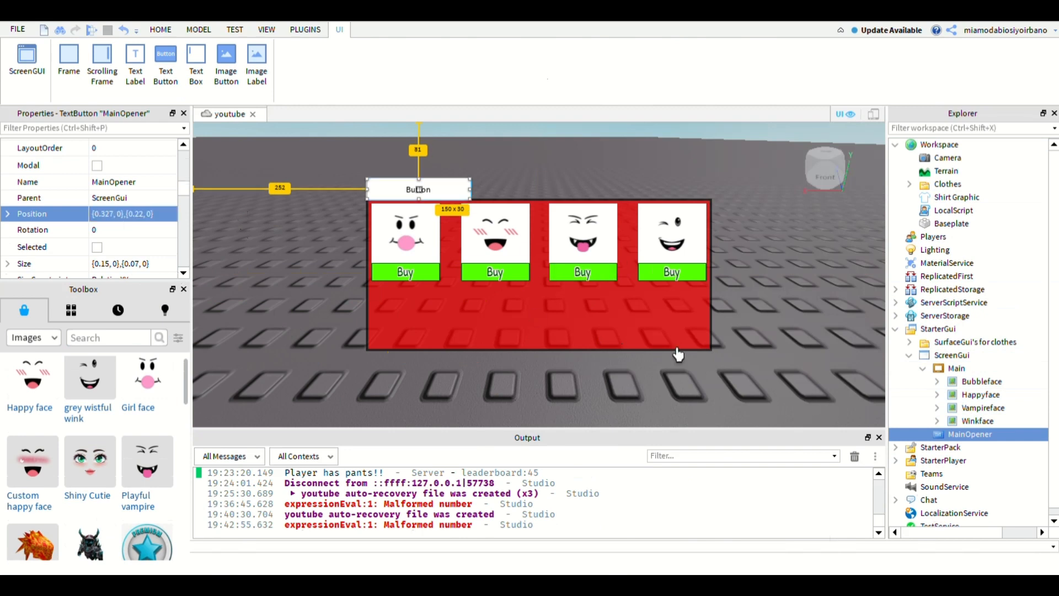
- Place MainOpener just above the red frame by setting its Position Y scale to 0.21
click(140, 215)
double_click(138, 214)
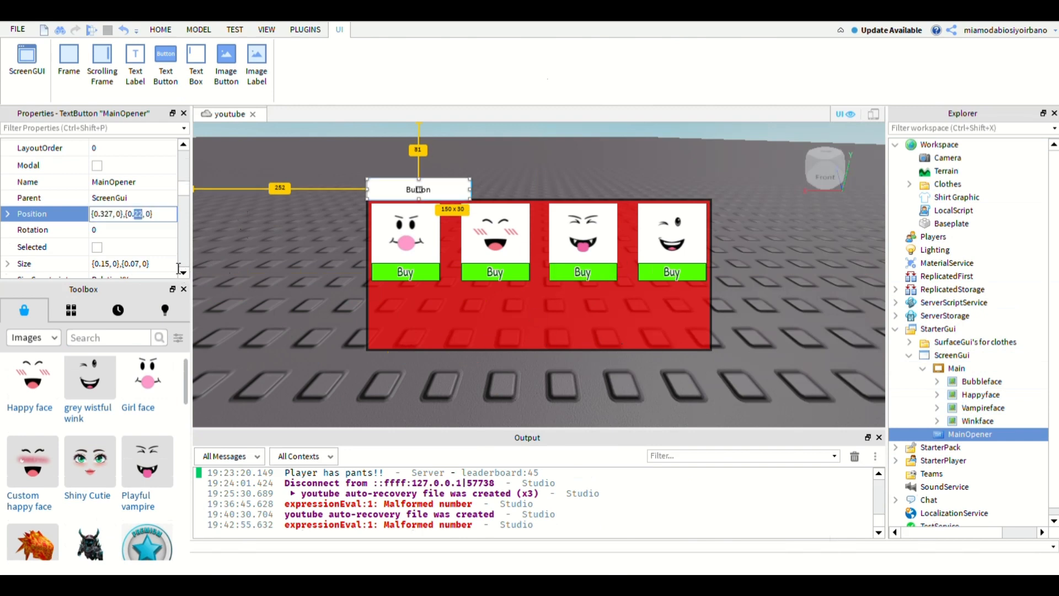
text(21)
key(Return)
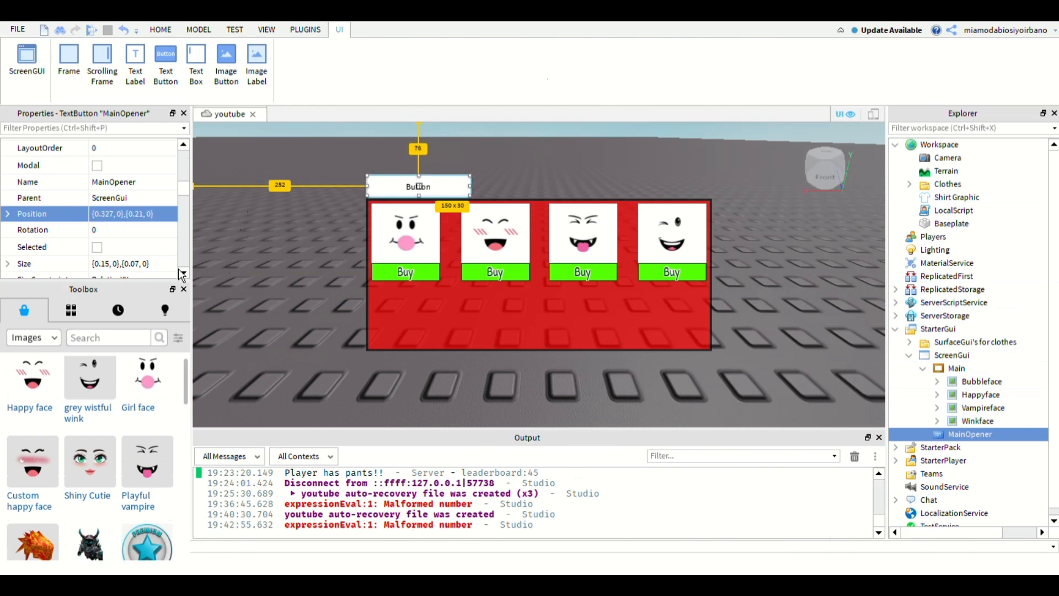
- Change MainOpener's font to the rounded handwritten style of the Buy buttons and enable TextScaled
click(957, 368)
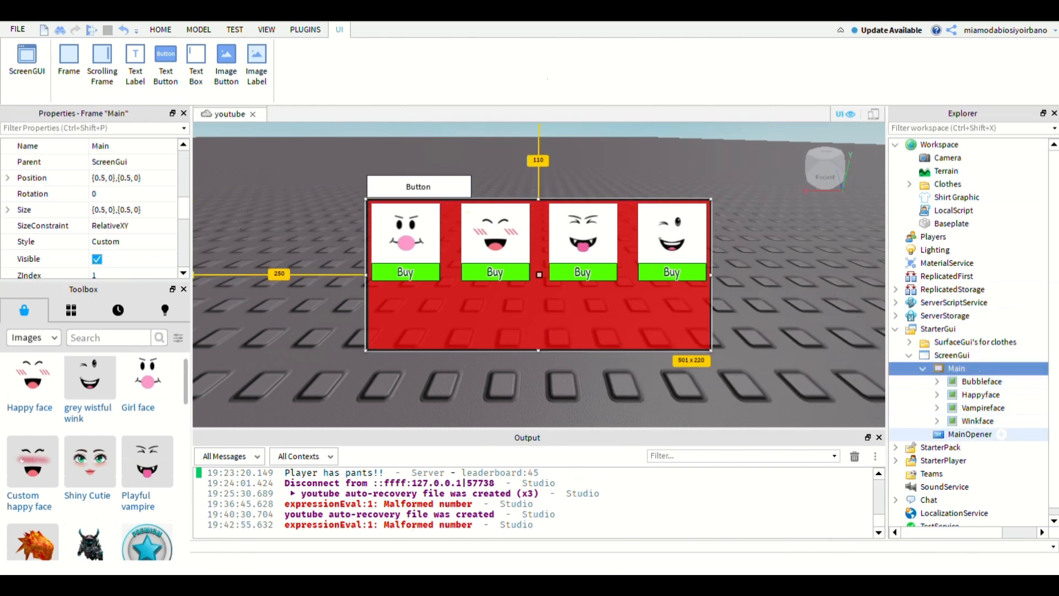
click(971, 434)
scroll(93, 209, down, 10)
scroll(102, 259, up, 5)
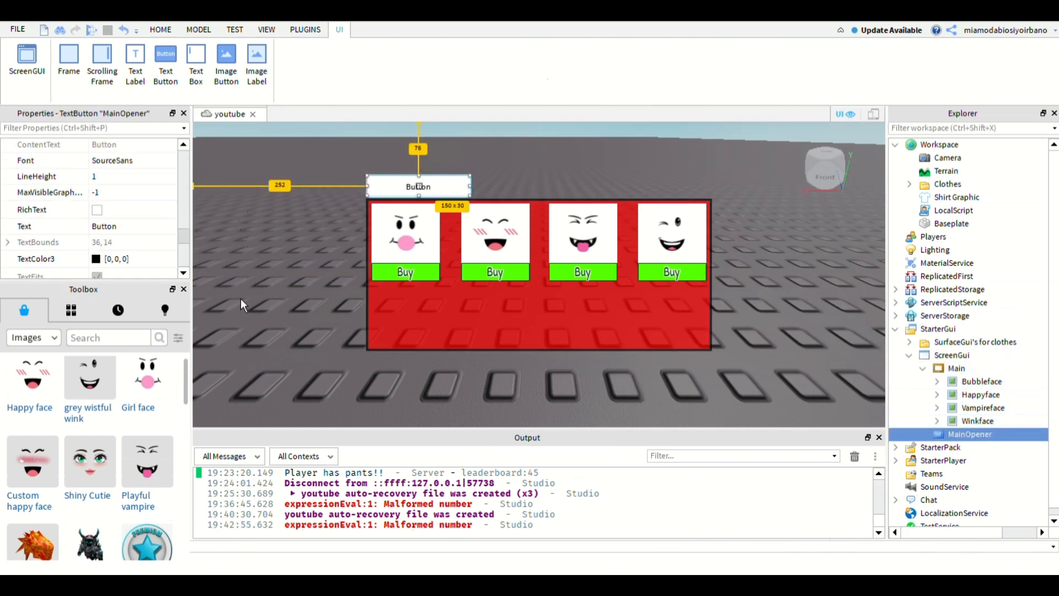
click(118, 218)
click(113, 241)
scroll(97, 248, down, 4)
click(97, 262)
- Set MainOpener's text to Faces
click(111, 194)
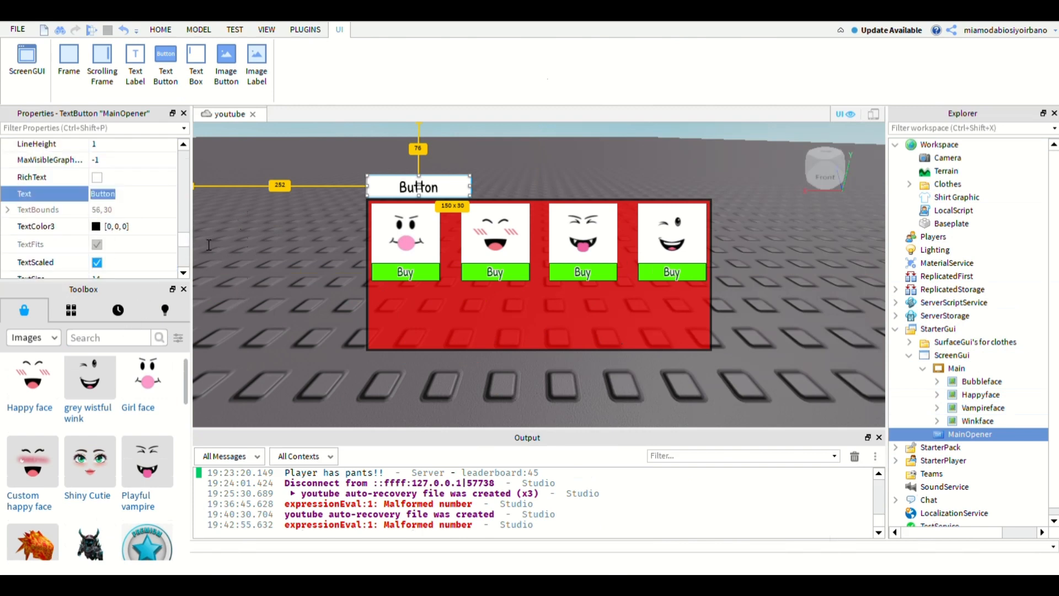
text(Faces)
key(Return)
- Give MainOpener a red [255, 0, 0] background colour with a background transparency of 0.3
scroll(111, 221, up, 10)
click(96, 199)
click(306, 274)
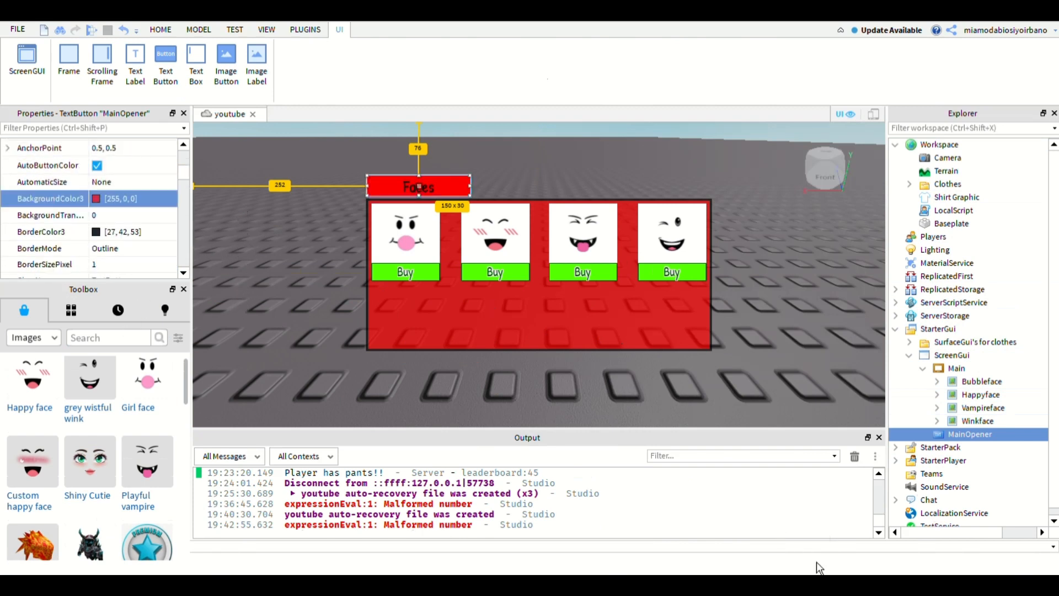
click(800, 547)
click(133, 215)
text(0.3)
key(Return)
- Set MainOpener's BorderMode to Inset and its BorderSizePixel to 3
click(133, 248)
click(130, 286)
click(135, 264)
text(3)
key(Return)
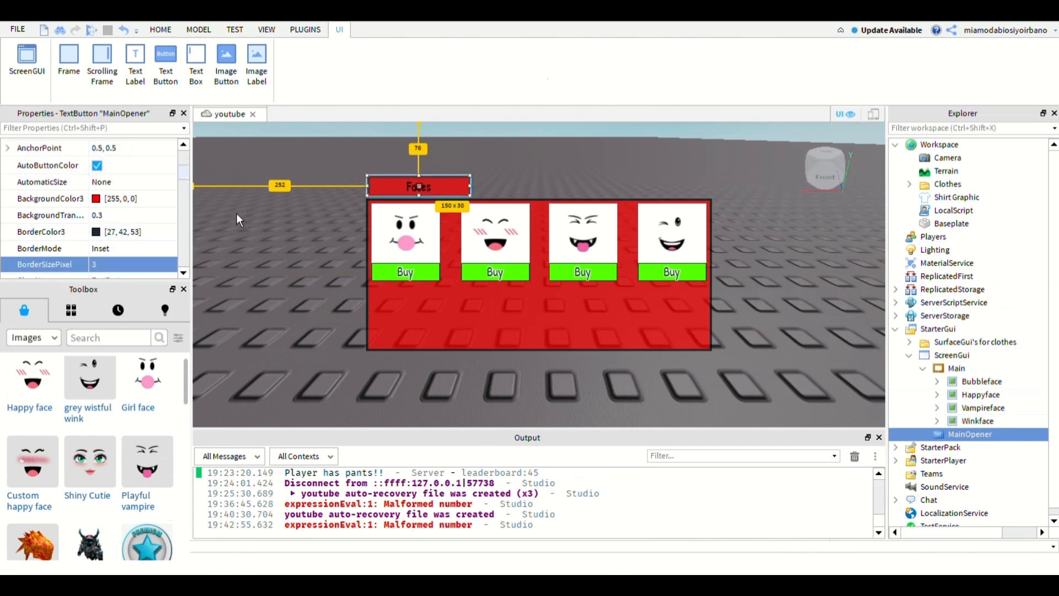
- Set MainOpener's border colour to black [0, 0, 0]
click(96, 162)
drag(184, 171, 193, 247)
click(385, 278)
click(270, 328)
- Duplicate the MainOpener button and set the copy's horizontal position scale to 0.5
click(969, 435)
key(ctrl+d)
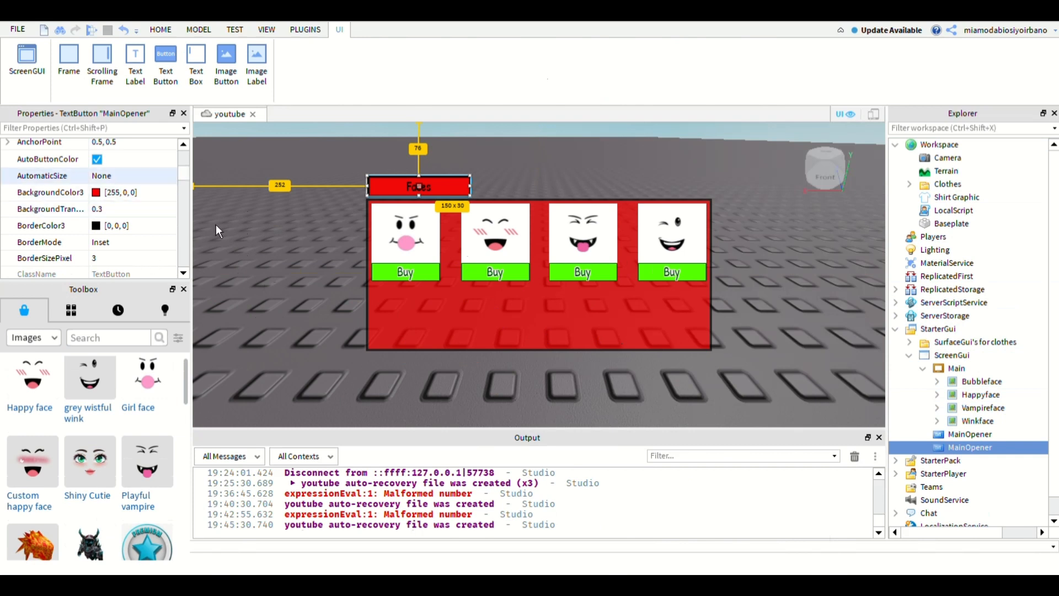
drag(184, 174, 184, 191)
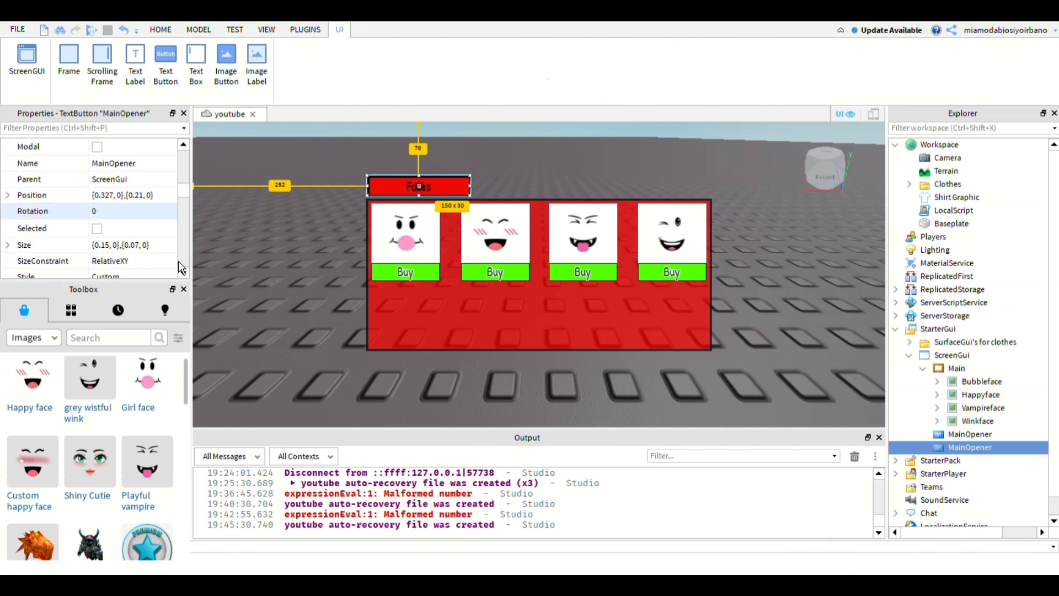
double_click(107, 196)
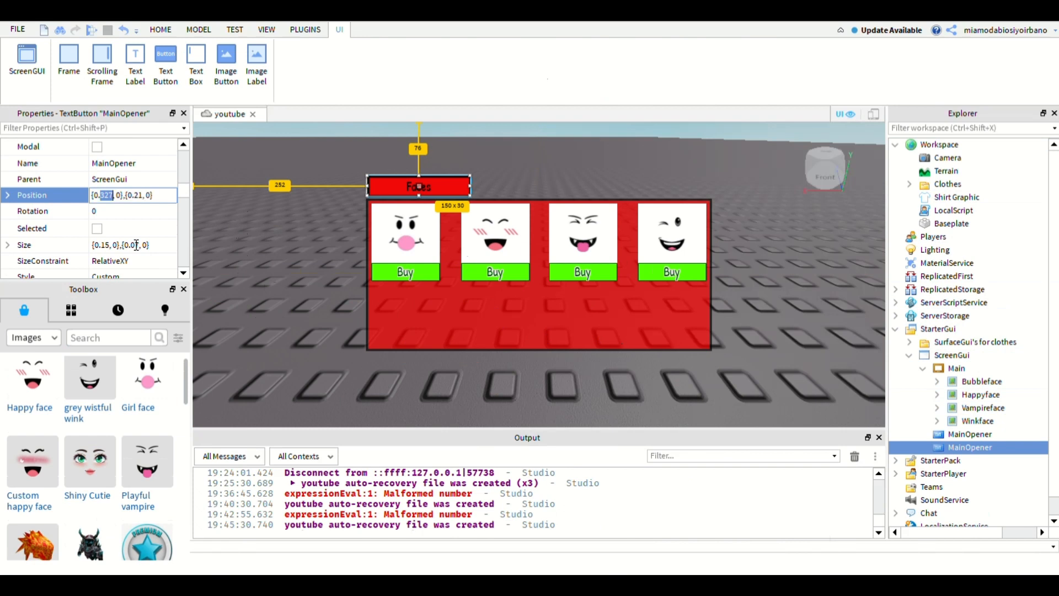
click(109, 196)
key(BackSpace)
text(5)
key(Return)
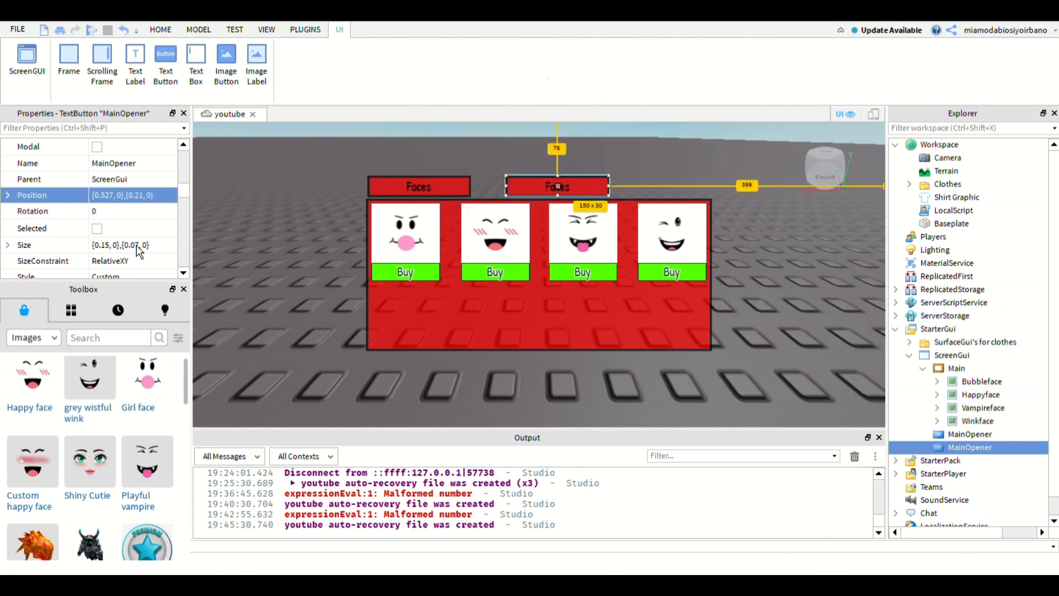
double_click(107, 195)
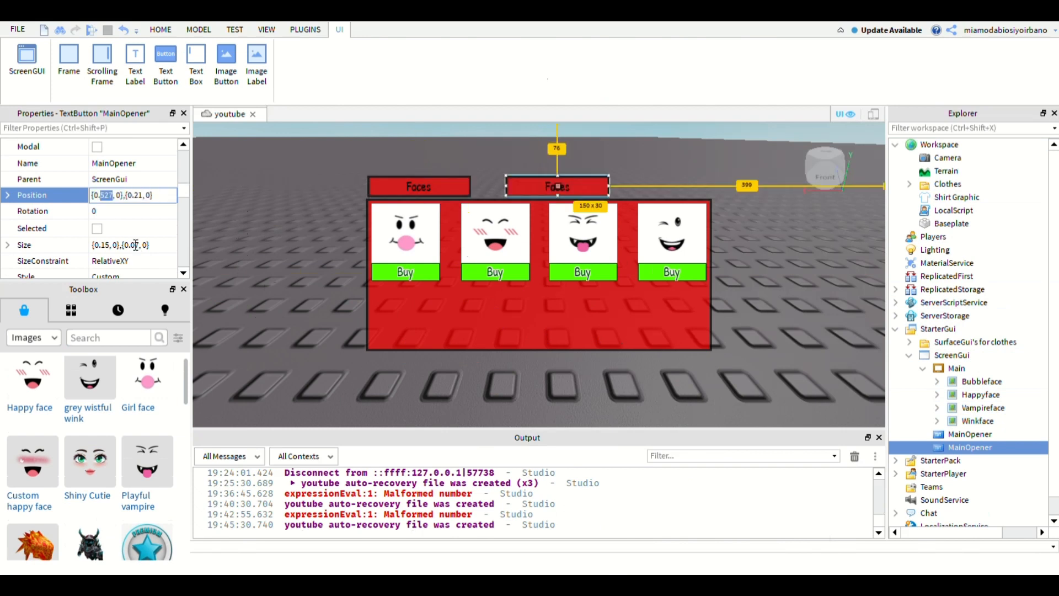
text(5)
key(Return)
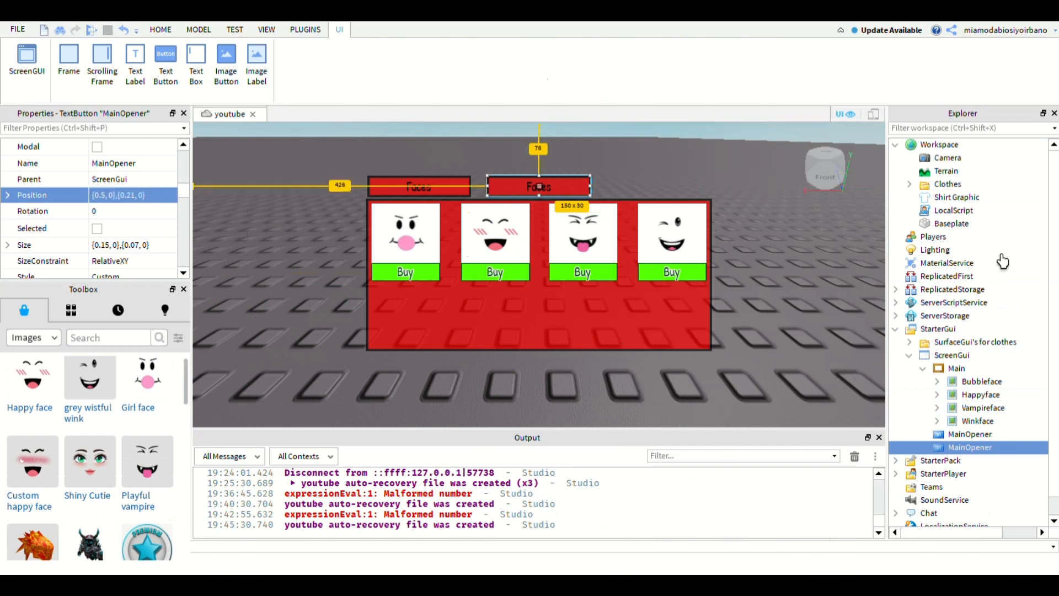
- Duplicate the middle MainOpener button and try horizontal position scales of 0.8, 0.7 and 0.6 for the new copy
key(ctrl+d)
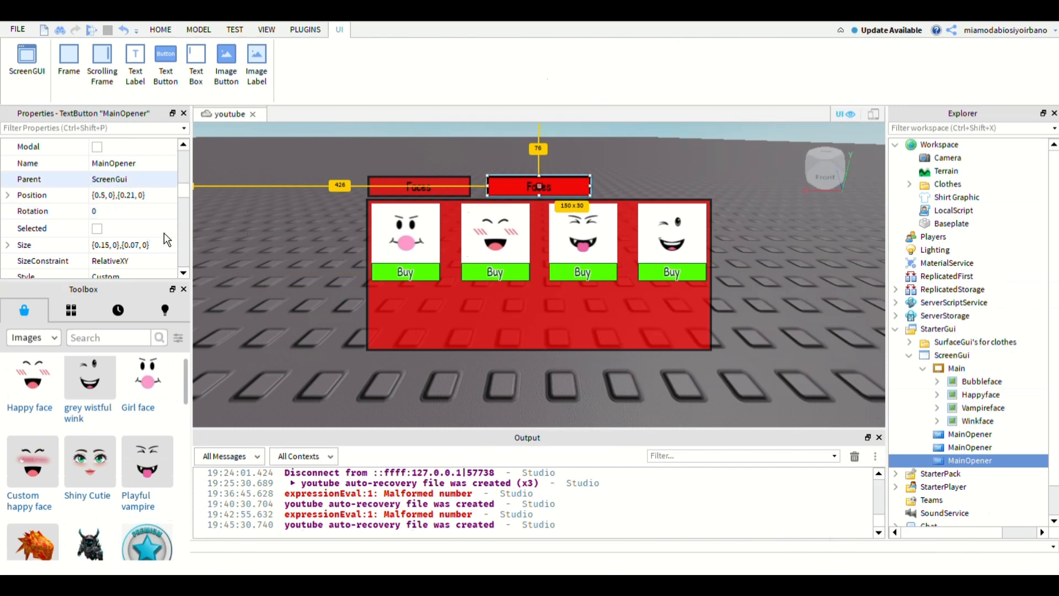
double_click(102, 195)
text(8)
key(Return)
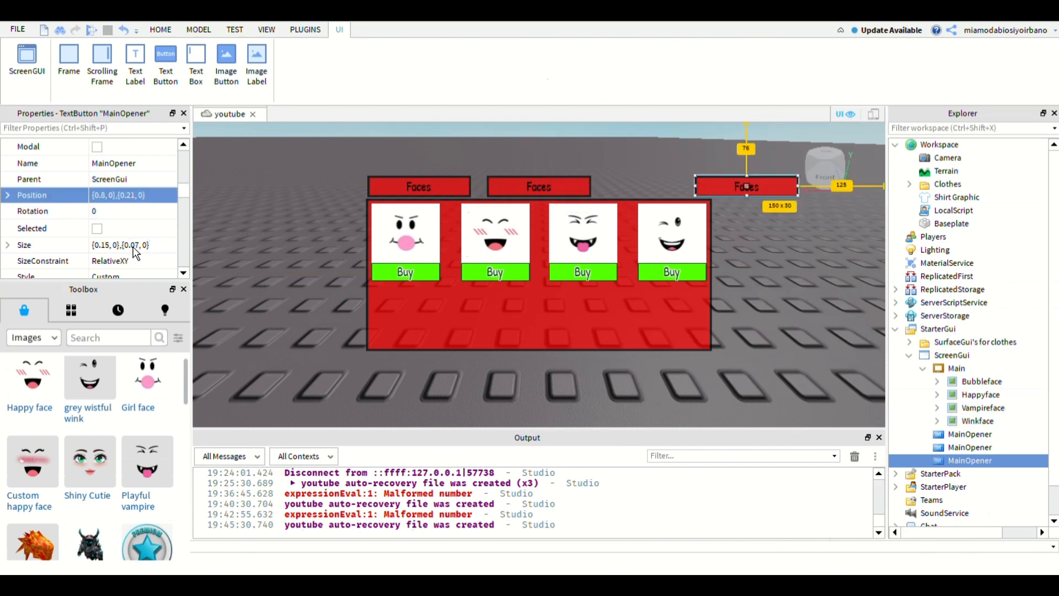
double_click(102, 195)
text(7)
key(Return)
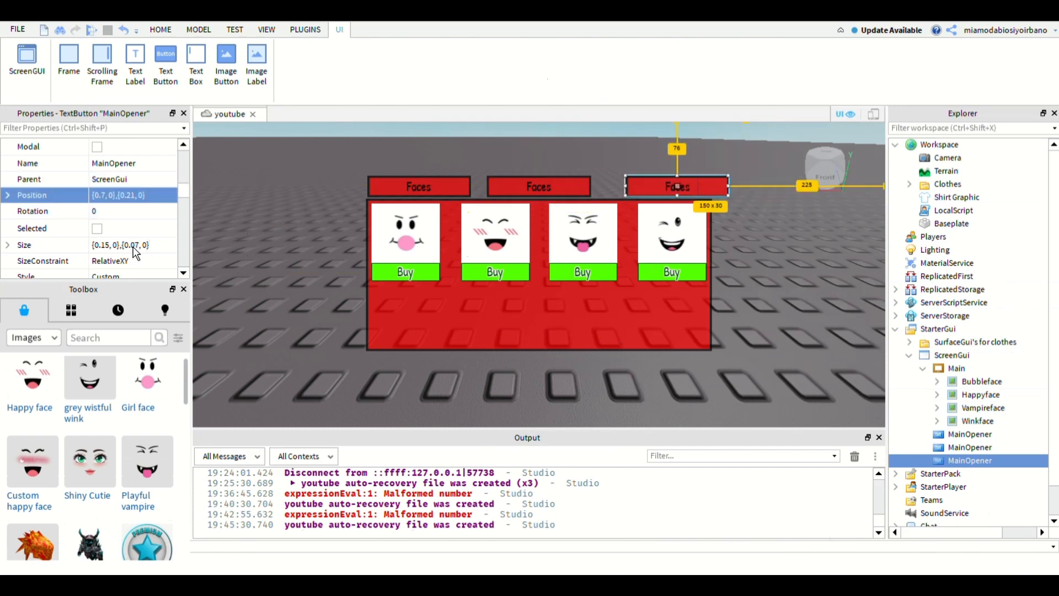
double_click(102, 195)
text(6)
key(Return)
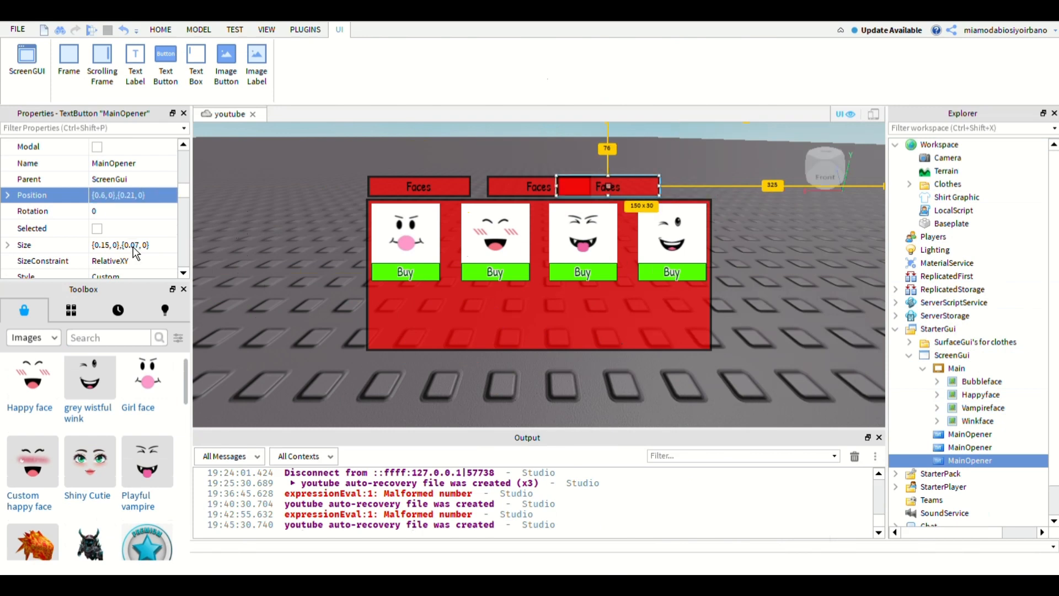
- Try a horizontal position scale of 0.627 for the third MainOpener button, and set it to 0.673 to align with the frame's edge
double_click(102, 196)
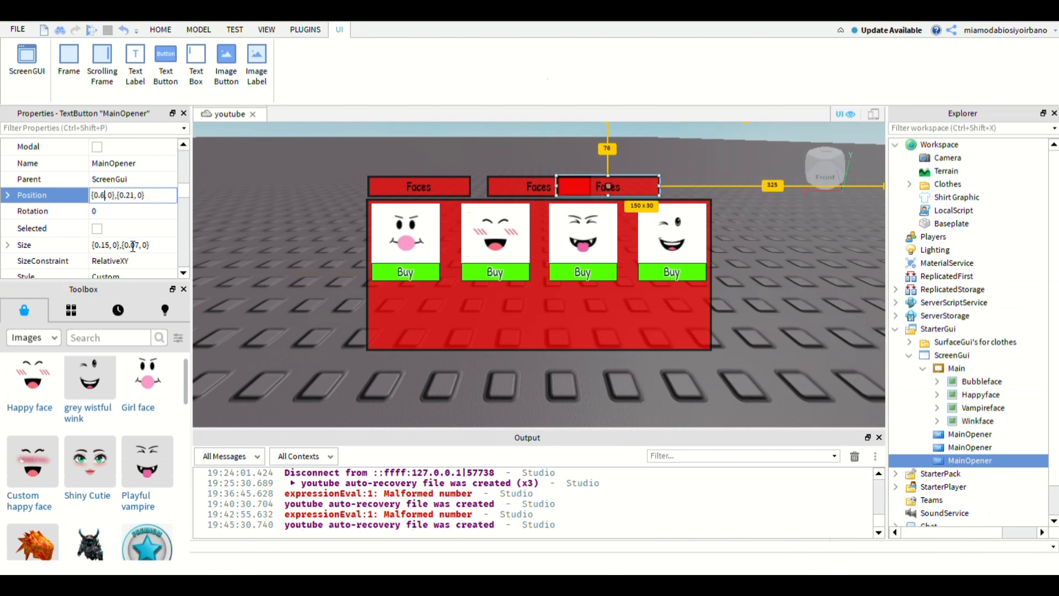
text(27)
key(Return)
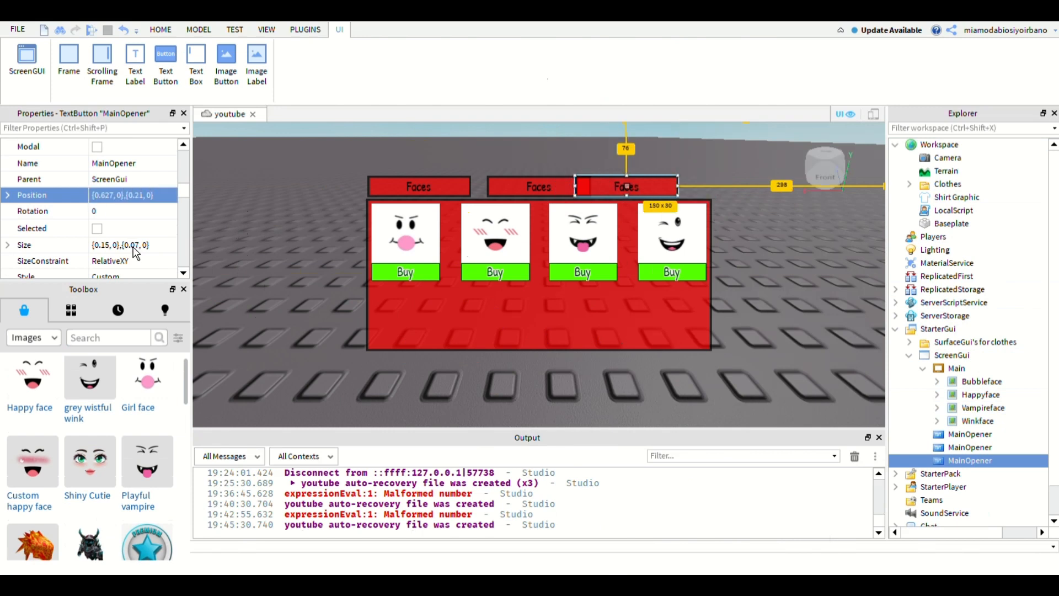
double_click(107, 196)
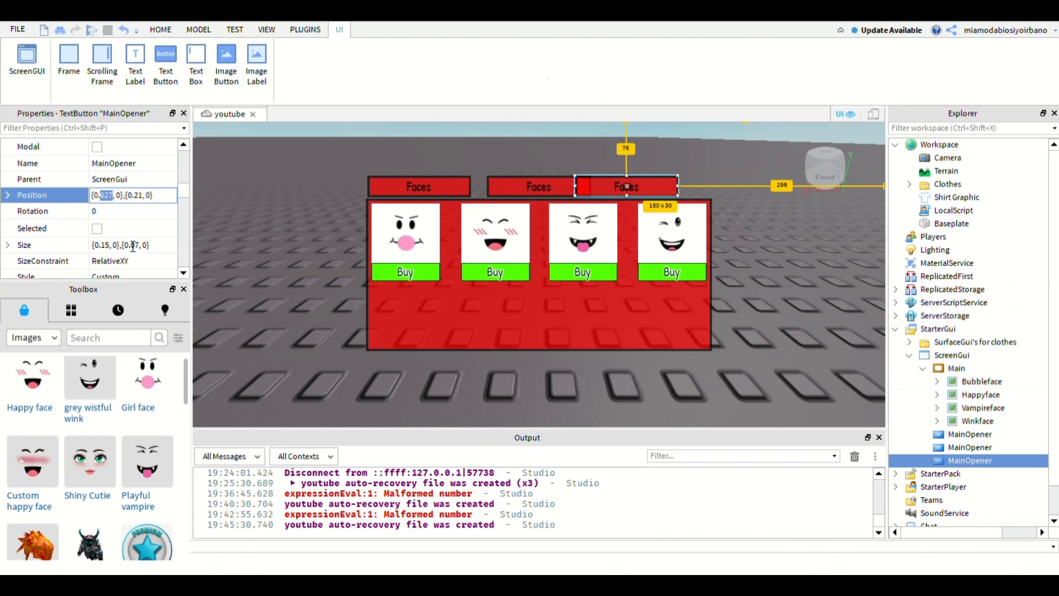
text(6)
text(7)
text(3)
key(Return)
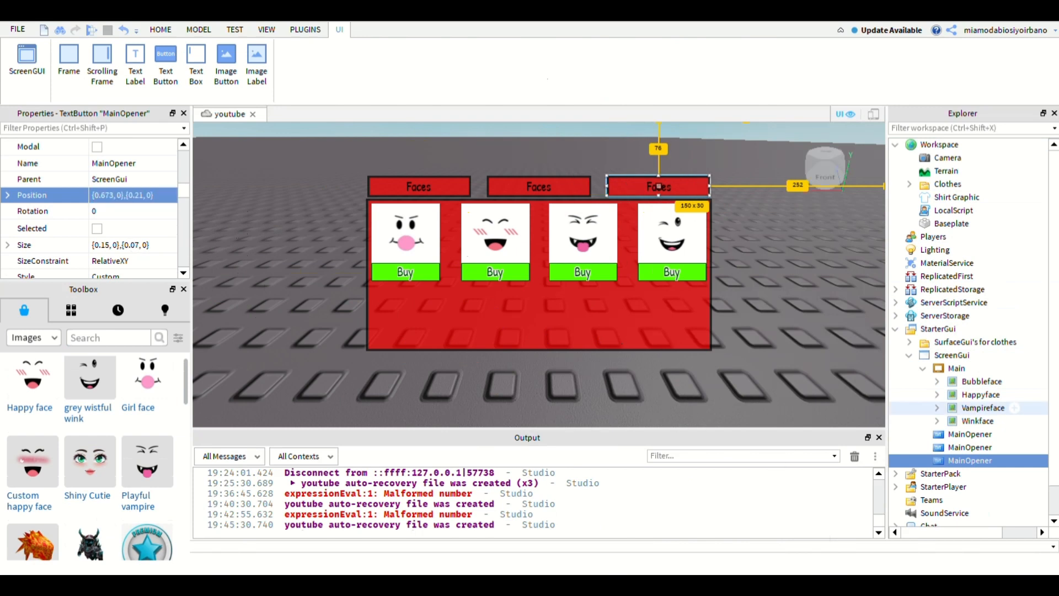
- Delete the third MainOpener button
click(970, 435)
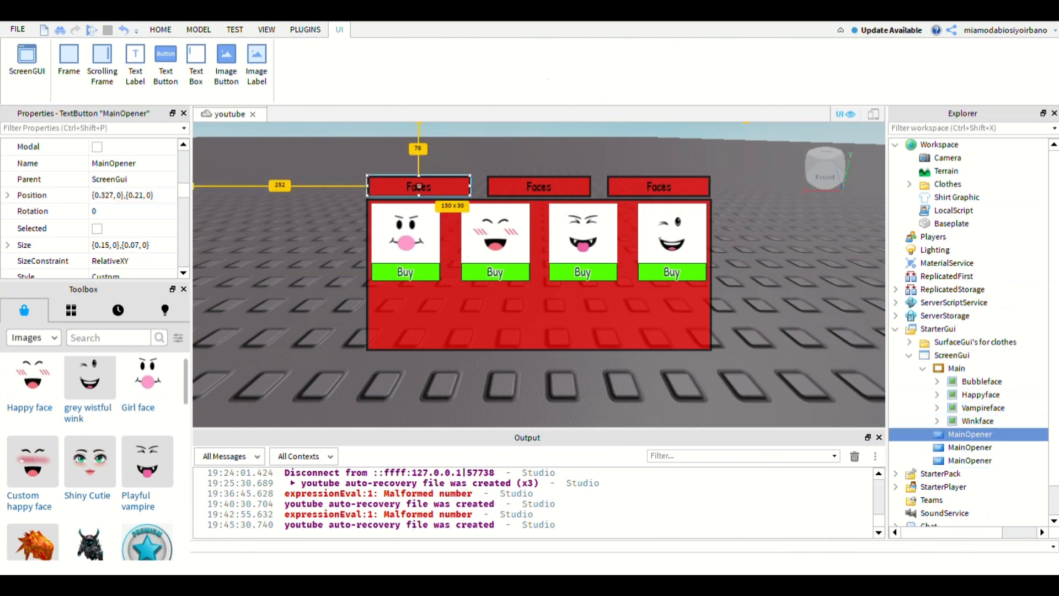
click(958, 368)
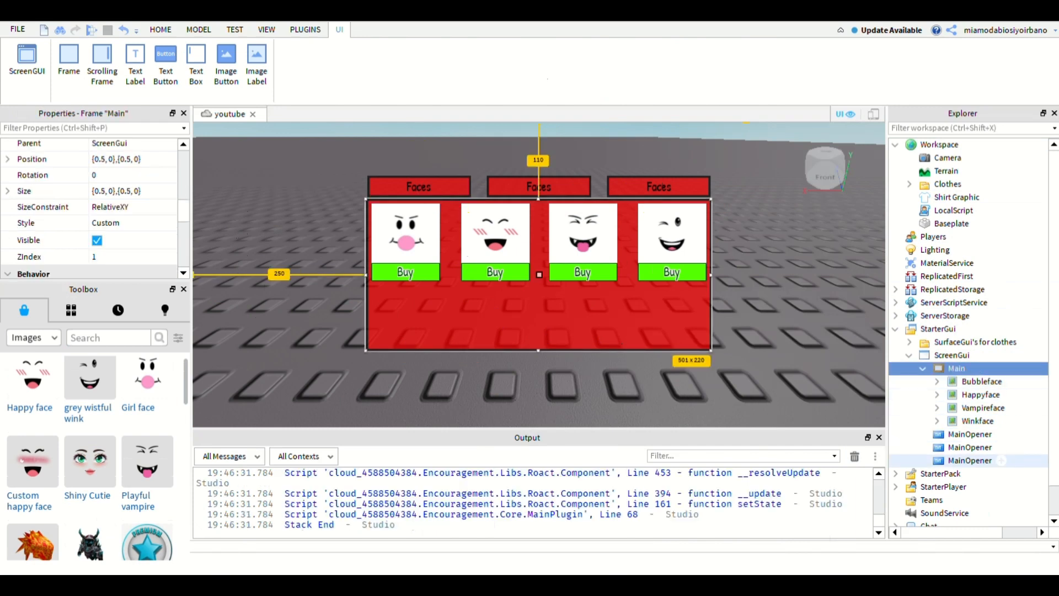
click(970, 460)
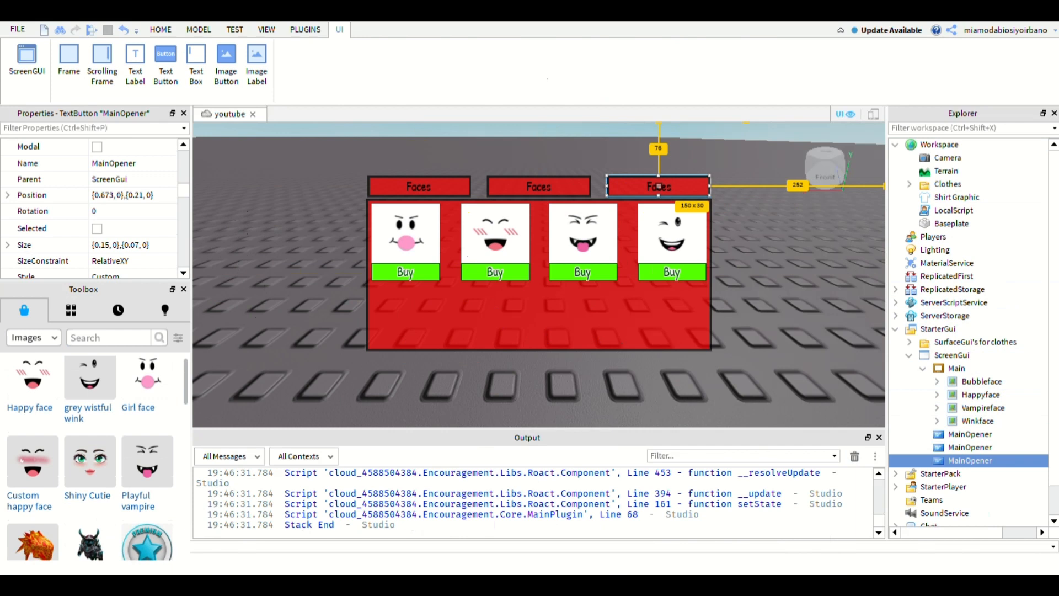
key(Delete)
- Set the text of the second MainOpener button to Clothes
click(970, 448)
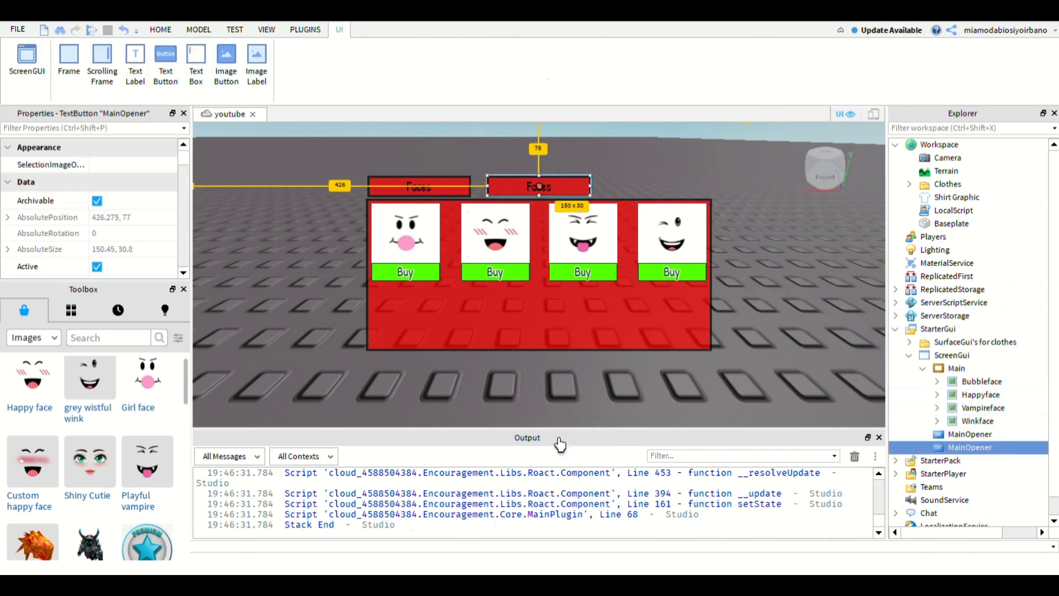
drag(183, 158, 183, 169)
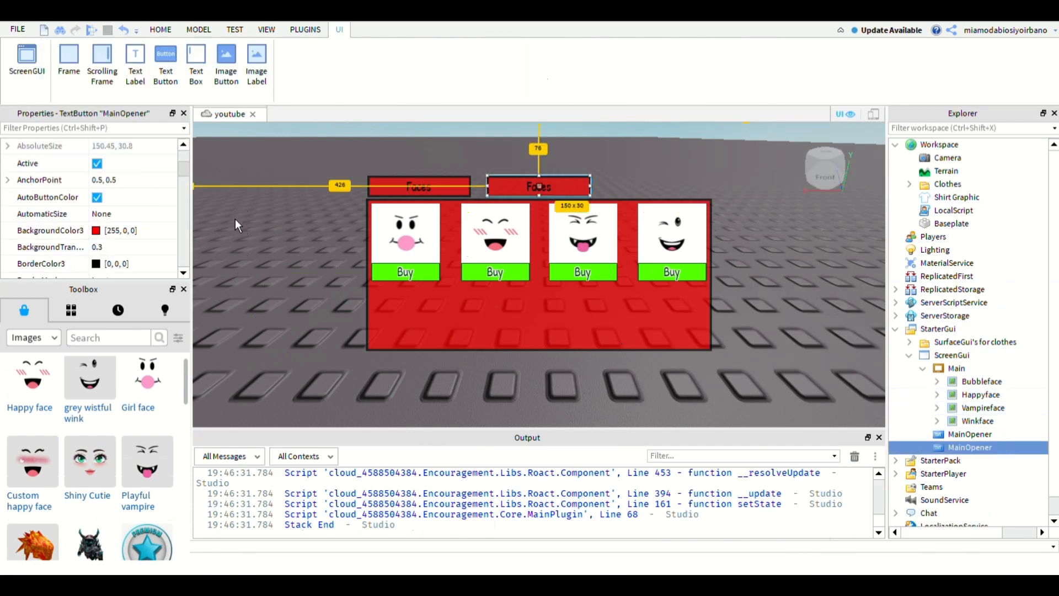
drag(235, 219, 242, 300)
click(202, 307)
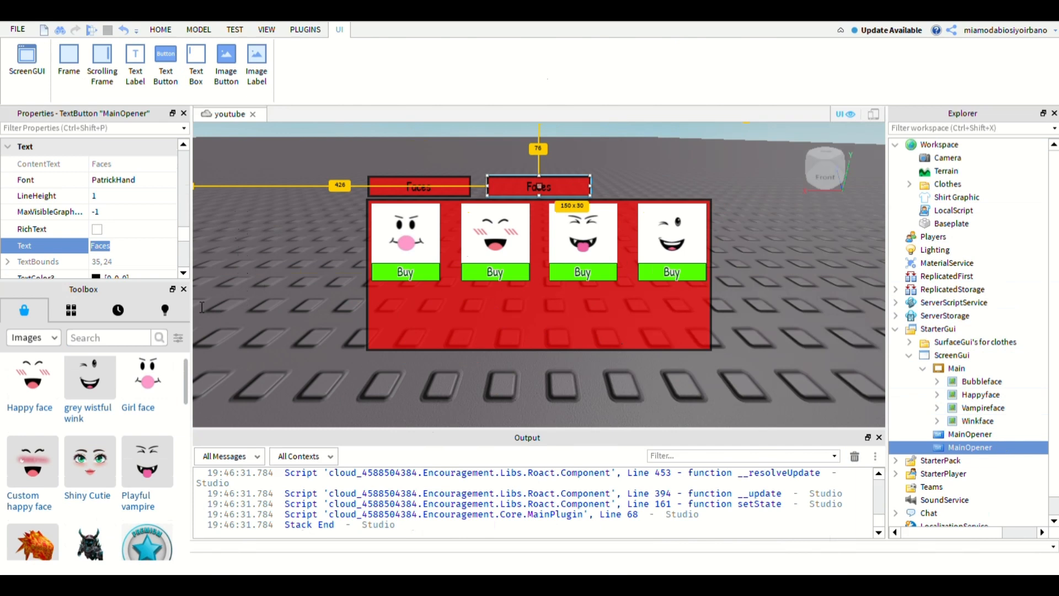
text(Clothes)
key(Return)
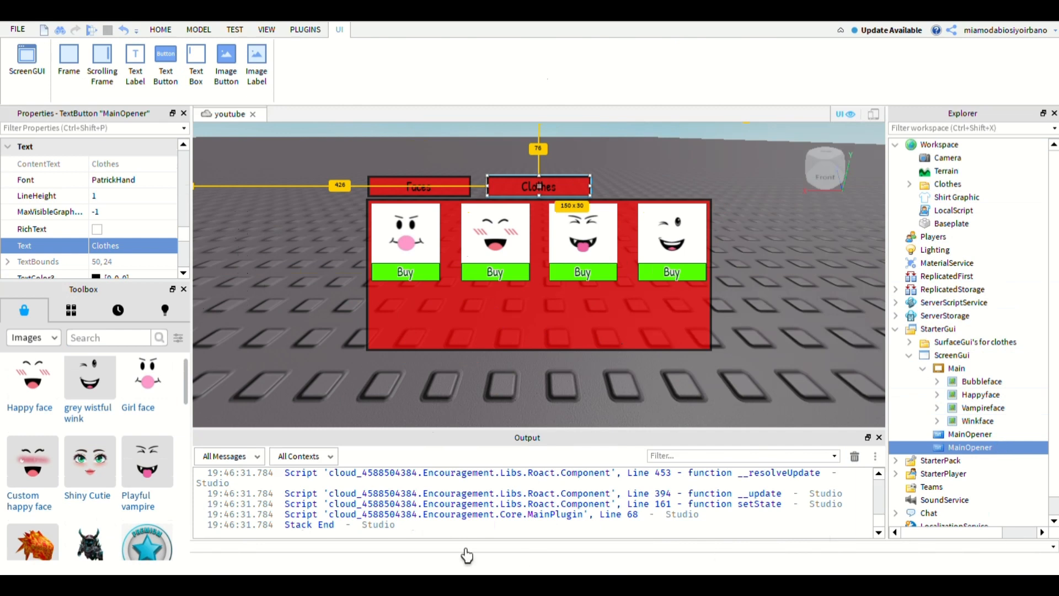
- Replace the second MainOpener button's text with Tools
click(156, 312)
text(Tools)
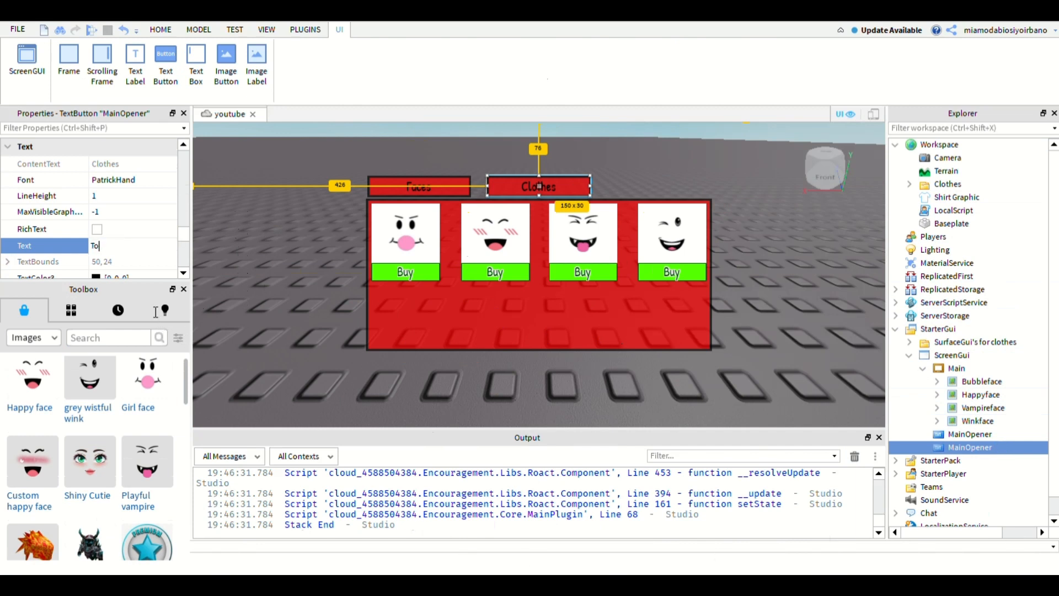
key(Return)
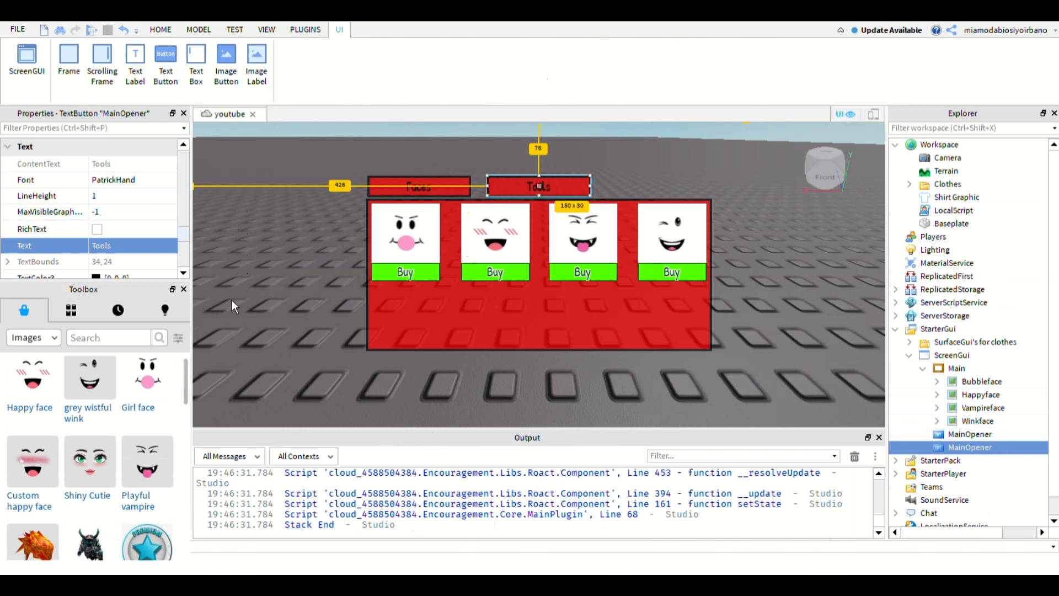
- Rename the Tools button as Second
drag(232, 293, 235, 233)
click(165, 202)
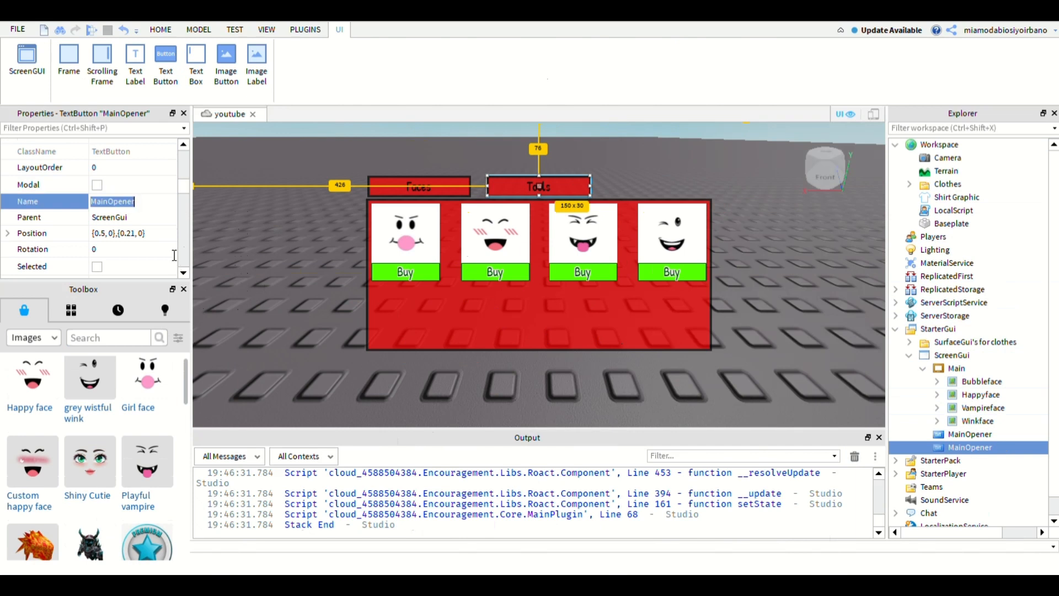
text(Second)
key(Return)
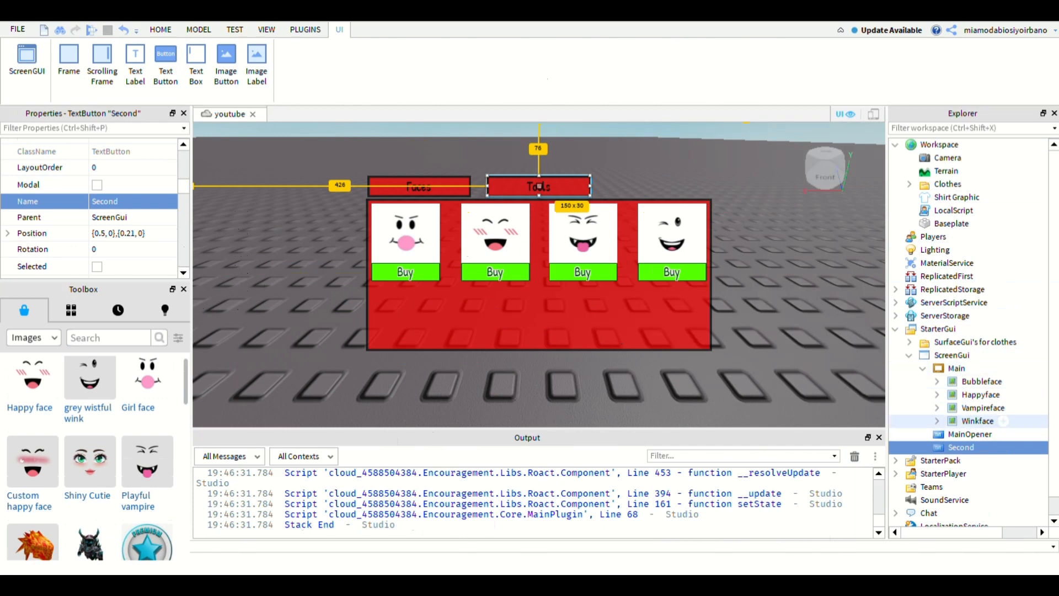
- Collapse the Main frame's contents in the hierarchy and add a ScrollingFrame to the ScreenGui
click(539, 274)
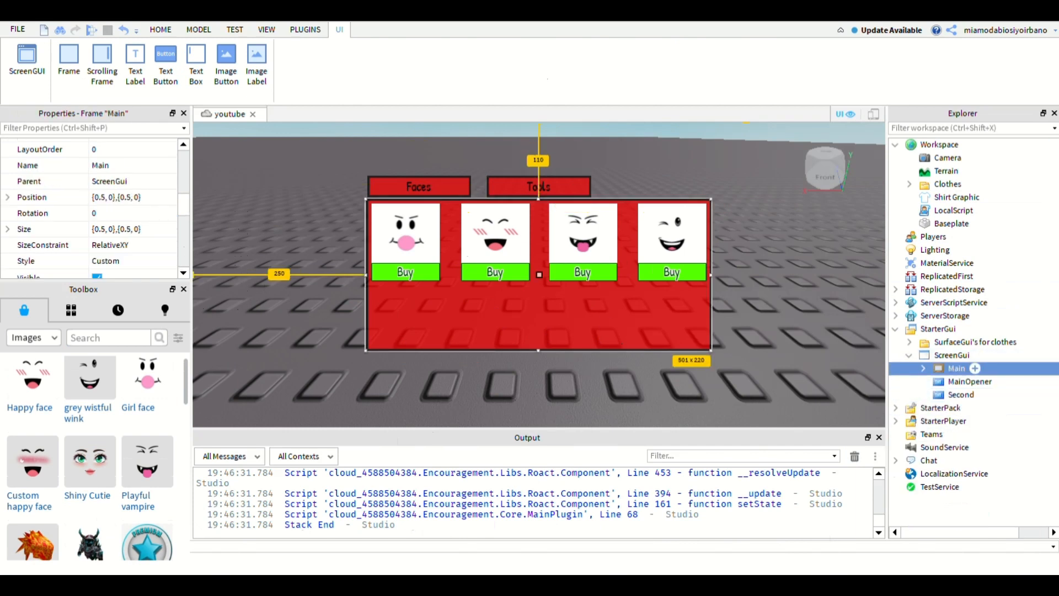
click(952, 356)
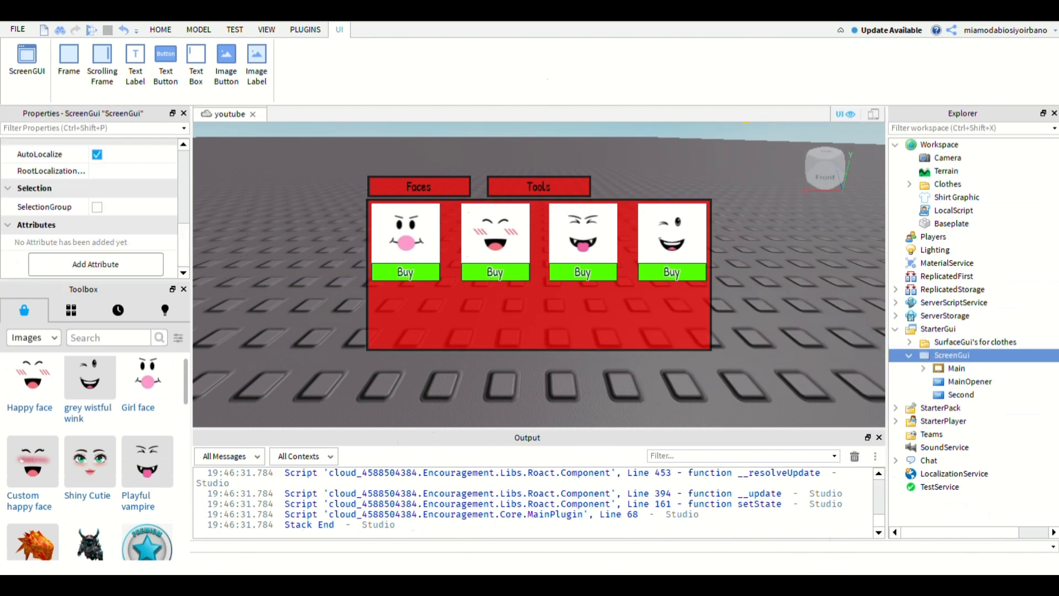
click(102, 64)
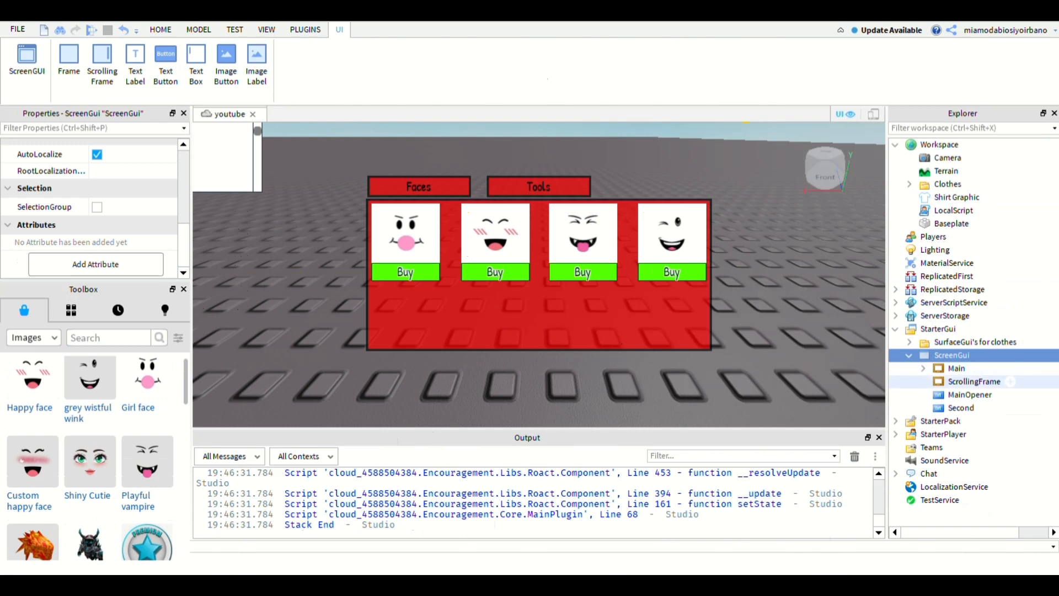
click(975, 381)
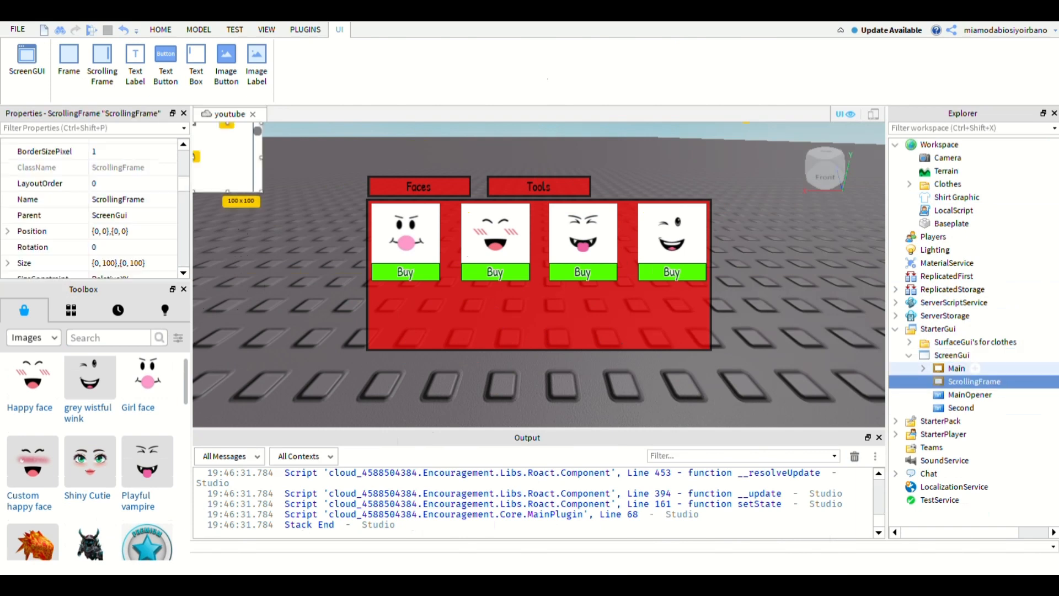
- Copy the Main frame's size of {0.5, 0},{0.5, 0} to the ScrollingFrame
click(957, 368)
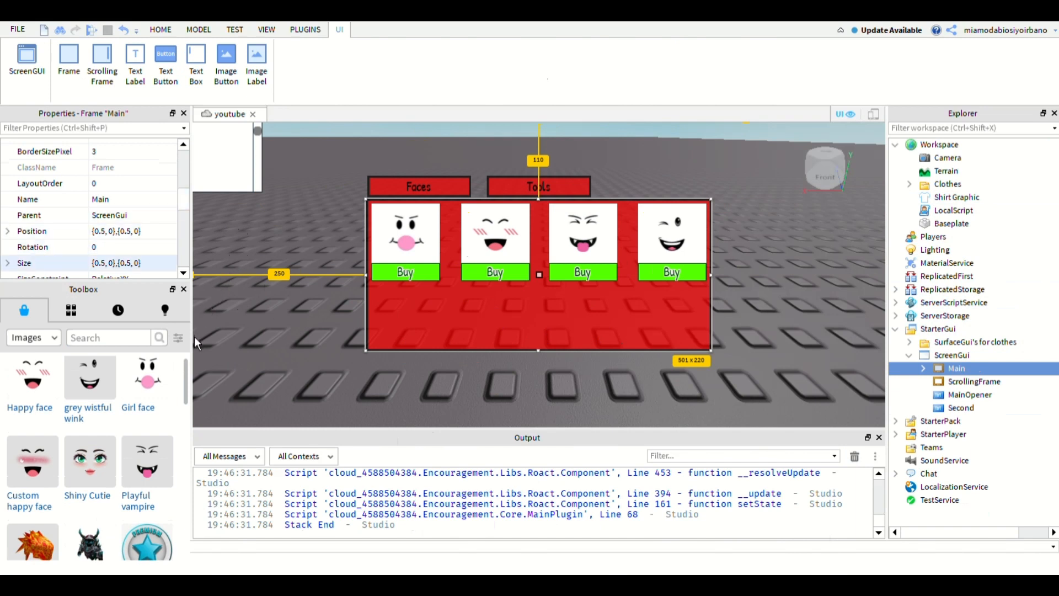
click(132, 263)
key(ctrl+c)
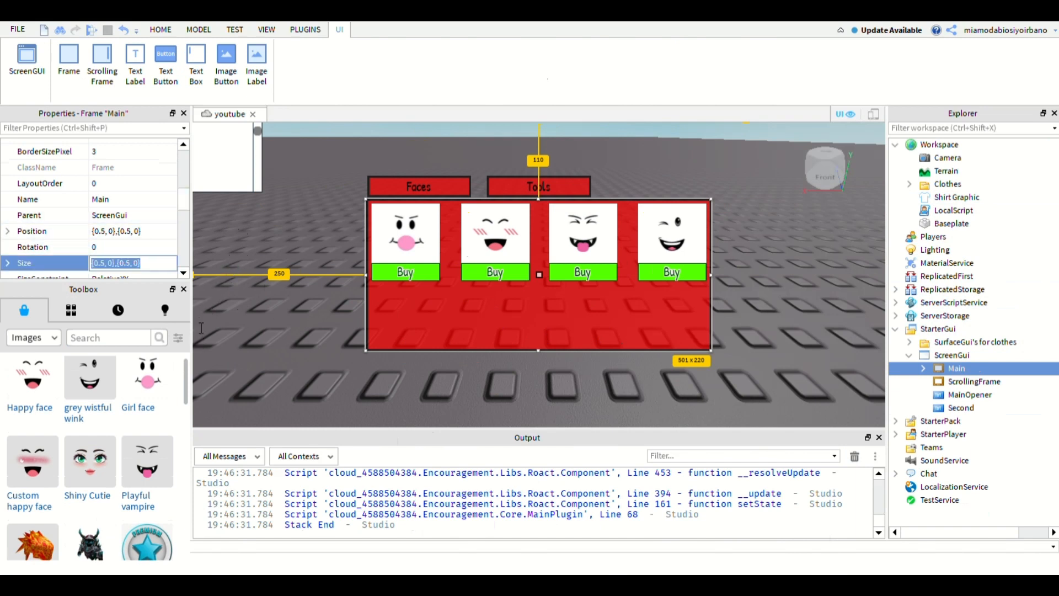
click(1006, 381)
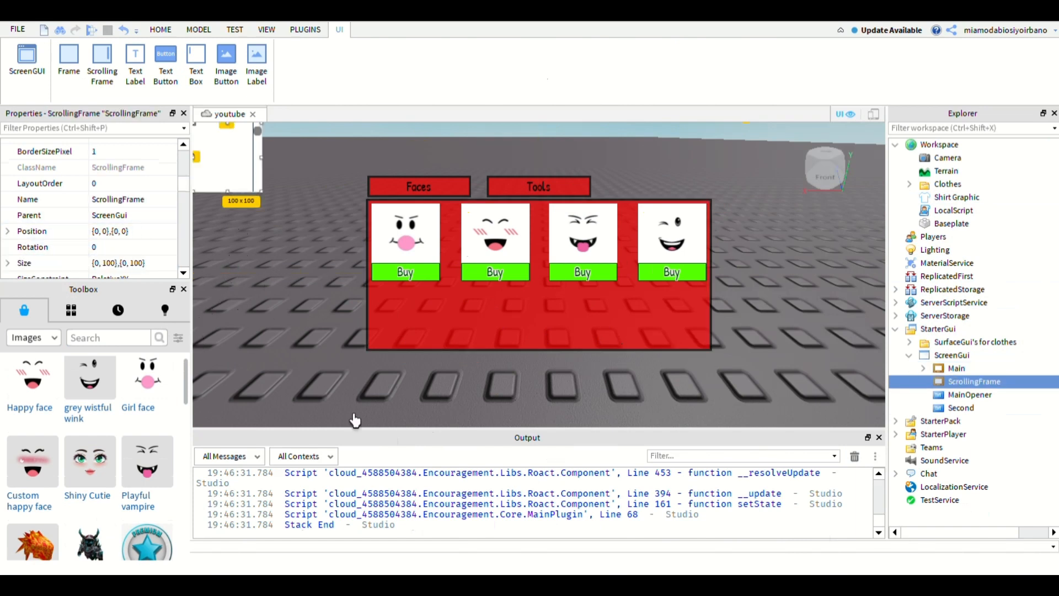
click(132, 262)
key(ctrl+v)
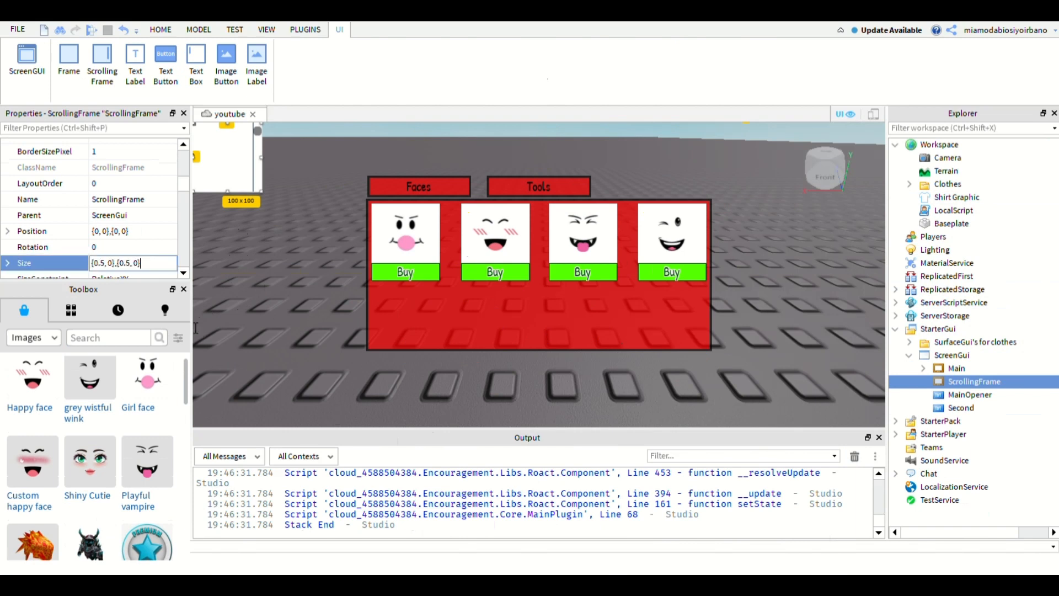
key(Return)
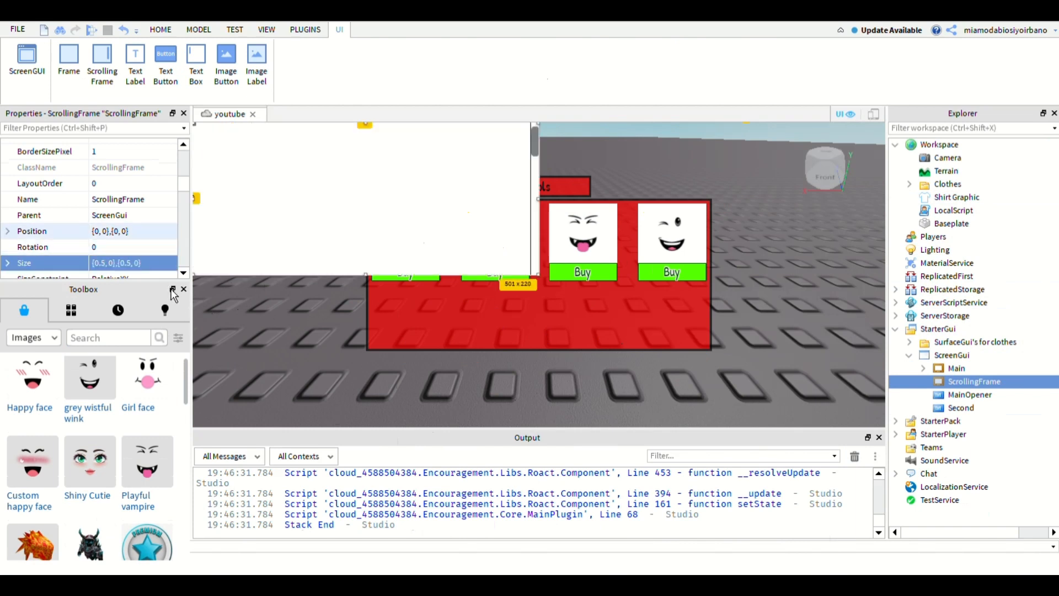
- Center the ScrollingFrame on screen with position {0.5, 0},{0.5, 0} and anchor point 0.5, 0.5
click(132, 231)
text(0.5,0,0.5)
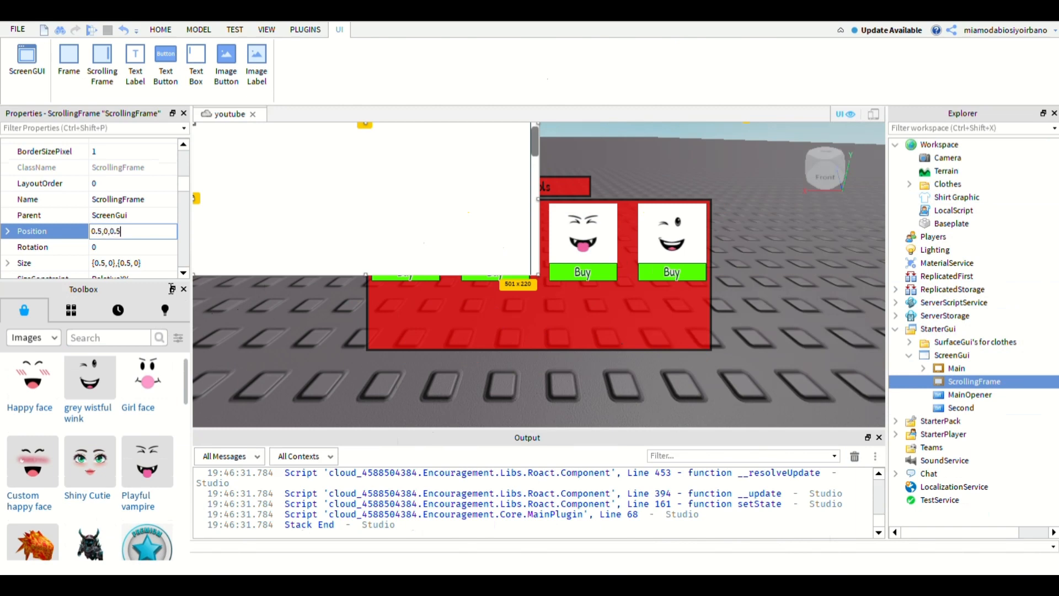
text(, 0},{0.5, 0)
key(Return)
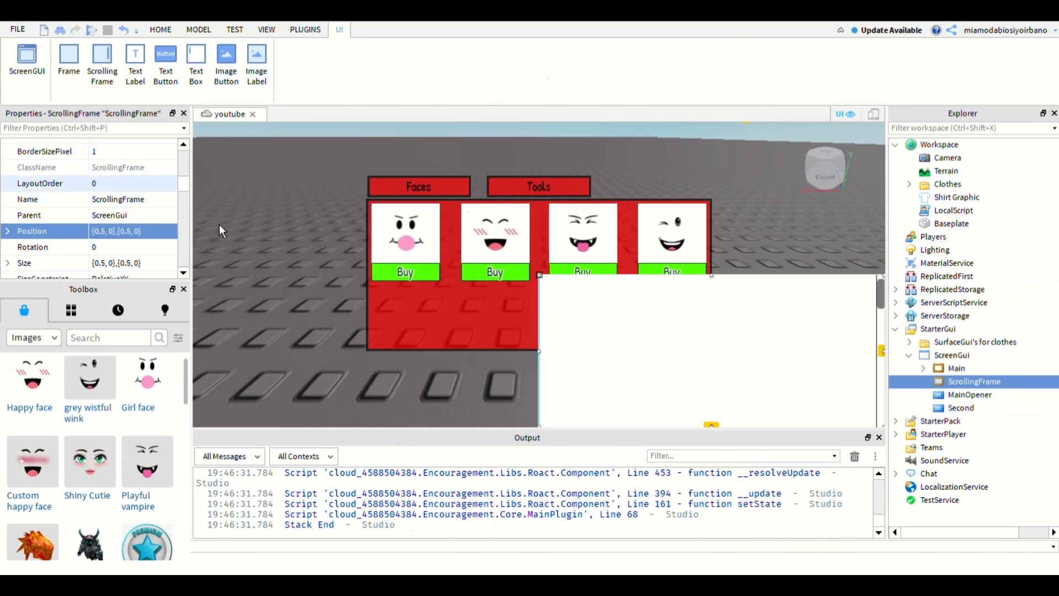
drag(184, 182, 184, 171)
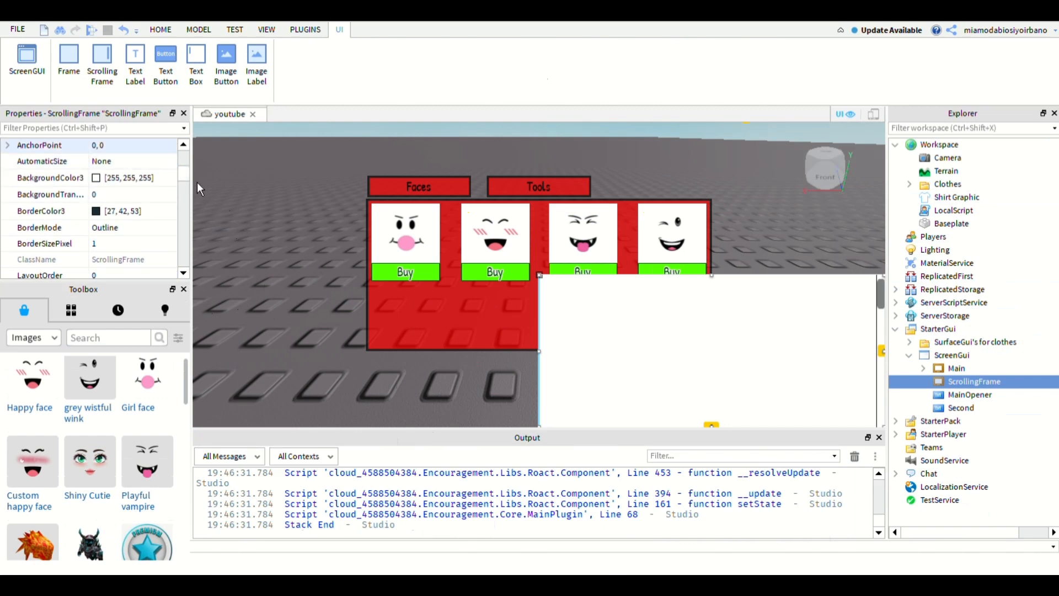
click(158, 146)
text(0.5,0.5)
key(Return)
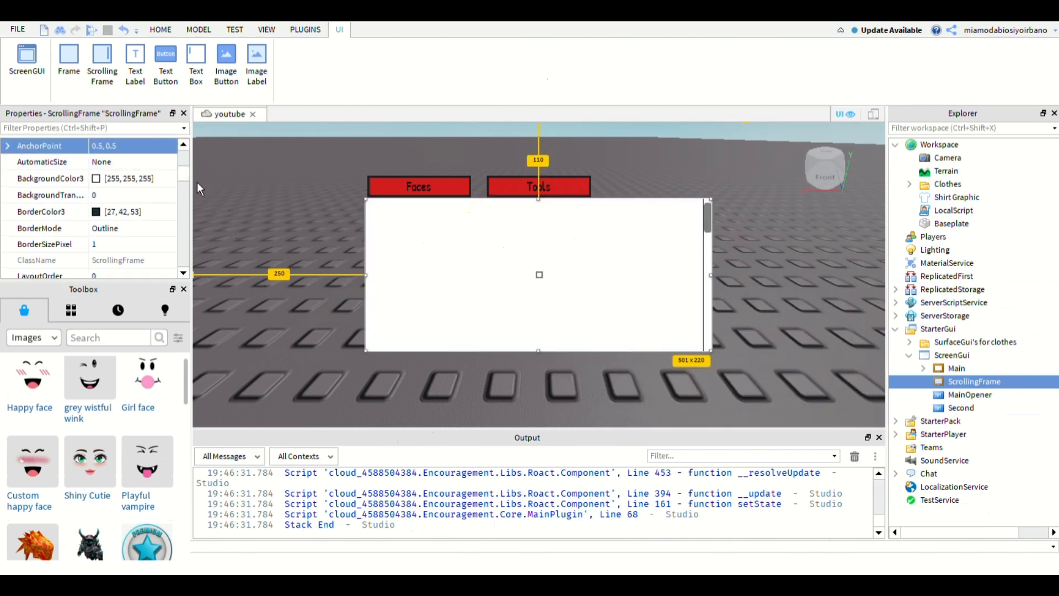
- Set the ScrollingFrame's background color to red [255, 0, 0] to match the Main frame
click(958, 369)
click(975, 382)
click(96, 179)
click(764, 525)
- Set the ScrollingFrame's background transparency to 0.7
click(136, 195)
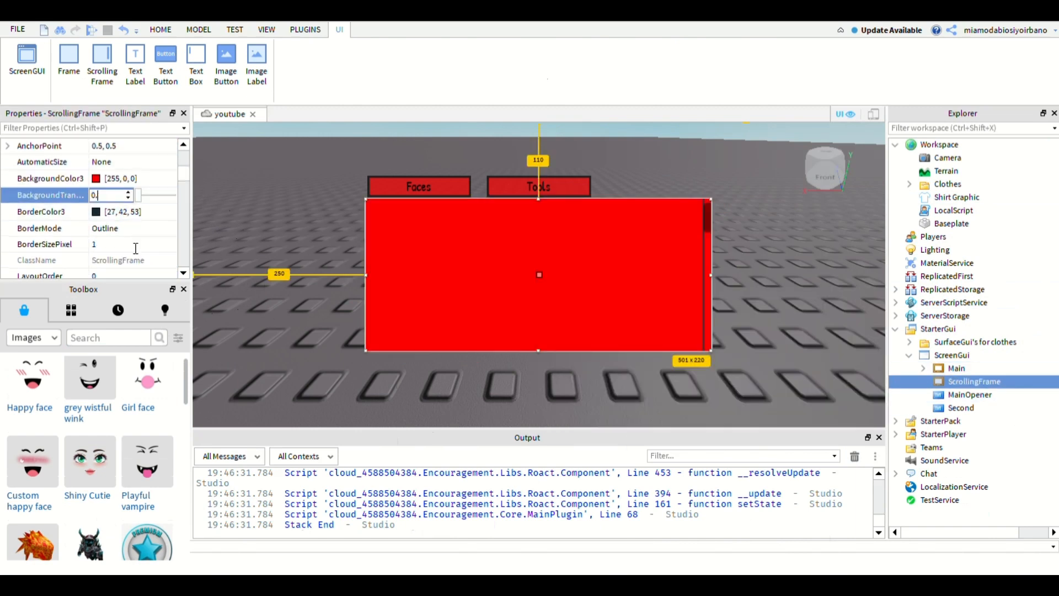
text(0.7)
key(Return)
- Hide the Main frame by turning off its visibility
click(958, 369)
drag(184, 209, 184, 221)
click(97, 185)
- Set the ScrollingFrame's background transparency to 0.1
click(975, 382)
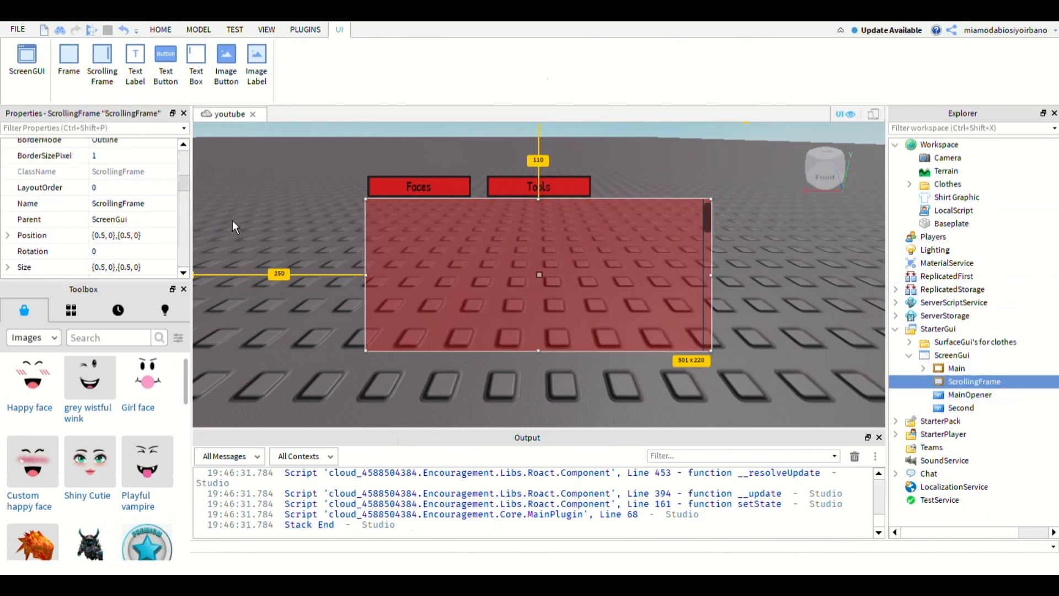
drag(183, 184, 184, 170)
click(138, 219)
text(0.1)
key(Return)
- Duplicate Bubbleface, Happyface, Vampireface and Winkface from the Main frame and move the copies into the ScrollingFrame
click(923, 369)
click(981, 382)
shift+click(977, 421)
key(ctrl+c)
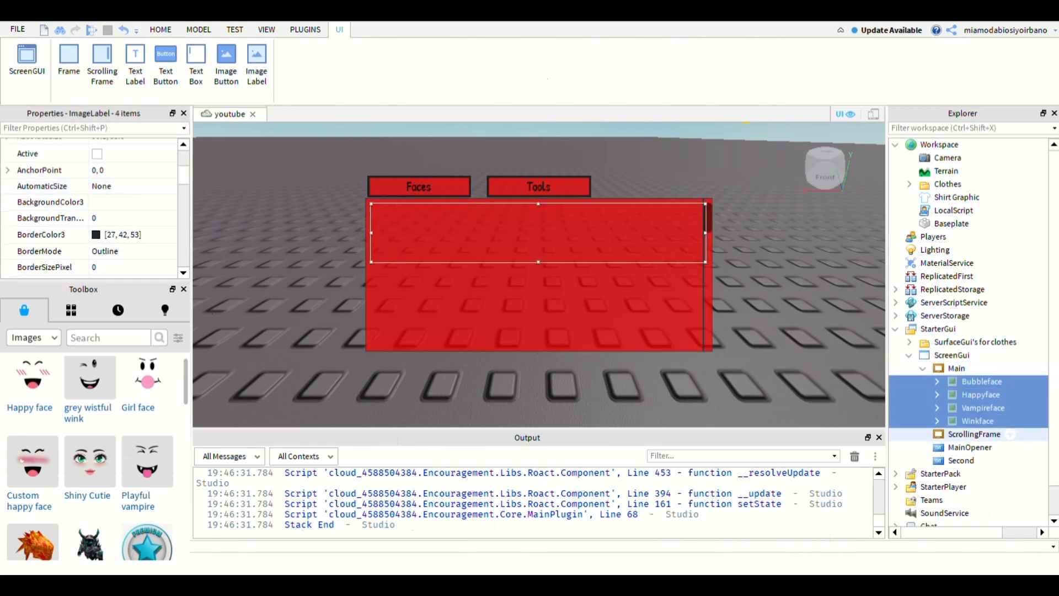
key(ctrl+v)
drag(951, 276, 975, 487)
- Try a smaller width scale on the ScrollingFrame's Bubbleface and undo it
click(982, 447)
drag(184, 176, 184, 197)
click(135, 222)
double_click(104, 221)
text(01)
key(Return)
key(ctrl+z)
- Try several reduced height scales, including 0.09, on the ScrollingFrame's Bubbleface
double_click(129, 221)
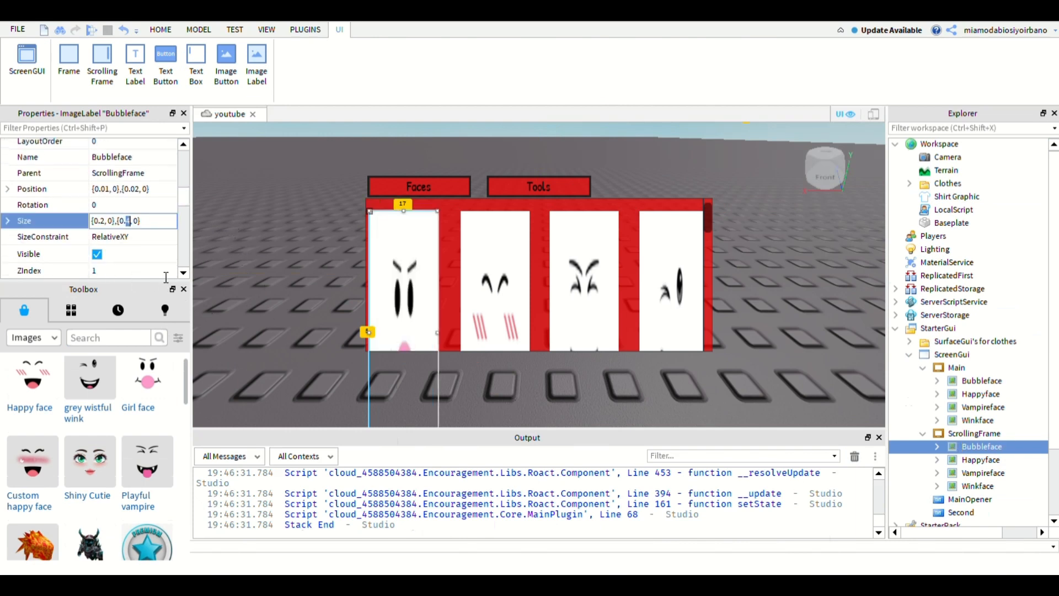
text(01)
key(Return)
double_click(131, 222)
text(1)
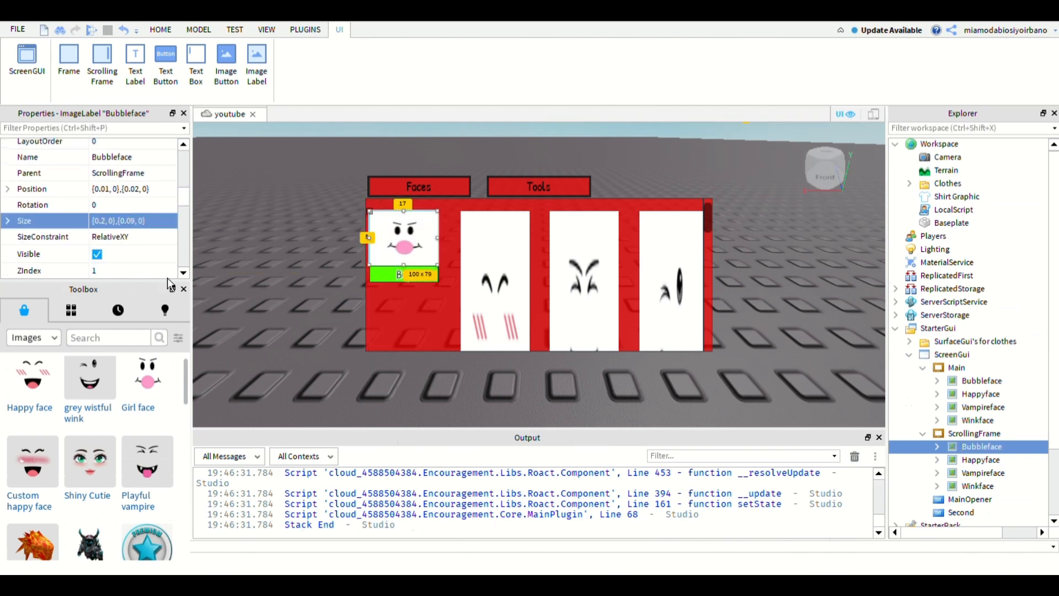
text(2)
key(Return)
click(130, 221)
text(2)
key(Return)
- Set the ScrollingFrame's Bubbleface size to {0.2, 0},{0.1, 0} and compare it with Main's Winkface
click(977, 420)
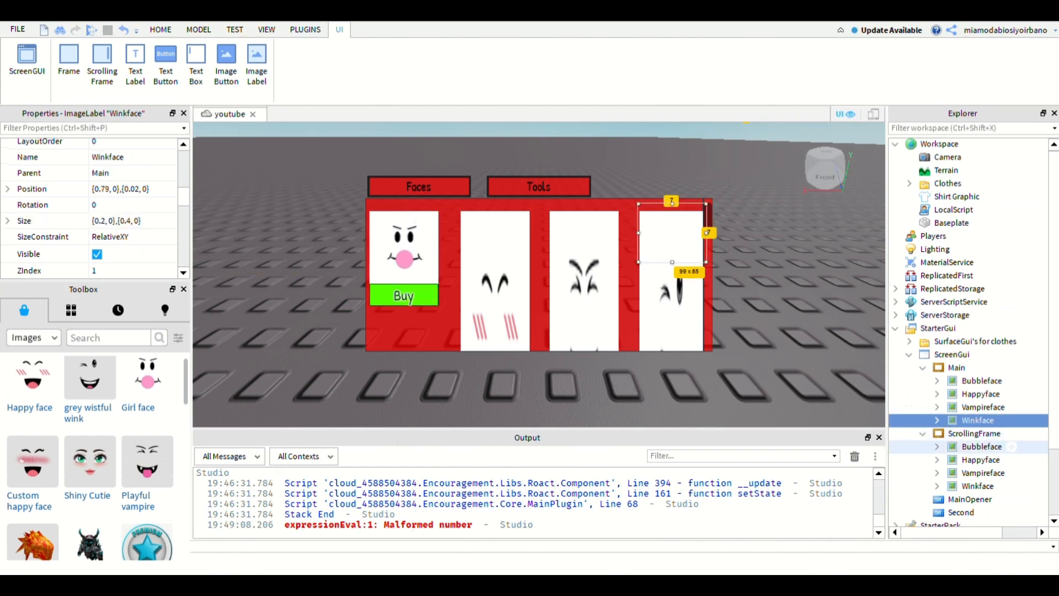
click(982, 446)
click(978, 420)
click(982, 446)
click(134, 221)
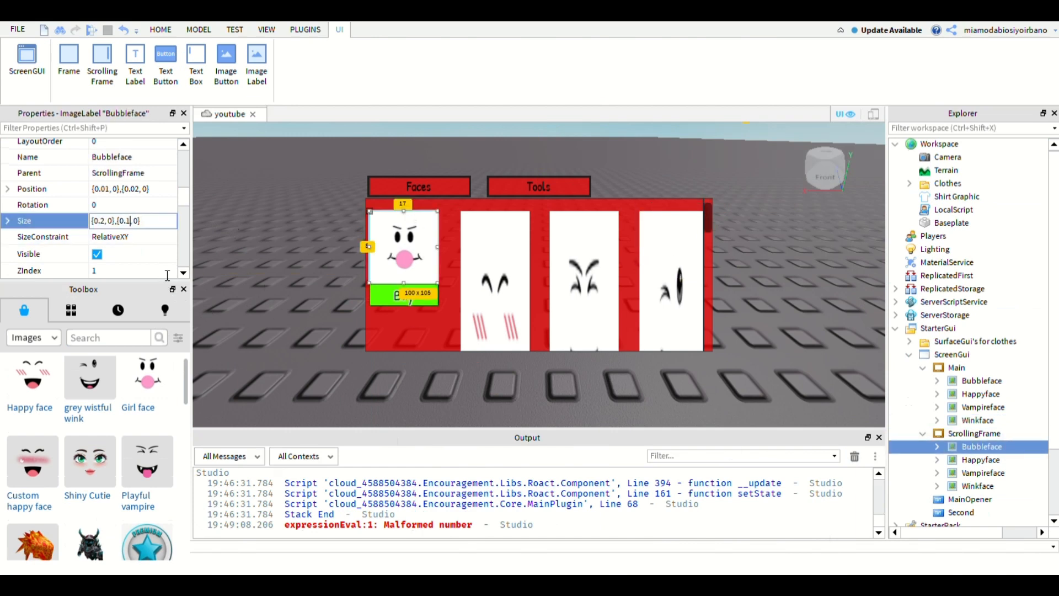
key(BackSpace)
key(Return)
click(978, 421)
click(982, 447)
click(978, 421)
click(981, 446)
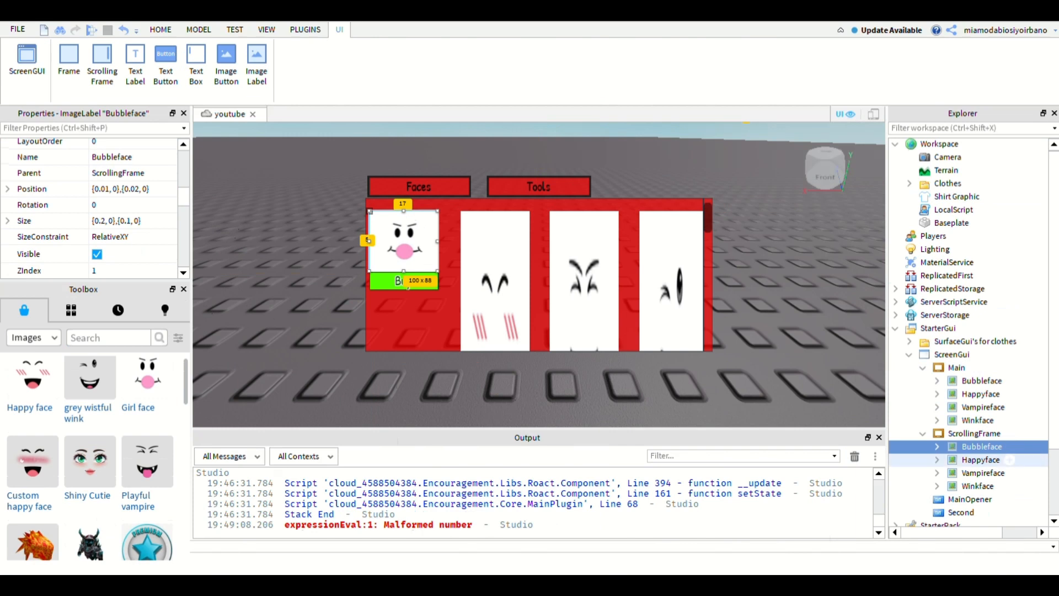
- Set the size of the ScrollingFrame's Happyface, Vampireface and Winkface together to {0.2, 0},{0.1, 0}
click(981, 459)
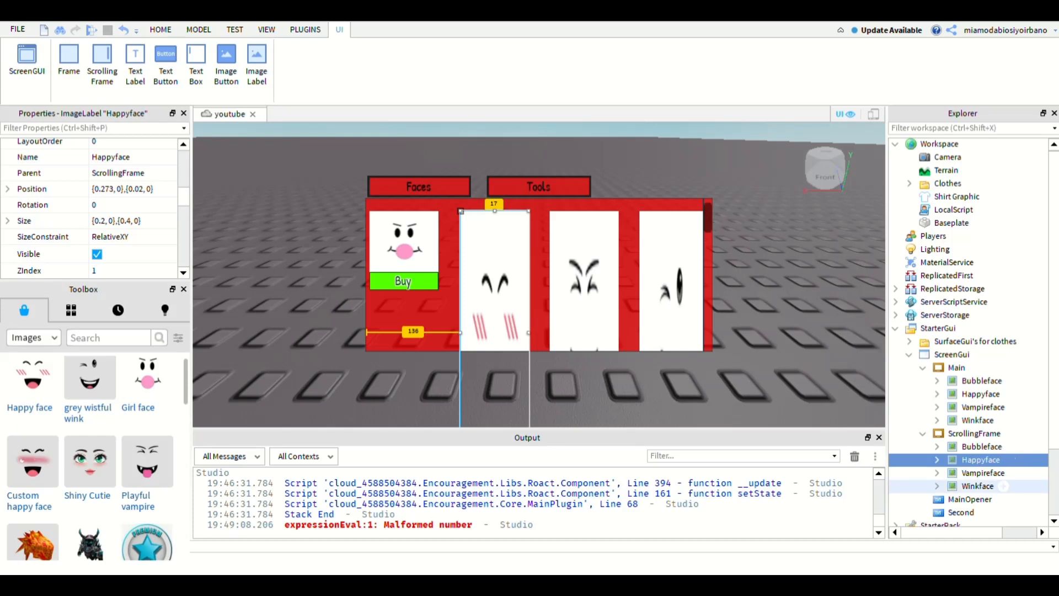
shift+click(977, 486)
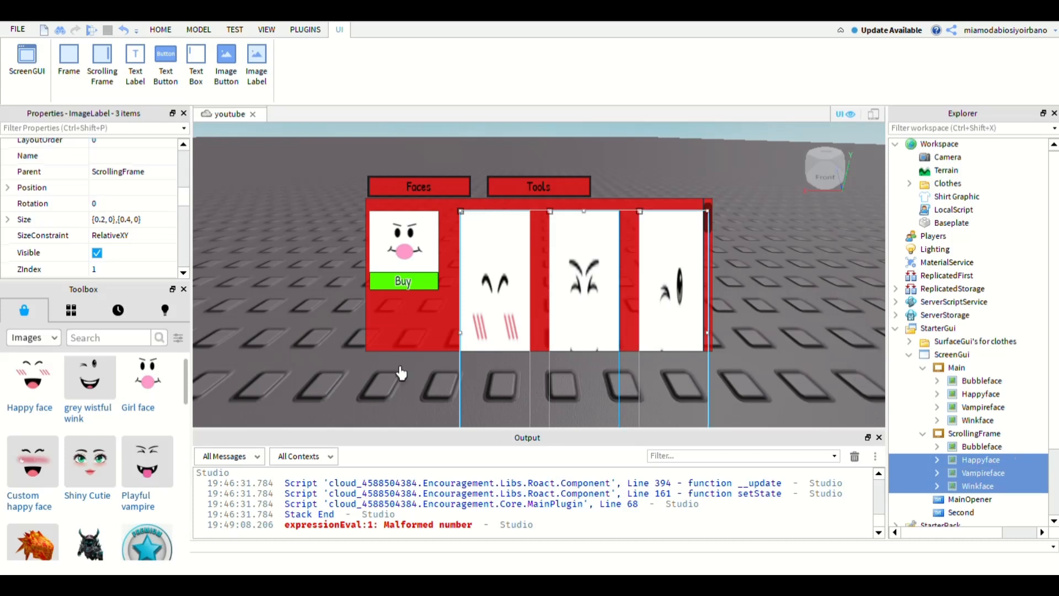
click(142, 237)
click(131, 220)
double_click(129, 220)
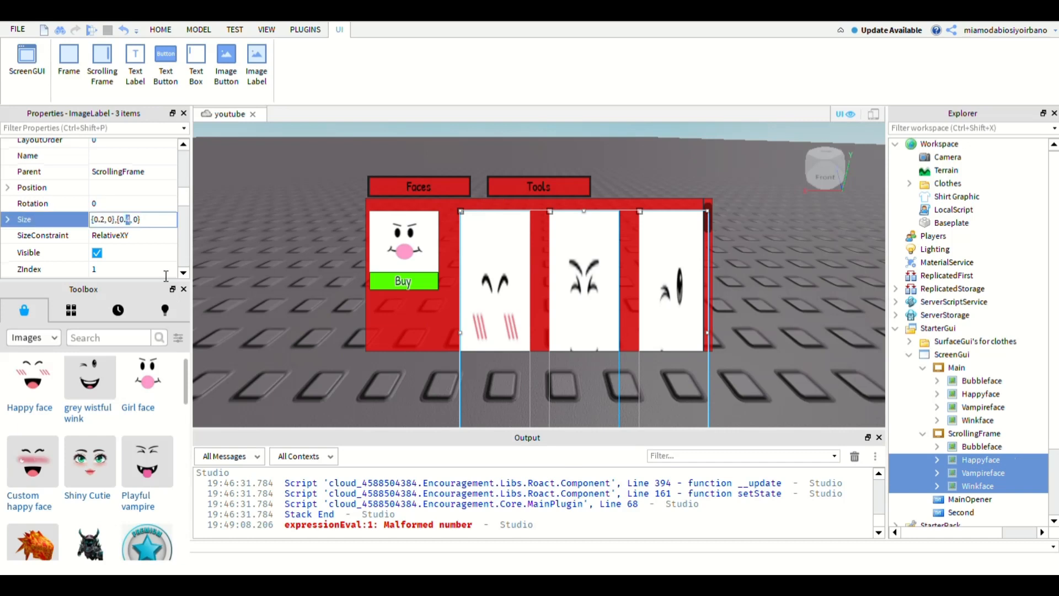
text(1)
key(Return)
click(951, 327)
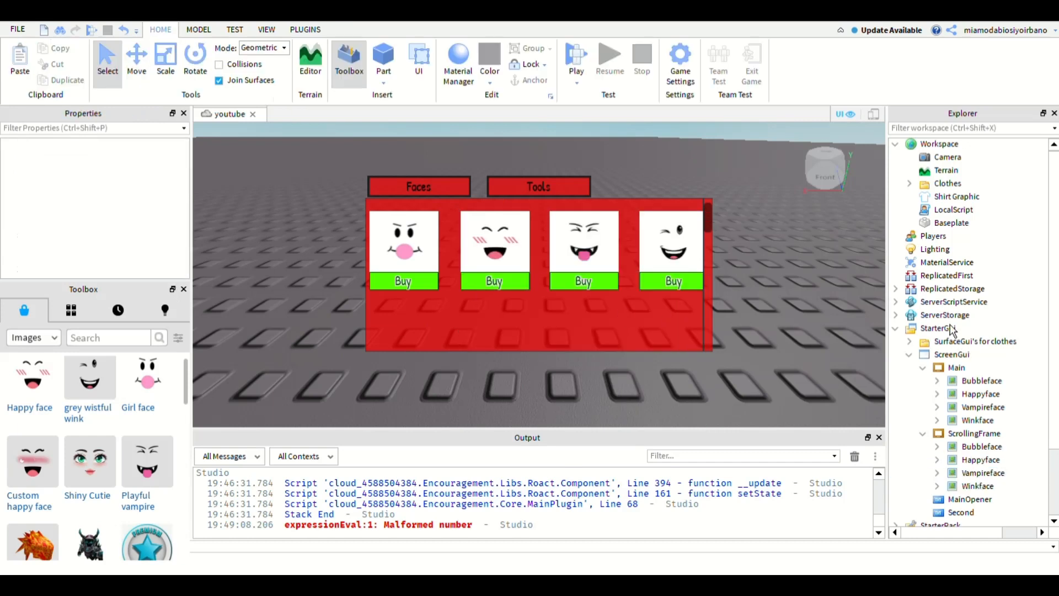
click(978, 420)
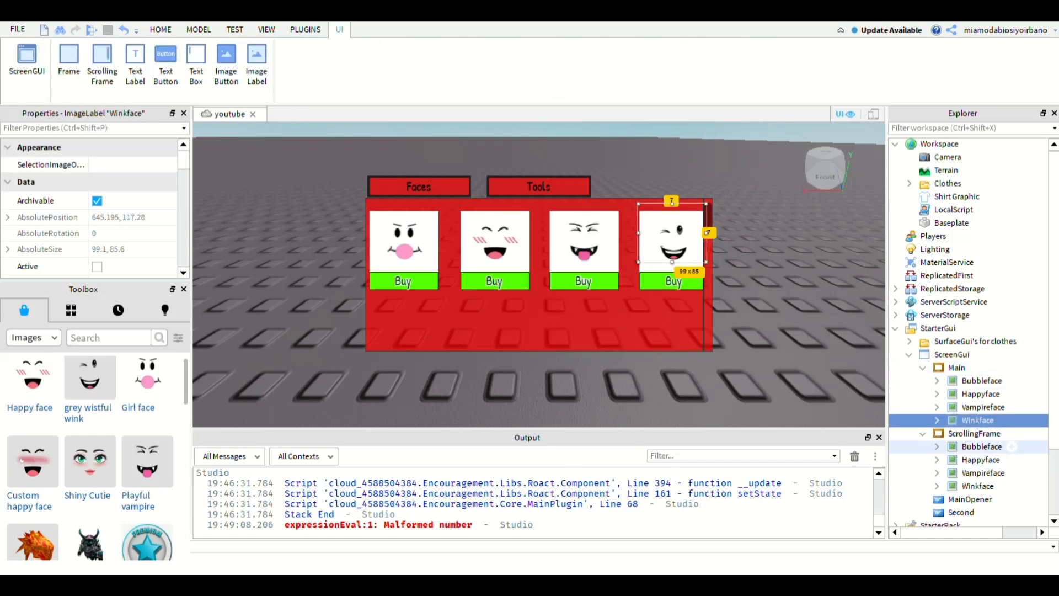
click(1012, 446)
click(1048, 414)
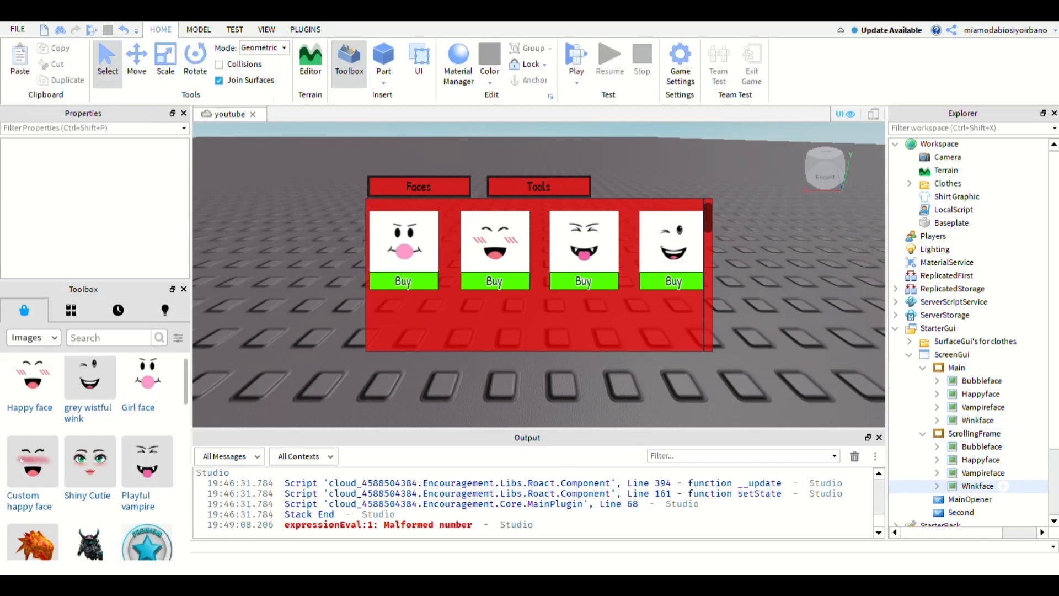
- Try a vertical position scale of 0.05 on the ScrollingFrame's Winkface and restore it to 0.02
click(985, 486)
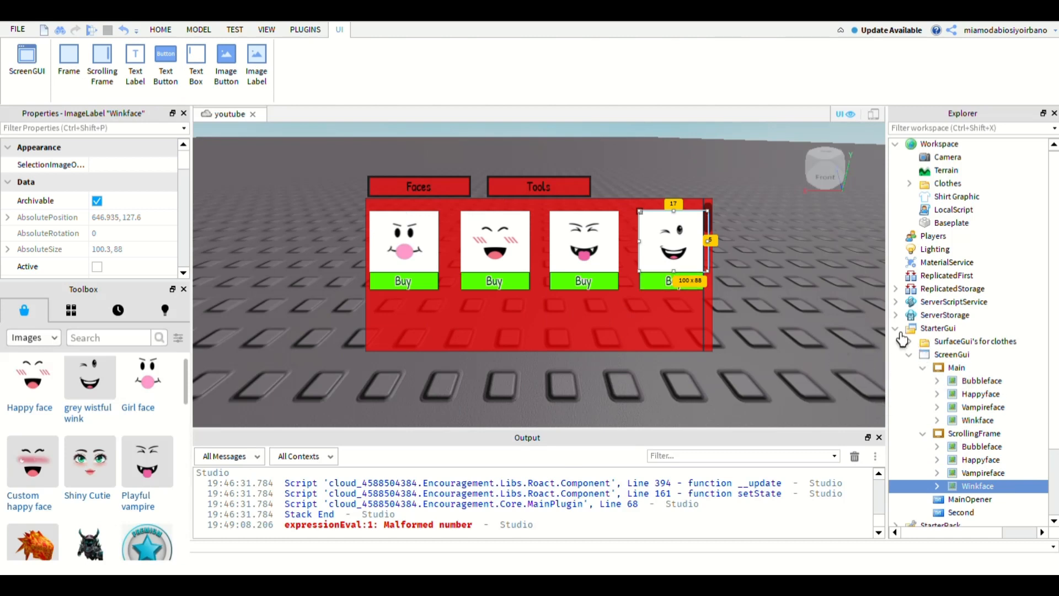
drag(184, 160, 184, 163)
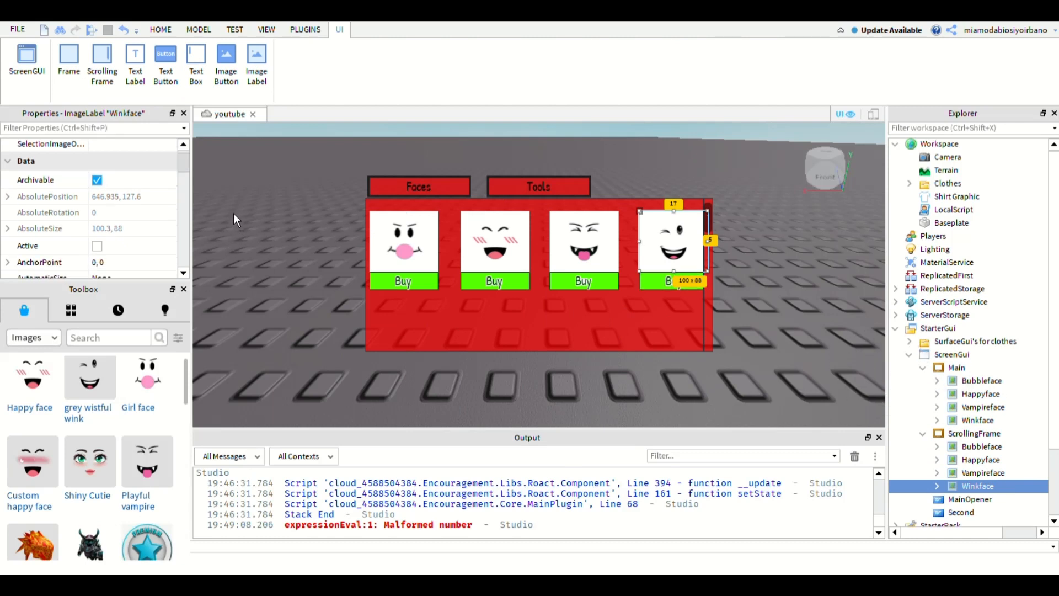
drag(233, 213, 243, 256)
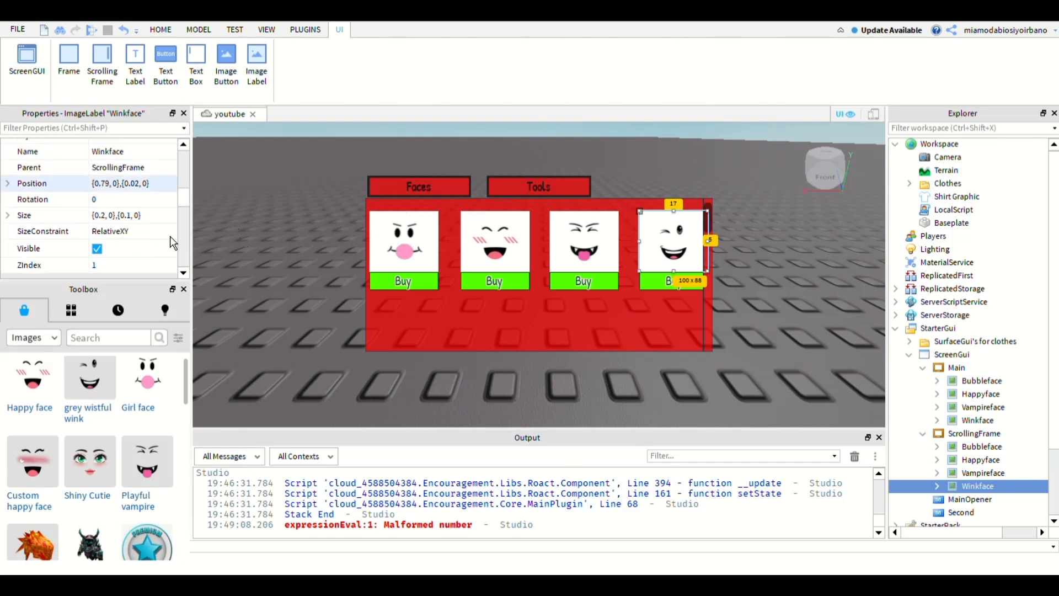
double_click(134, 183)
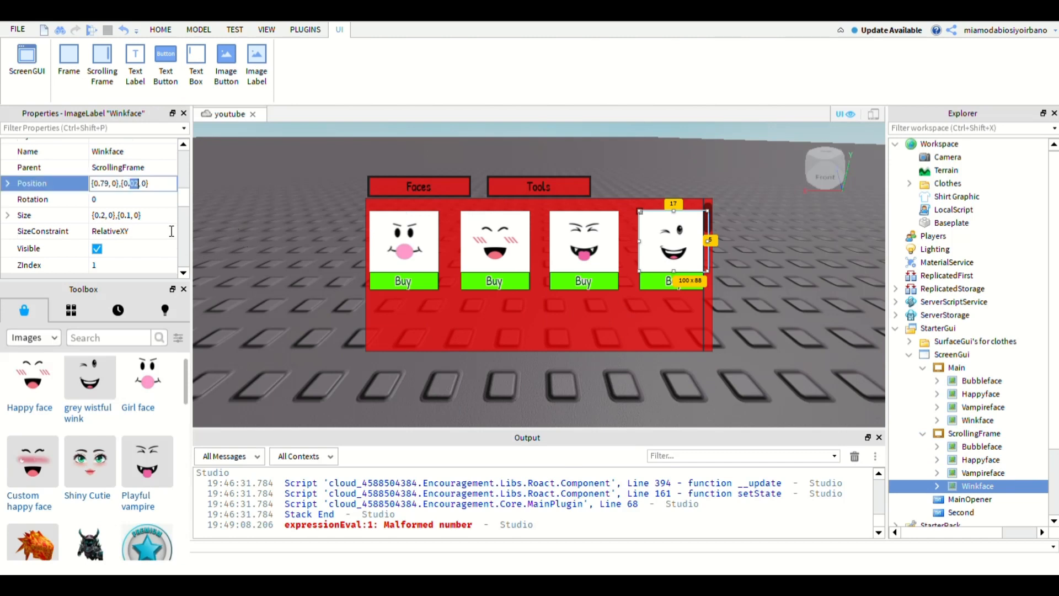
text(05)
key(Return)
double_click(134, 183)
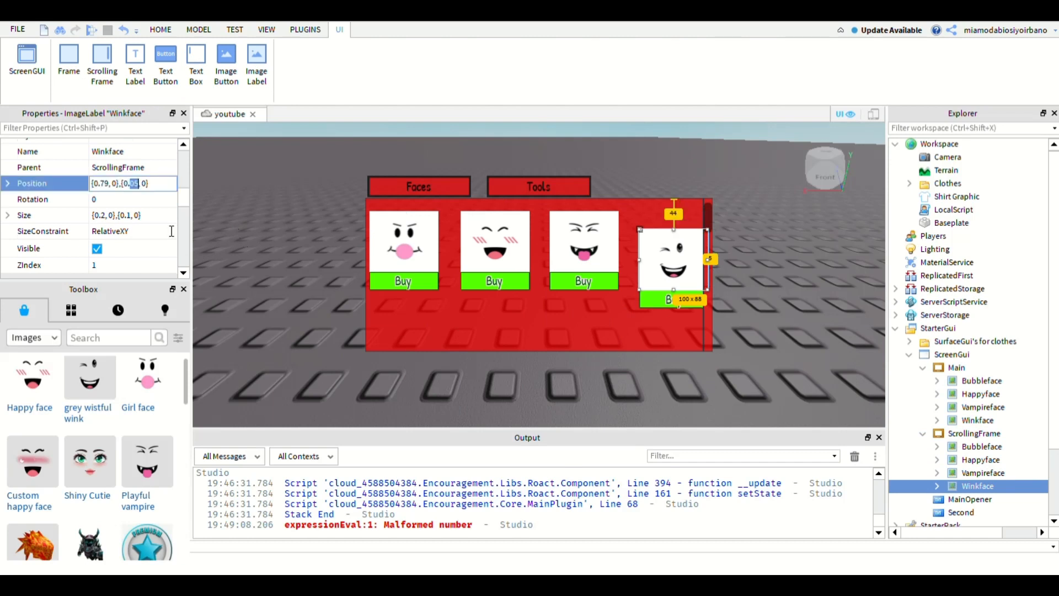
text(02)
key(Return)
- Try horizontal position scales of 0.75 and 0.77 on the ScrollingFrame's Winkface
double_click(104, 183)
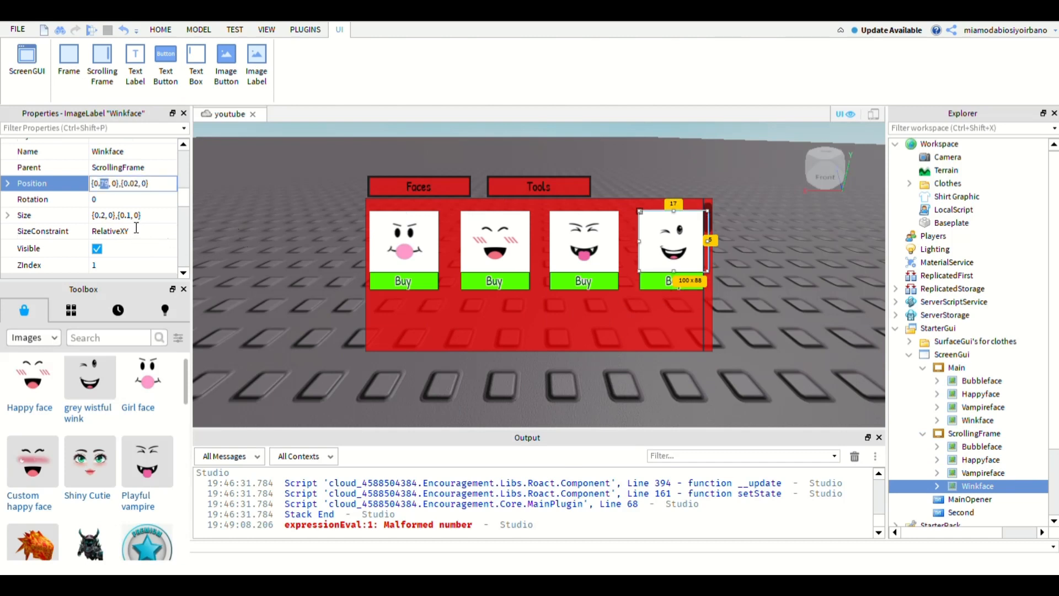
text(75)
key(Return)
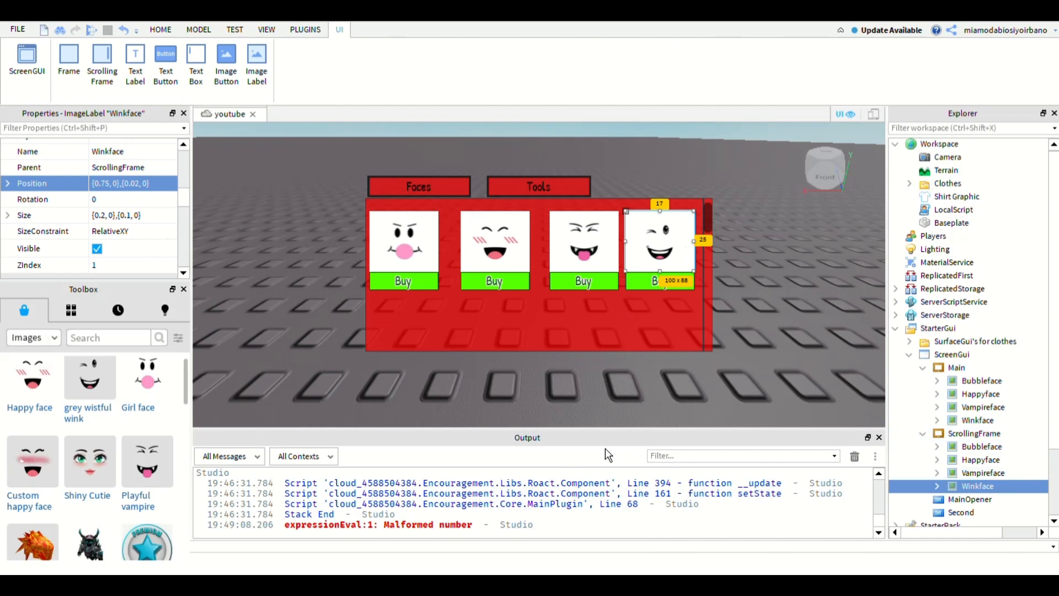
click(133, 183)
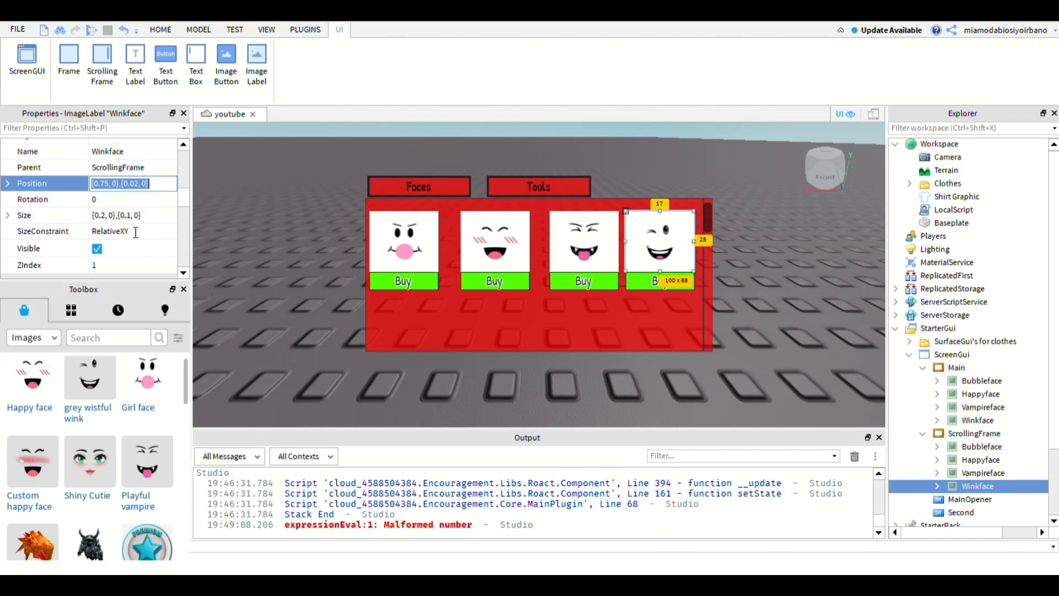
double_click(104, 183)
text(77)
key(Return)
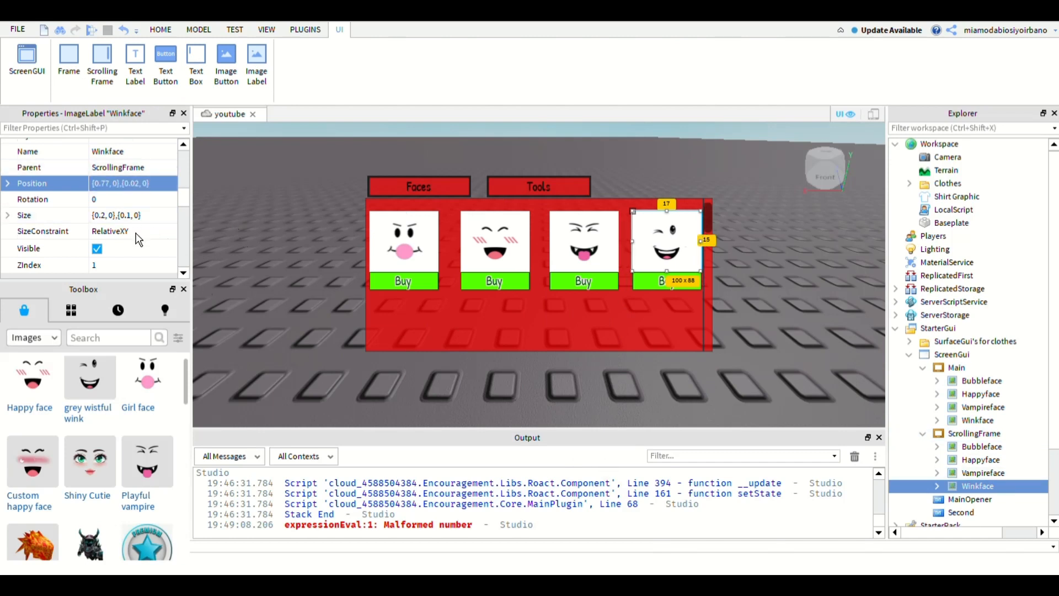
- Set the ScrollingFrame's Winkface position to {0.76, 0},{0.02, 0}
double_click(105, 184)
text(76)
key(Return)
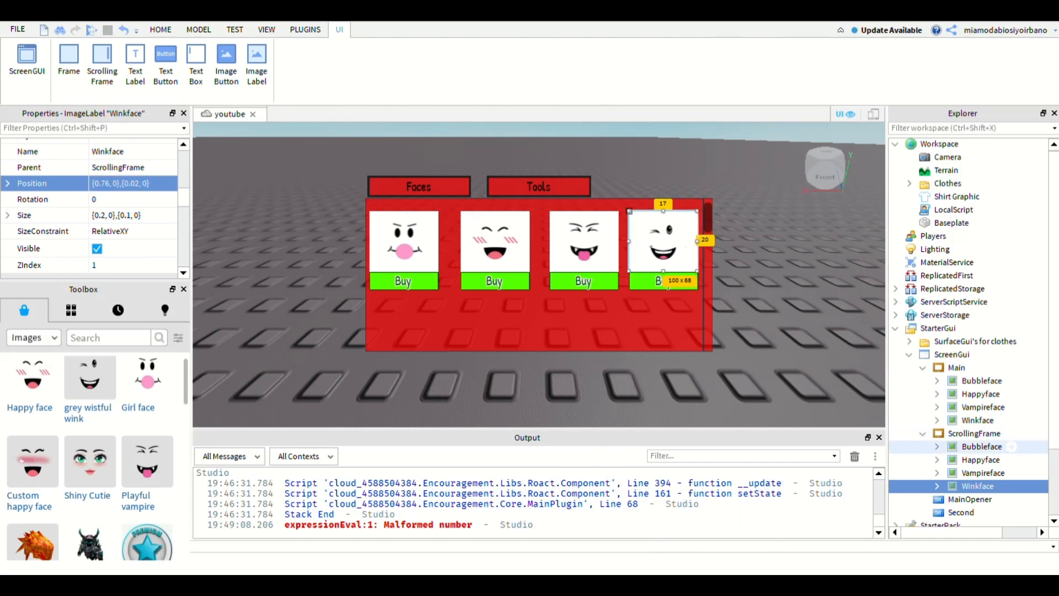
- Set the ScrollingFrame's Vampireface position to {0.52, 0},{0.02, 0}
click(983, 472)
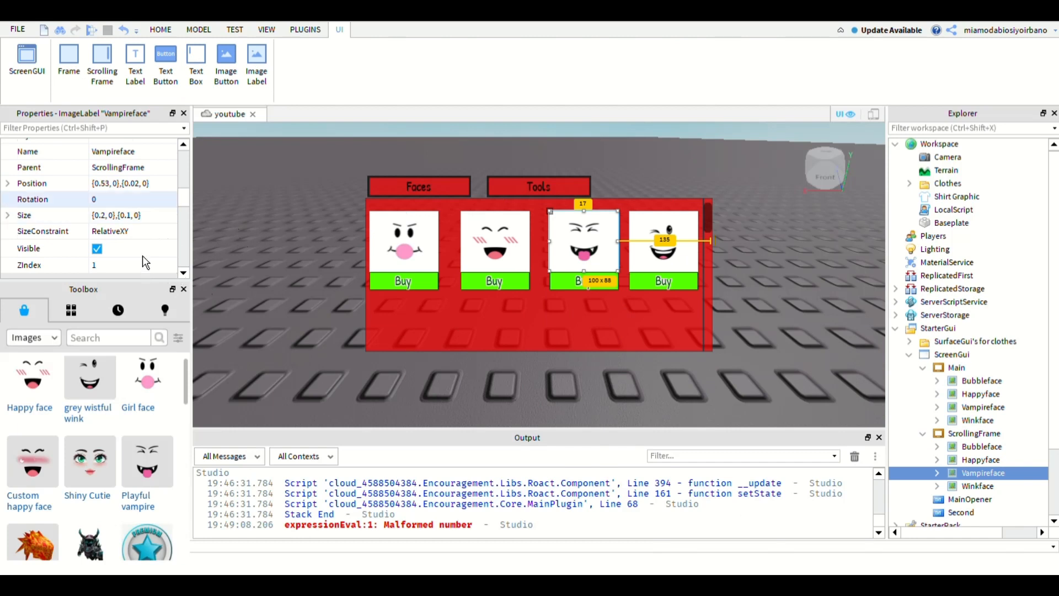
double_click(101, 183)
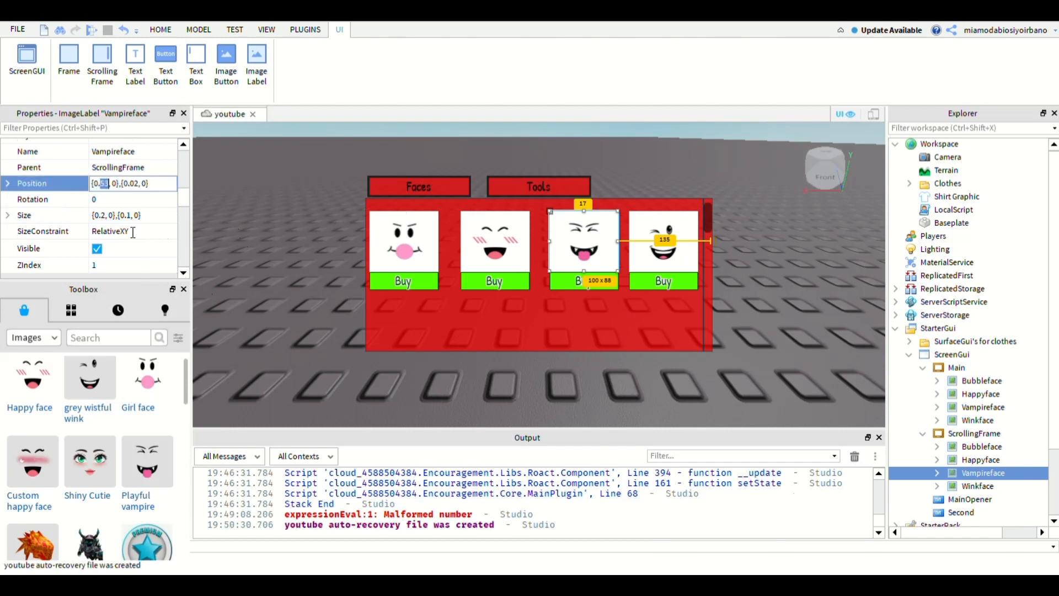
text(52)
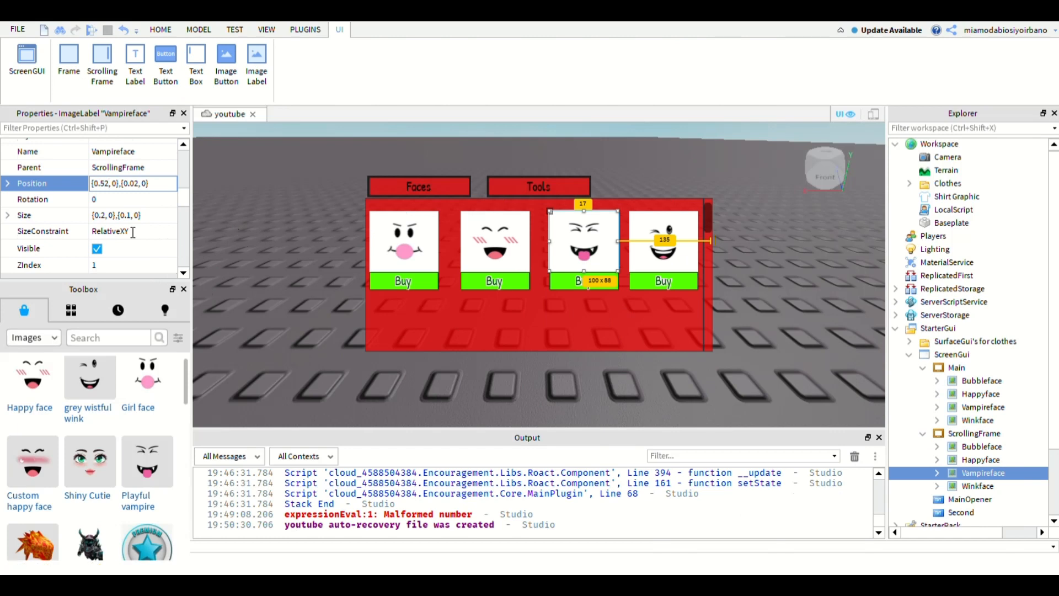
key(Return)
click(1003, 457)
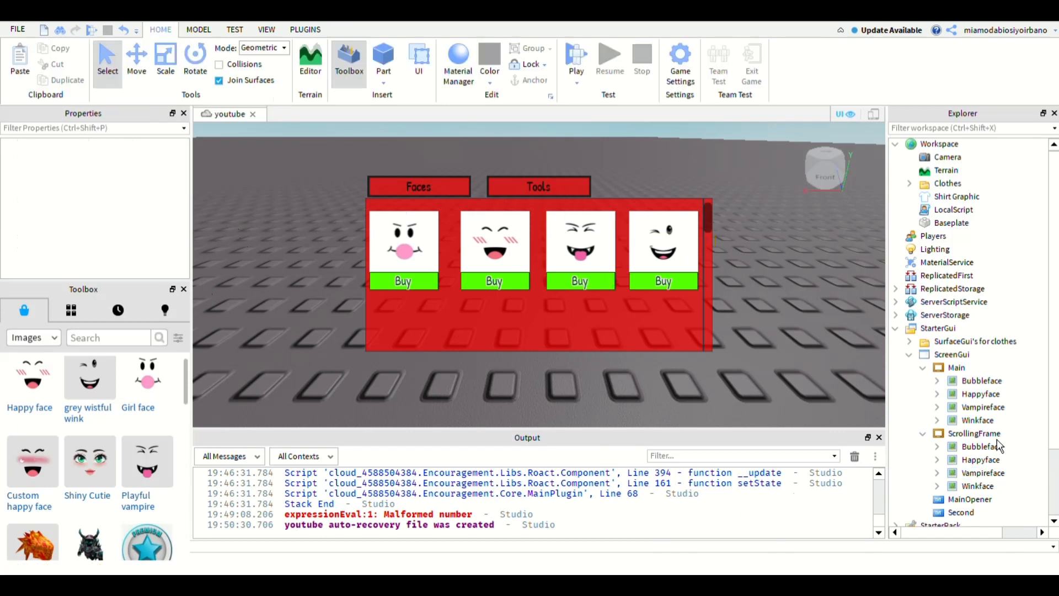
- Set the ScrollingFrame's Happyface position to {0.26, 0},{0.02, 0}
click(1002, 460)
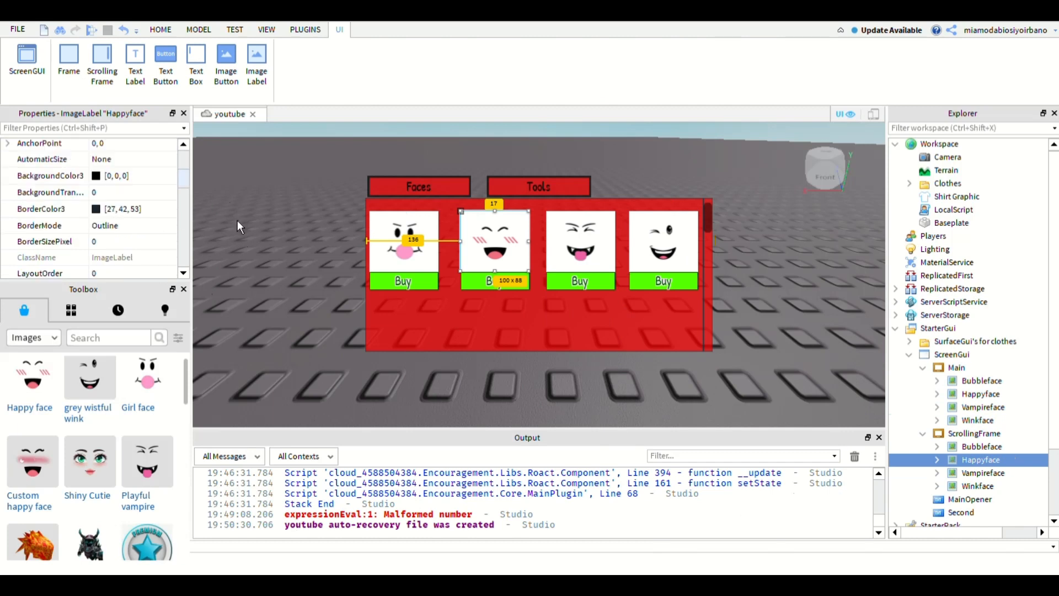
scroll(134, 264, down, 5)
double_click(107, 210)
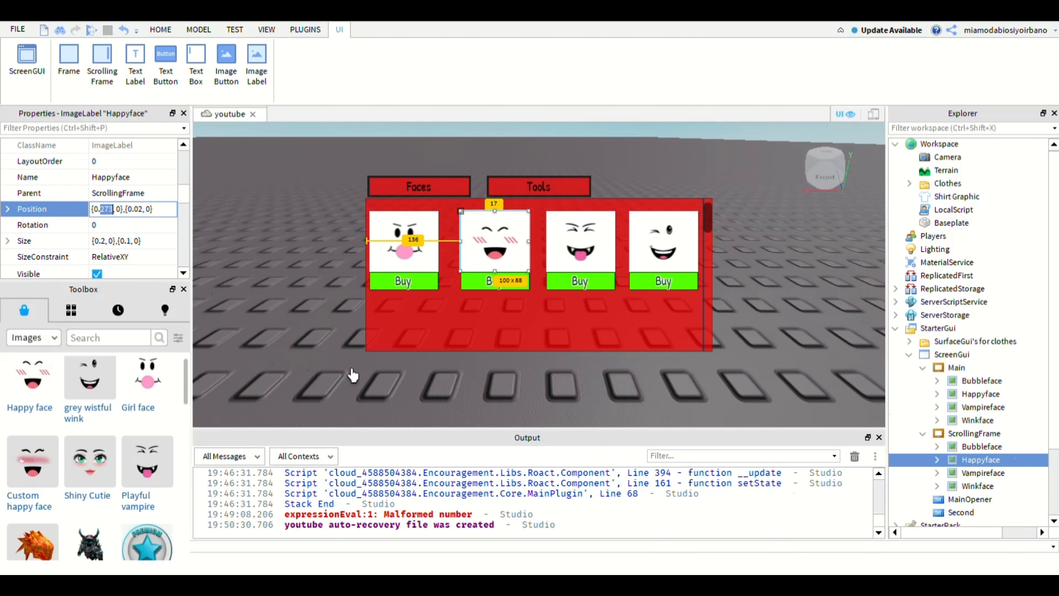
text(26)
key(Return)
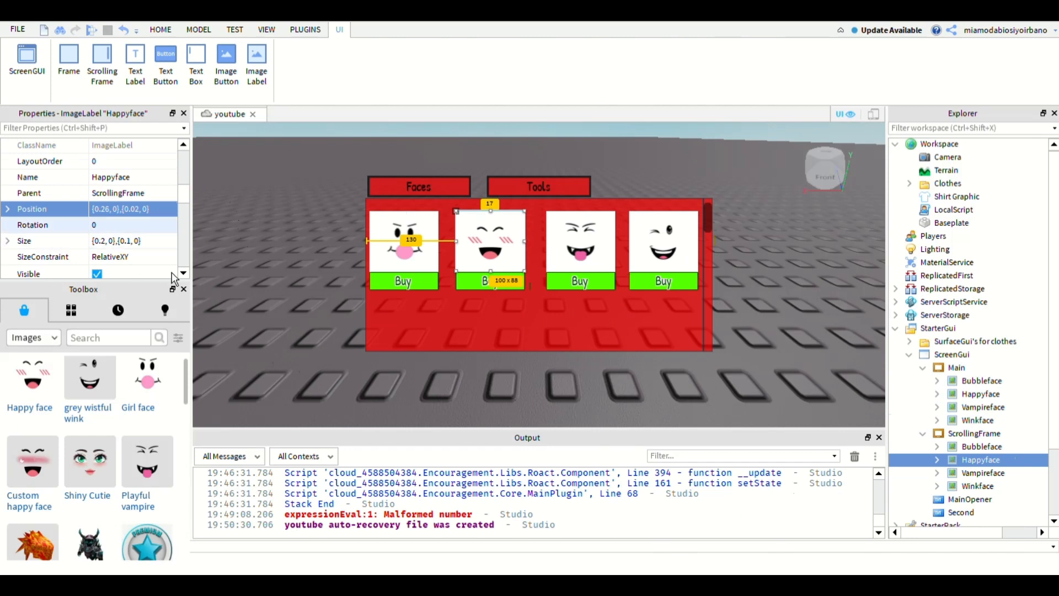
- Set the ScrollingFrame's Happyface position to {0.265, 0},{0.02, 0}
double_click(107, 209)
text(2)
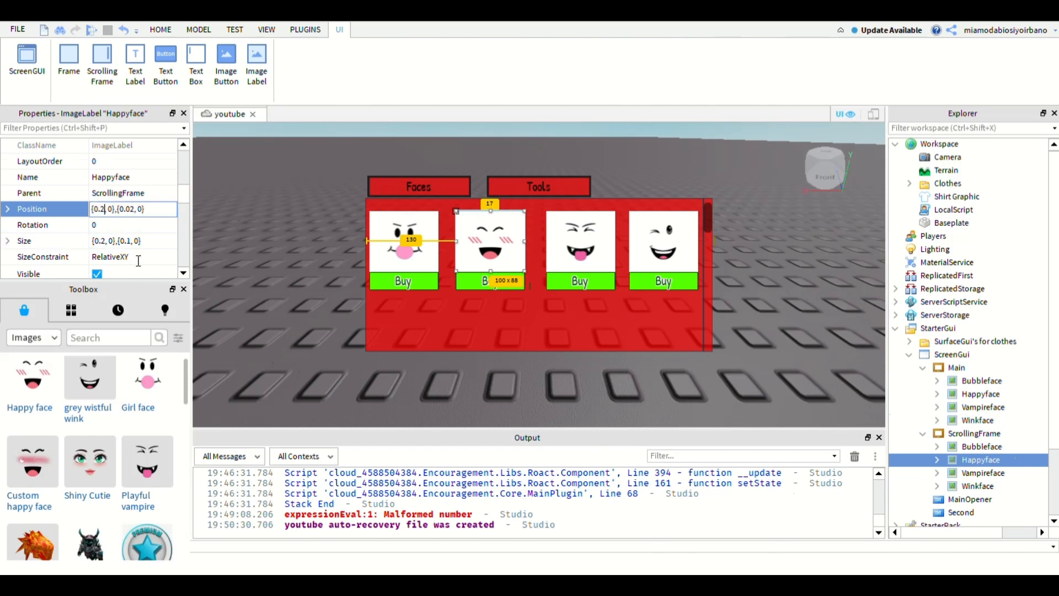
text(65)
key(Return)
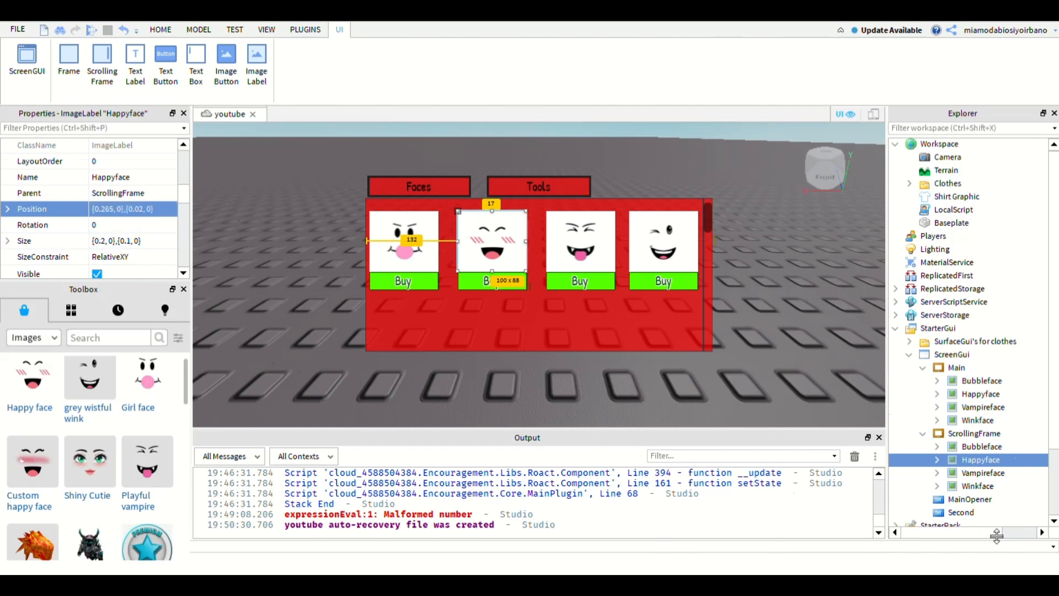
- Set the ScrollingFrame's Vampireface position to {0.517, 0},{0.02, 0}
click(984, 473)
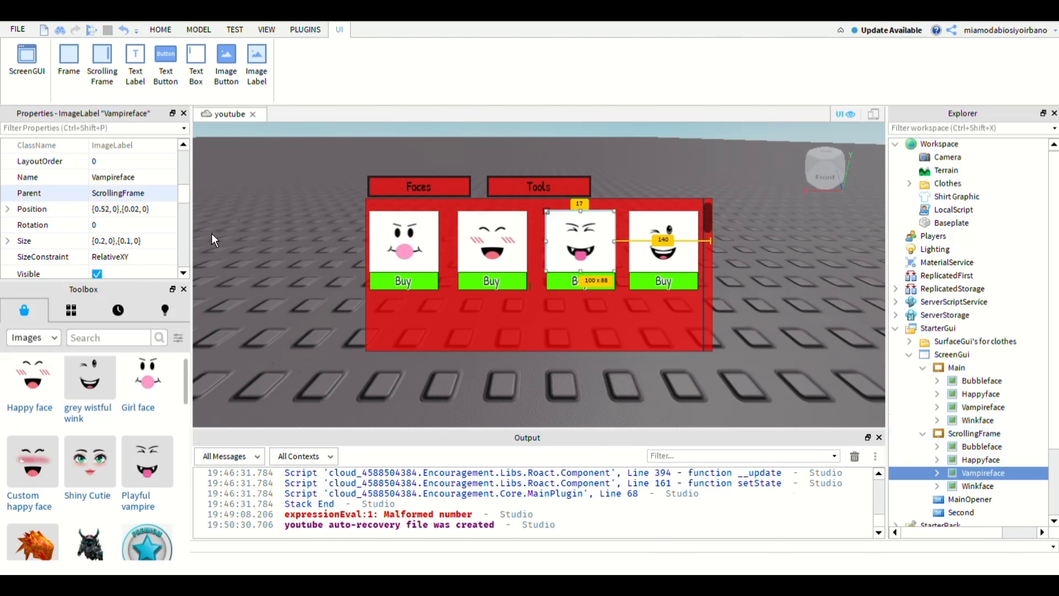
double_click(104, 208)
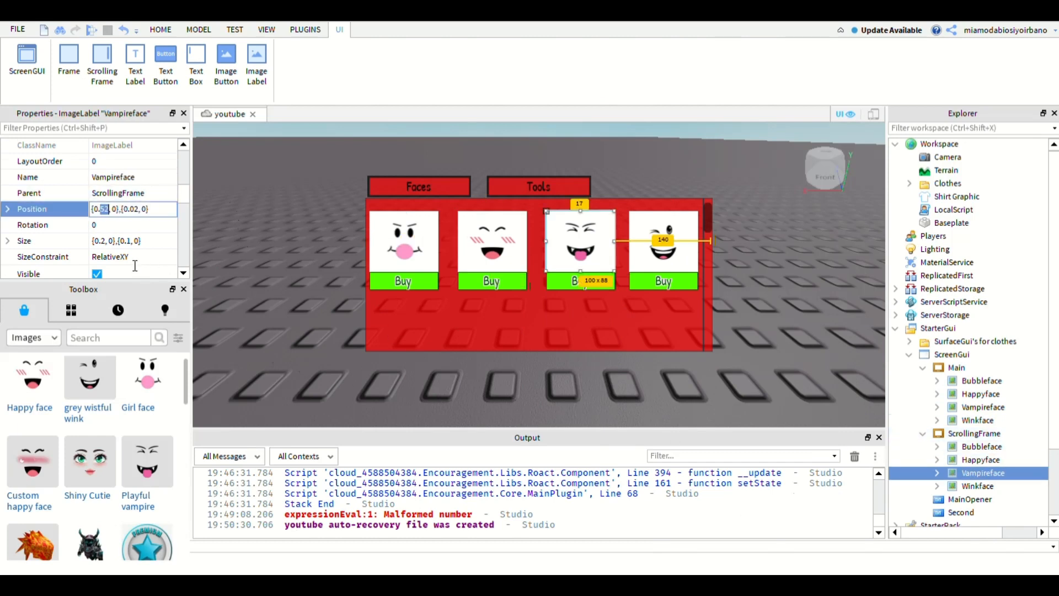
text(5)
text(1)
text(5)
key(Return)
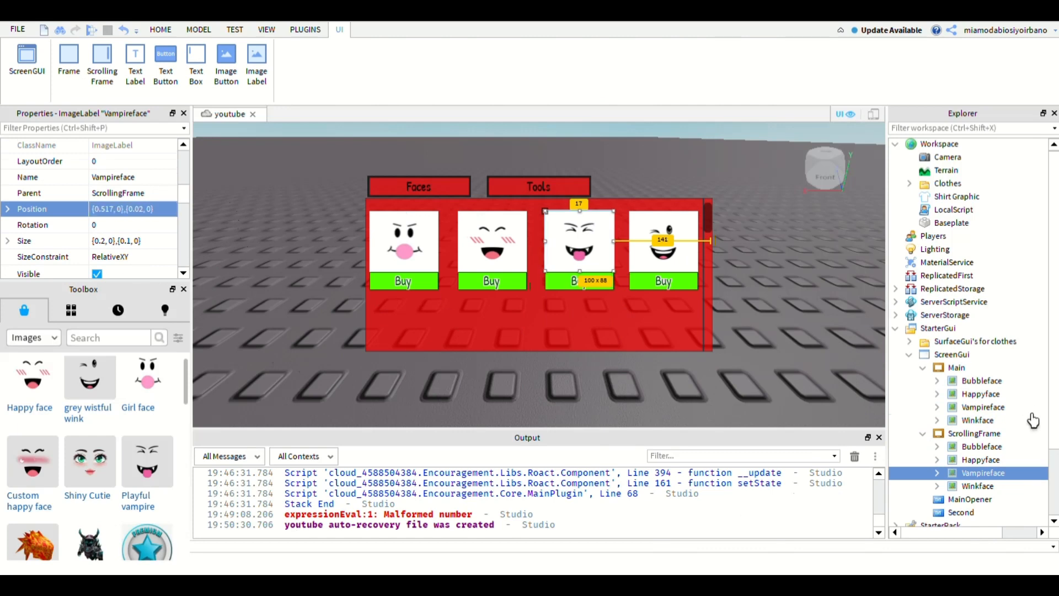
click(1028, 413)
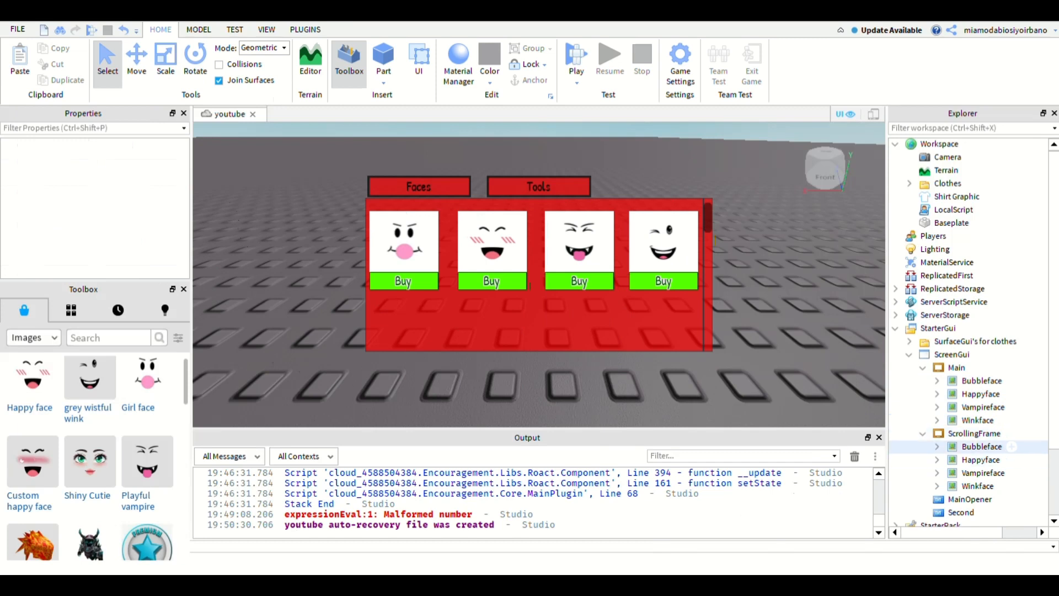
- Search the Toolbox images for tools and hammer, and insert a Hammer decal under the ScrollingFrame's Bubbleface
click(982, 447)
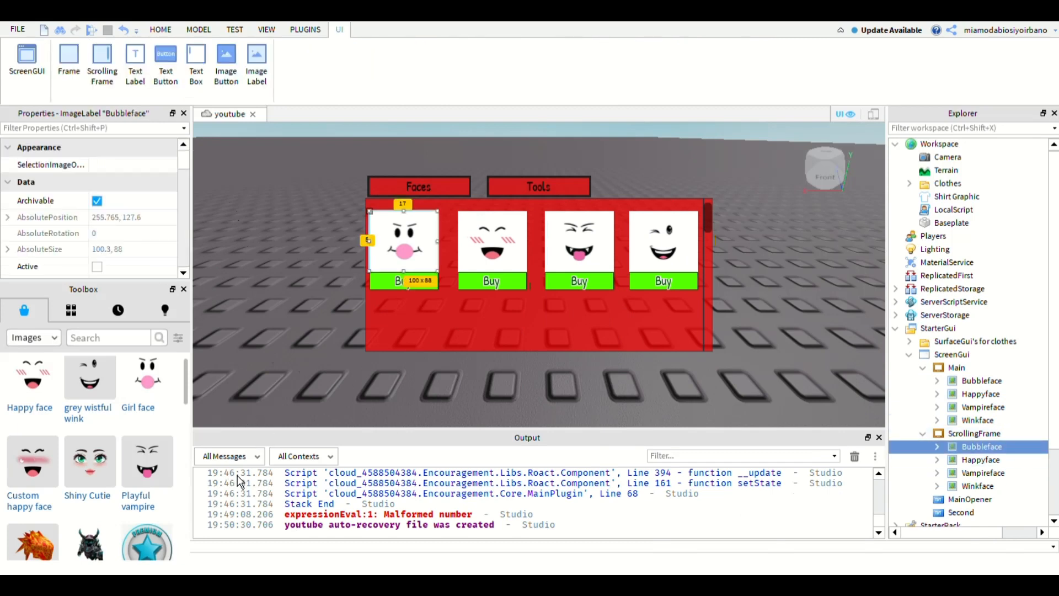
scroll(140, 432, down, 10)
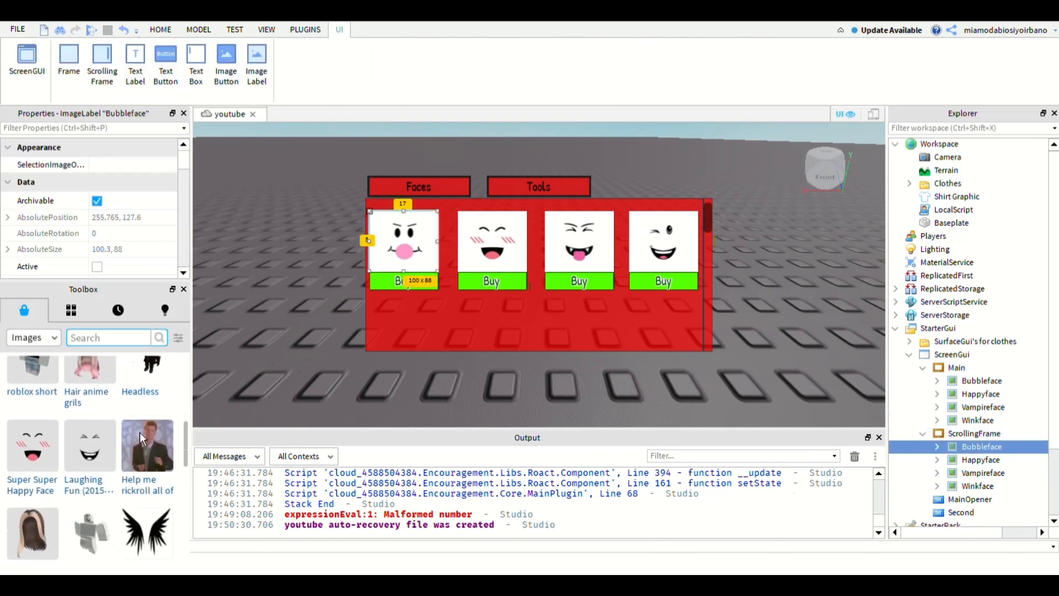
text(tools)
key(Return)
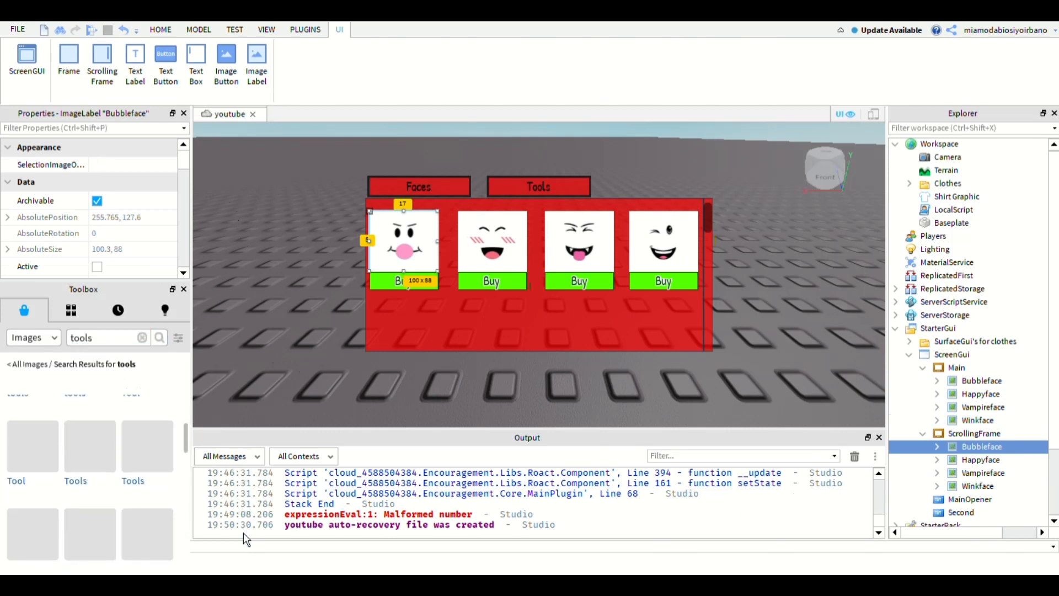
key(ctrl+a)
text(hammer)
key(Return)
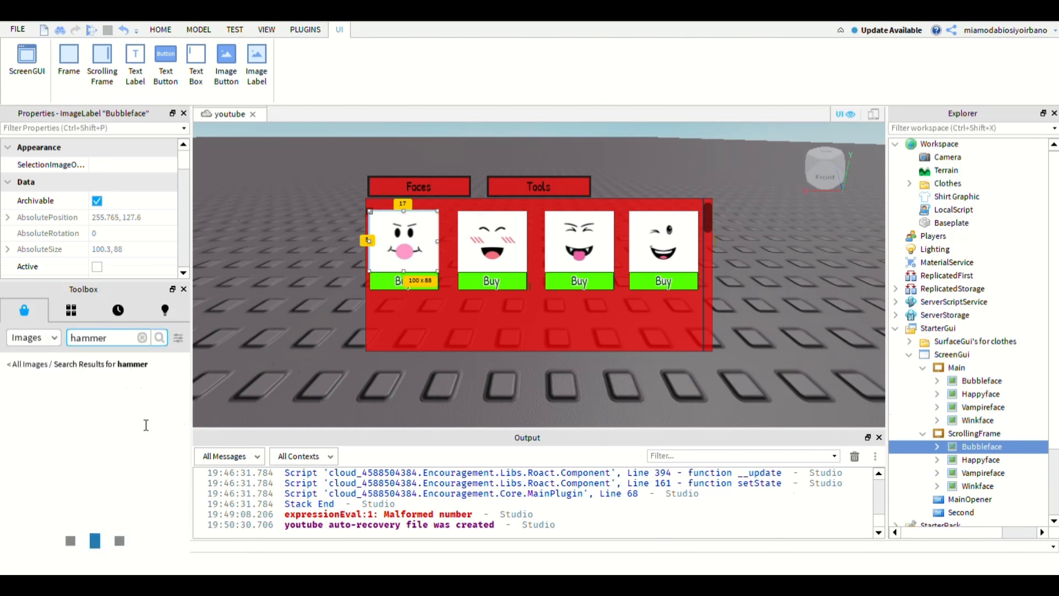
click(33, 430)
- Search the Toolbox images for wrench and insert a wrench decal under the Hammer decal
scroll(90, 496, down, 5)
click(142, 338)
text(wrench)
key(Return)
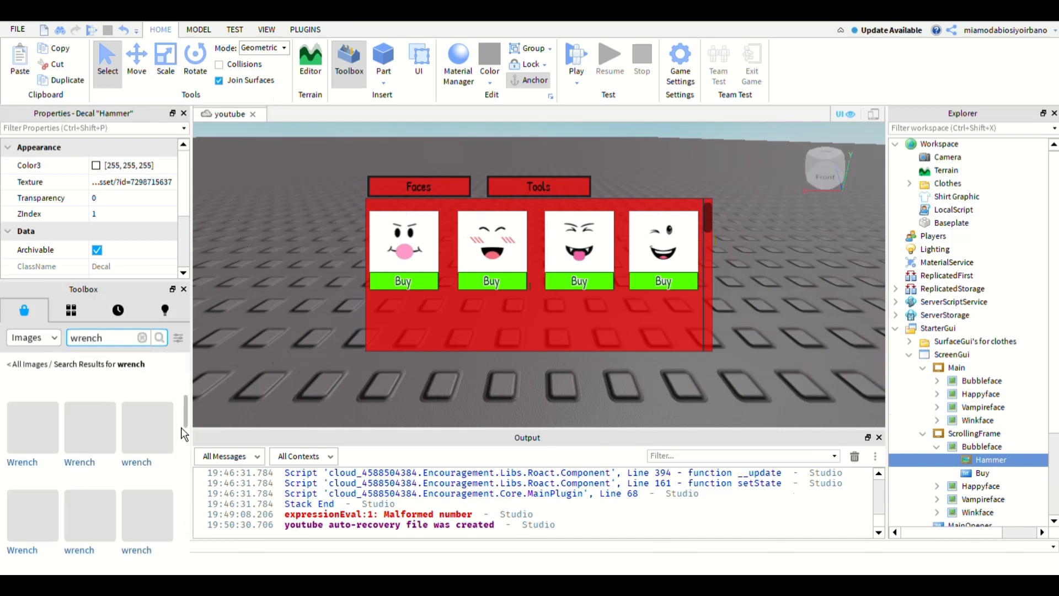
click(148, 516)
- Search the Toolbox images for shovel and insert the Stone-Shovel-icon decal under the wrench decal
click(142, 338)
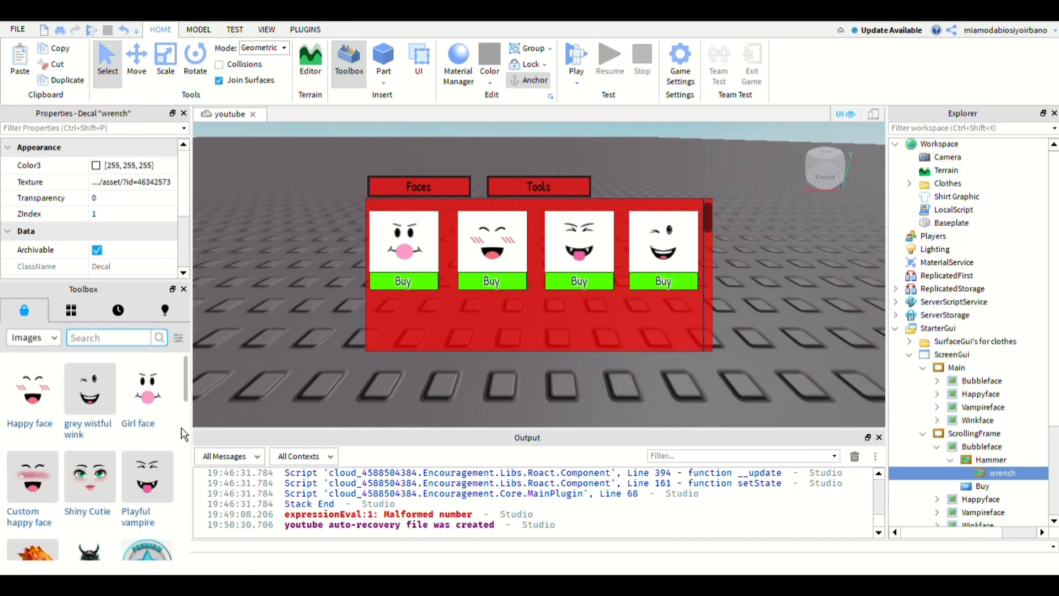
text(shovel)
key(Return)
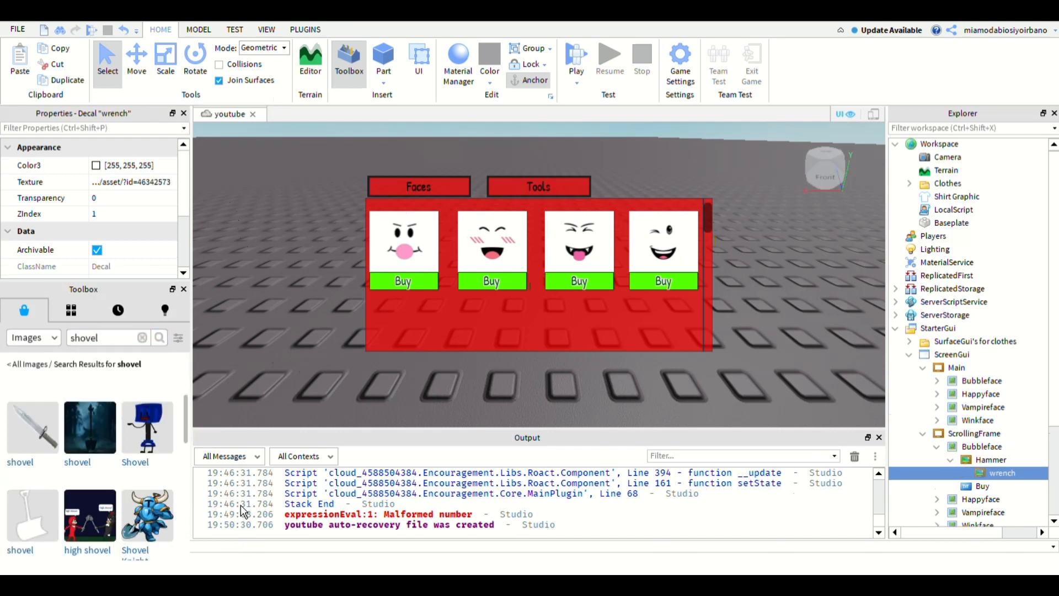
scroll(166, 453, down, 2)
click(166, 458)
- Search the Toolbox images for bucket and insert a wooden Bucket decal under the Stone-Shovel-icon decal
click(142, 338)
text(bucket)
key(Return)
click(90, 425)
- Copy the Hammer decal's texture ID into the Image property of the ScrollingFrame's Bubbleface
click(991, 460)
click(132, 182)
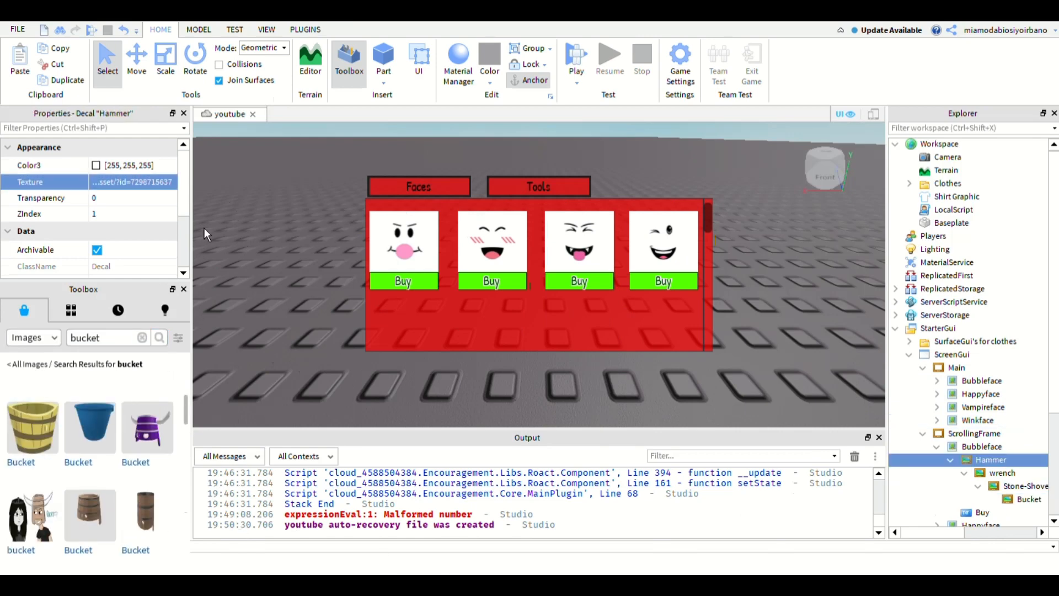
click(982, 447)
click(794, 413)
click(1010, 446)
scroll(132, 221, down, 8)
click(135, 204)
key(ctrl+v)
key(Return)
- Change the background colour of the ScrollingFrame's Bubbleface to white
scroll(132, 220, up, 5)
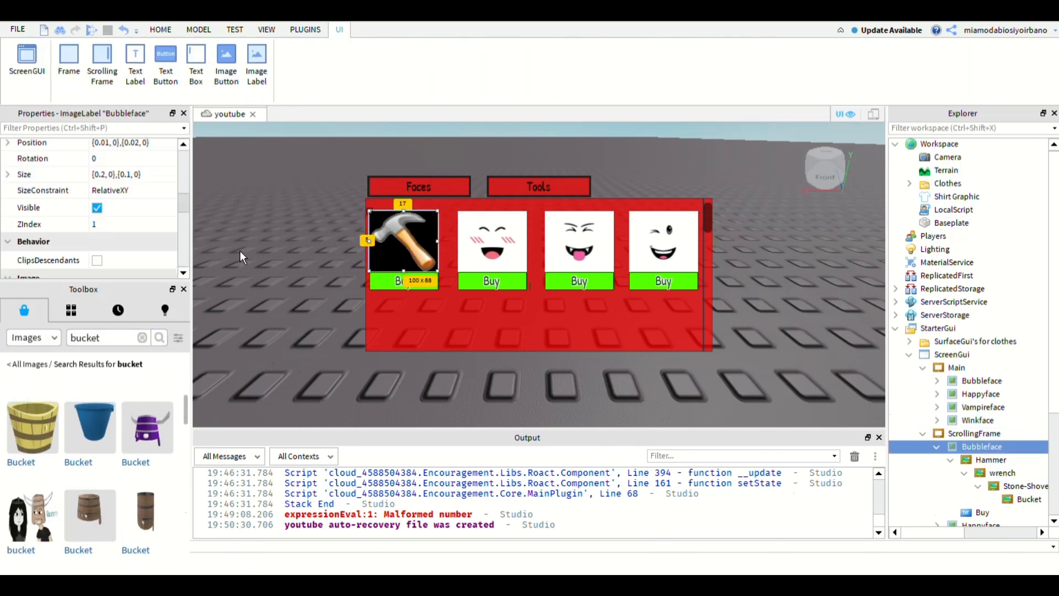
click(96, 177)
scroll(985, 425, down, 2)
- Copy the wrench decal's texture ID into the Image property of the ScrollingFrame's Happyface
click(1002, 401)
scroll(133, 210, up, 3)
click(132, 182)
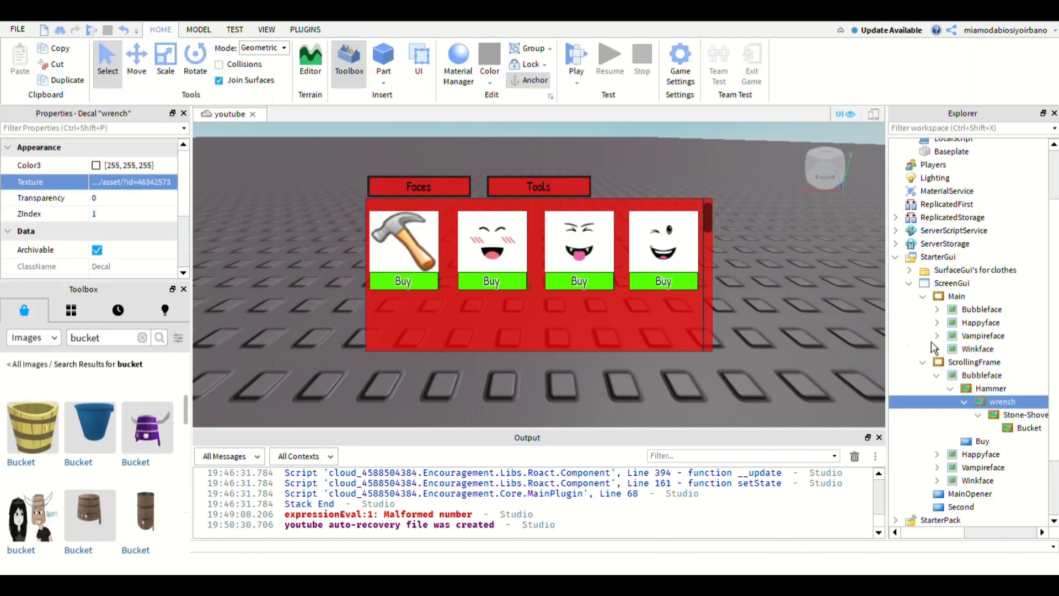
click(981, 454)
scroll(133, 221, down, 4)
click(133, 177)
key(ctrl+v)
key(Return)
- Set the BackgroundColor3 of the ScrollingFrame's Happyface to 255, 255, 255
drag(179, 223, 179, 168)
click(133, 233)
text(255,255,255)
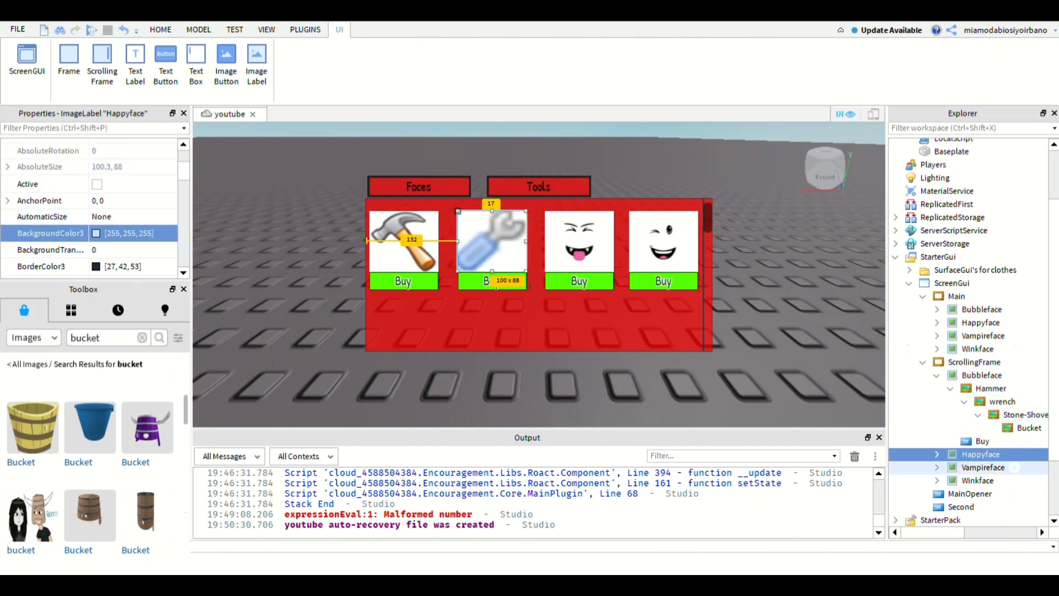
- Copy the Stone-Shovel-icon decal's texture ID into the Image property of the ScrollingFrame's Vampireface
click(1024, 415)
scroll(132, 221, up, 3)
click(133, 182)
click(984, 468)
scroll(132, 221, down, 6)
click(132, 198)
key(ctrl+v)
key(Return)
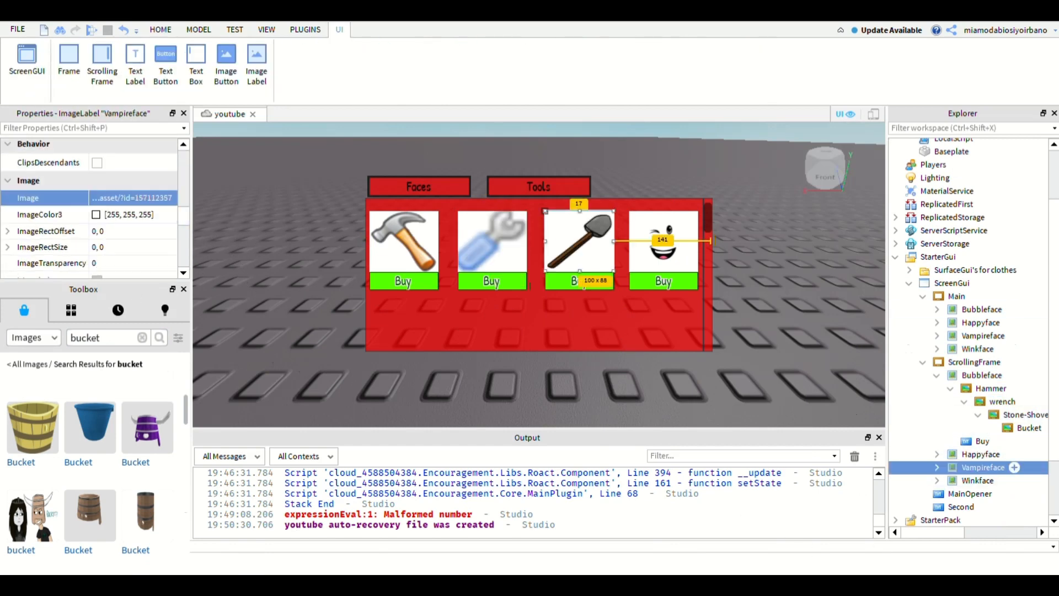
- Copy the Bucket decal's texture ID into the Image property of the ScrollingFrame's Winkface
click(1029, 429)
click(132, 183)
click(977, 480)
scroll(132, 221, down, 6)
click(133, 213)
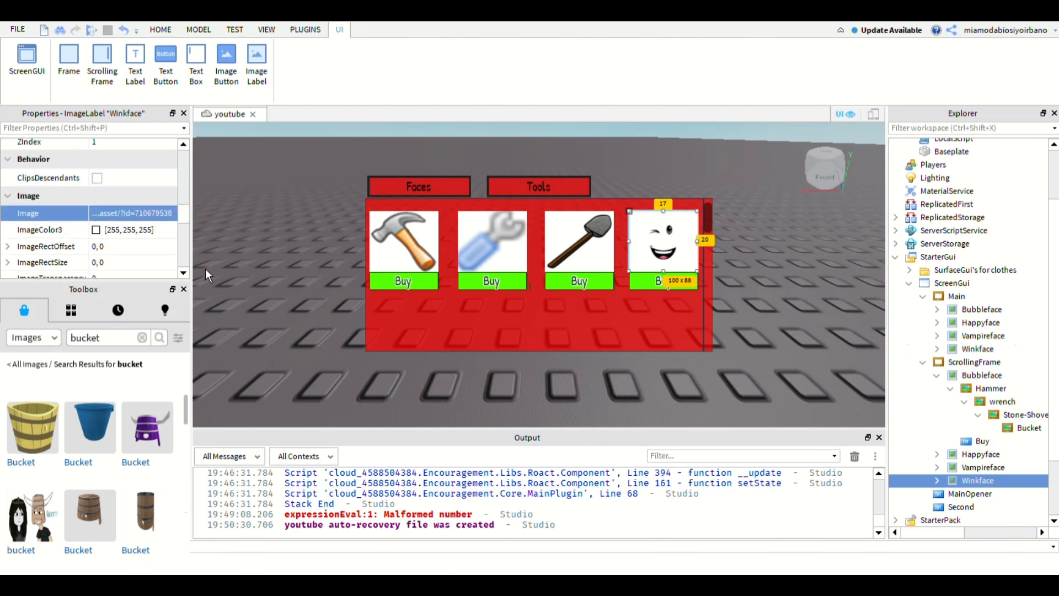
key(ctrl+v)
key(Return)
- Delete the Hammer decal with its nested decals, and select the collapsed Bubbleface in the ScrollingFrame
click(1029, 429)
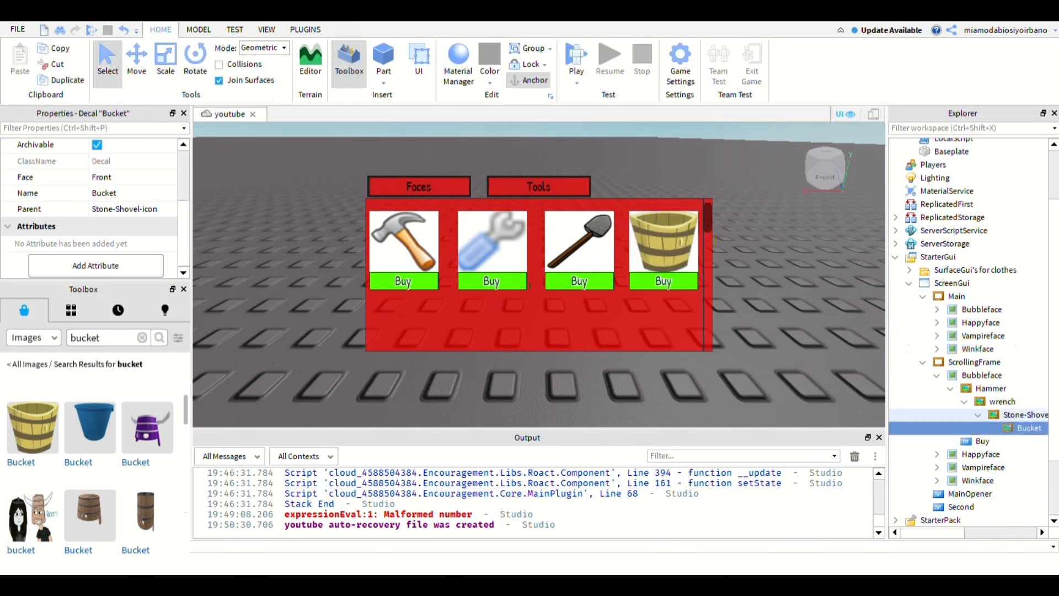
click(991, 388)
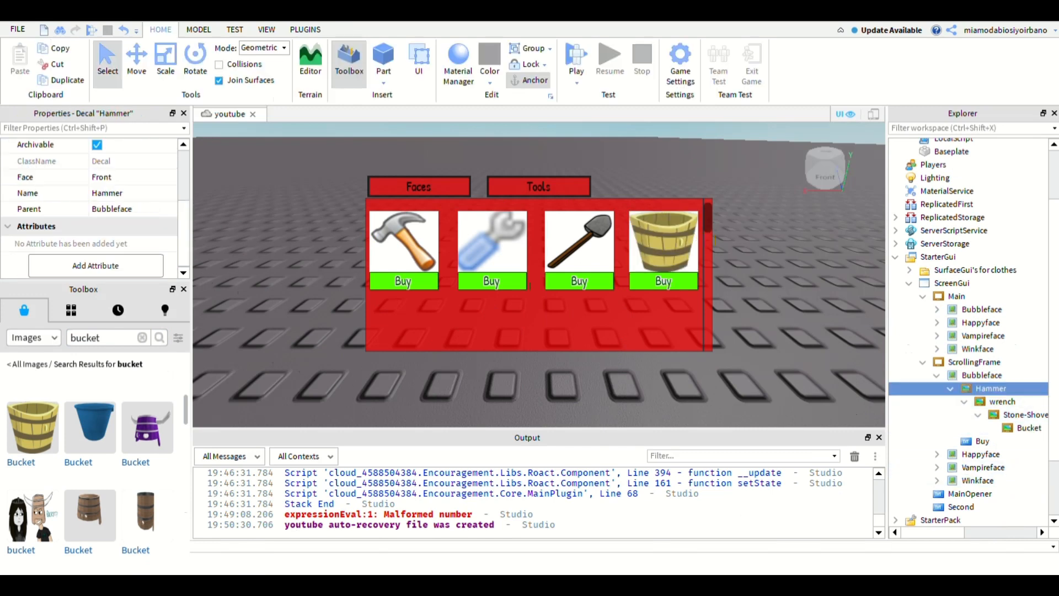
key(Delete)
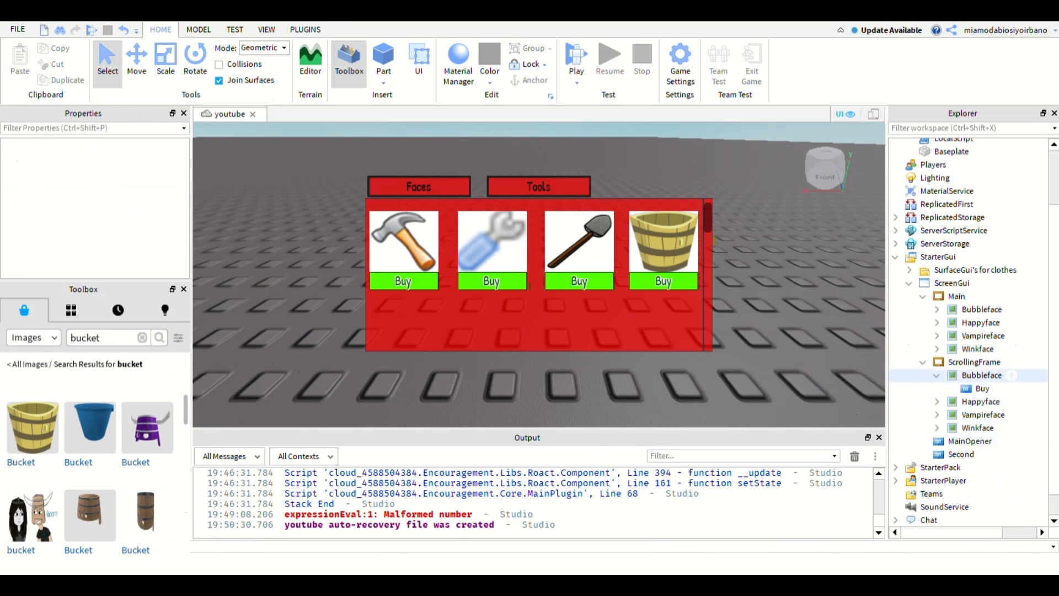
click(937, 376)
click(983, 375)
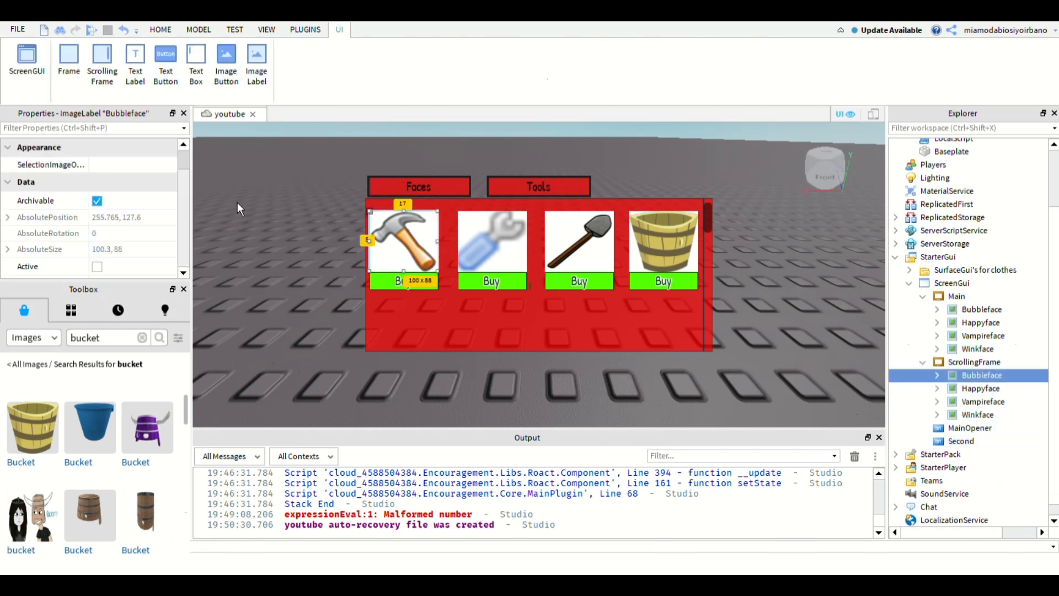
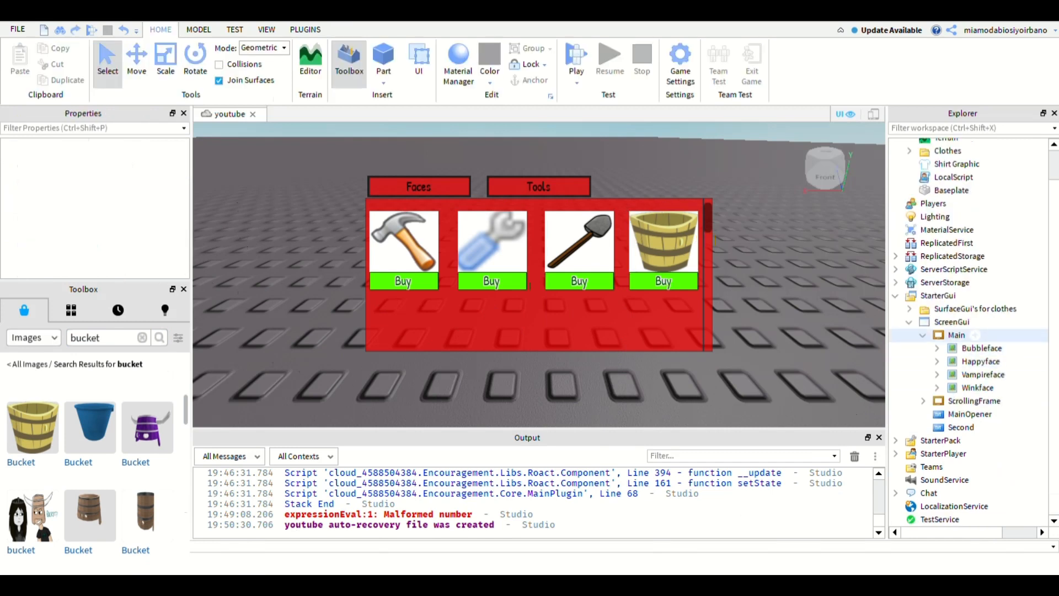
- Add a text button directly under the ScreenGui and select it
scroll(966, 336, up, 2)
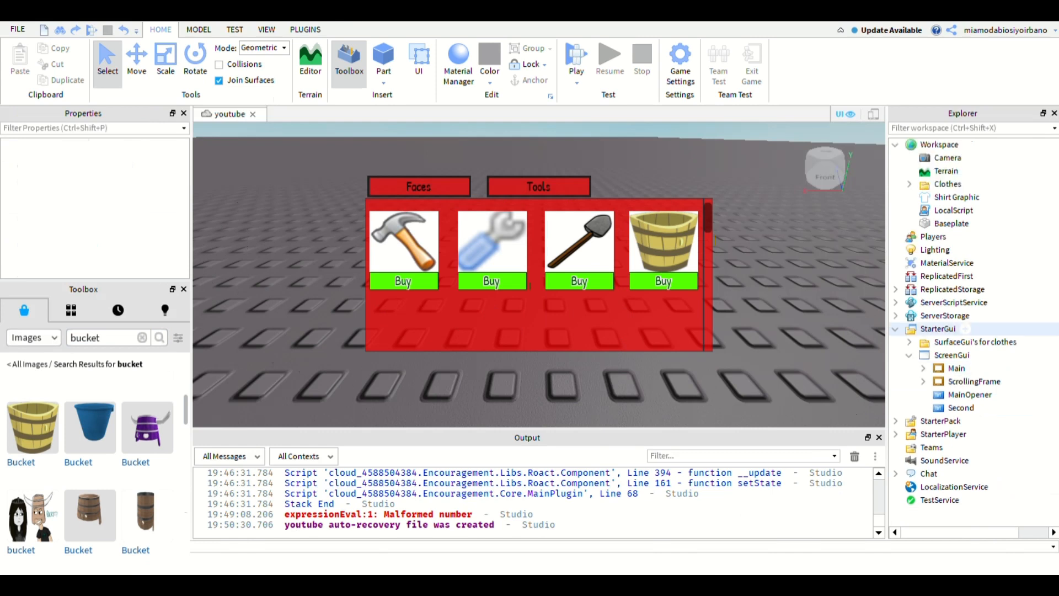
click(923, 368)
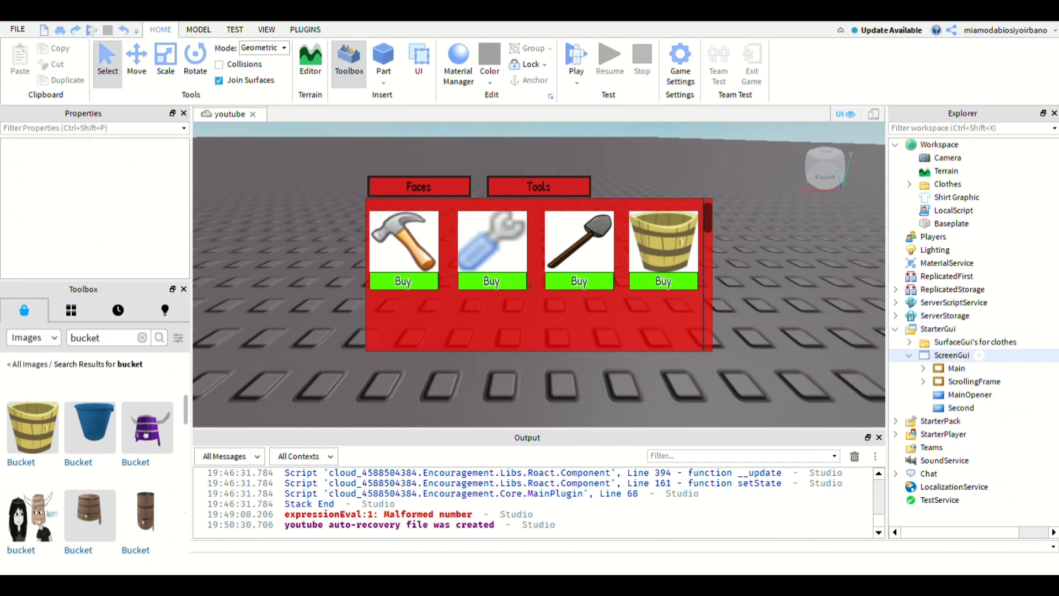
click(951, 355)
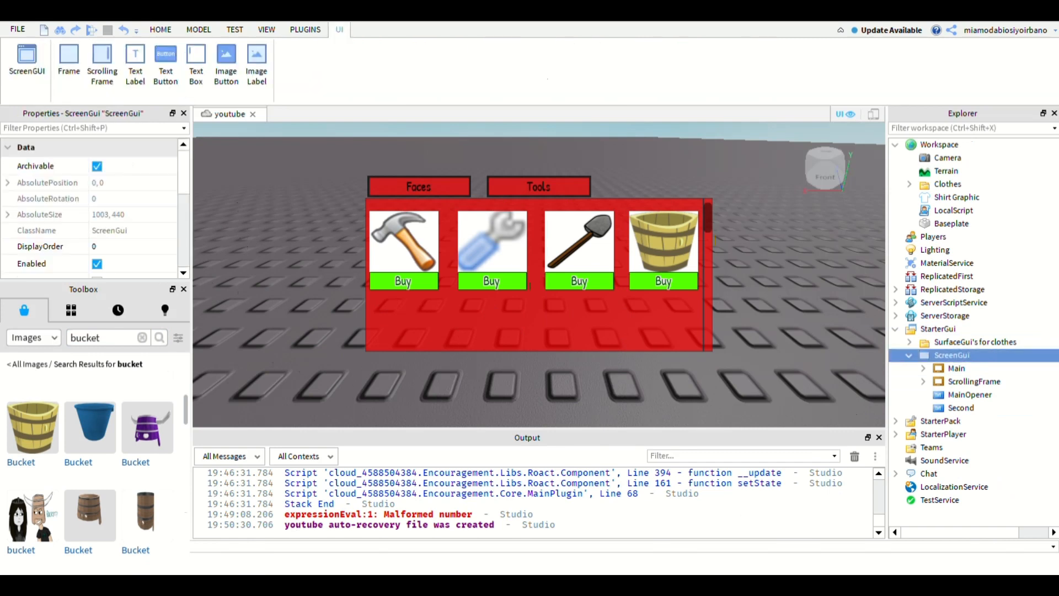
click(166, 64)
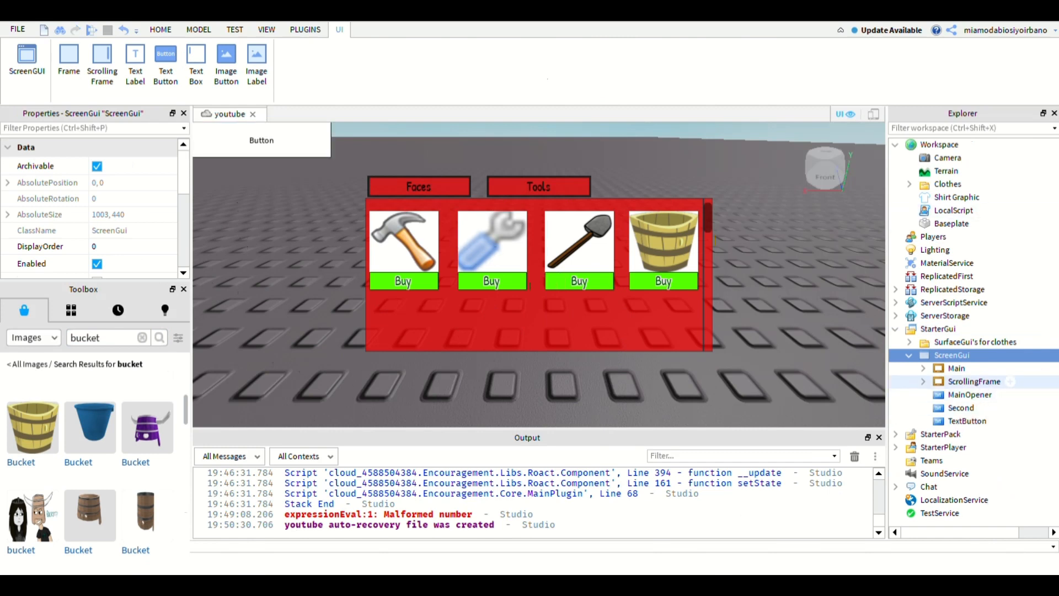
click(975, 382)
click(958, 368)
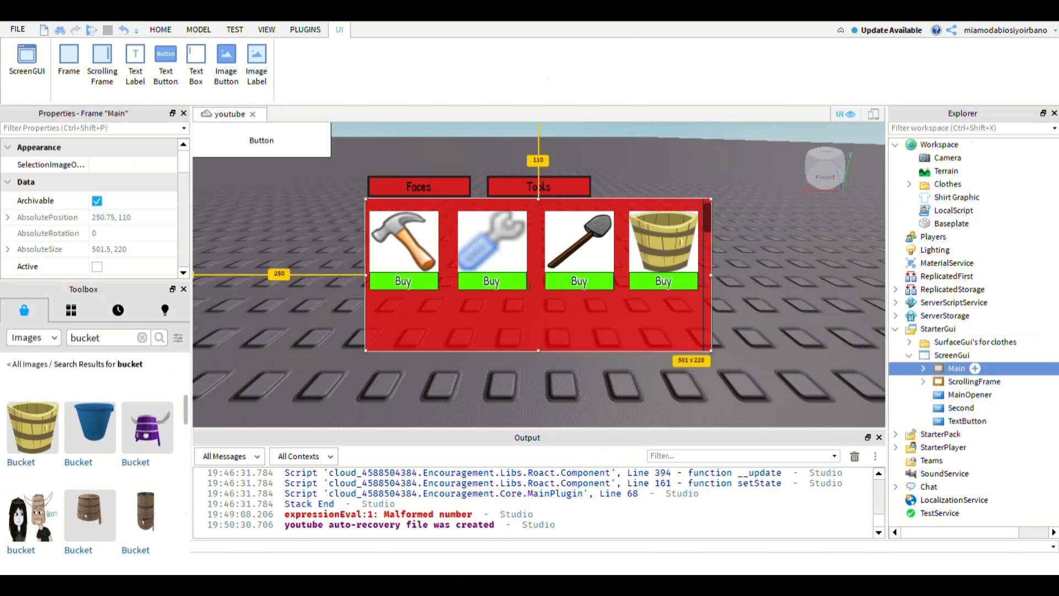
click(962, 408)
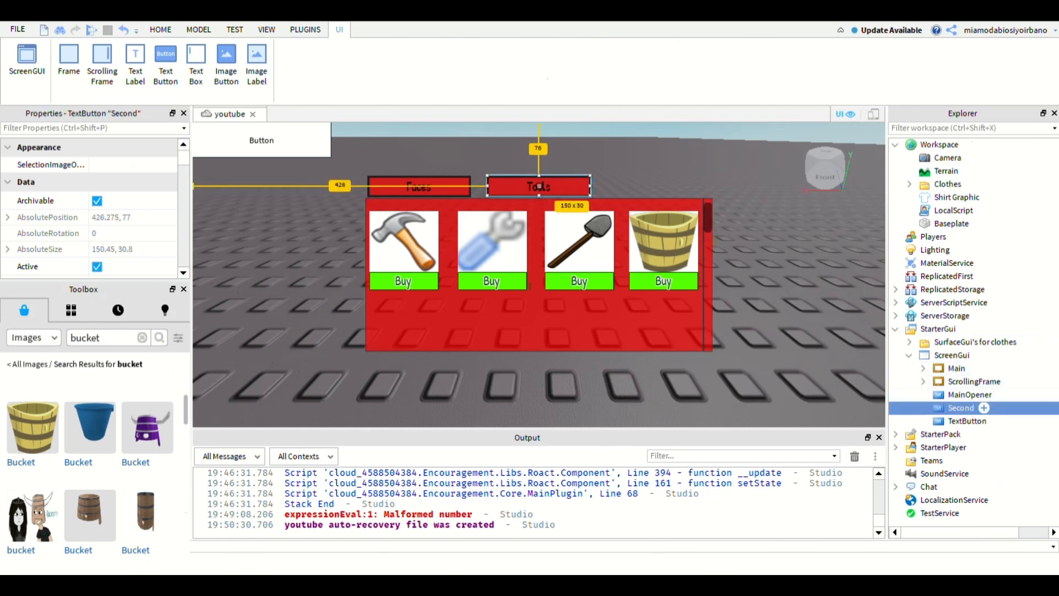
click(967, 421)
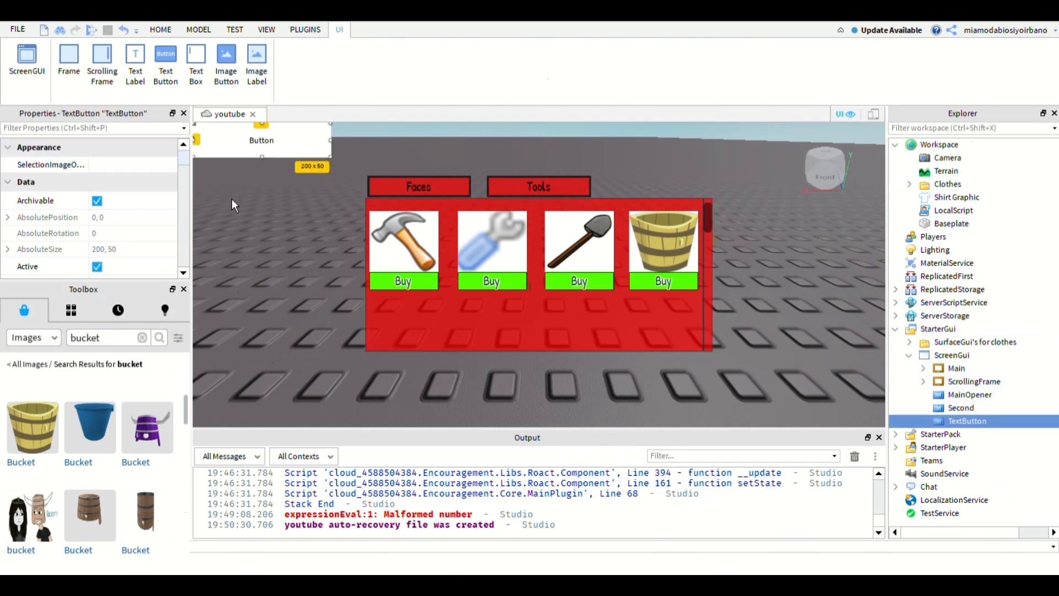
- Set the new text button's Text to X and enable TextScaled
mouse_move(184, 158)
mouse_down()
mouse_move(187, 251)
mouse_move(184, 234)
mouse_up()
click(143, 246)
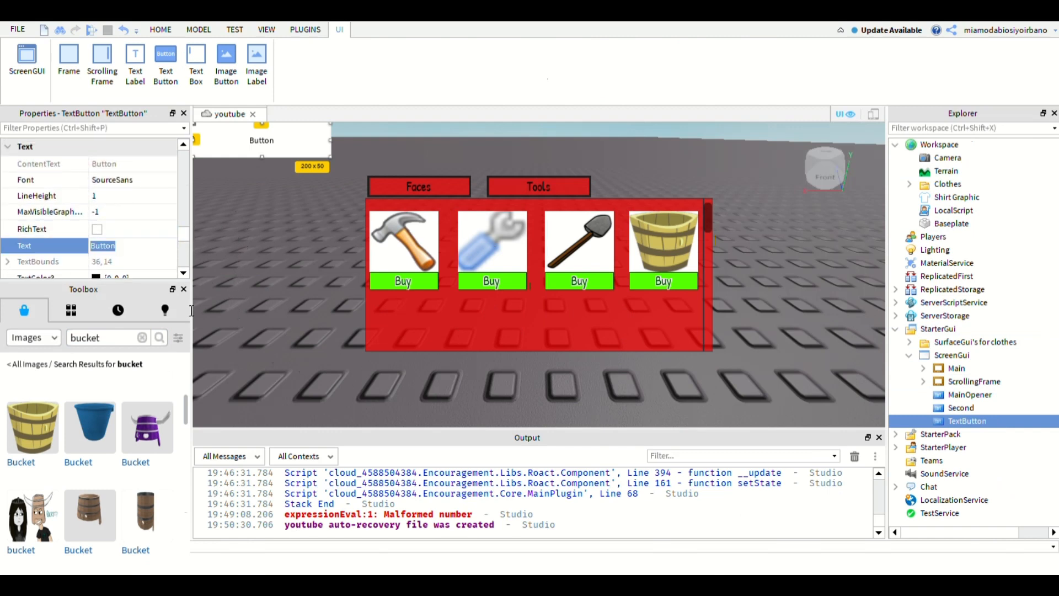
text(X)
key(Return)
drag(183, 233, 183, 197)
click(97, 229)
- Set the X button's Size to {0.03, 0},{0.07, 0}
click(153, 174)
text(0.1,0.1)
key(Return)
double_click(102, 174)
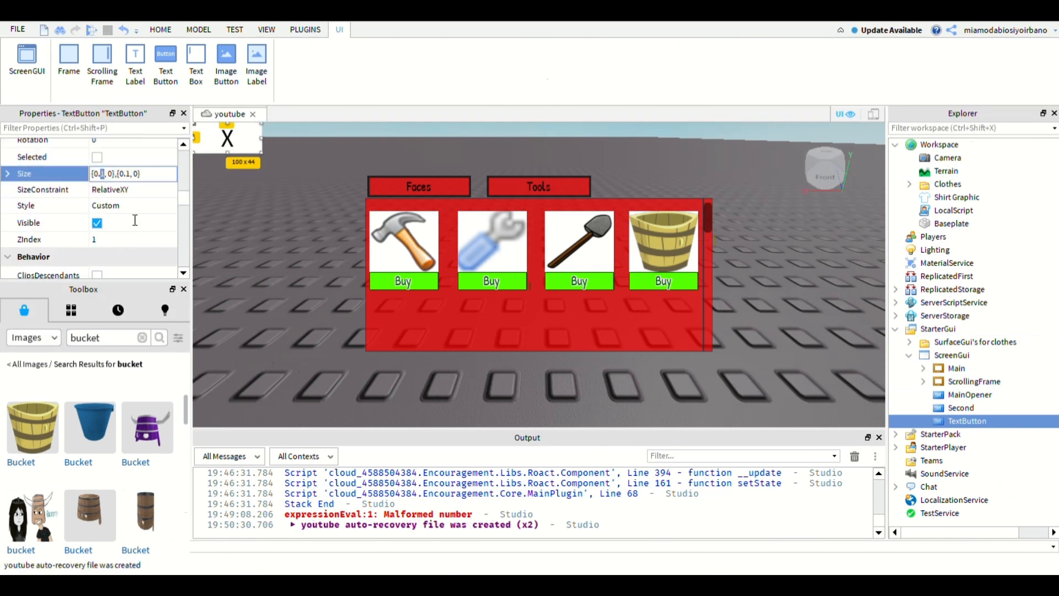
text(03)
key(Return)
double_click(131, 174)
text(07)
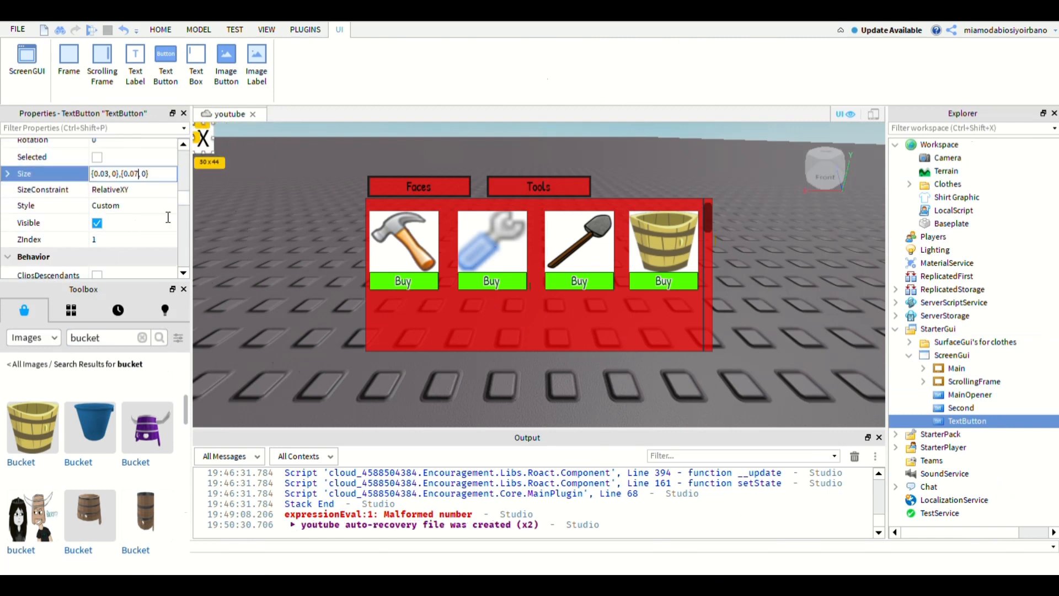
key(Return)
- Adjust the X button's horizontal Position scale to 0.72 so it sits near the shop frame's right edge
scroll(169, 218, up, 2)
click(132, 188)
text(0.4,0)
key(Return)
click(132, 188)
text(0.8,0)
key(Return)
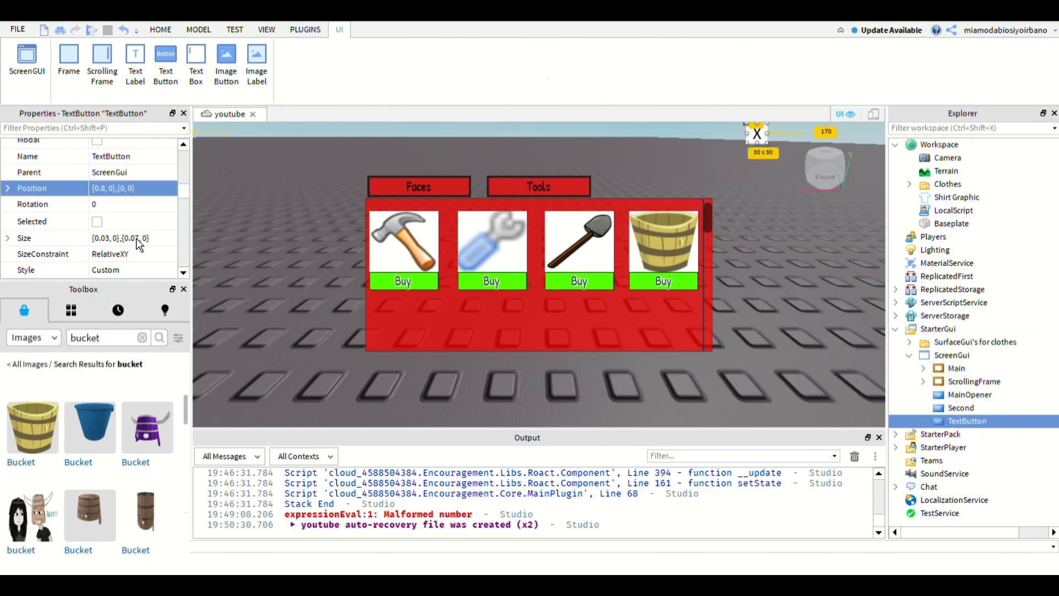
double_click(103, 188)
text(7)
key(Return)
double_click(102, 188)
text(75)
key(Return)
double_click(103, 188)
text(72)
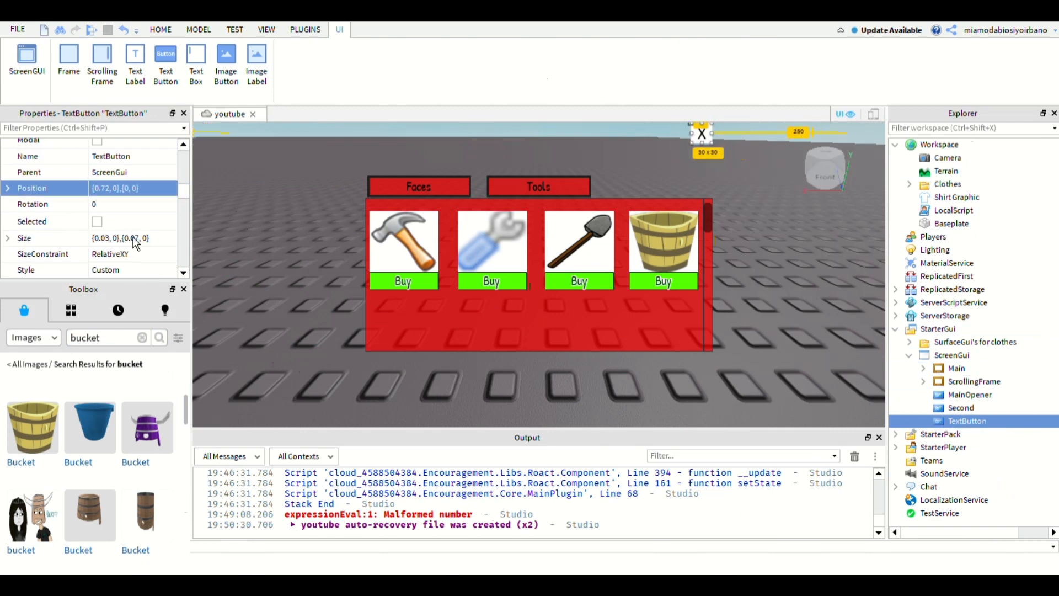
- Adjust the X button's vertical Position scale to 0.17 so it sits just above the shop frame
double_click(129, 188)
text(0.19)
key(Return)
scroll(170, 195, down, 2)
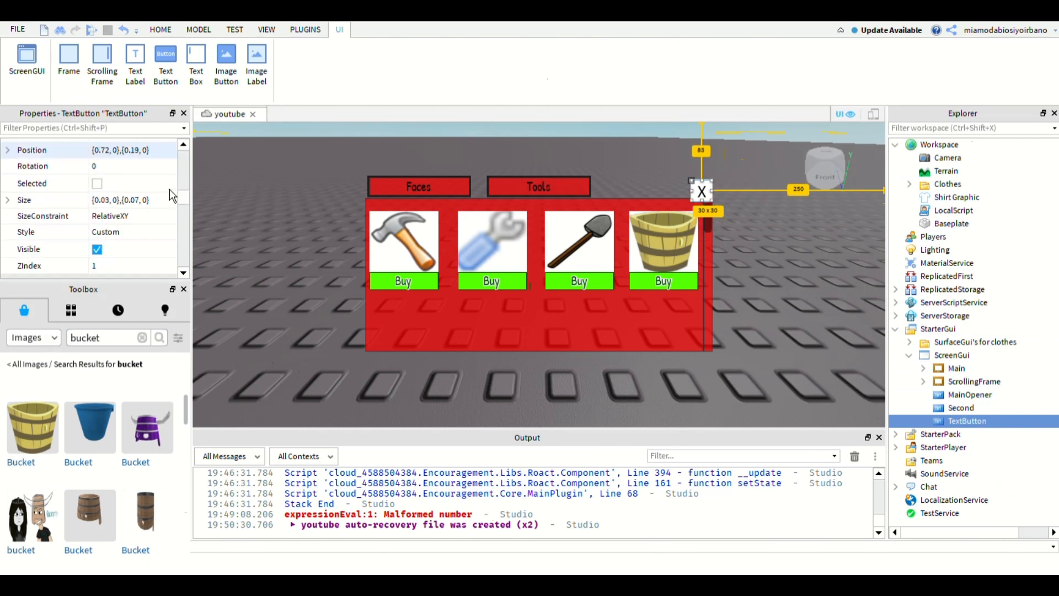
double_click(130, 150)
text(0.17)
key(Return)
- Set the X button's BackgroundColor3 to 0, 0, 0 and its BackgroundTransparency to 0.2
scroll(130, 221, up, 4)
click(130, 179)
text(0,0,0)
key(Return)
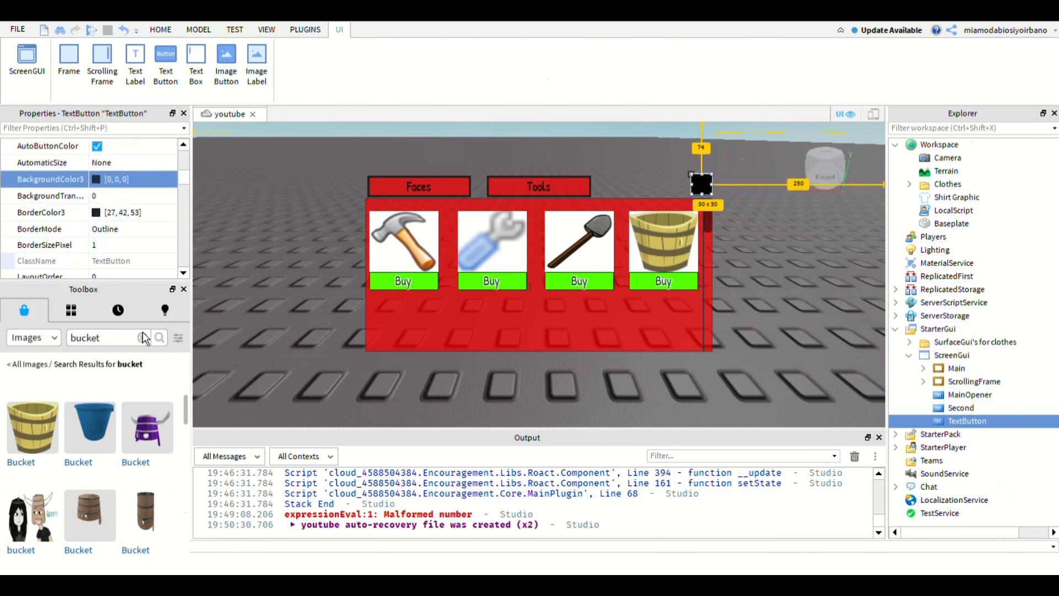
click(131, 196)
text(0.2)
key(Return)
- Set the X button's BorderColor3 to 0, 0, 0
click(131, 212)
text(0,0,0)
key(Return)
- Set the X button's TextColor3 to 255, 0, 0
drag(184, 177, 237, 307)
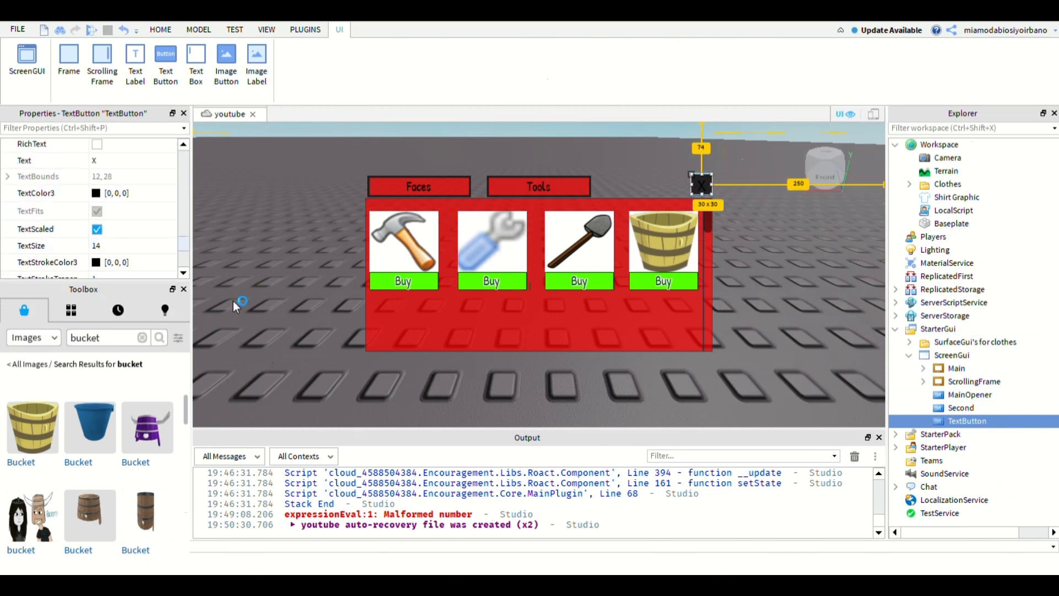
click(130, 193)
text(255,0,0)
key(Return)
- Set the X button's TextStrokeTransparency to 0 and its TextStrokeColor3 to 255, 0, 0
scroll(131, 221, down, 2)
click(130, 219)
text(0)
click(131, 202)
text(255,0,0)
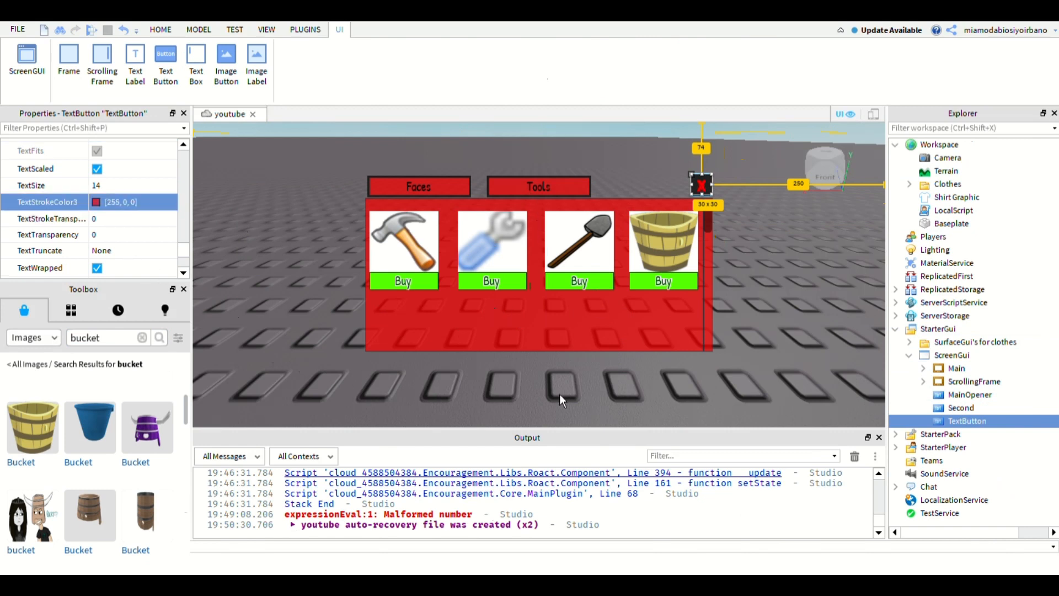
- Pick dark red 170, 0, 0 for the X button's TextColor3 and choose a different colour for its TextStrokeColor3
scroll(110, 210, up, 2)
click(96, 193)
click(627, 359)
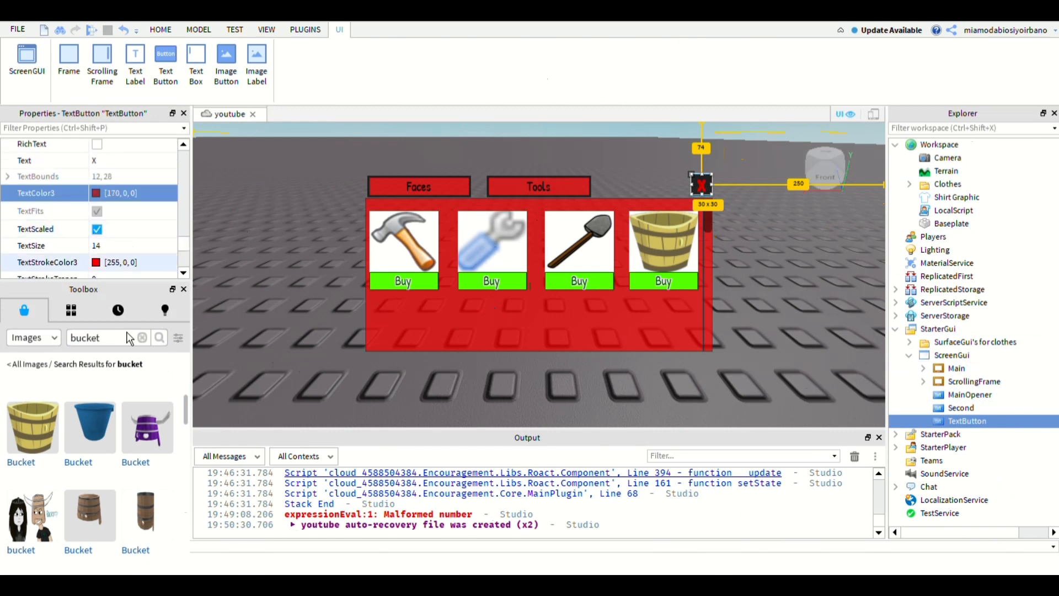
click(96, 262)
click(795, 381)
- Set the X button's height scale to 0.065 and its vertical Position scale to 0.177
click(972, 421)
scroll(138, 243, down, 2)
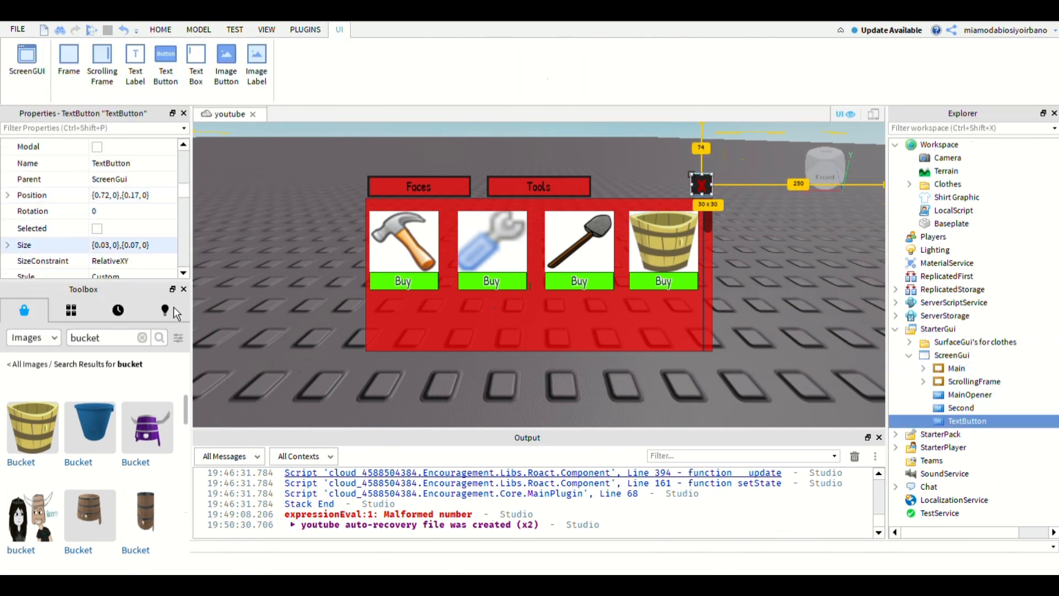
double_click(135, 245)
key(Return)
double_click(135, 245)
text(065)
key(Return)
double_click(135, 195)
text(177)
key(Return)
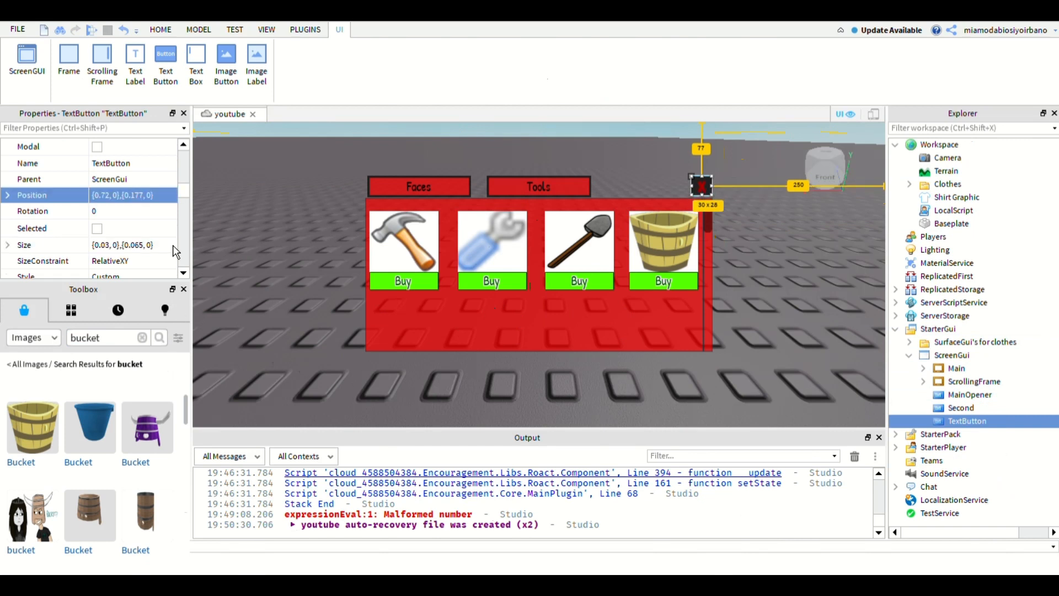
- Set the X button's BorderSizePixel to 3 and its vertical Position scale to 0.179
click(243, 199)
click(968, 421)
drag(184, 158, 183, 181)
click(122, 180)
click(237, 198)
click(968, 421)
double_click(135, 208)
text(179)
key(Return)
click(240, 221)
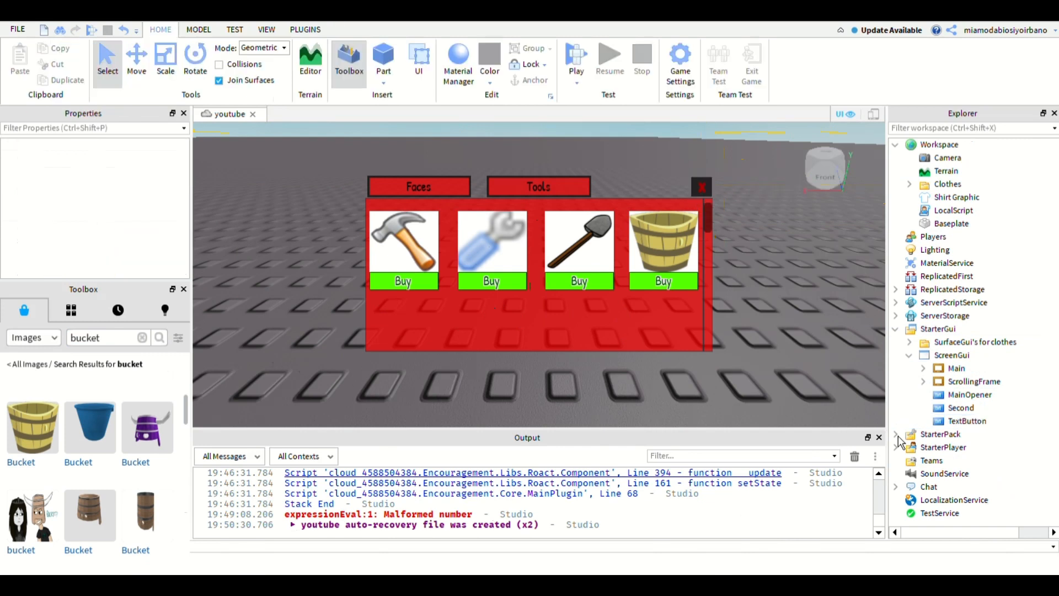
- Rename the X text button as Close
click(967, 421)
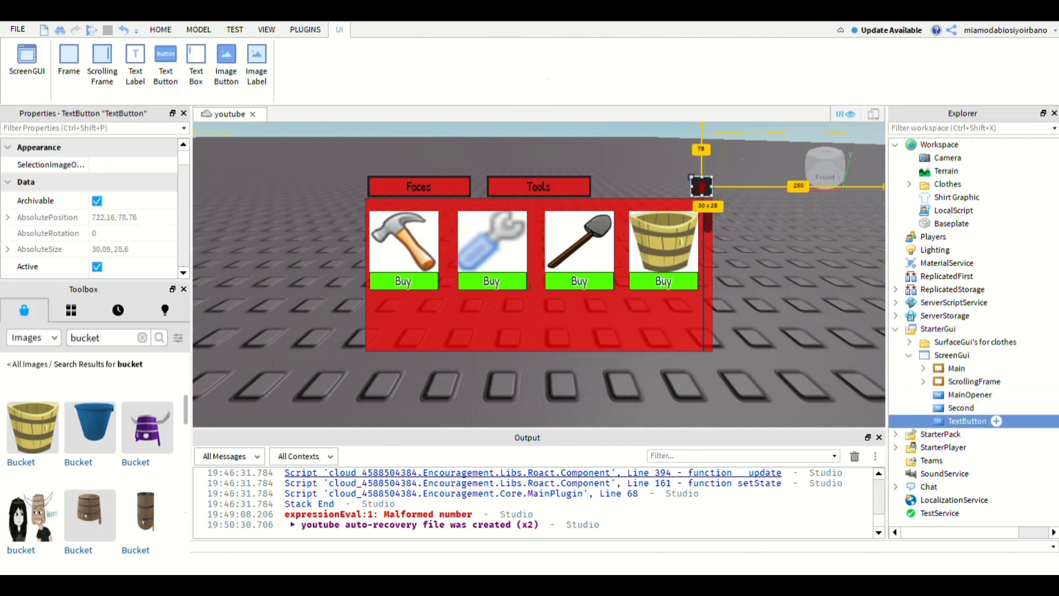
drag(183, 158, 183, 185)
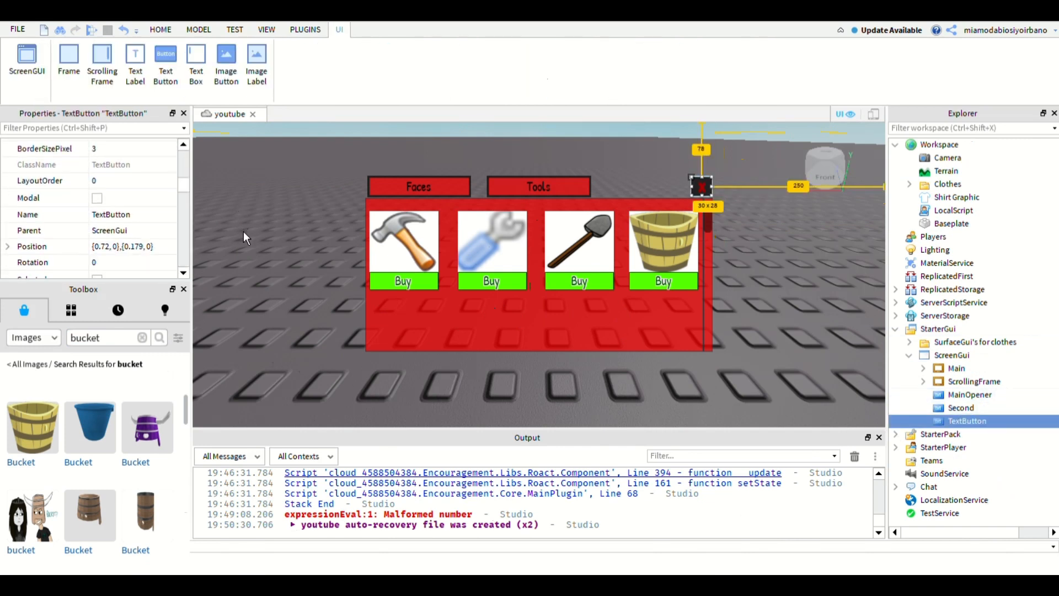
key(F2)
text(Close)
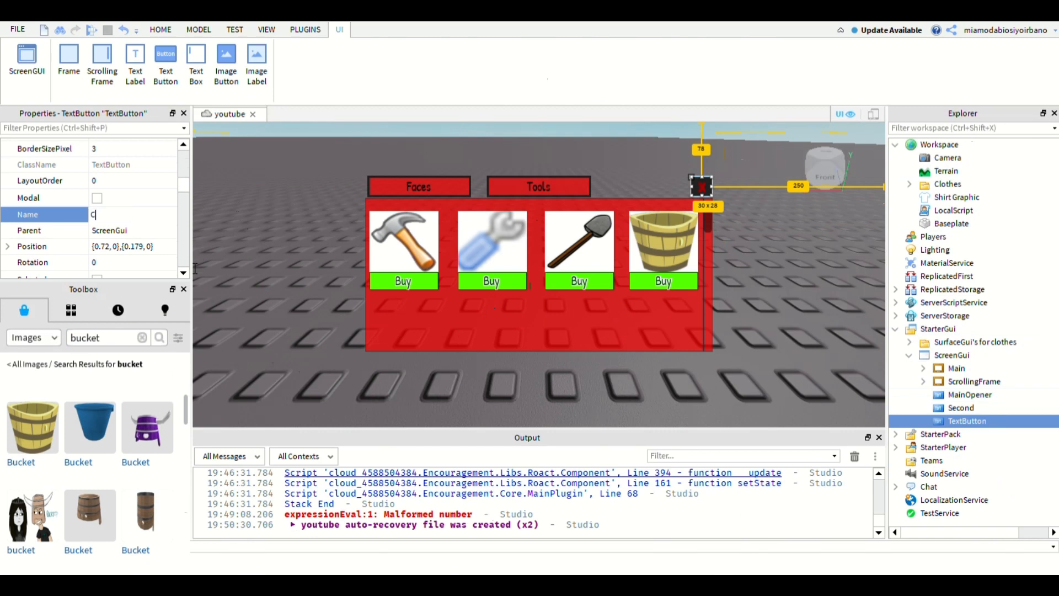
key(Return)
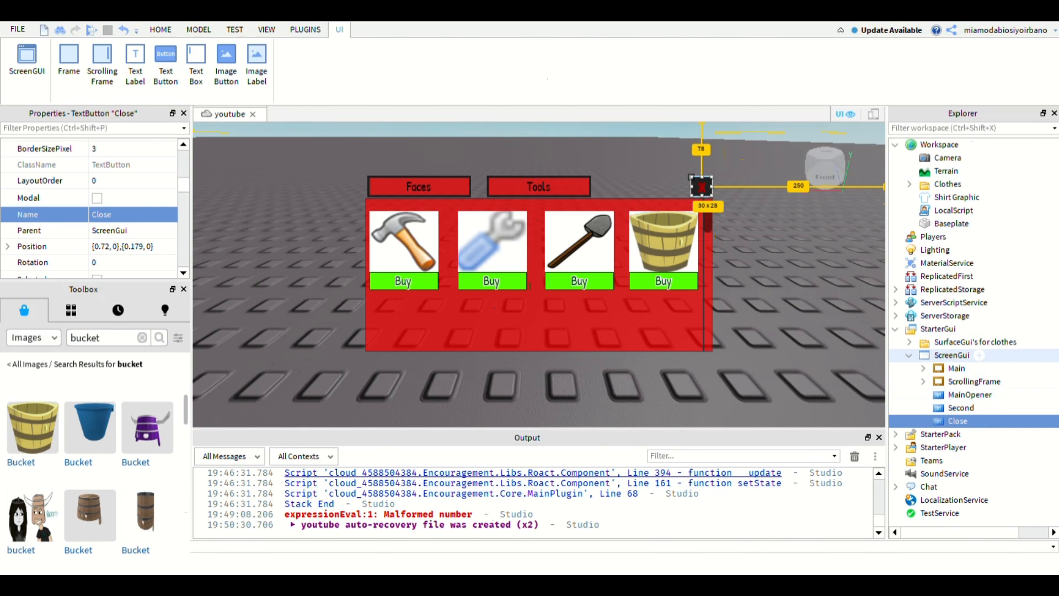
- Add another text button to the ScreenGui and name it Open
click(951, 355)
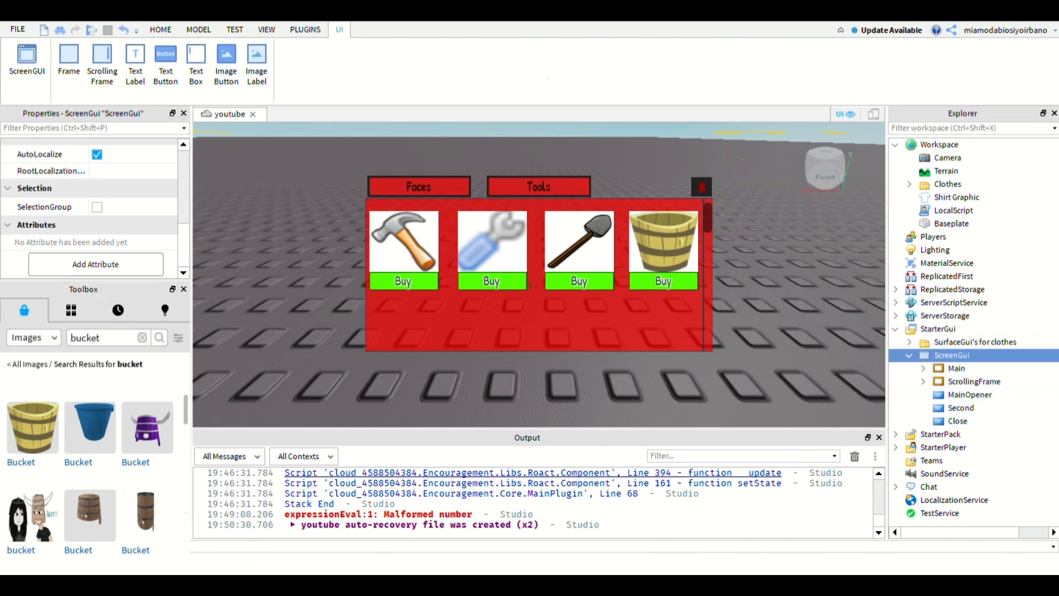
click(165, 64)
click(967, 435)
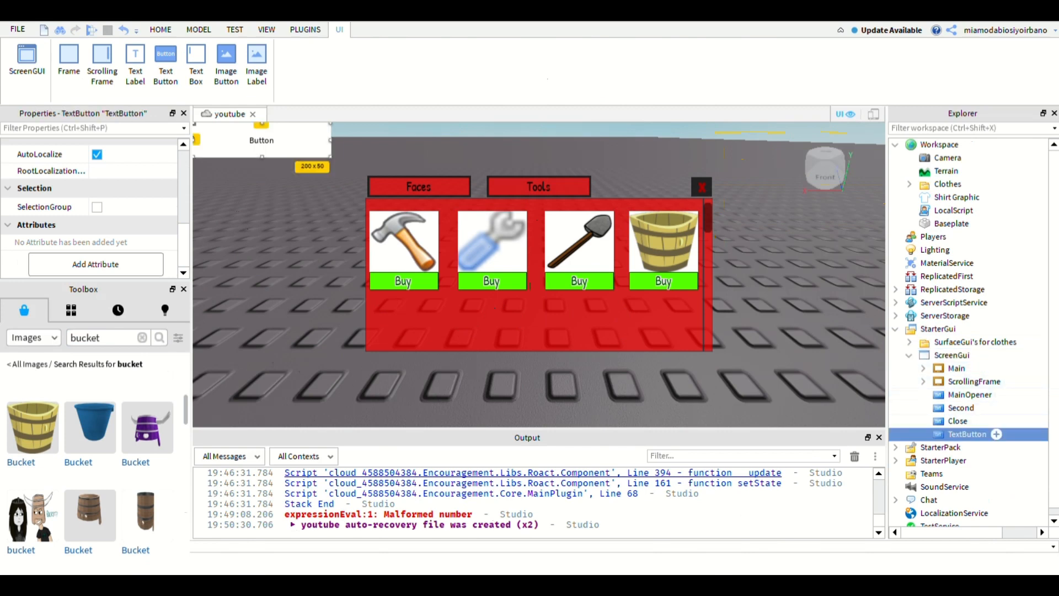
click(111, 236)
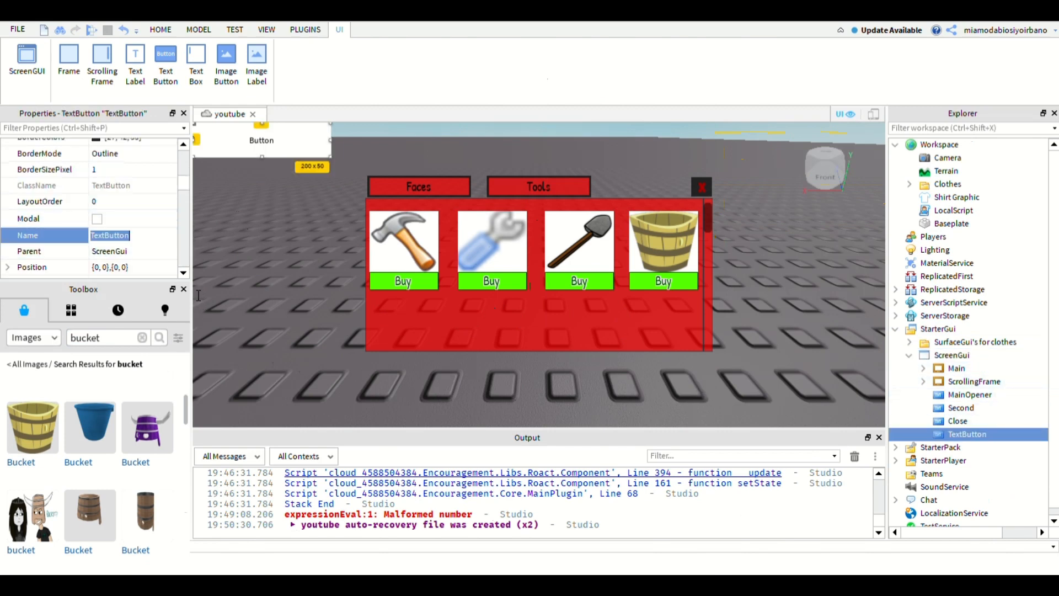
text(Open)
key(Return)
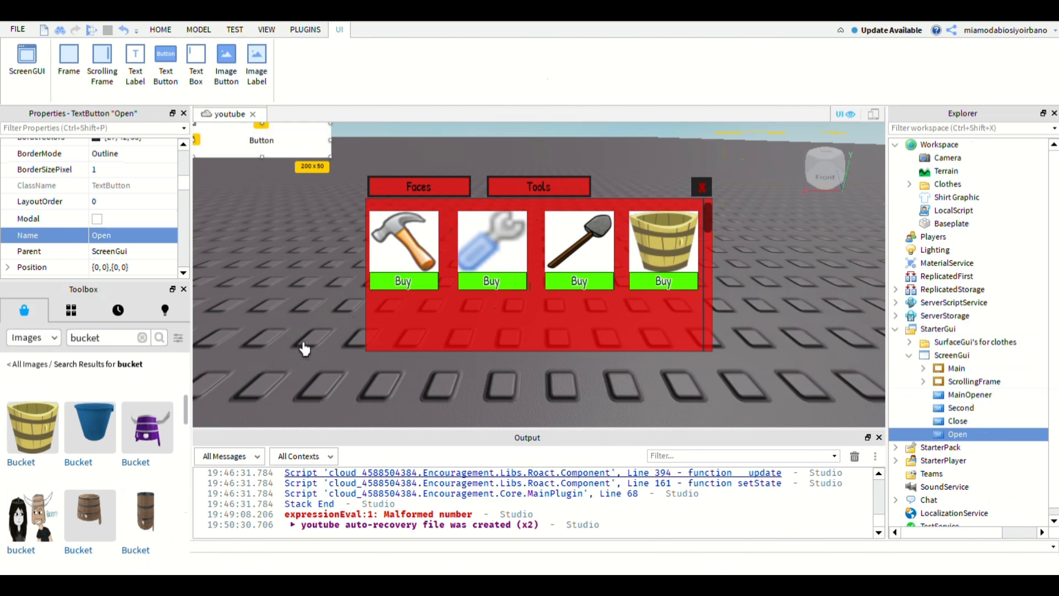
- Try to set the Open button's Size to scale values 0.2 wide and 0.1 high
drag(183, 182, 184, 194)
click(128, 214)
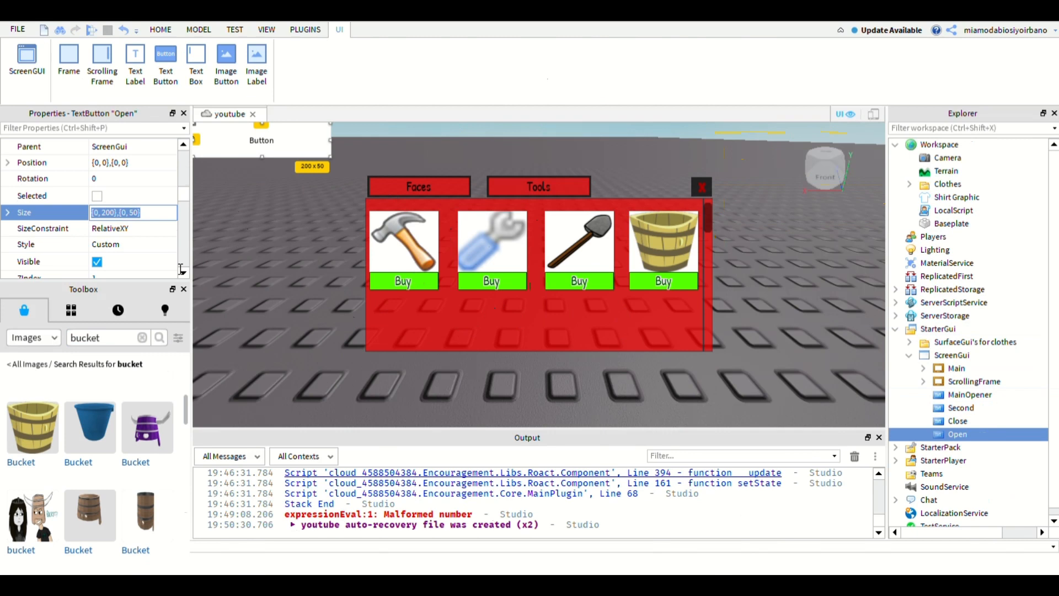
text(0)
text(.2,0)
text(0.1)
key(Return)
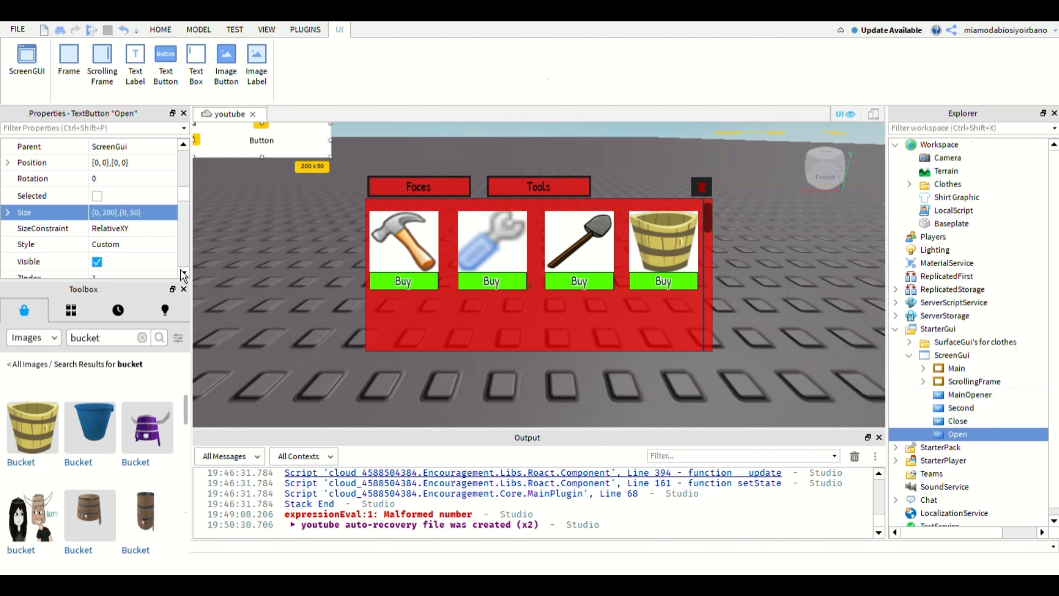
- Give the Open button a scale-based Size of {0.1, 0},{0.2, 0}
key(Return)
text(0.)
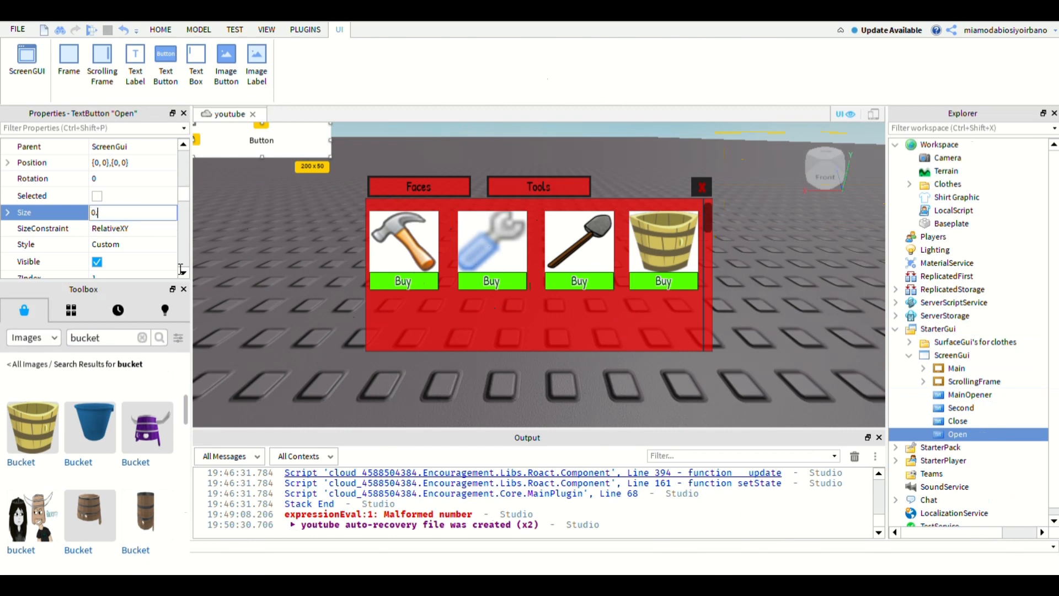
text(2, 0},{0.2, 0)
key(Return)
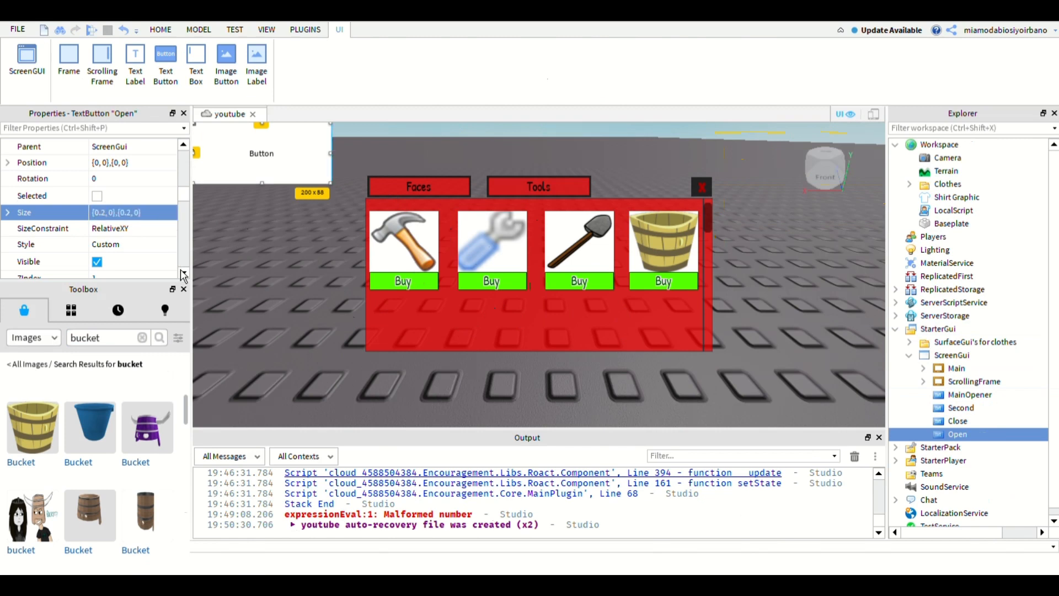
double_click(102, 213)
text(1)
key(Return)
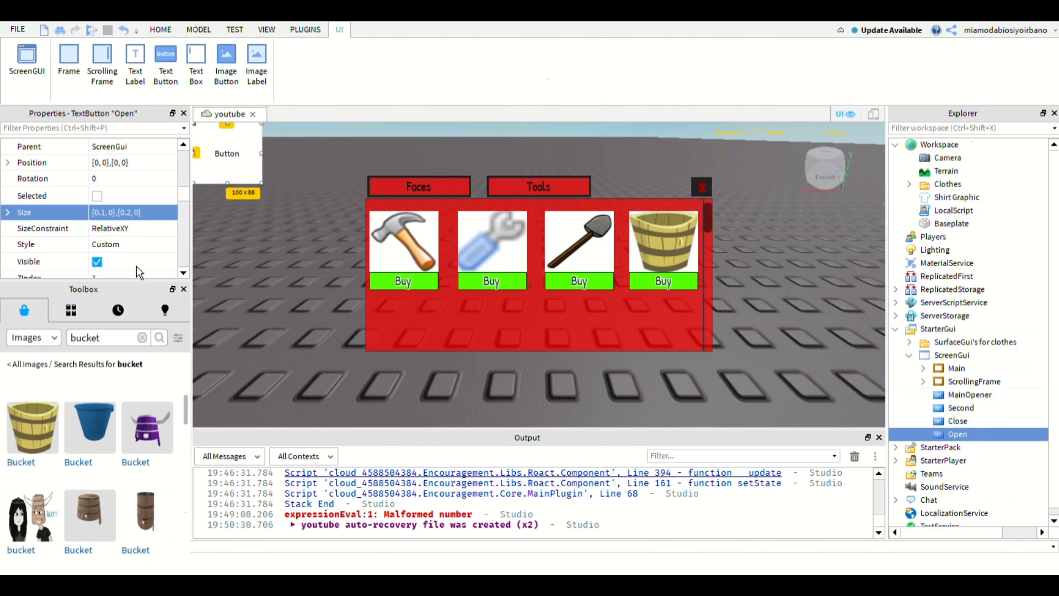
- Set the Open button's Size to {0.15, 0},{0.1, 0}
double_click(104, 213)
click(103, 212)
click(105, 212)
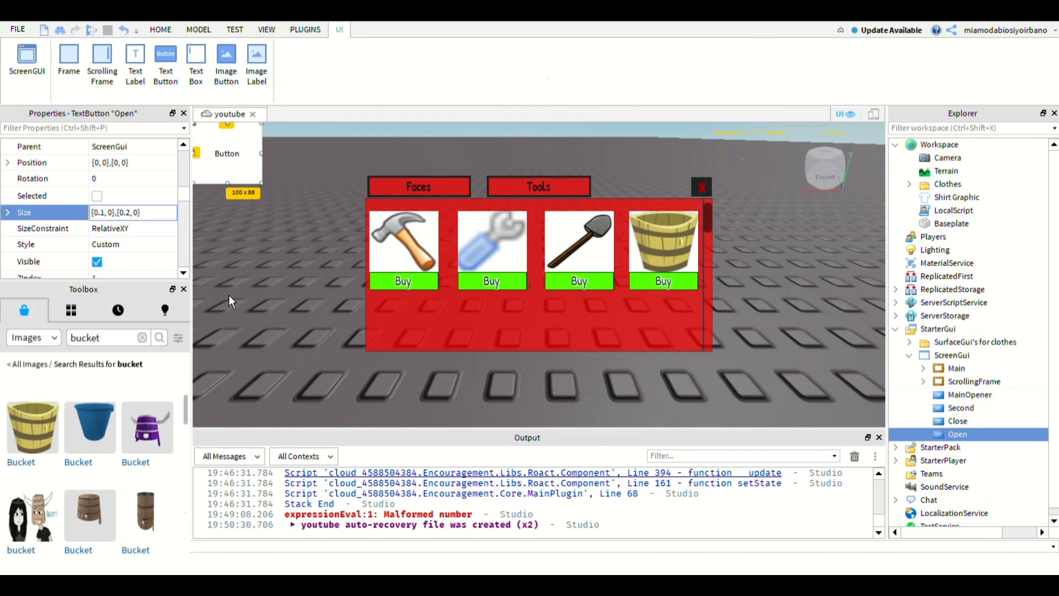
text(5)
key(Right)
key(Right)
key(Right)
key(Right)
key(Right)
key(Right)
key(Right)
key(Right)
key(Delete)
text(1)
key(Return)
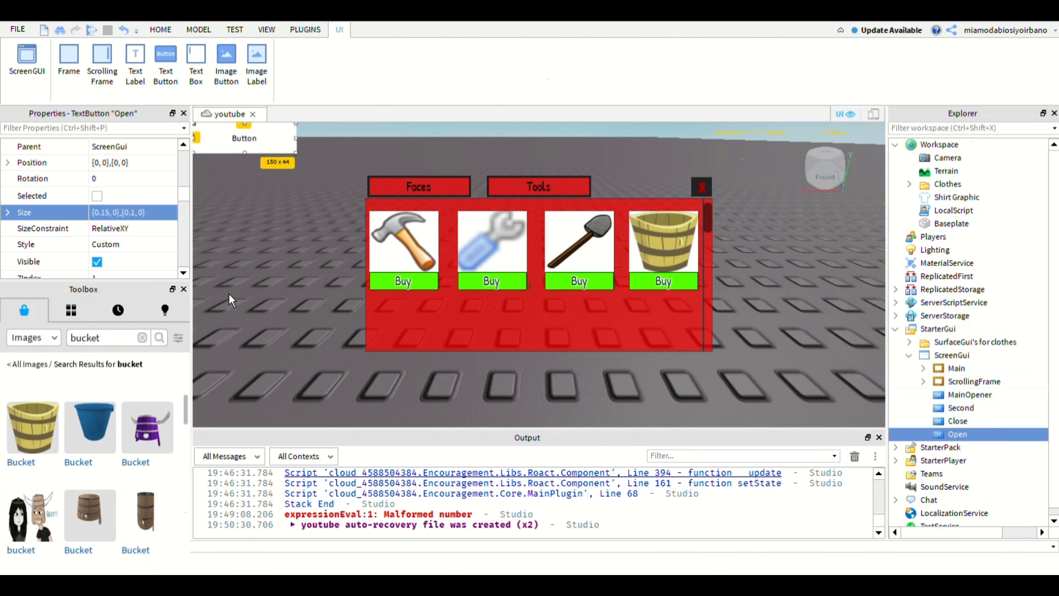
- Set the Open button's Position to {0, 0},{0.5, 0}
click(138, 163)
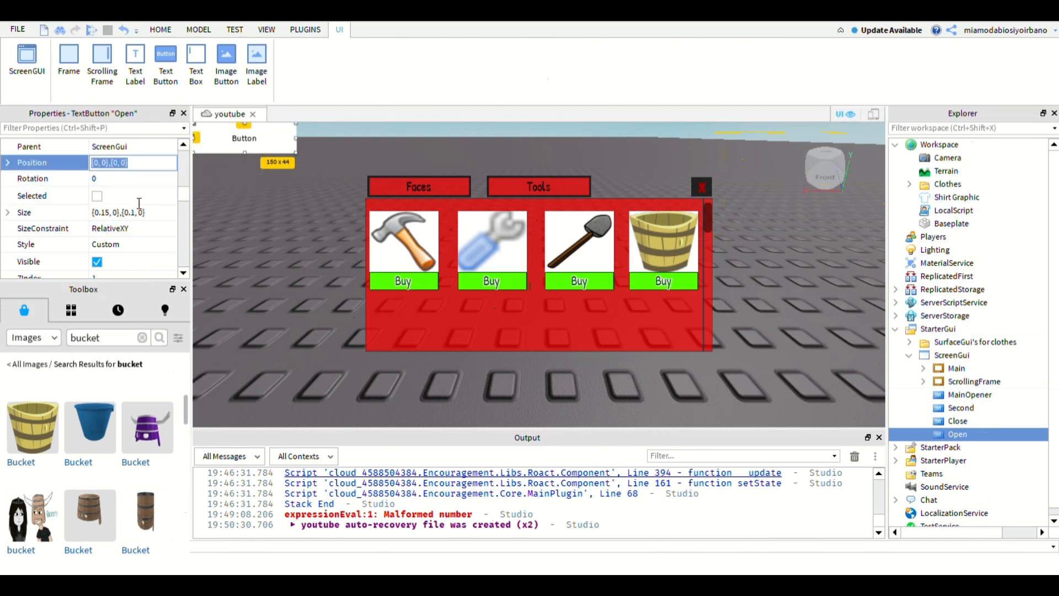
text({0, 0},{0.5, 0})
key(Return)
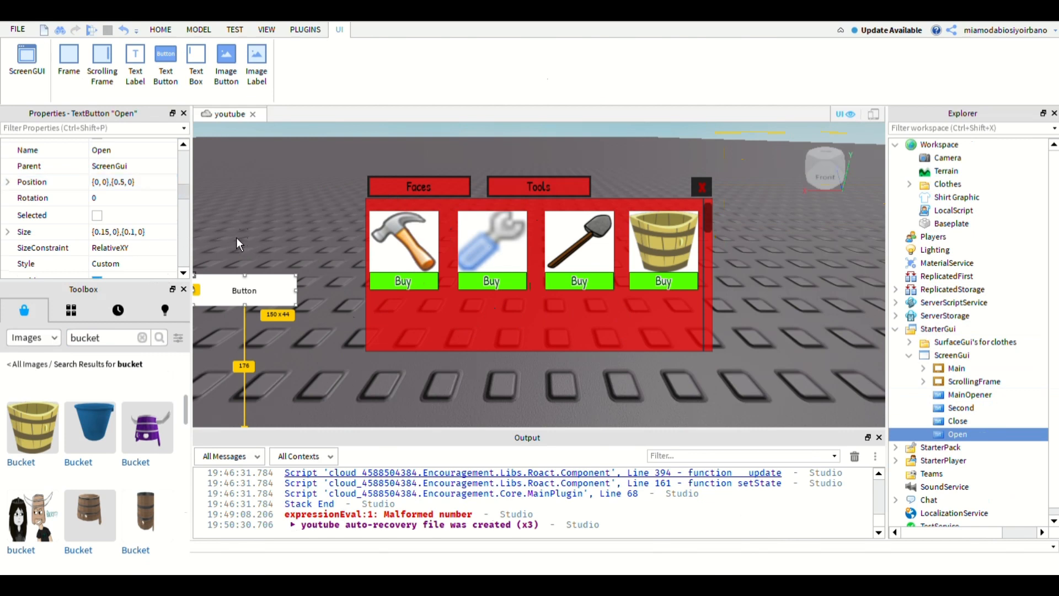
- Give the Open button a dark red background colour of [212, 0, 0]
scroll(170, 231, up, 5)
click(170, 230)
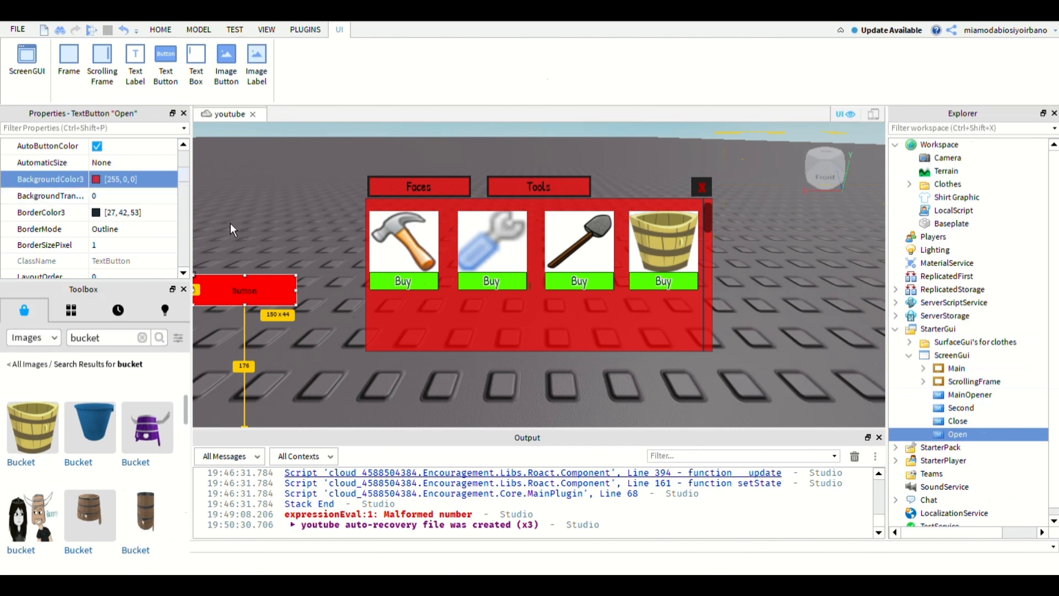
scroll(133, 223, up, 1)
click(96, 205)
click(167, 258)
click(96, 205)
click(166, 258)
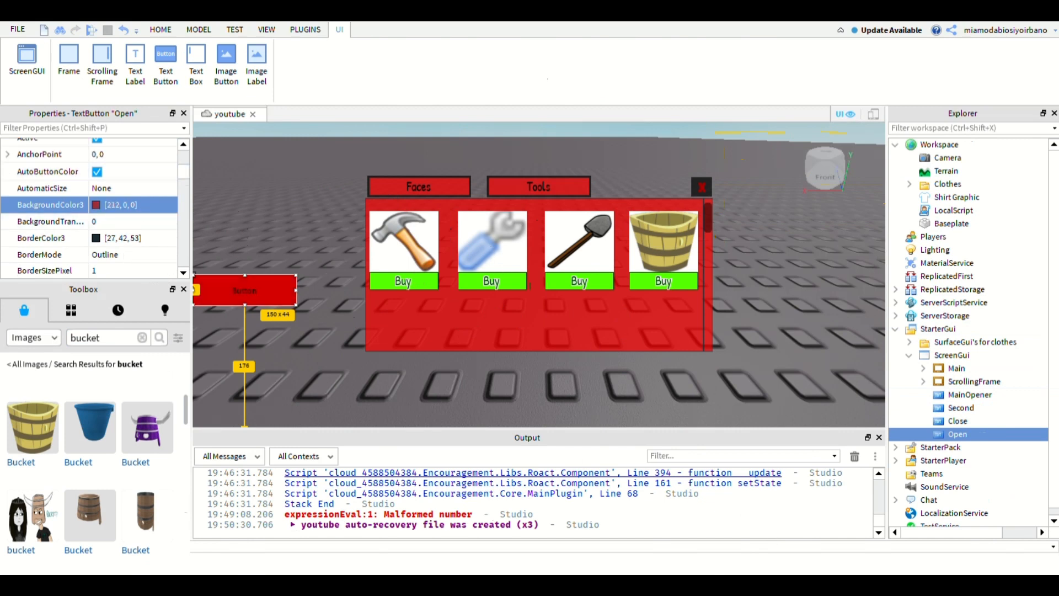
- Match the Open button's border and font to those of the Close button, and enable TextScaled
click(959, 421)
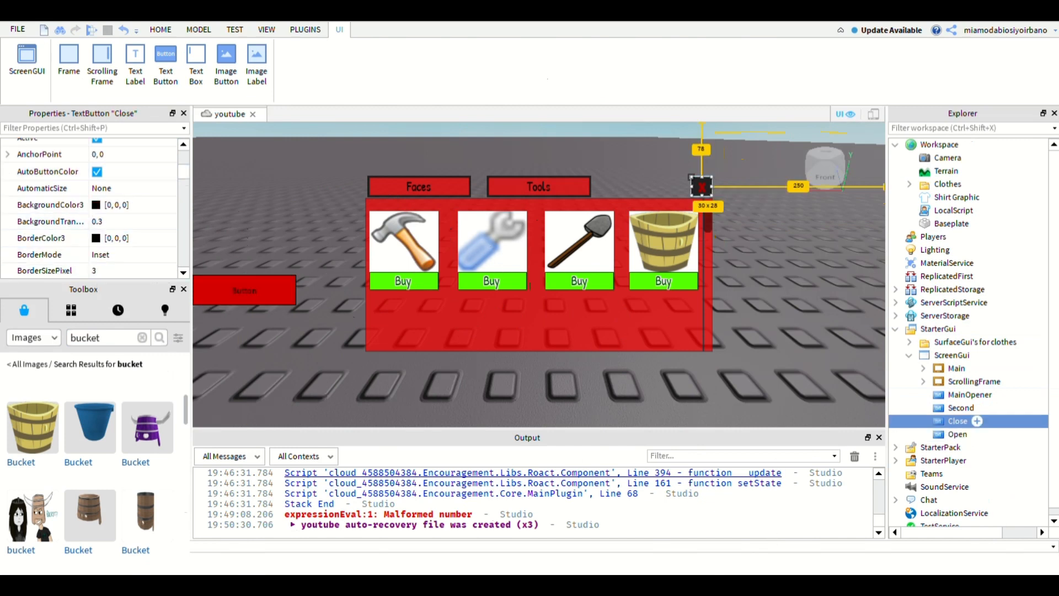
click(237, 288)
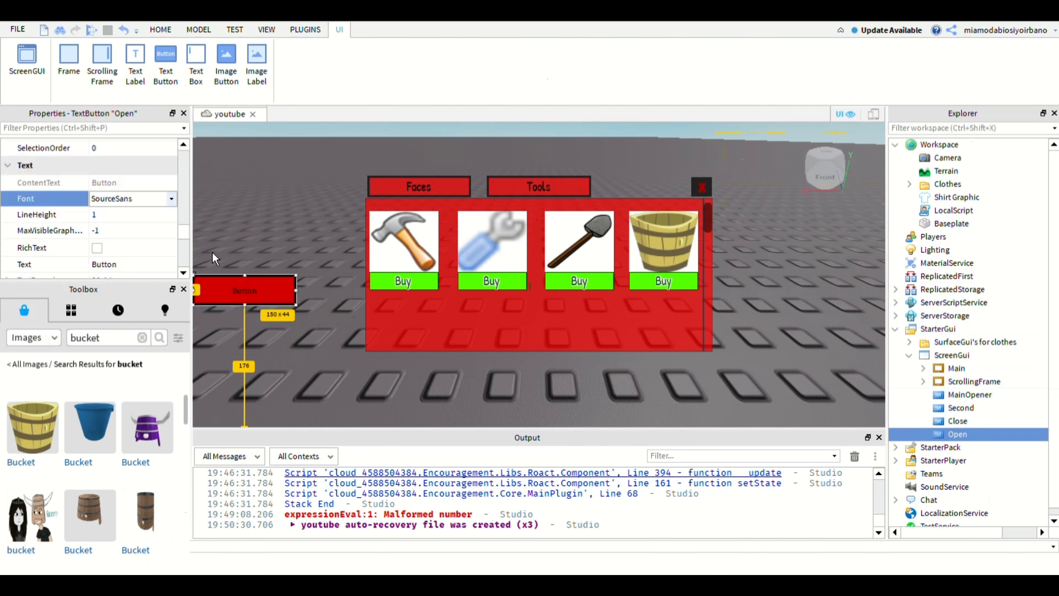
click(958, 421)
click(133, 199)
click(959, 434)
scroll(97, 247, down, 2)
click(97, 269)
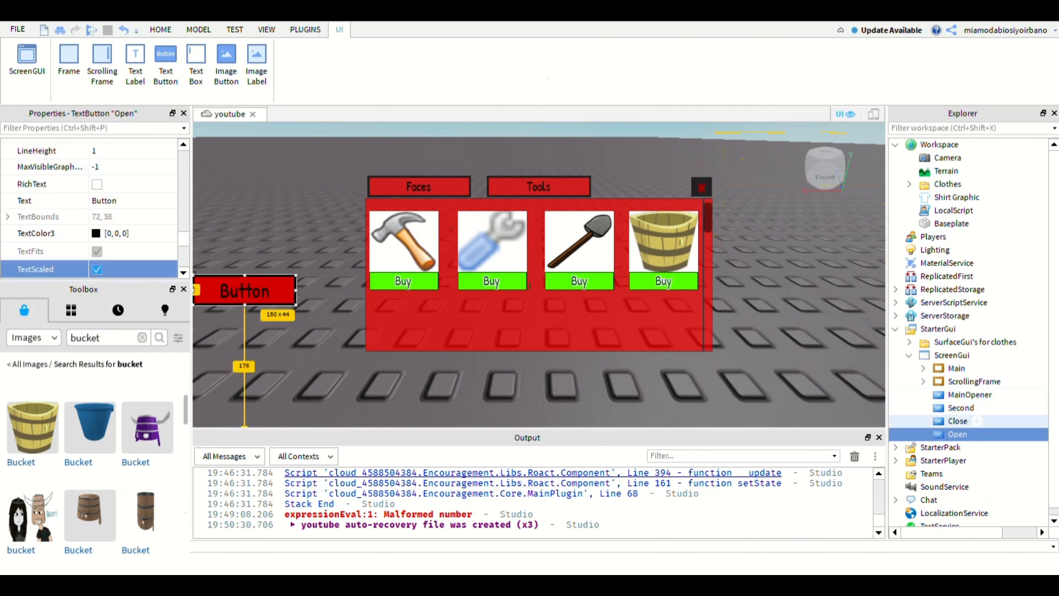
- Change the Open button's displayed text to Shop
click(959, 421)
click(959, 434)
drag(184, 239, 184, 242)
click(133, 163)
text(Shop)
key(Return)
click(236, 263)
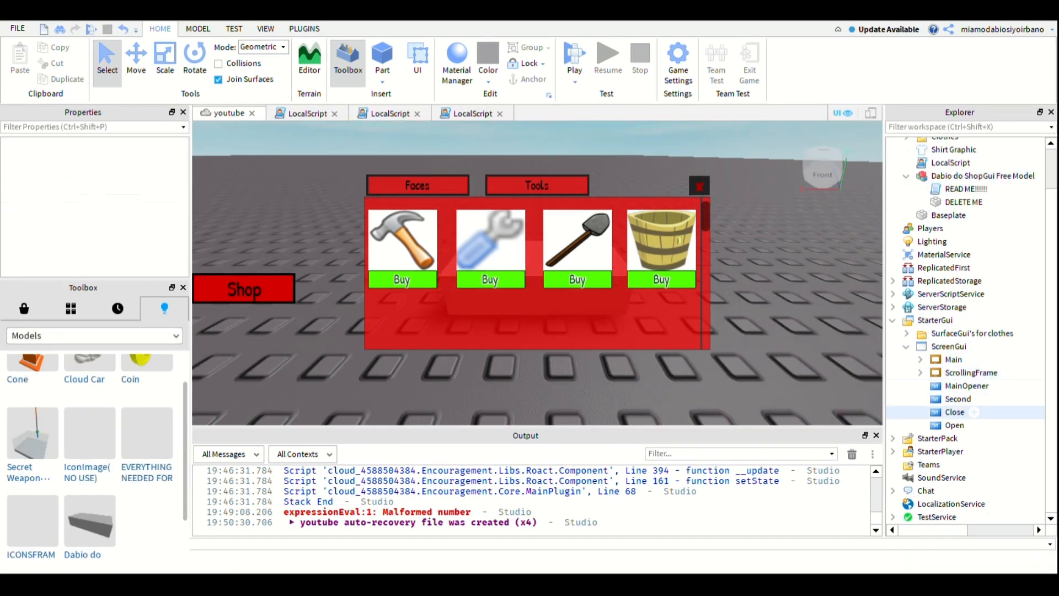
- Add a LocalScript inside the Open button and clear its default code
click(954, 425)
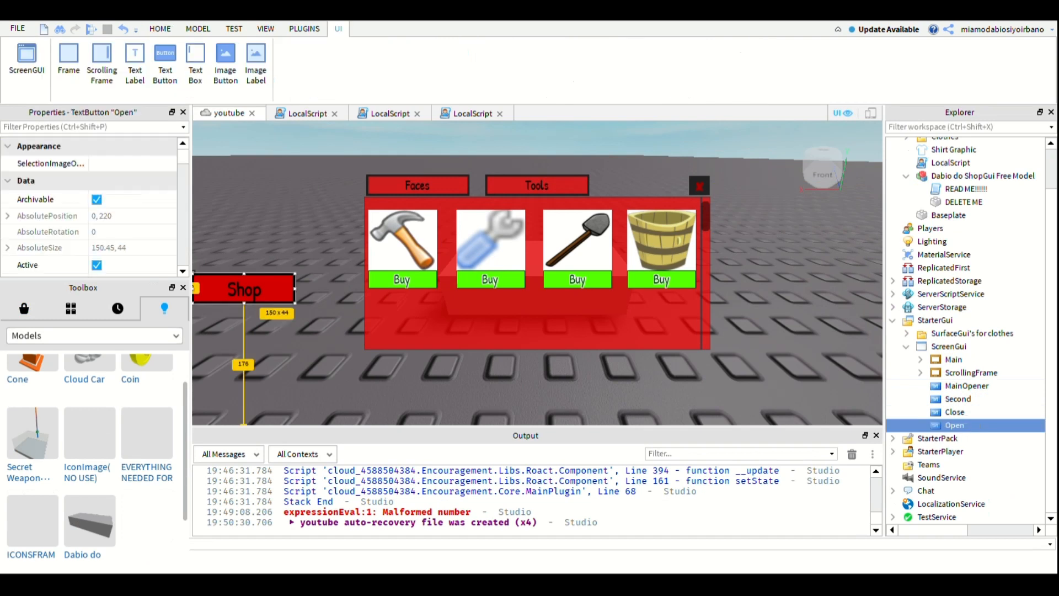
click(965, 150)
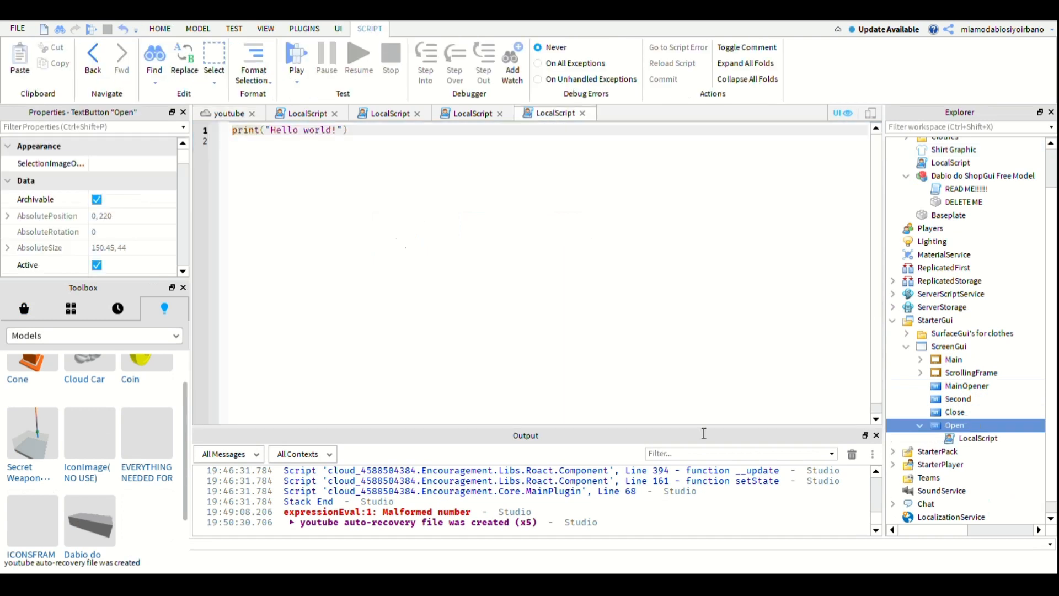
drag(459, 291, 293, 168)
key(BackSpace)
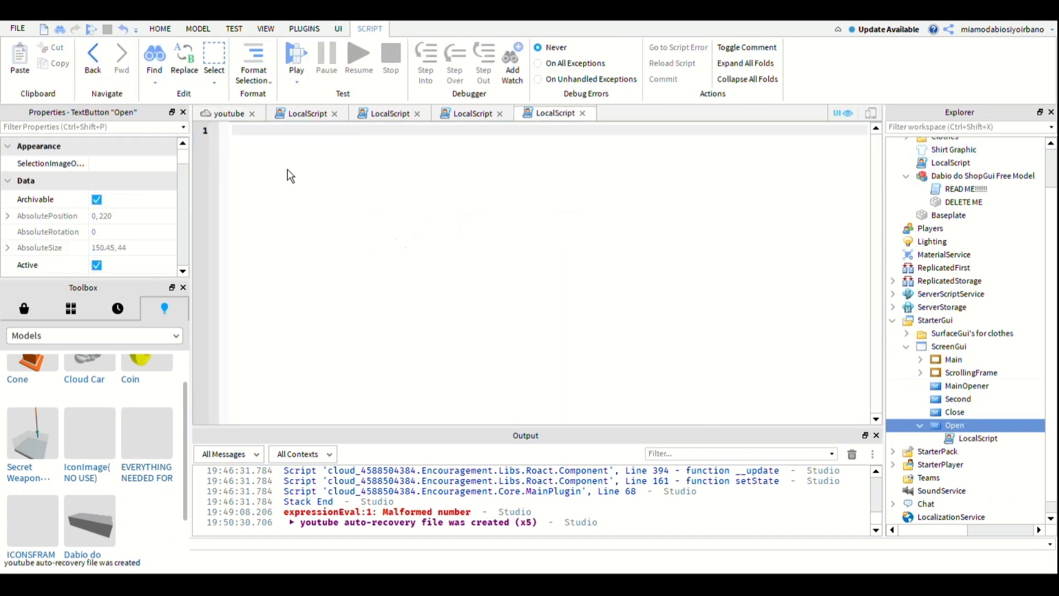
- Start the Open button's script with a reference to the click event, script.Parent.MouseButton1click
text(script)
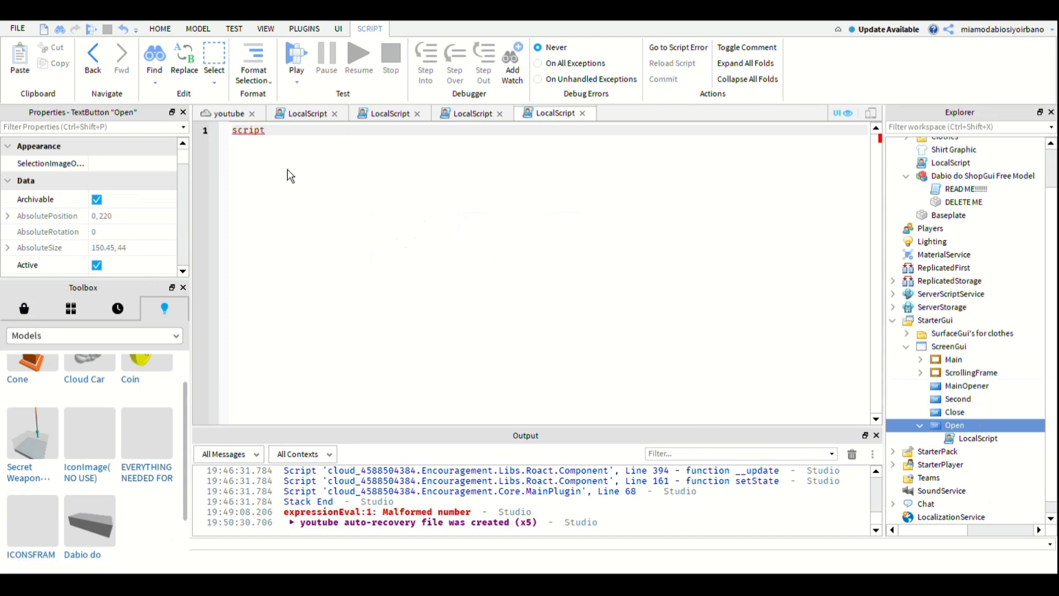
text(.paretnt)
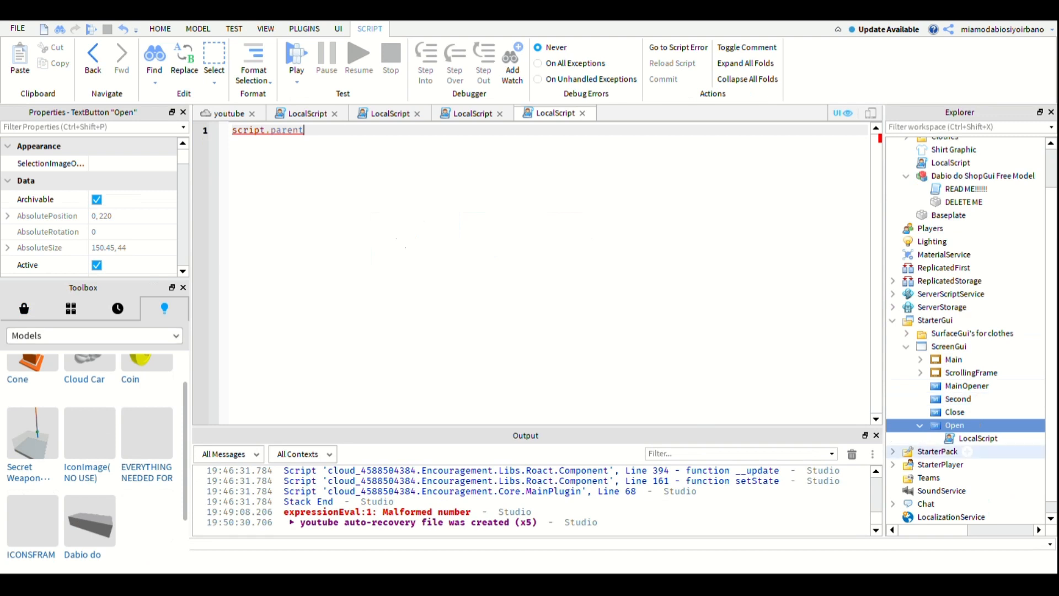
mouse_move(955, 424)
text(.)
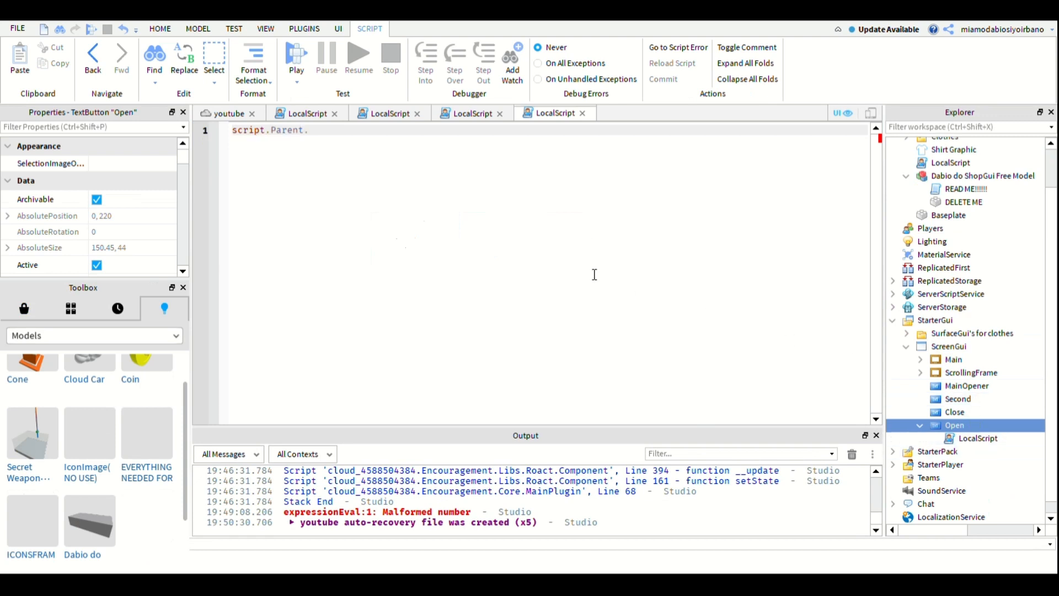
text(MouseButton1click:)
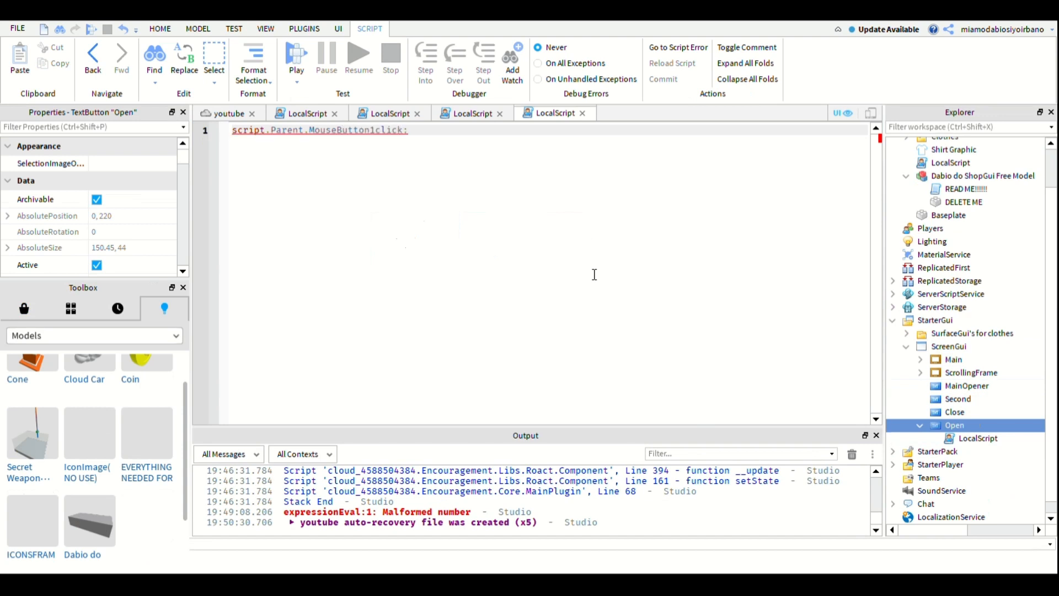
- Correct the event name to MouseButton1Click and connect it to an anonymous function with an empty body
key(BackSpace)
key(BackSpace)
key(BackSpace)
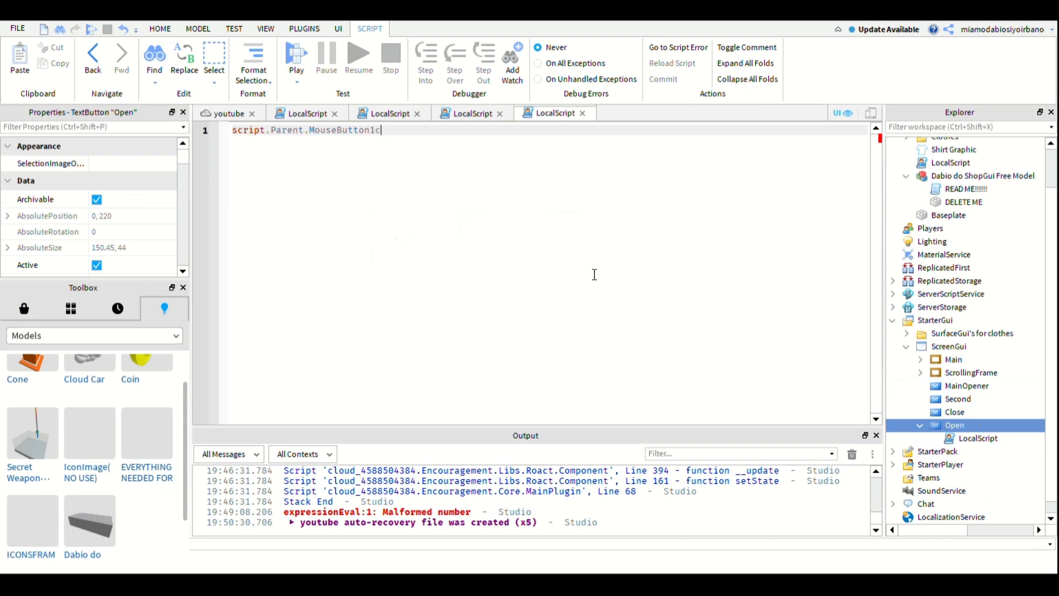
key(BackSpace)
text(Click:co)
key(Tab)
text(function)
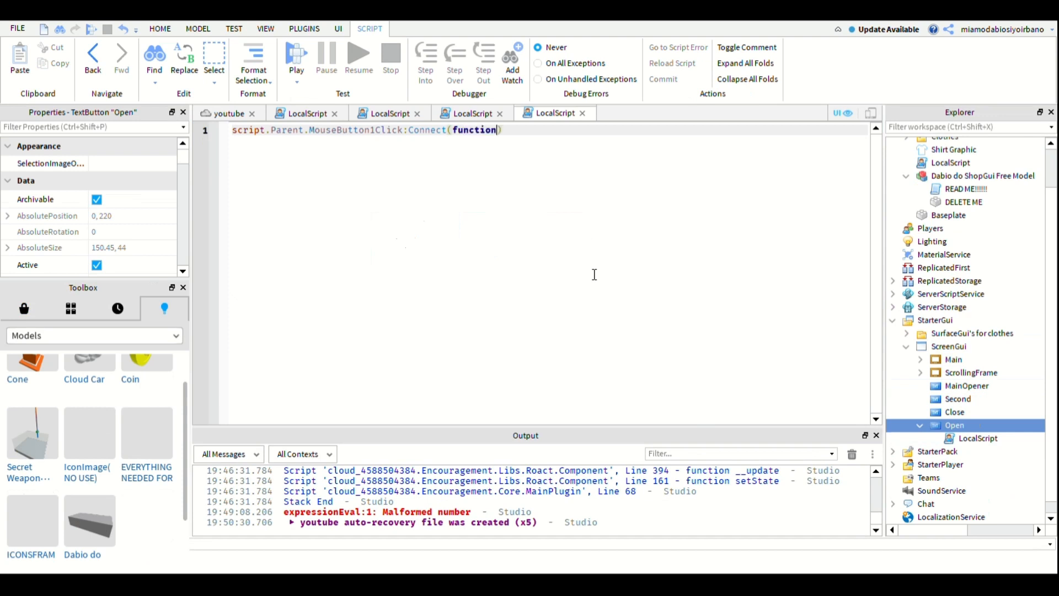
text(()
key(Return)
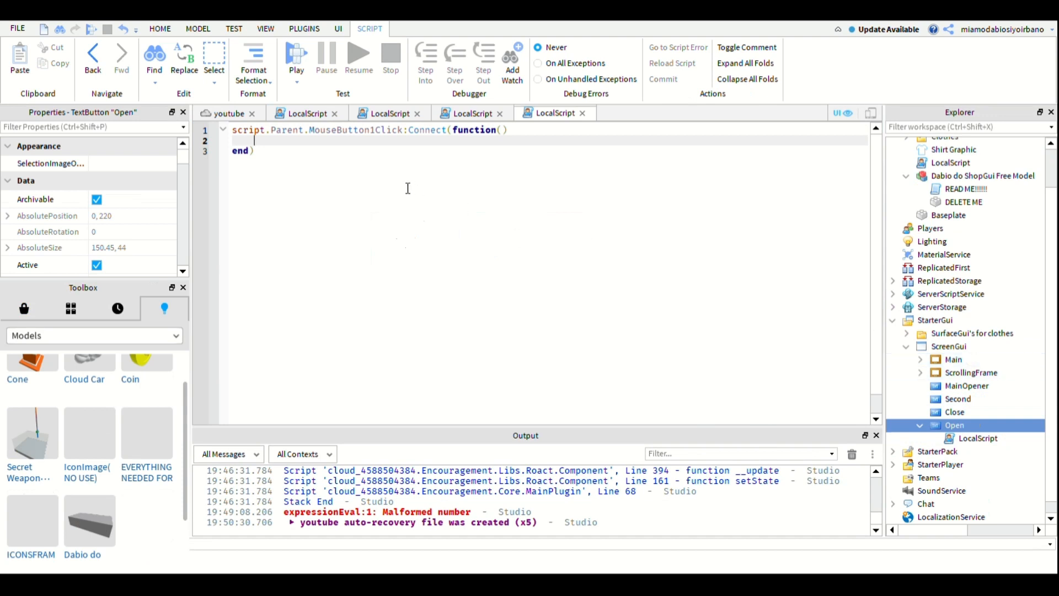
- Inside the function, reference the Main frame with script.Parent.Parent:FindFirstChild("Main")
text(script.Parent.)
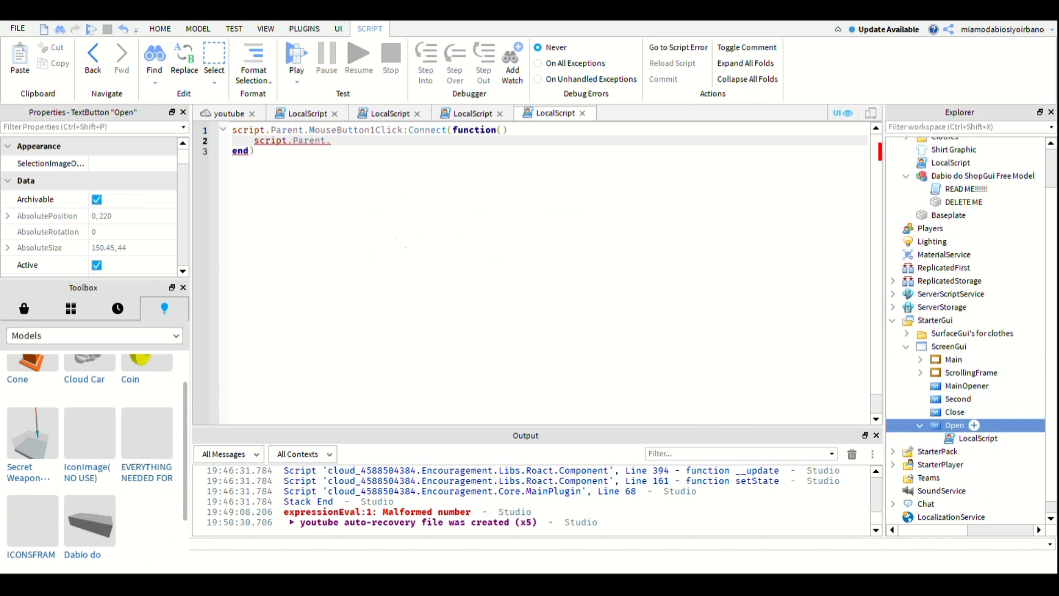
text(Parent)
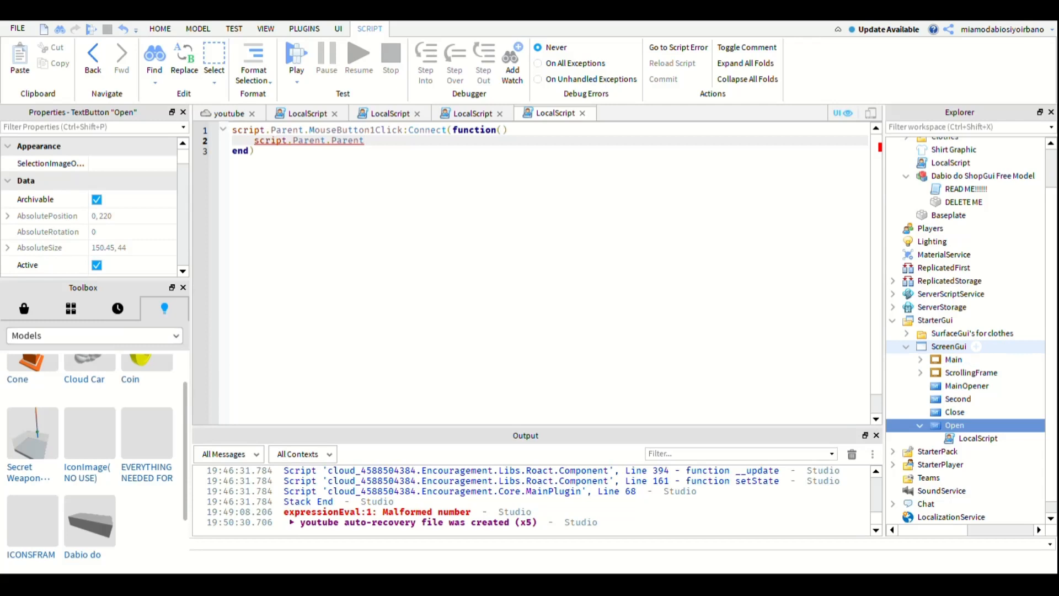
text(:FindFirstChild()
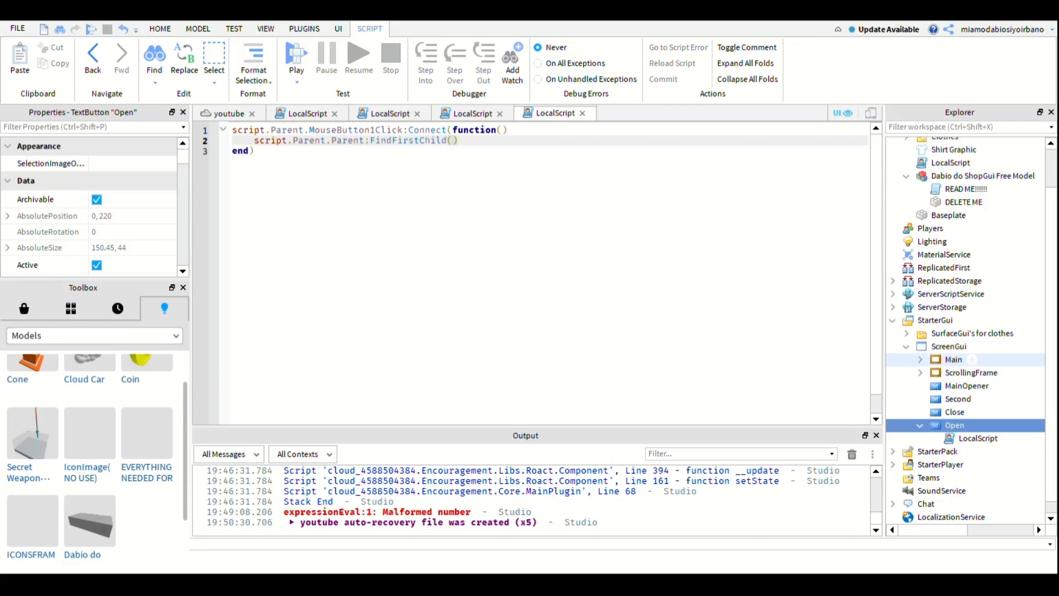
text(M)
key(BackSpace)
text(")
text(Main)
- Check the Main frame's Visible property and complete its script line with .Visible = true
click(954, 359)
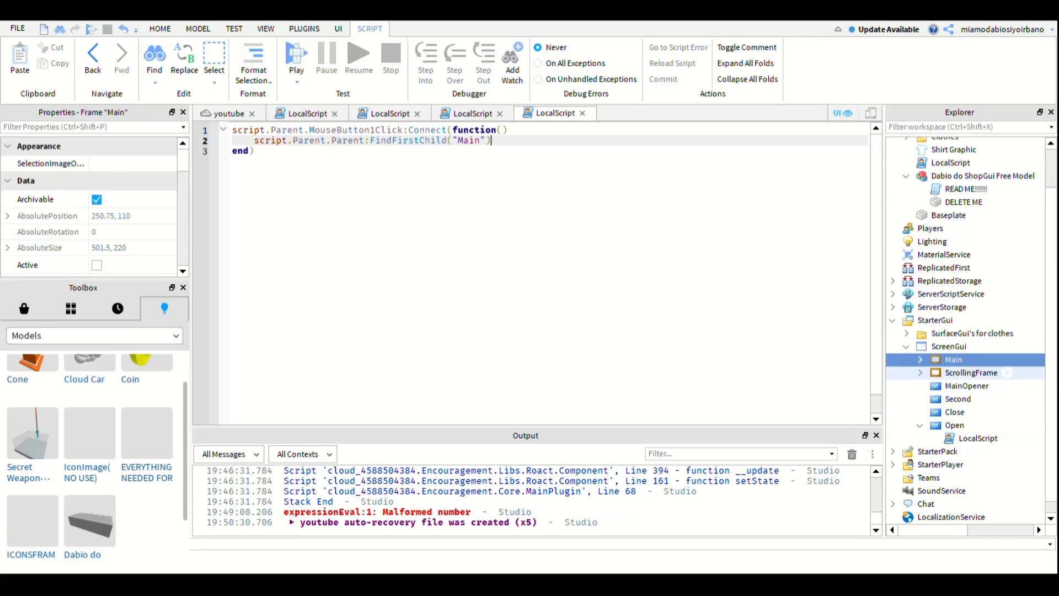
drag(183, 166, 187, 230)
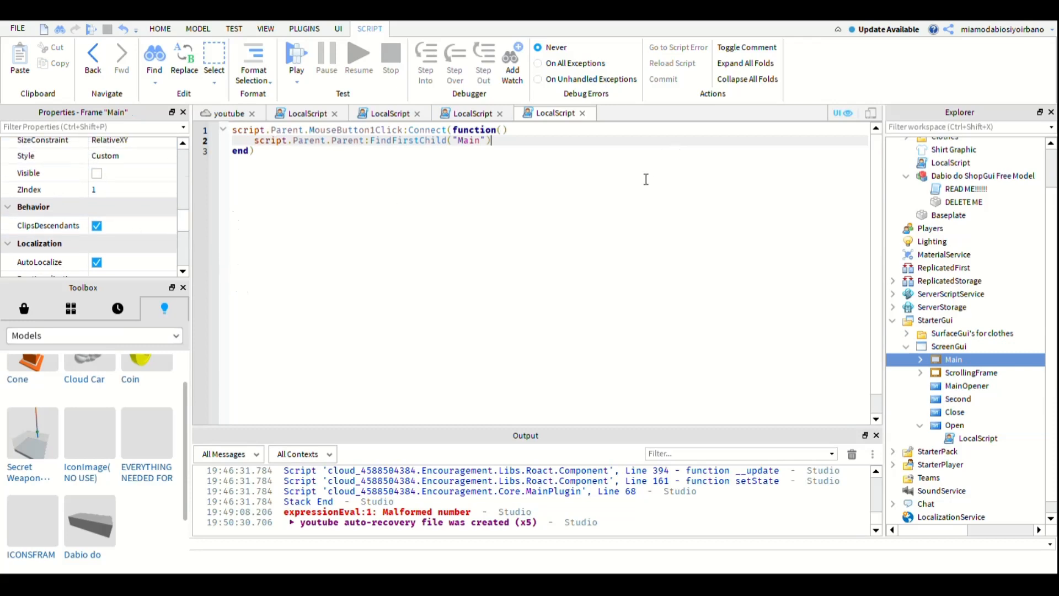
text(.)
text(Visible =)
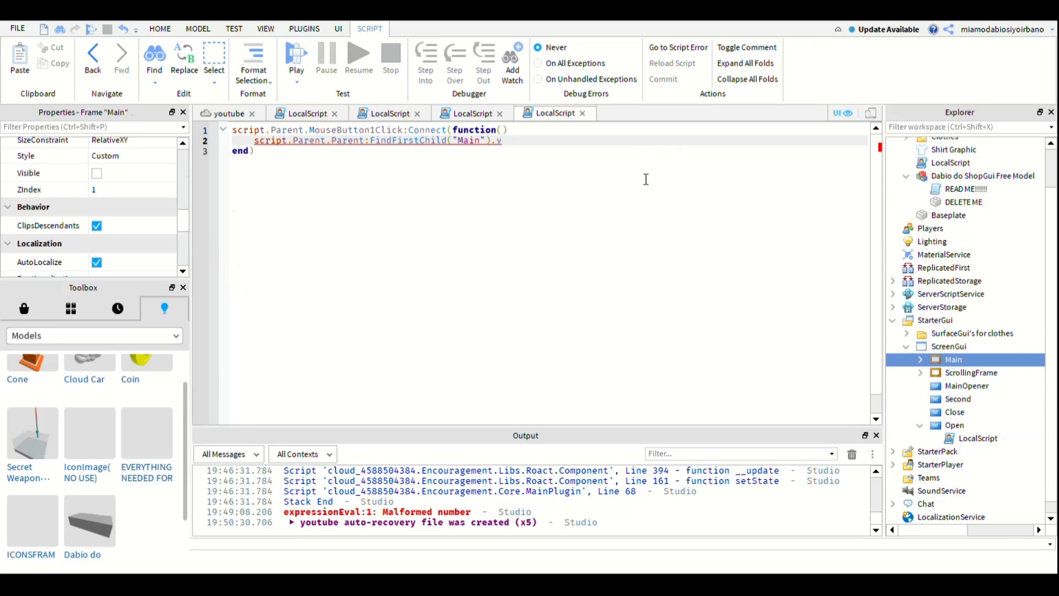
text( true)
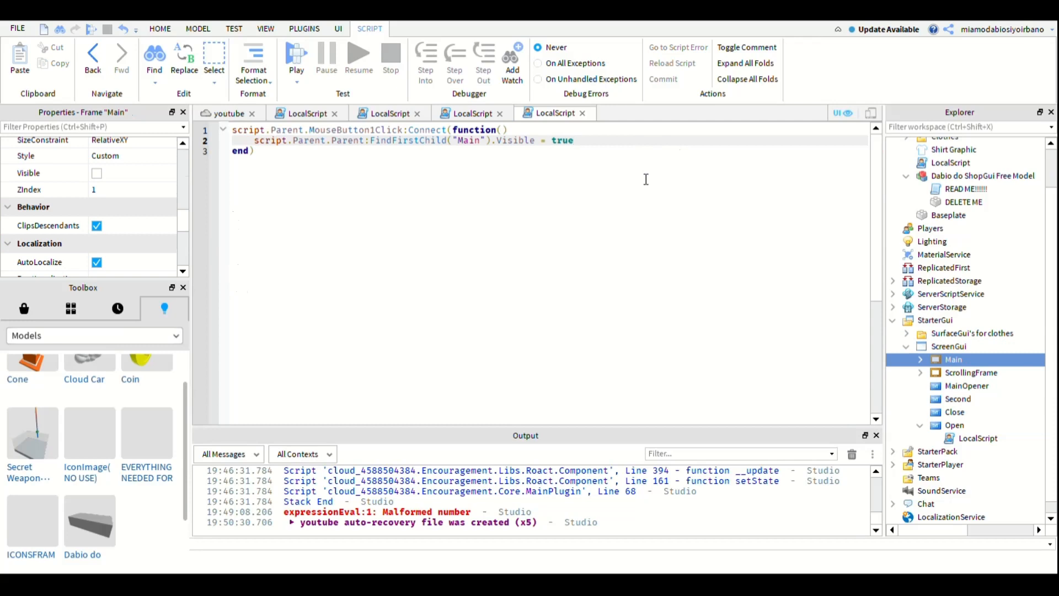
- Add the line script.Parent.Parent:FindFirstChild("MainOpener").Visible = true to the click function
key(Return)
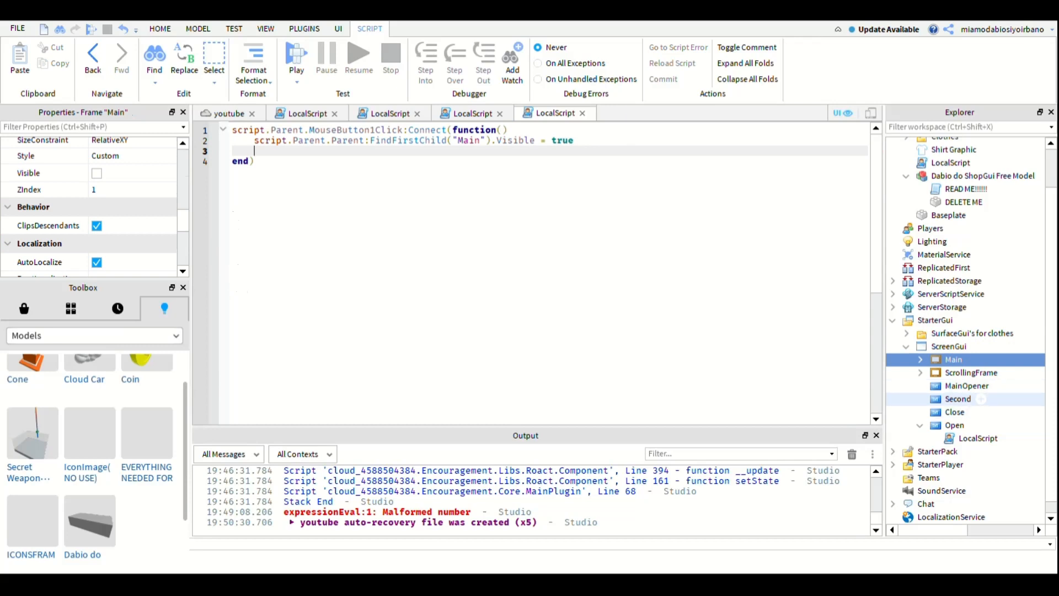
text(sc)
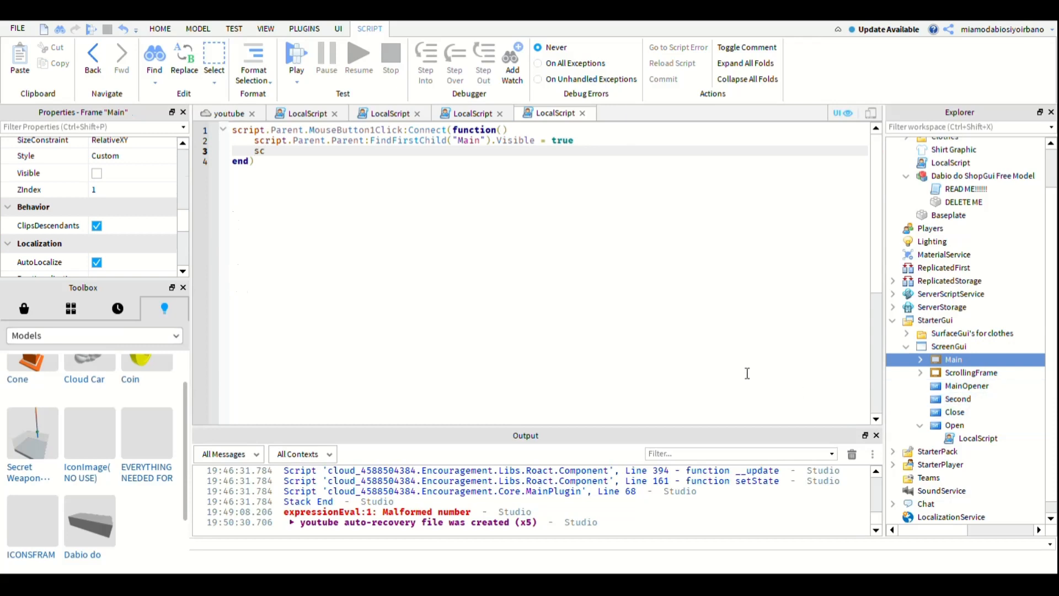
text(ript.Parent.Parent)
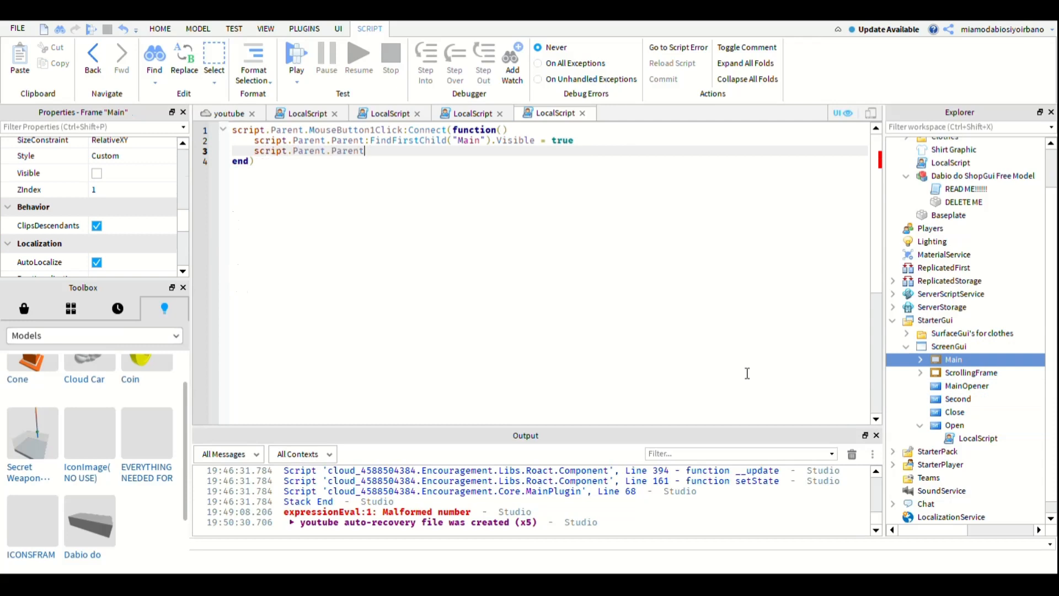
text(.FindFirstChild(""))
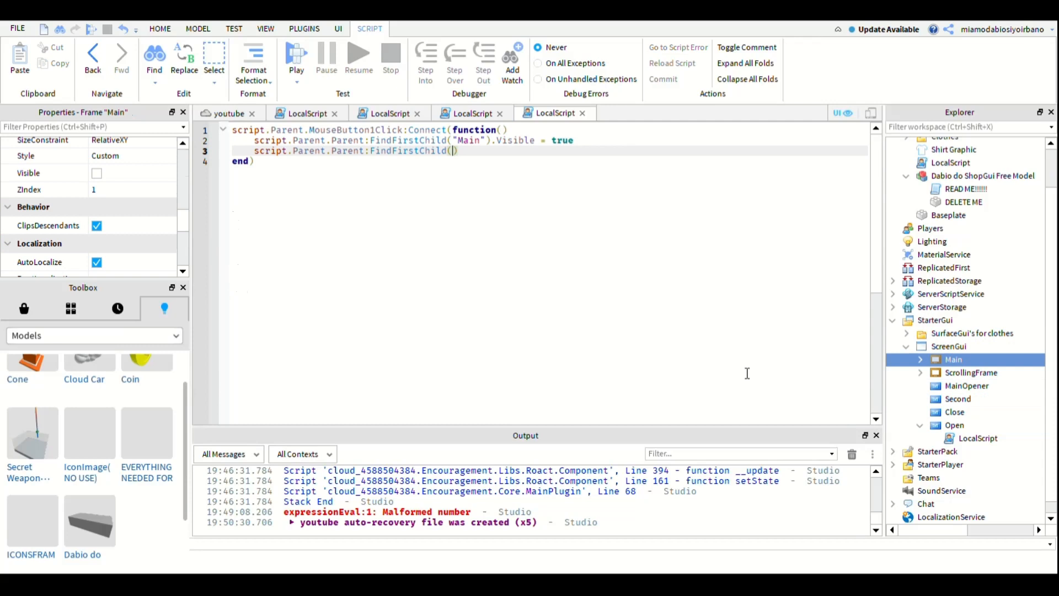
text(m)
key(Tab)
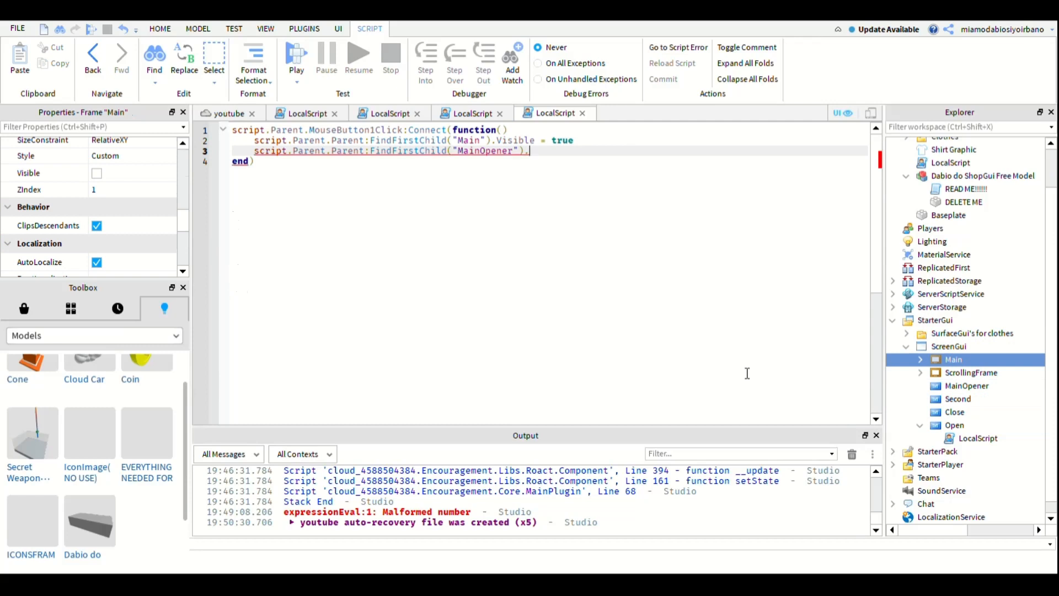
text(Visible = )
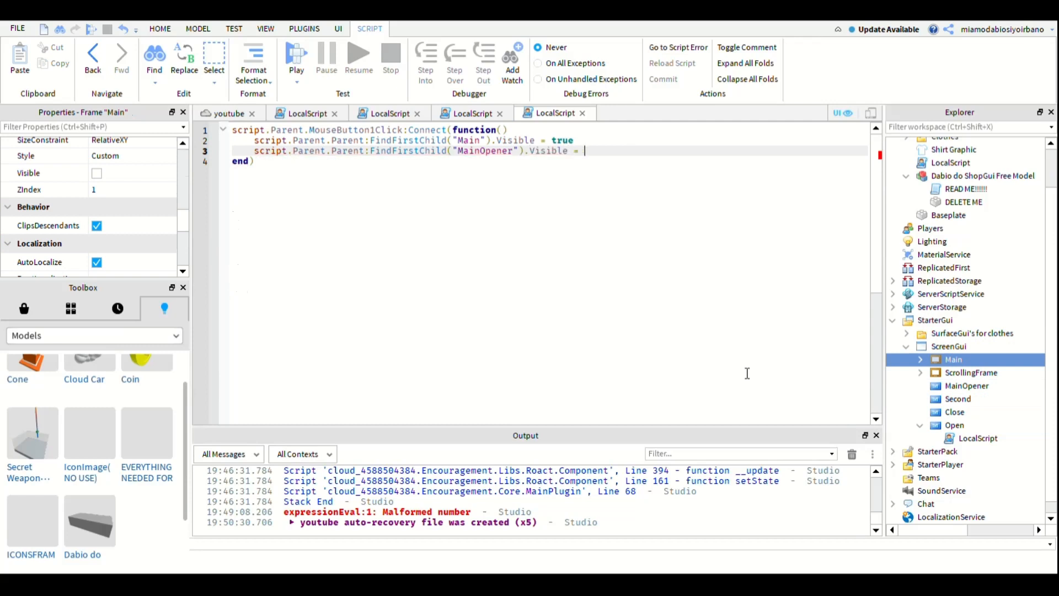
text(true)
key(Return)
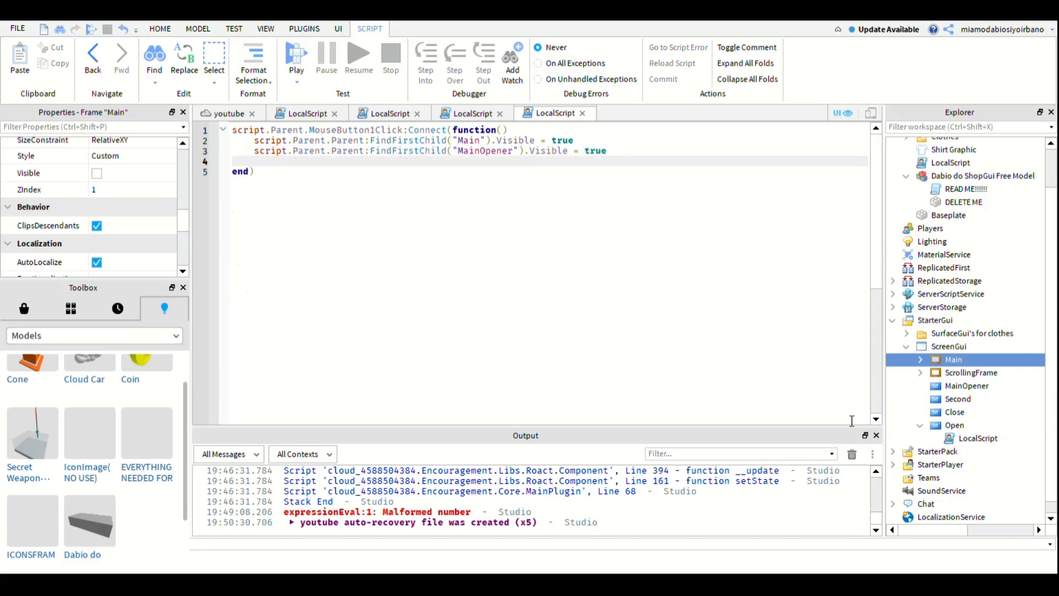
- Turn off the Visible property of the MainOpener button
click(968, 386)
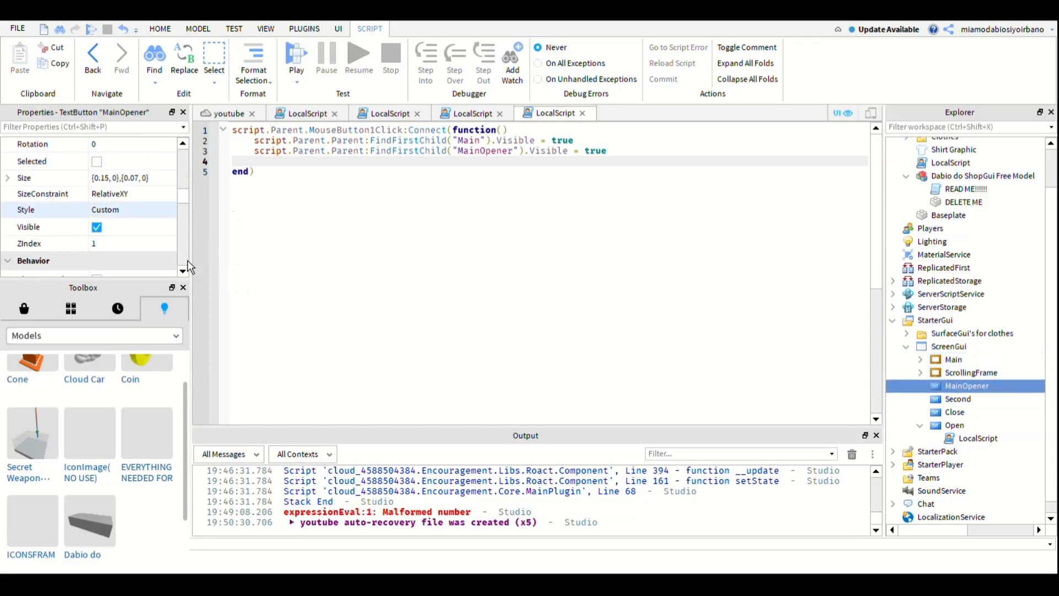
mouse_move(182, 197)
mouse_down()
mouse_move(183, 234)
mouse_move(182, 193)
mouse_up()
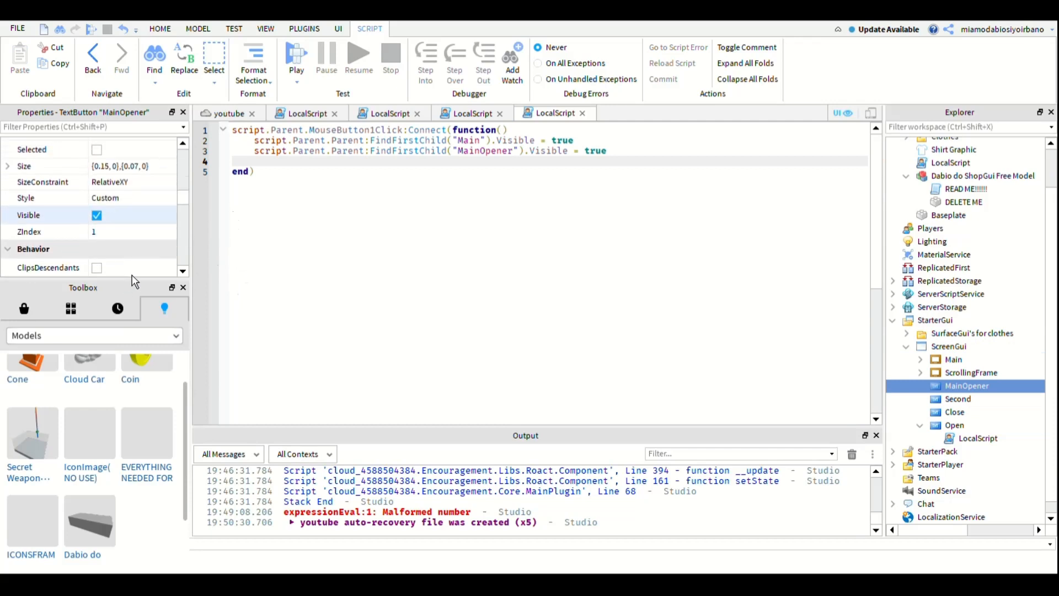
click(96, 216)
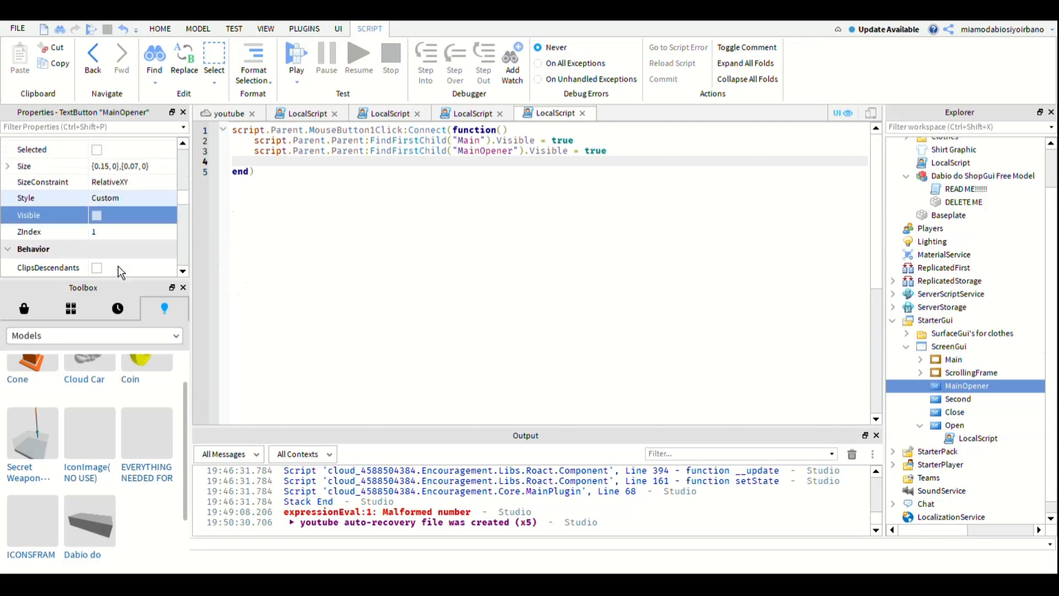
- Add the line script.Parent.Parent:FindFirstChild("Second").Visible = true to the click function
click(96, 216)
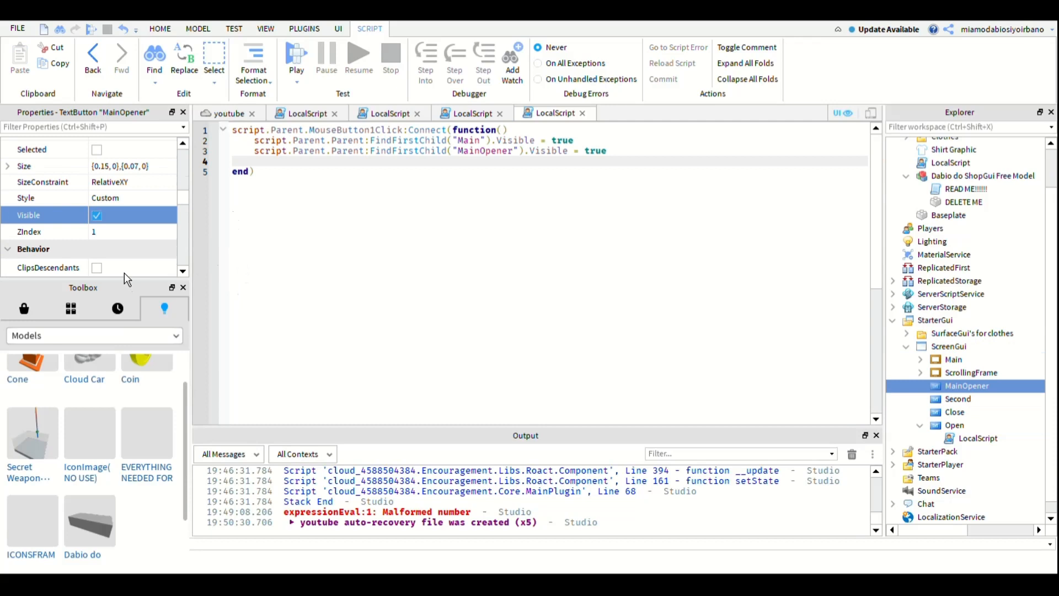
click(97, 215)
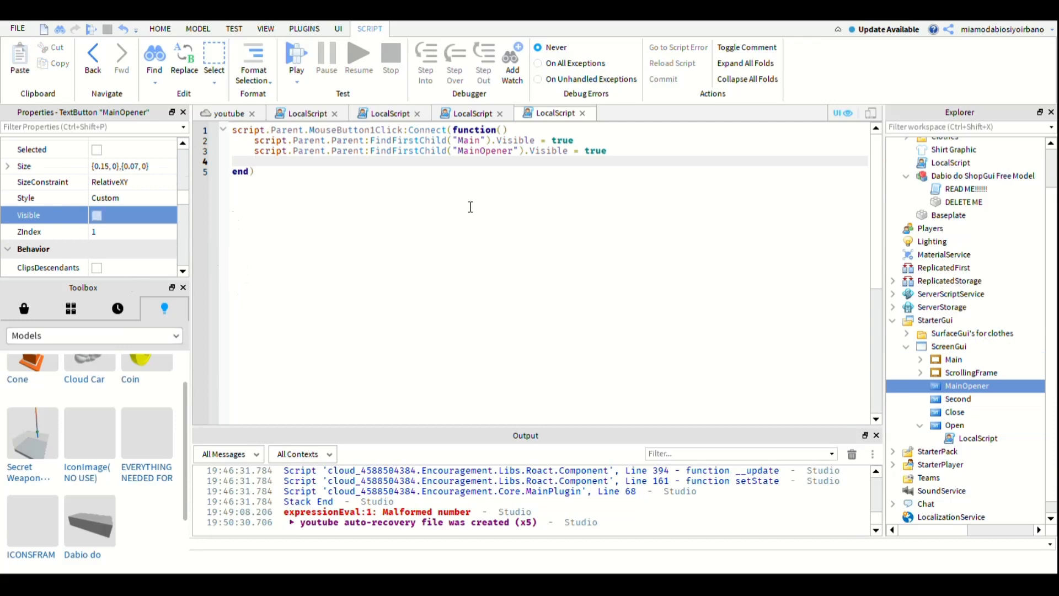
text(script.Parent.Parent.)
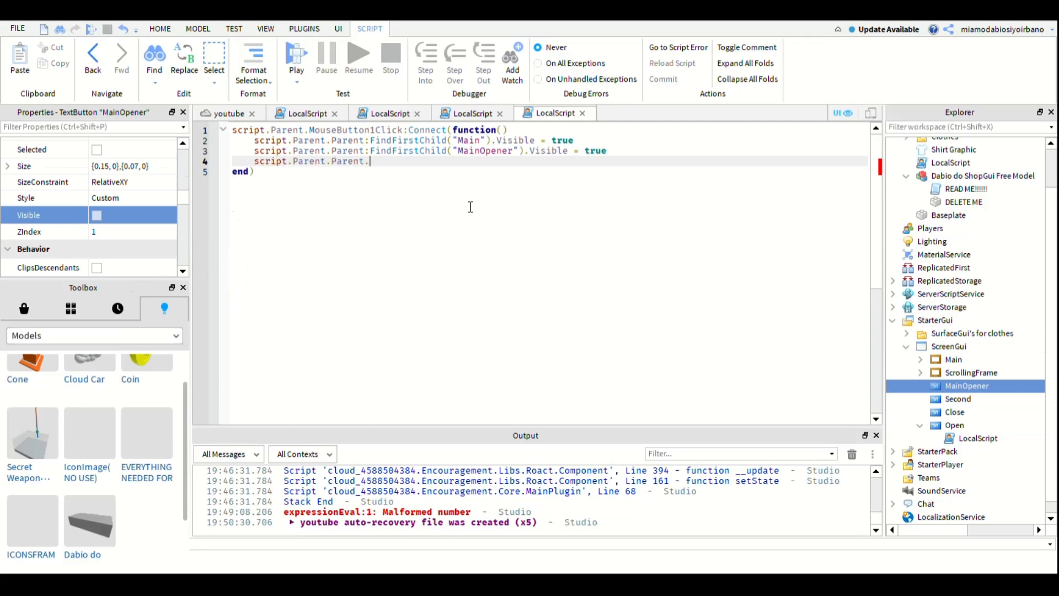
key(BackSpace)
text(:FindFirstChild())
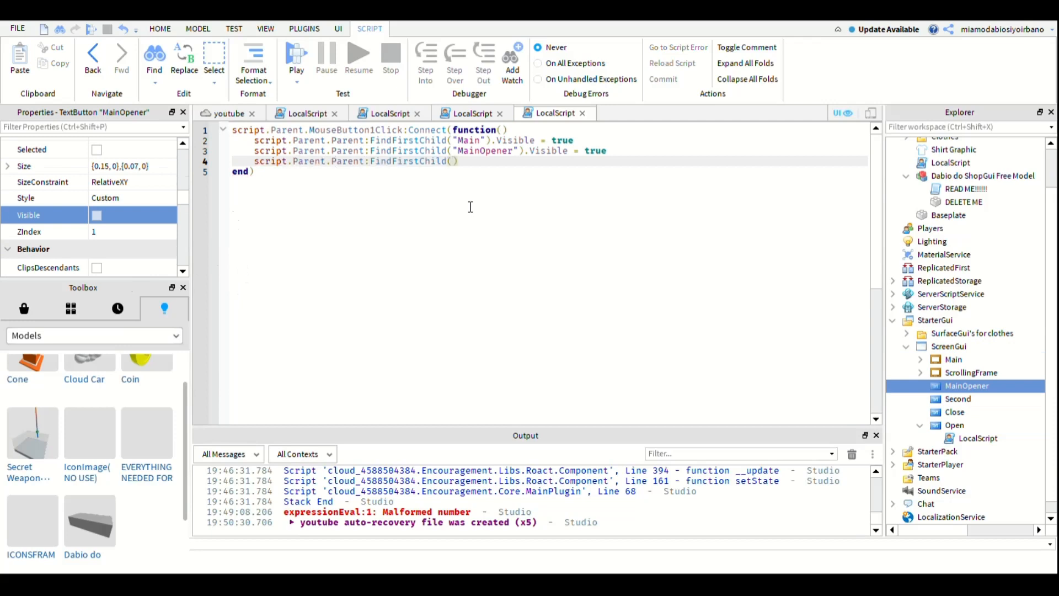
text("second".Visible )
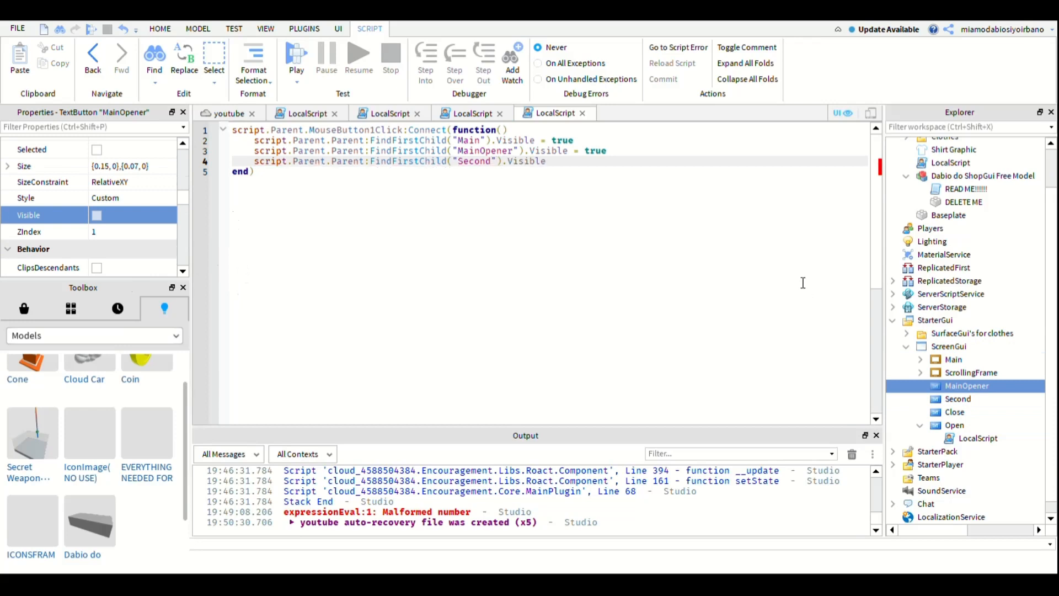
text(= true)
- Add the line script.Parent.Parent:FindFirstChild("Close").Visible = true below the Second line
key(Return)
text(script)
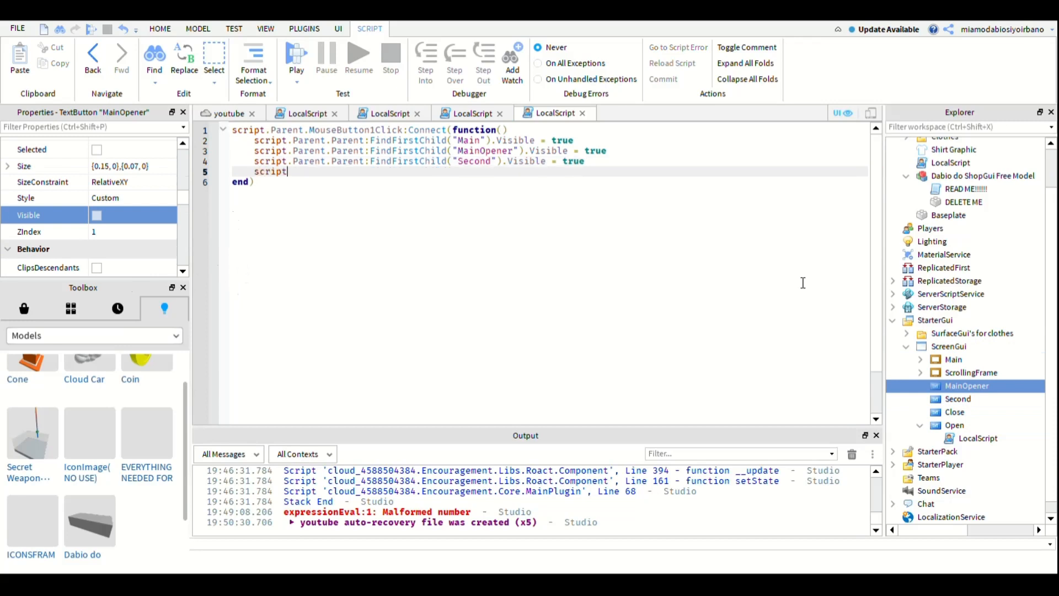
text(.Parent.Parent)
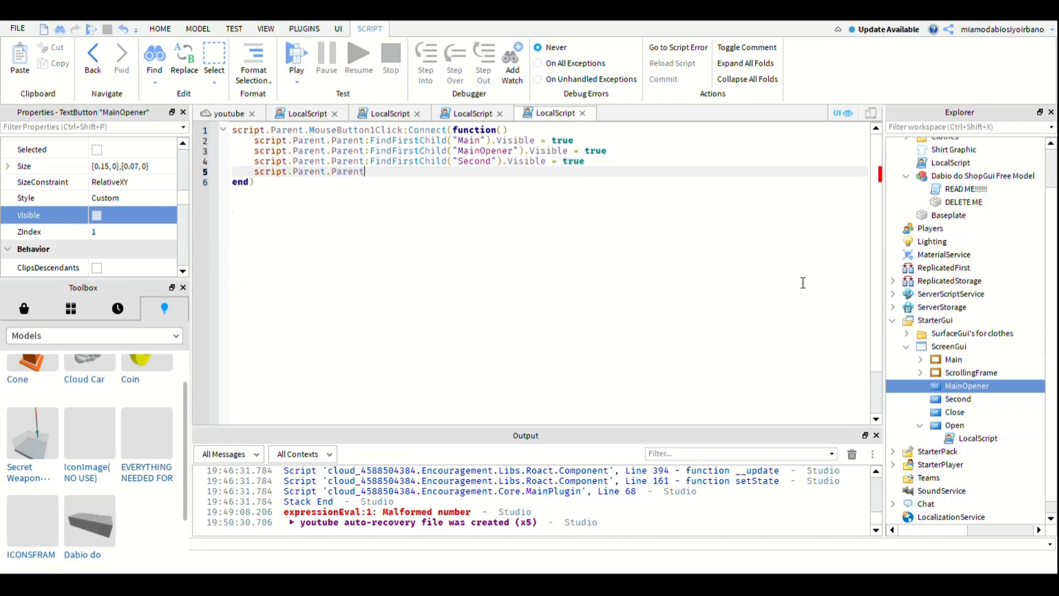
text(:FindFirstChild(")
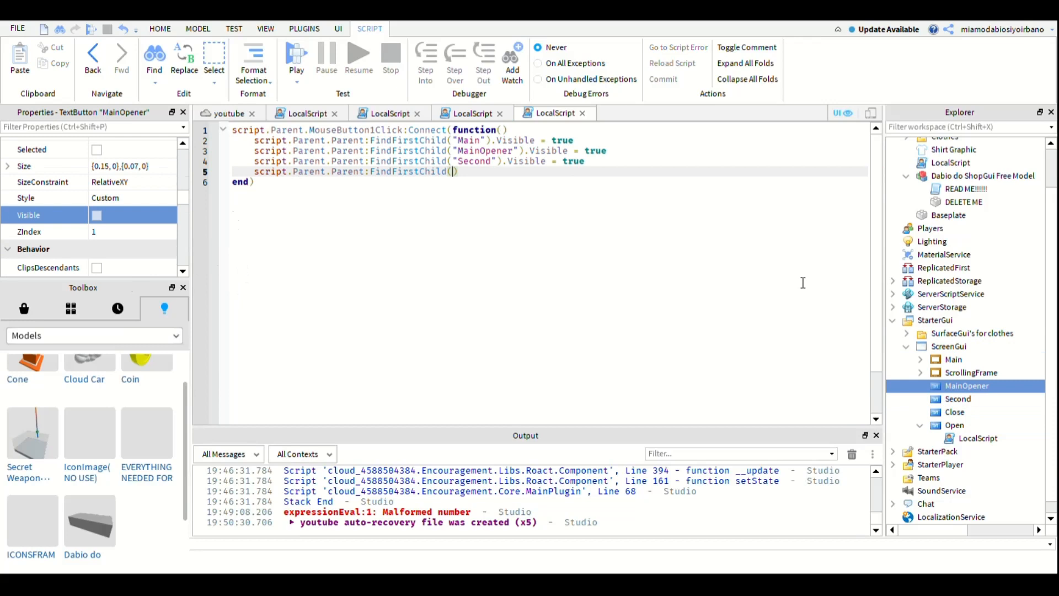
text(Close").Visible = tr)
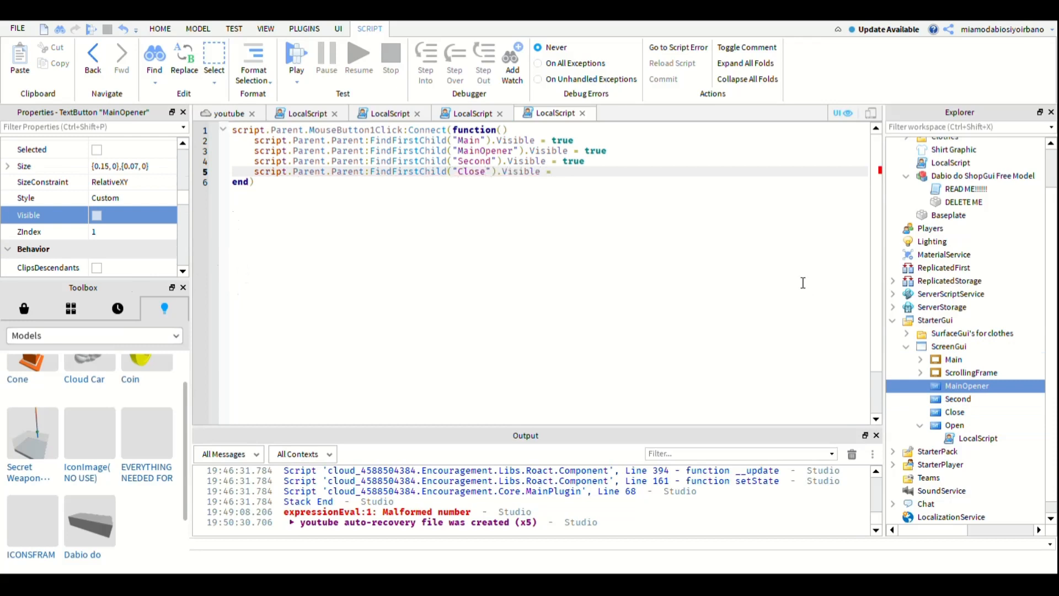
text(ue)
- Finish the Open button's click function with the line script.Parent.Visible = false
key(Return)
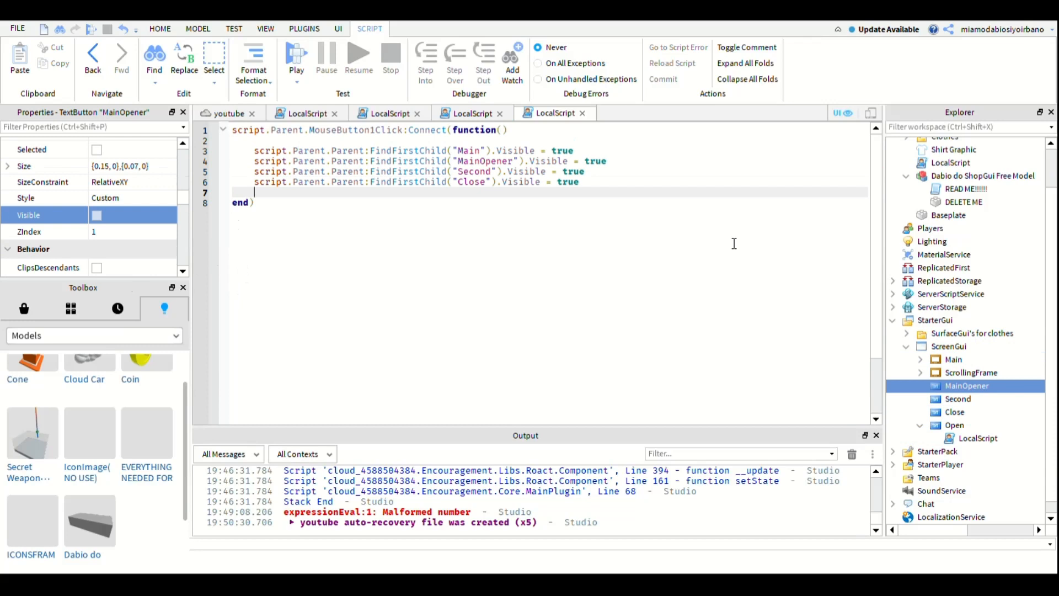
text(script.p)
key(Tab)
text(.Visible)
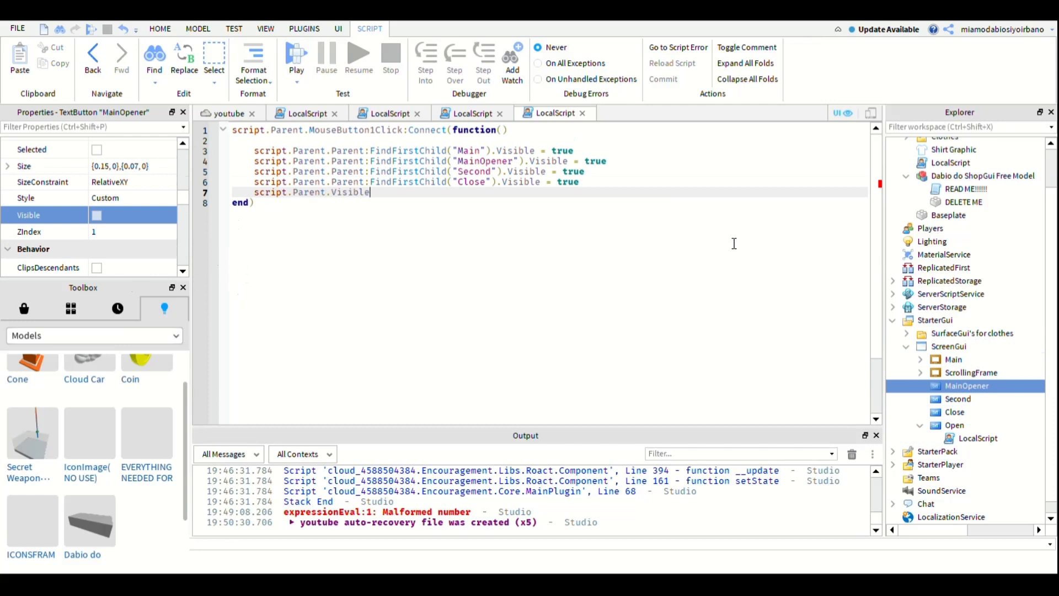
text( = false)
- Switch the Open button's Visible property off and back on, and return to its script
click(955, 425)
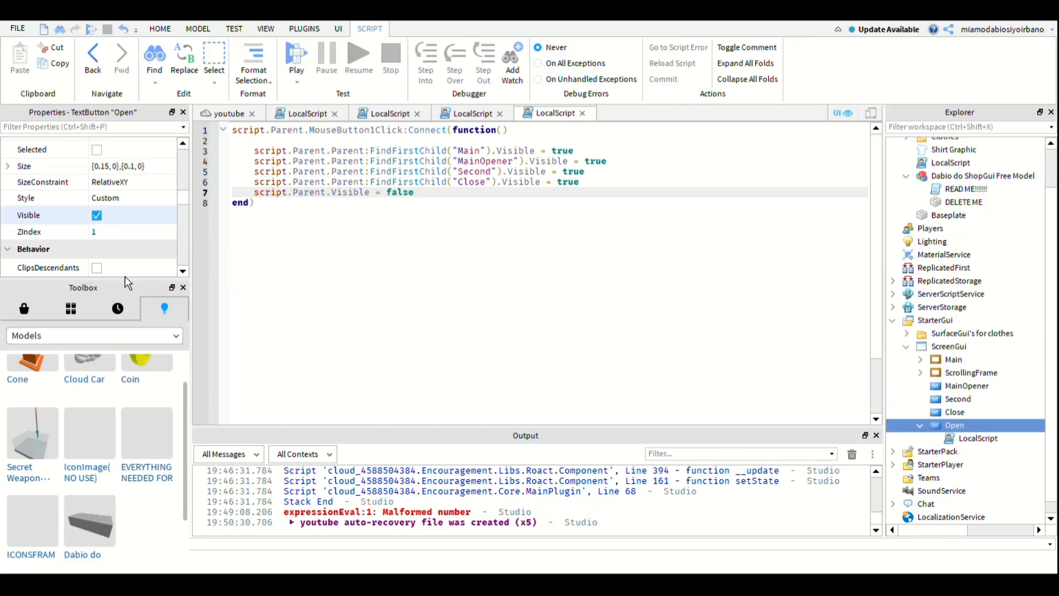
click(97, 216)
click(96, 216)
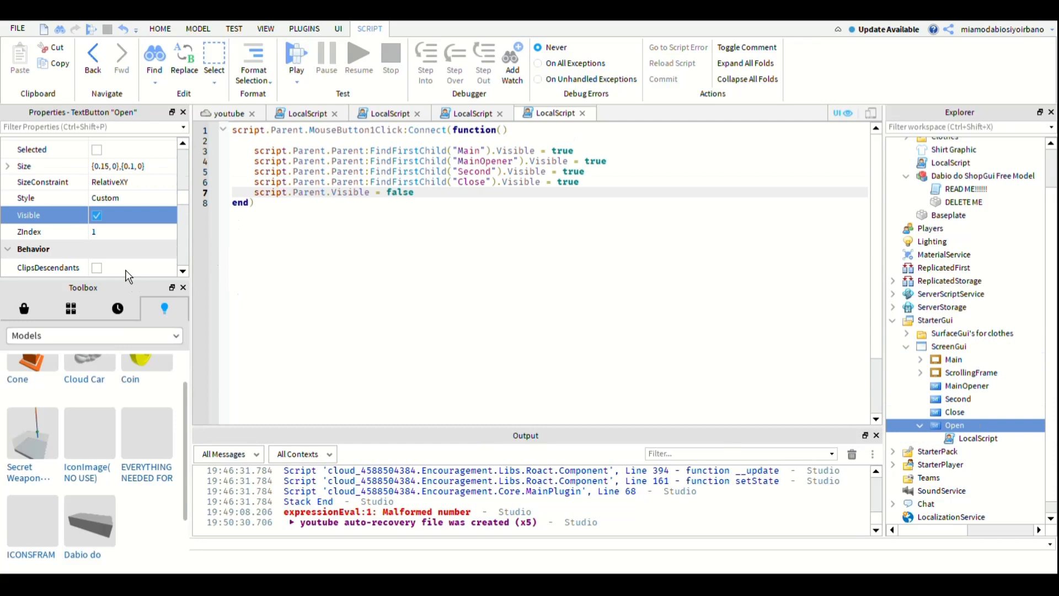
click(587, 243)
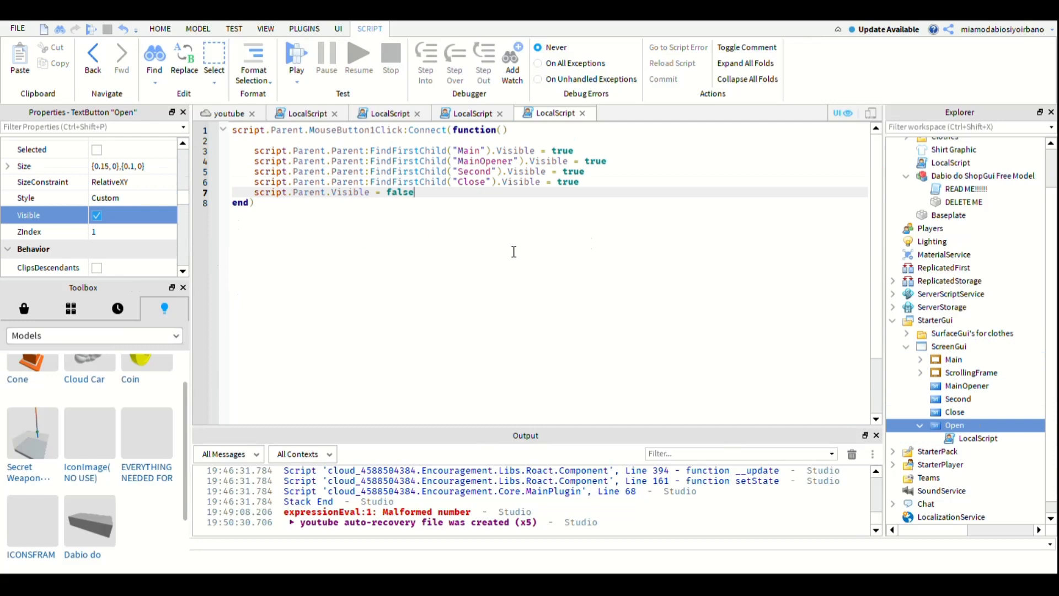
key(Return)
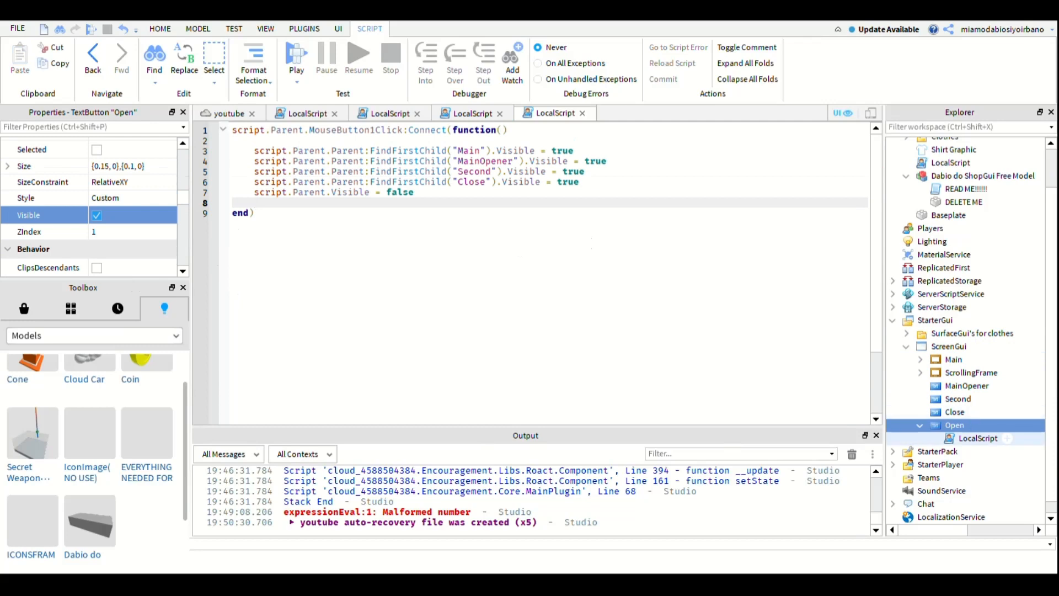
- Copy the Open button's LocalScript into the Close button and open the copy for editing
click(980, 438)
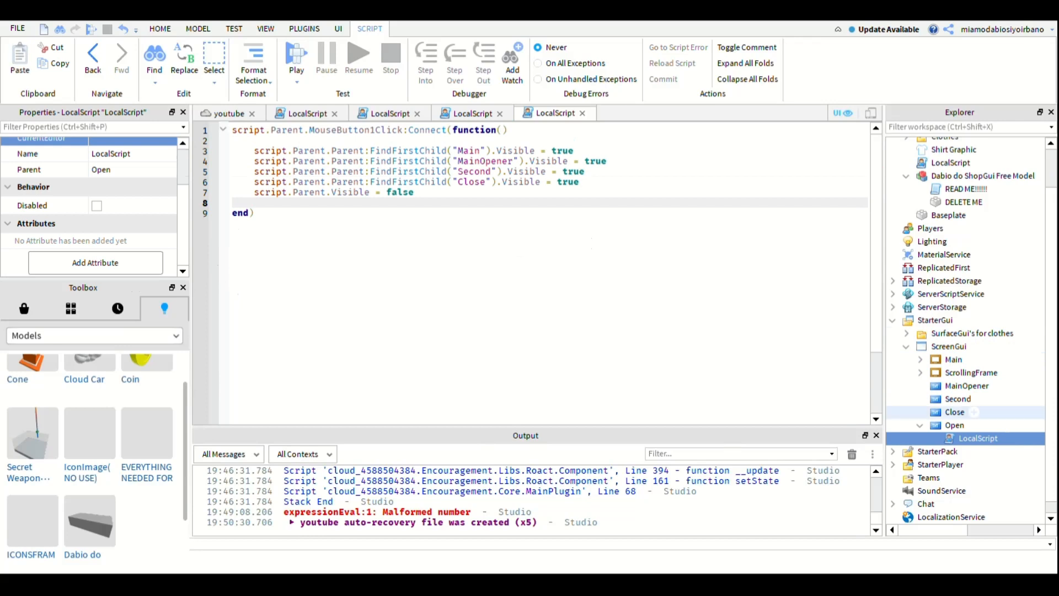
click(955, 412)
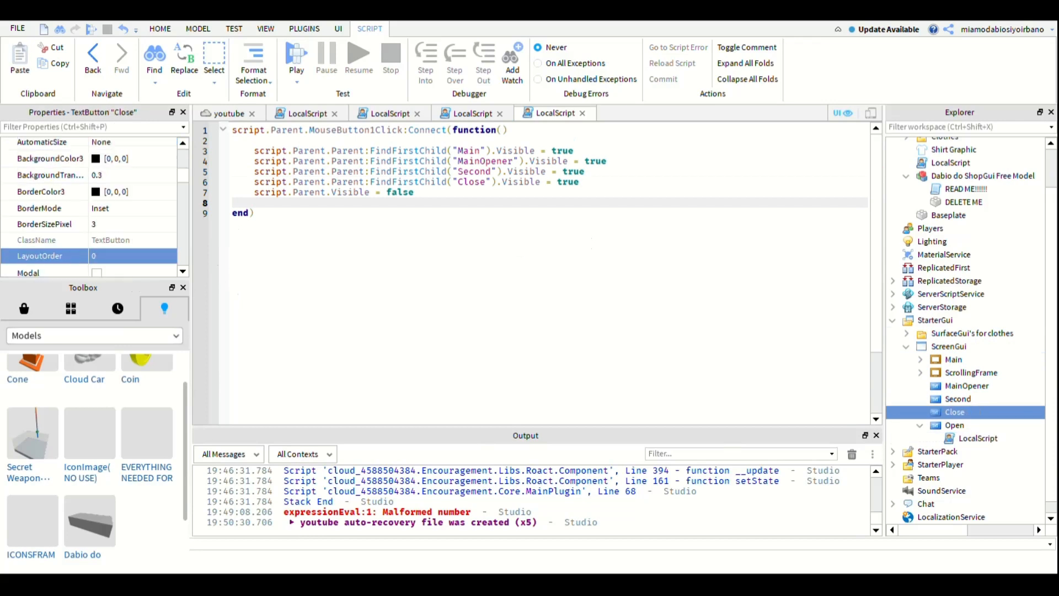
key(ctrl+shift+v)
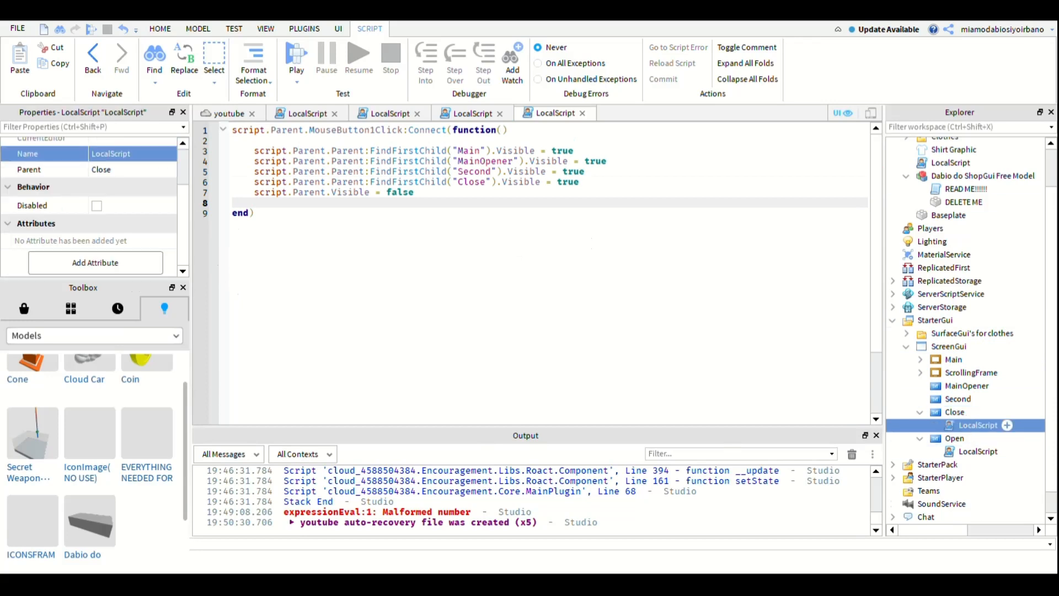
double_click(978, 425)
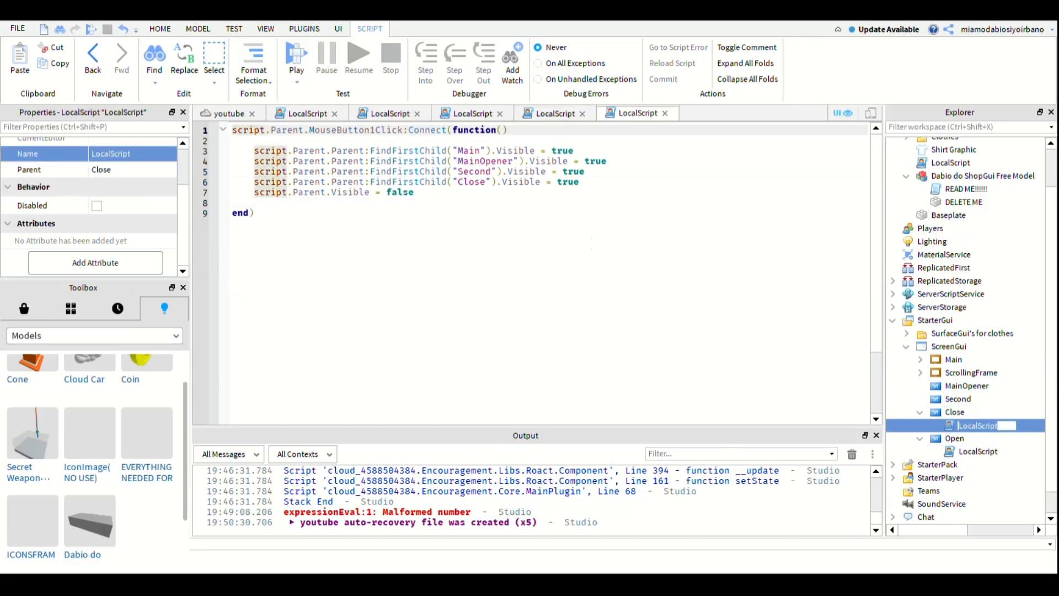
click(697, 408)
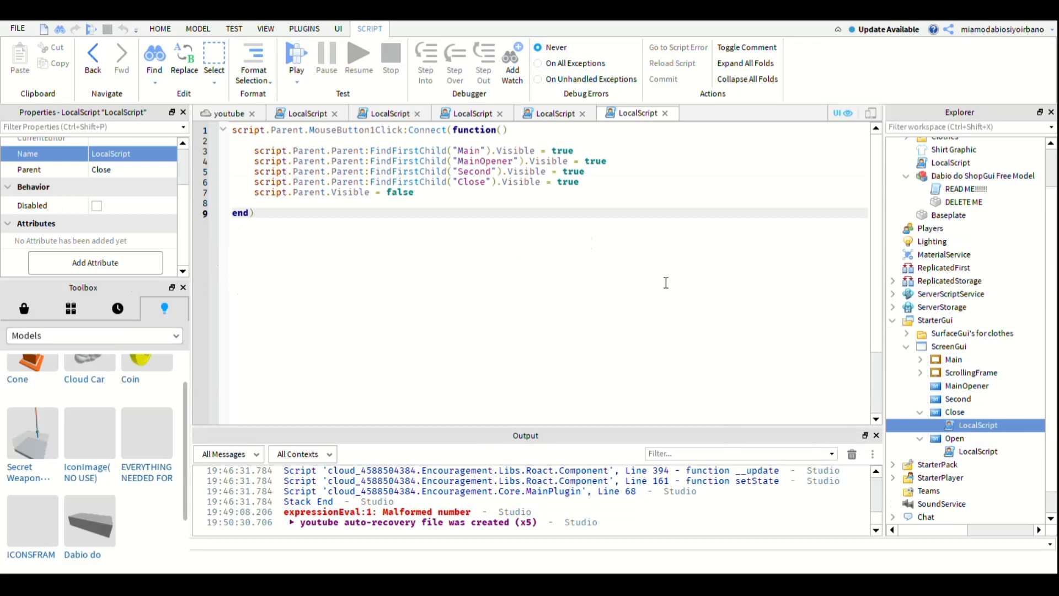
- In the Close button's script, set Main's Visible to false and delete the script.Parent.Visible = false line
drag(552, 193, 359, 150)
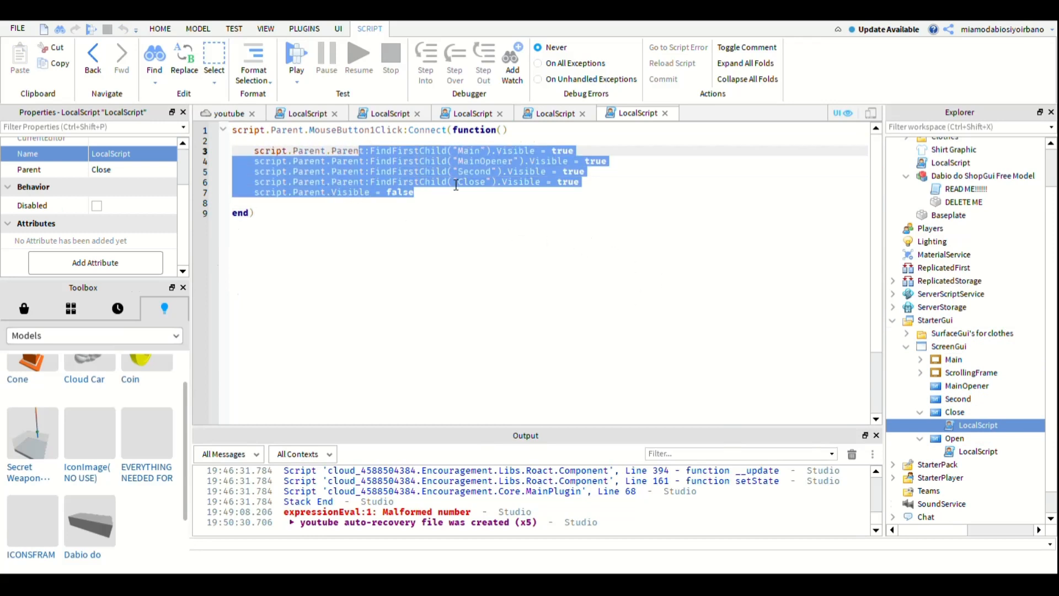
drag(456, 184, 575, 192)
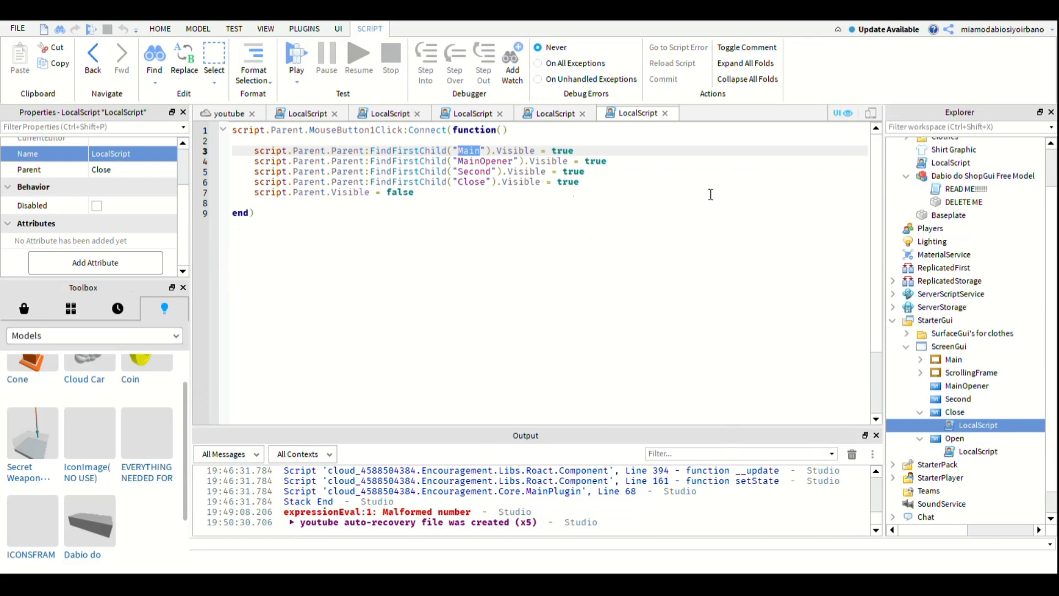
key(End)
key(ctrl+shift+Left)
text(false)
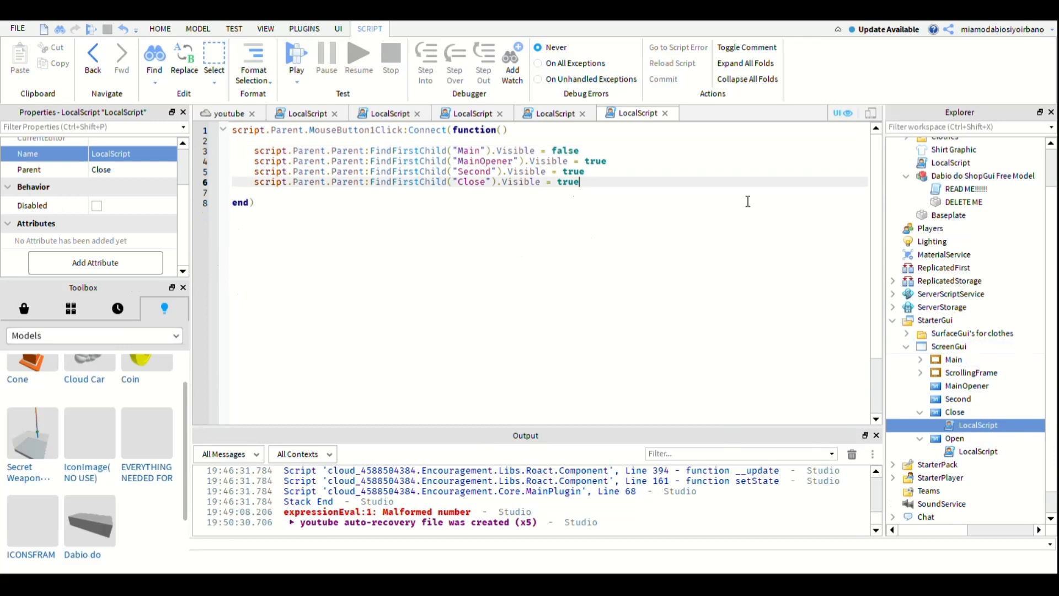
- Set Visible to false on the MainOpener, Second and Close lines of the Close button's script
key(Up)
key(Up)
key(End)
key(ctrl+shift+Left)
text(false)
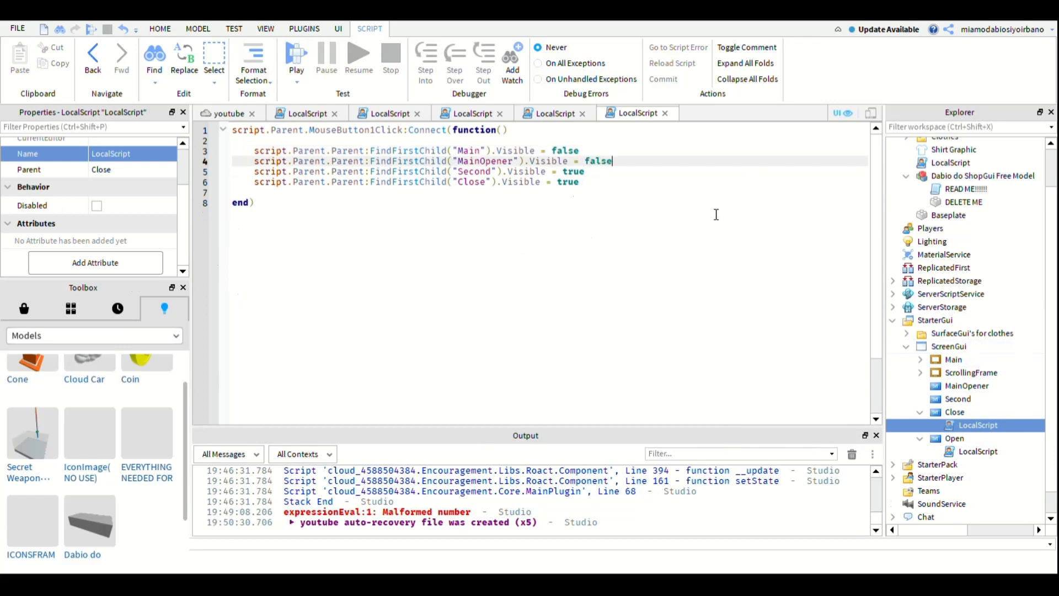
key(Down)
key(ctrl+shift+Left)
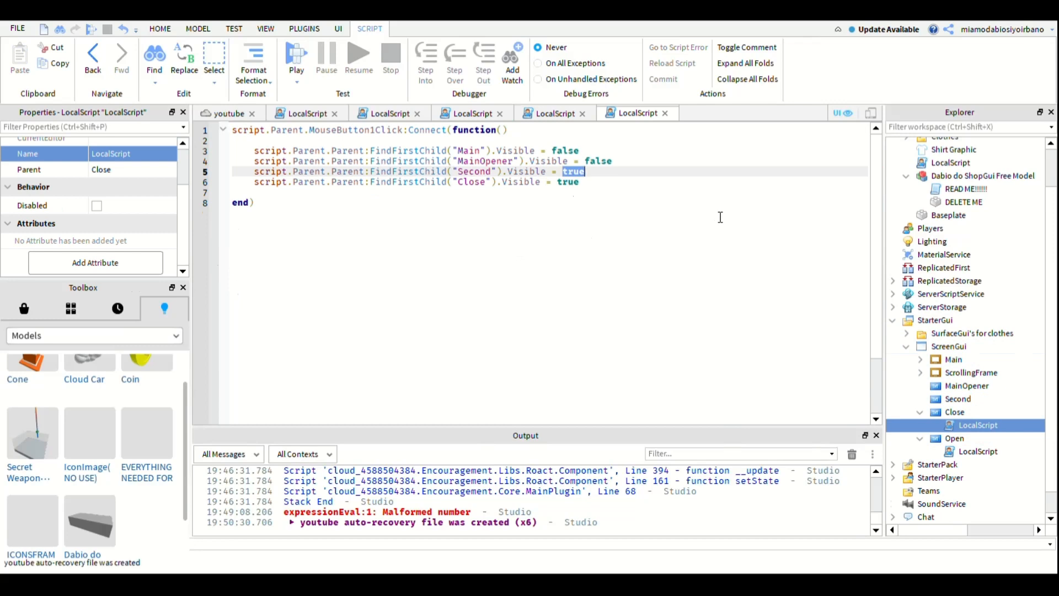
text(false)
key(Down)
key(ctrl+shift+Left)
text(false)
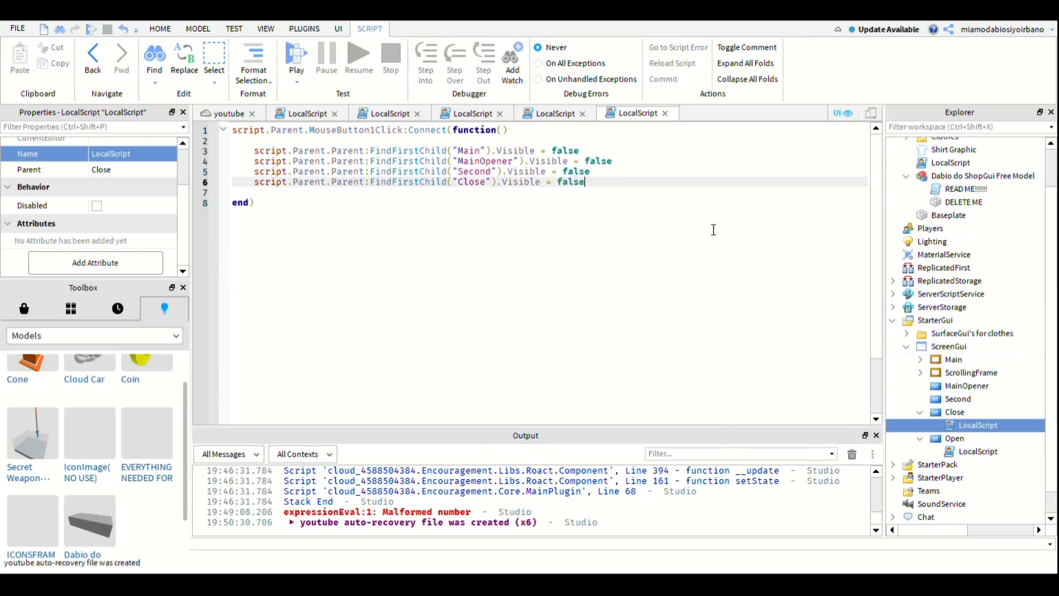
- Replace "Close" with "ScrollingFrame" in the last FindFirstChild line of the Close button's script
key(Up)
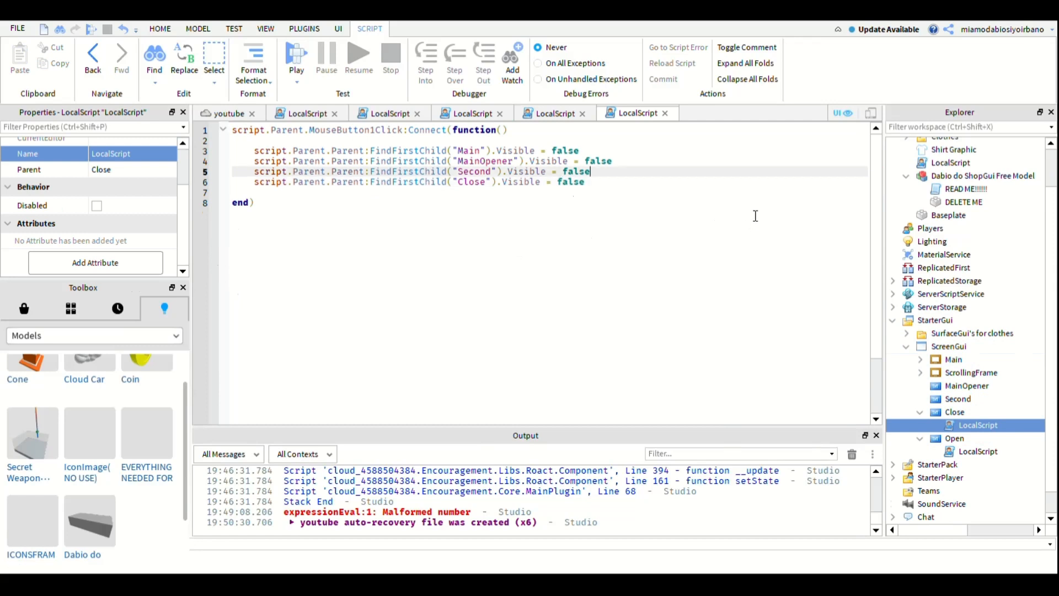
key(Return)
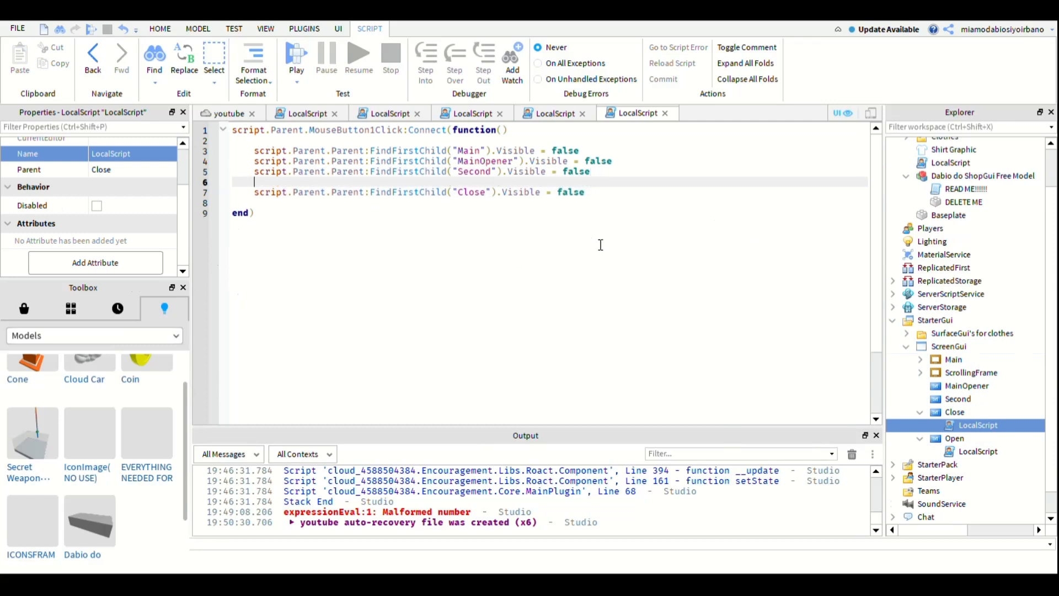
double_click(475, 192)
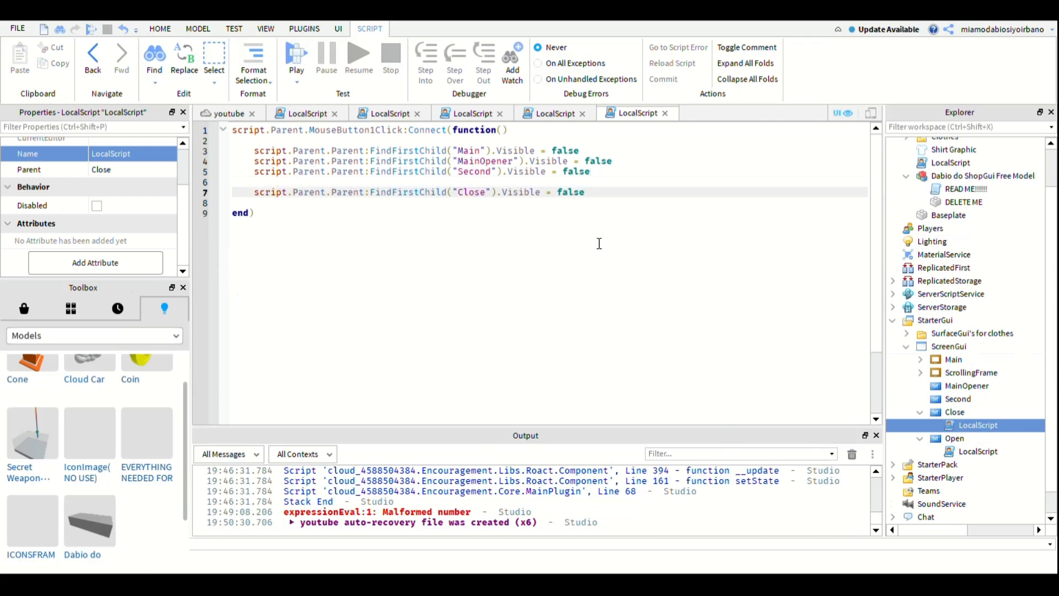
text(o)
key(BackSpace)
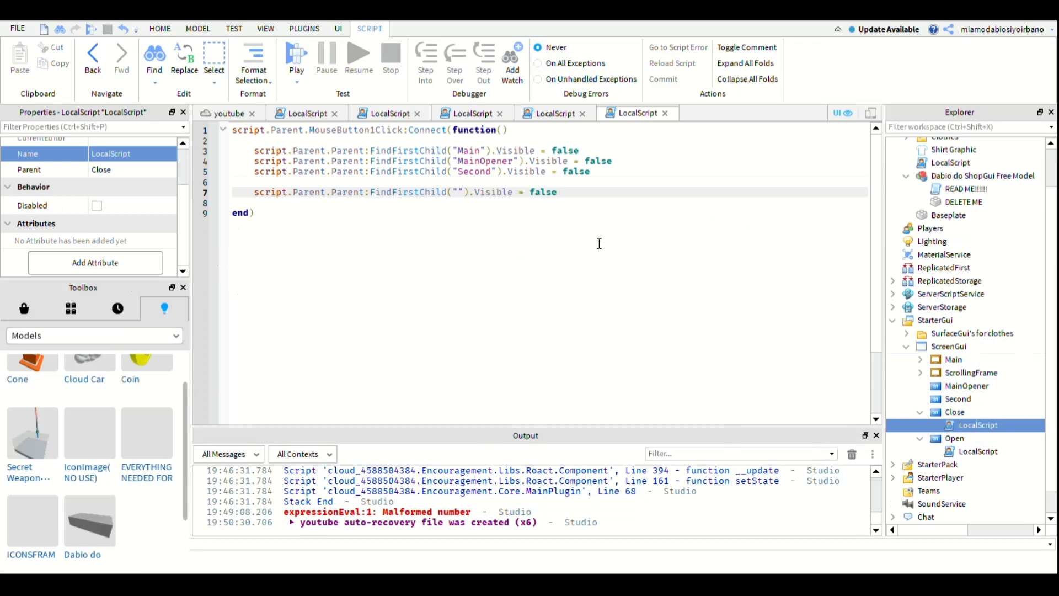
text(ScrollingFrame)
key(Up)
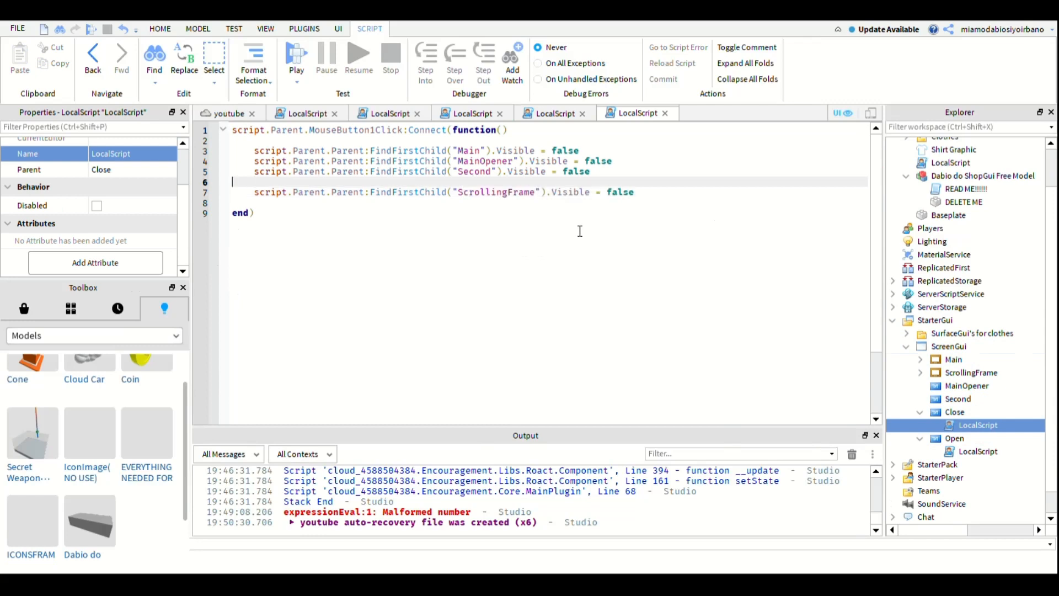
key(BackSpace)
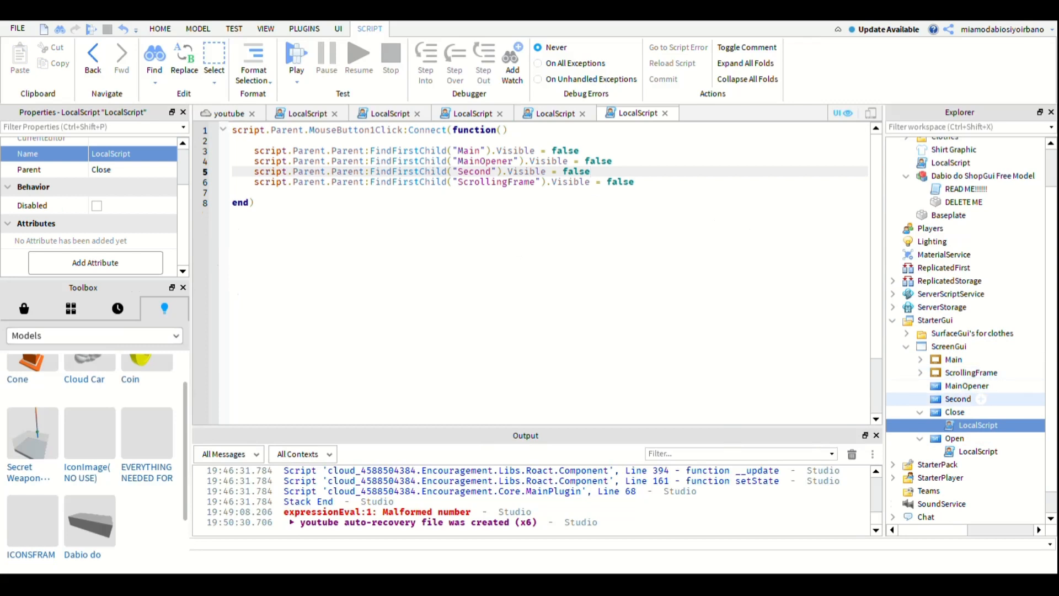
- Add the line script.Parent.Visible = false below the ScrollingFrame line in the Close button's script
key(Down)
key(Down)
key(Return)
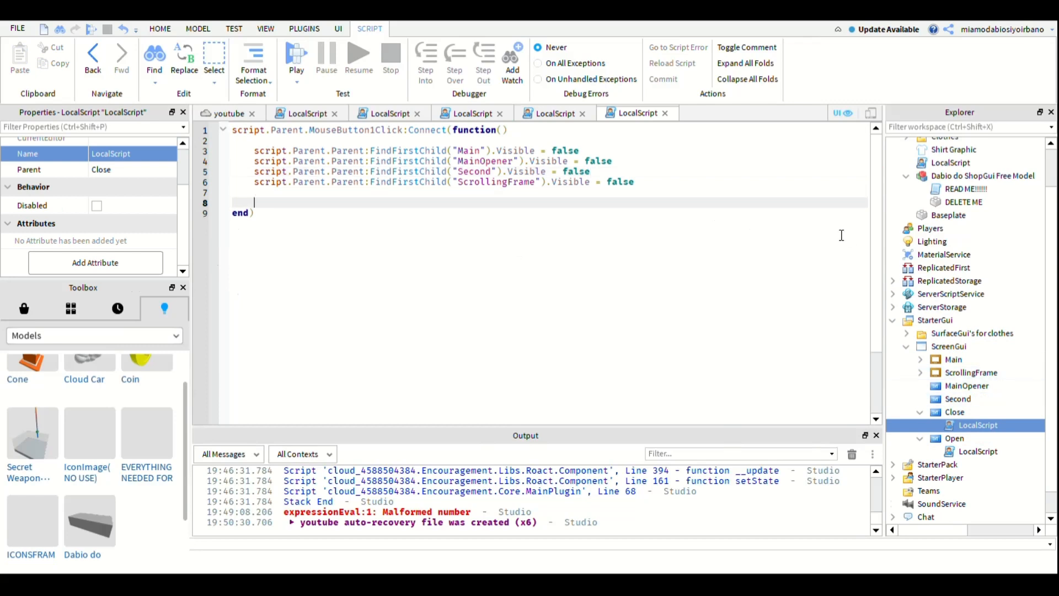
text(sc)
key(BackSpace)
key(BackSpace)
key(BackSpace)
key(BackSpace)
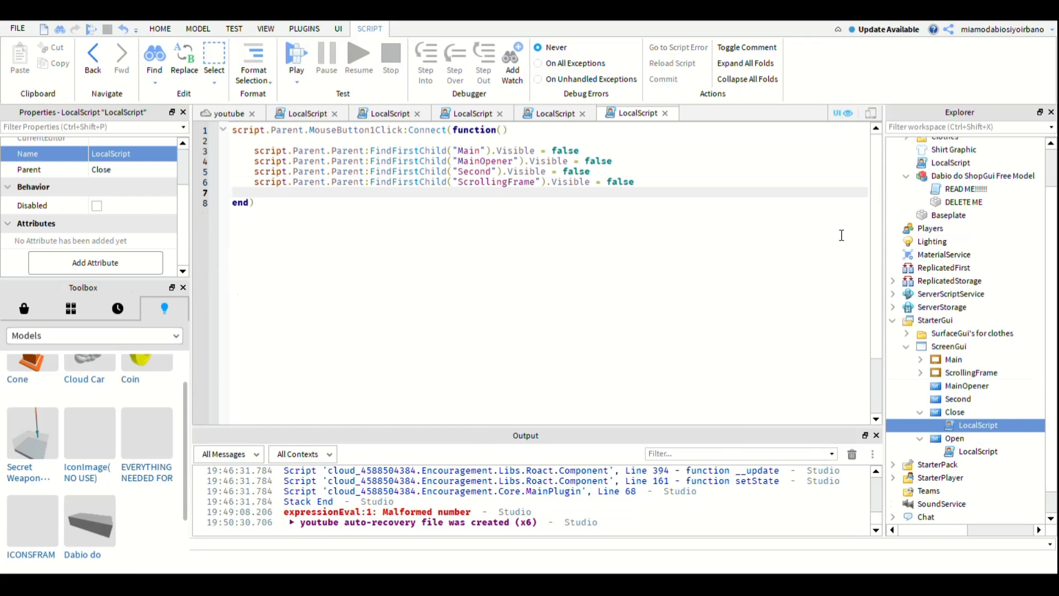
text(script.Parent)
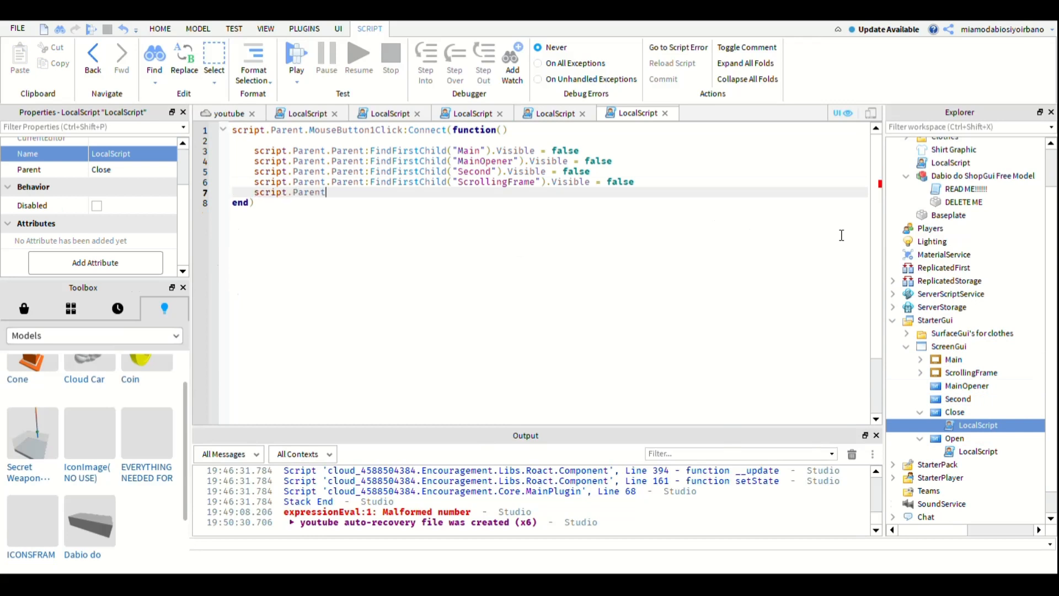
text(.v)
text(isible = false)
key(Return)
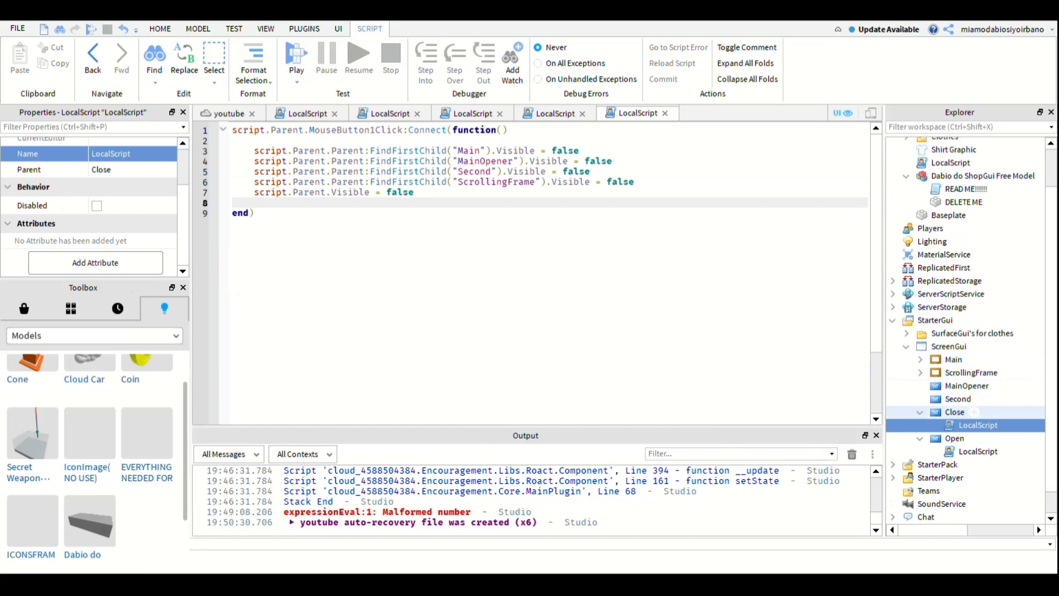
- Paste the copied LocalScript into the Second button and open it for editing
click(959, 399)
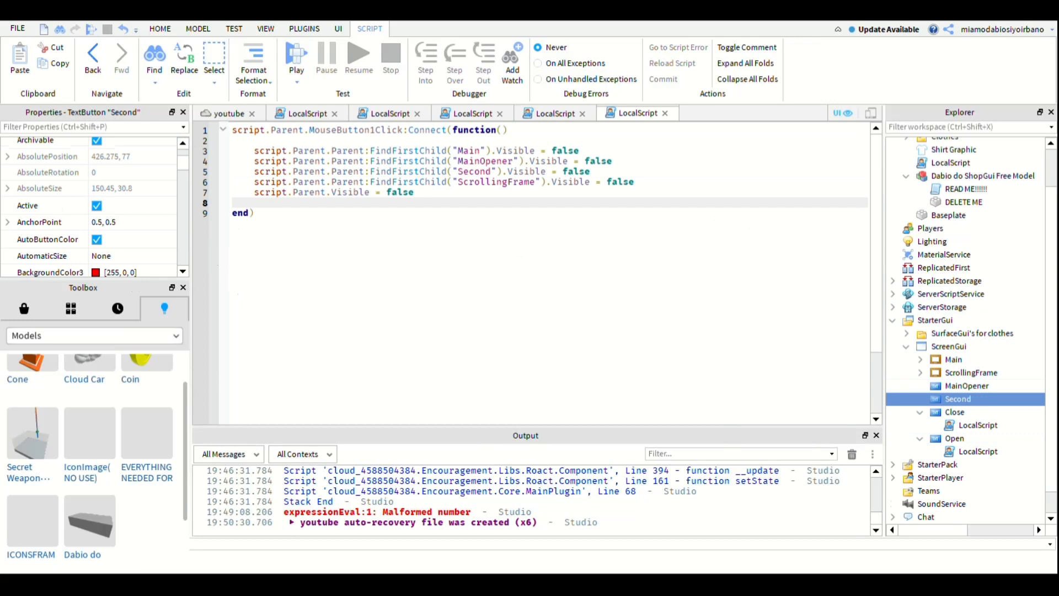
key(ctrl+shift+v)
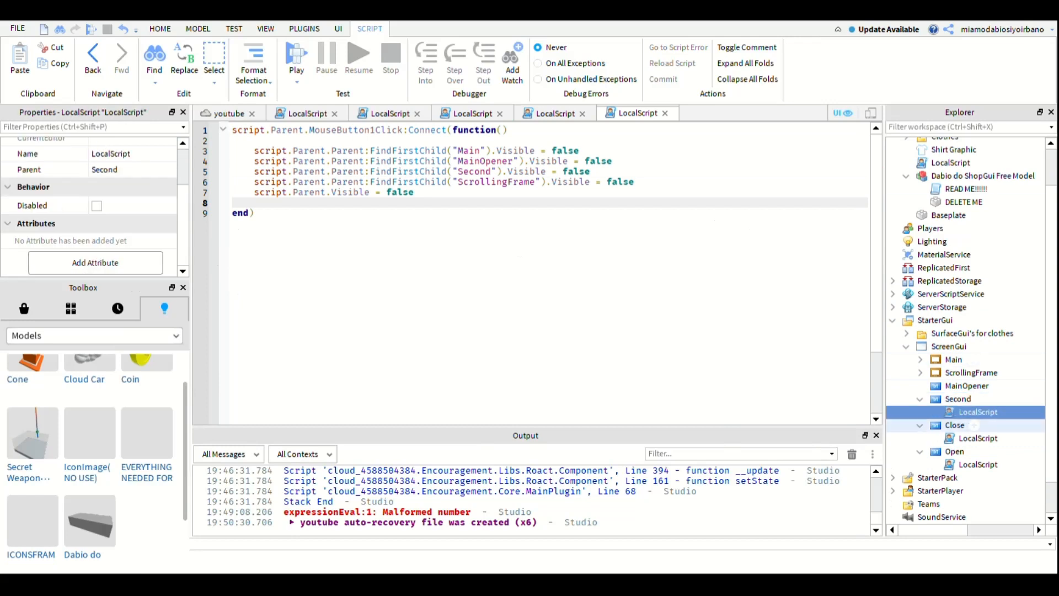
double_click(978, 412)
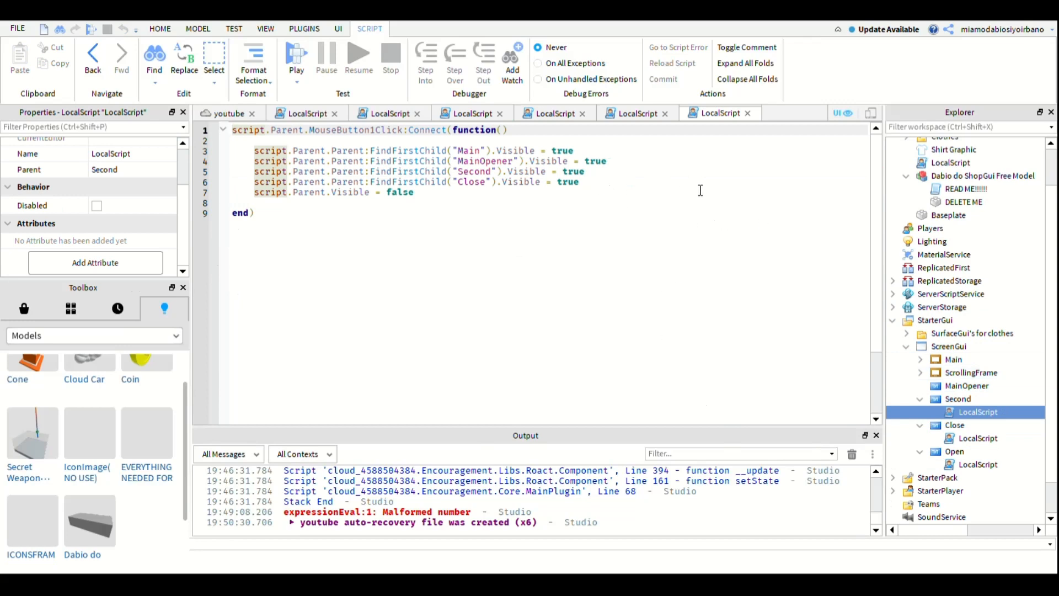
- In the Second button's script, set Main's Visible to false and replace "Close" with "ScrollingFrame" in the last FindFirstChild line
key(Down)
key(Down)
key(End)
key(ctrl+shift+Left)
text(false)
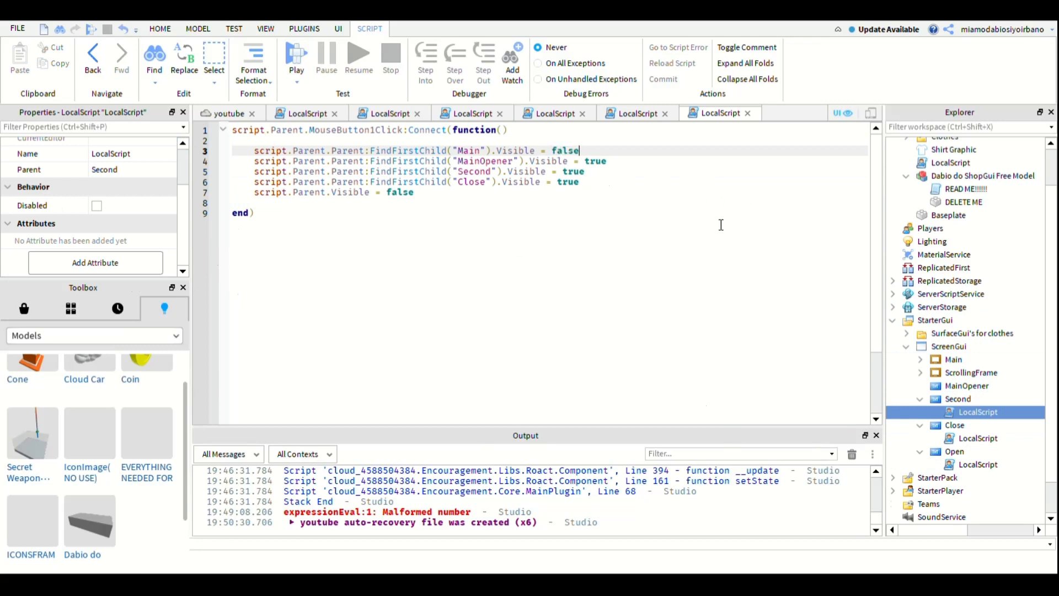
key(F3)
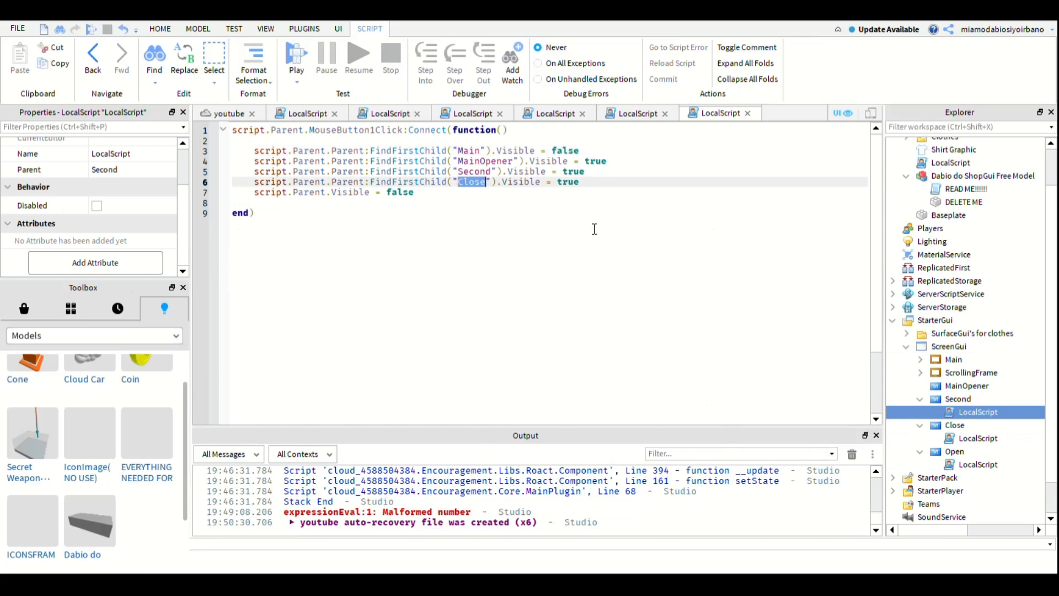
text(ScrollingFrame)
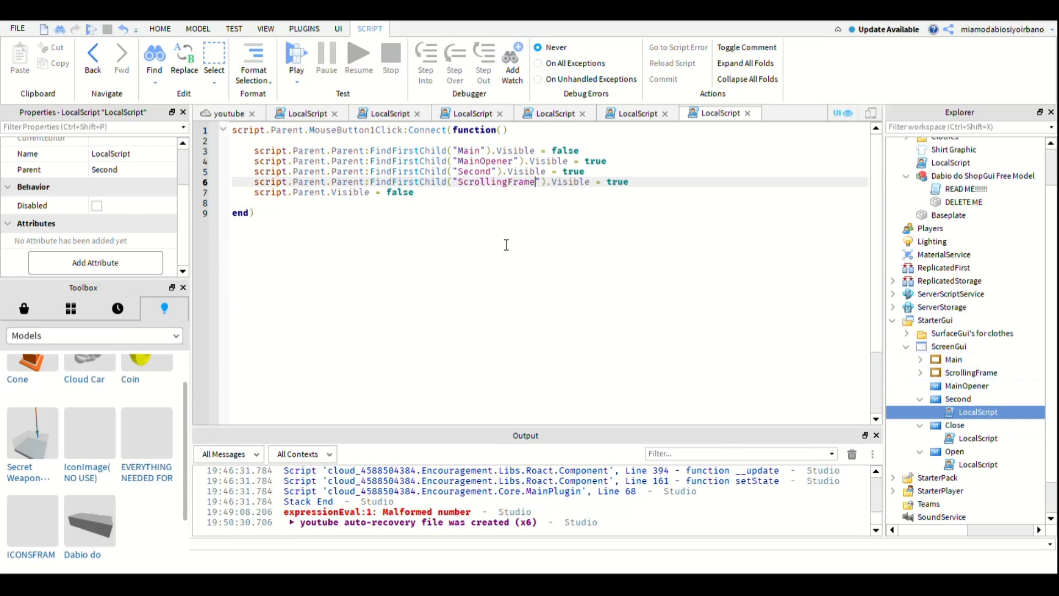
- Shorten the script.Parent.Visible = false line in the Second button's script to script.Parent
key(Down)
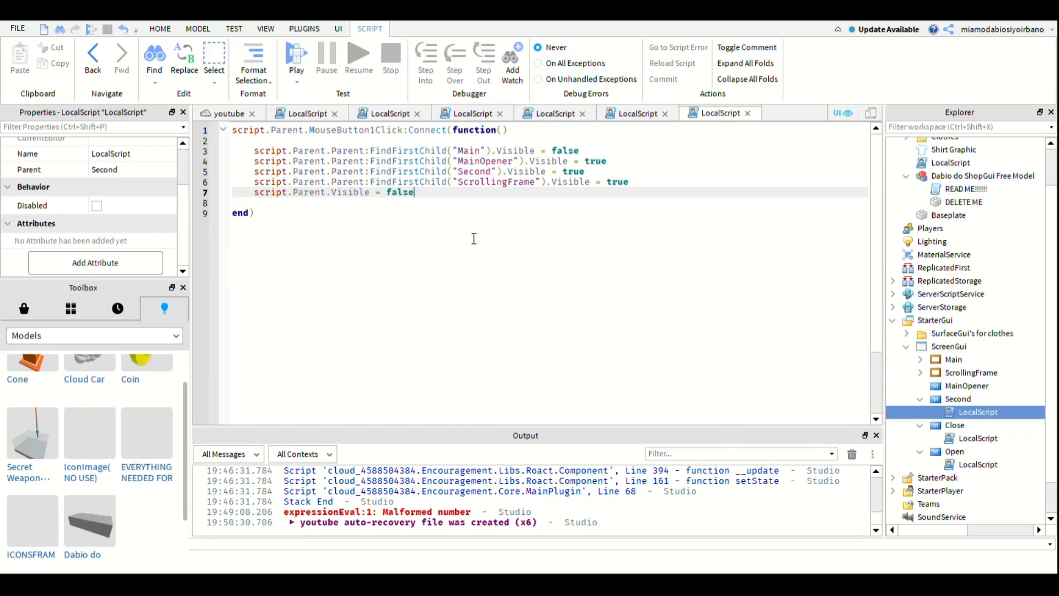
key(BackSpace)
key(BackSpace)
key(BackSpace)
key(BackSpace)
key(BackSpace)
key(BackSpace)
key(BackSpace)
key(BackSpace)
key(BackSpace)
key(BackSpace)
key(BackSpace)
key(BackSpace)
key(BackSpace)
key(BackSpace)
key(BackSpace)
key(BackSpace)
key(BackSpace)
key(BackSpace)
key(BackSpace)
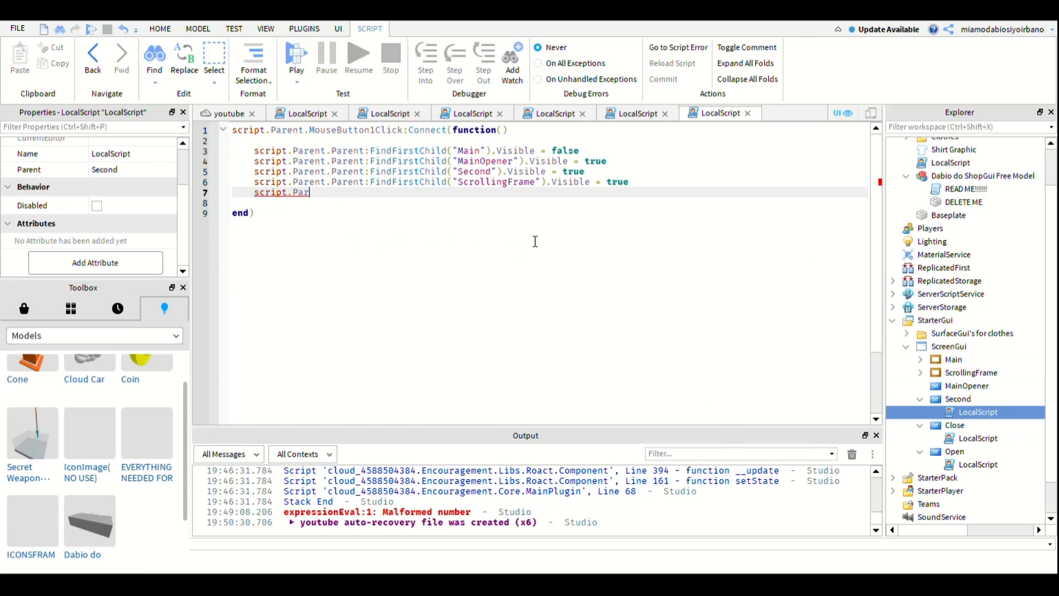
text(ent)
- Replace "Second" with "Close" in its FindFirstChild line and complete the script.Parent line with .Visible = true
double_click(475, 172)
text(Close)
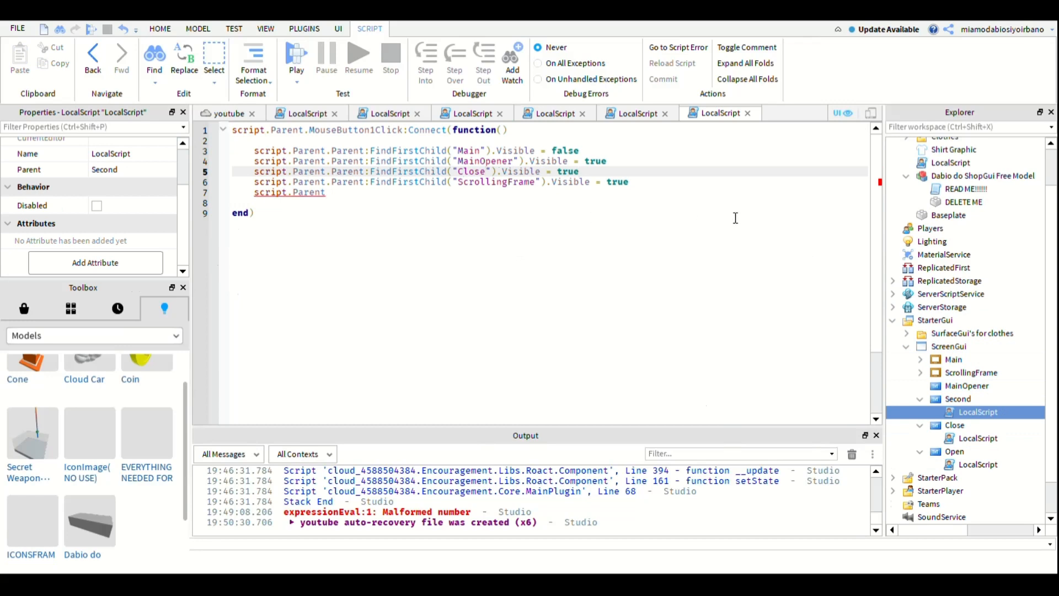
key(Down)
key(Down)
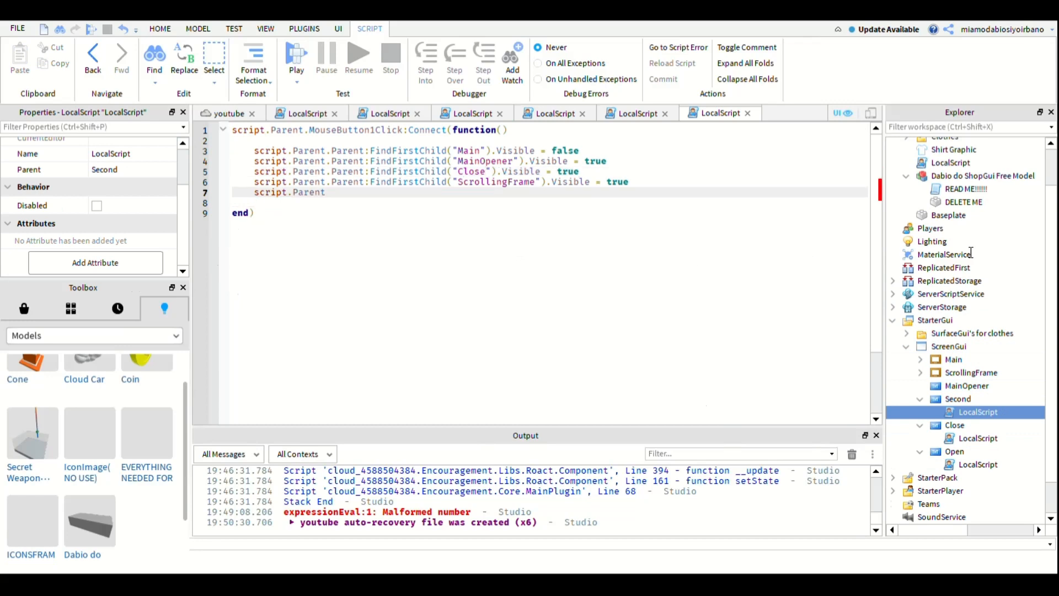
text(.Visible = true)
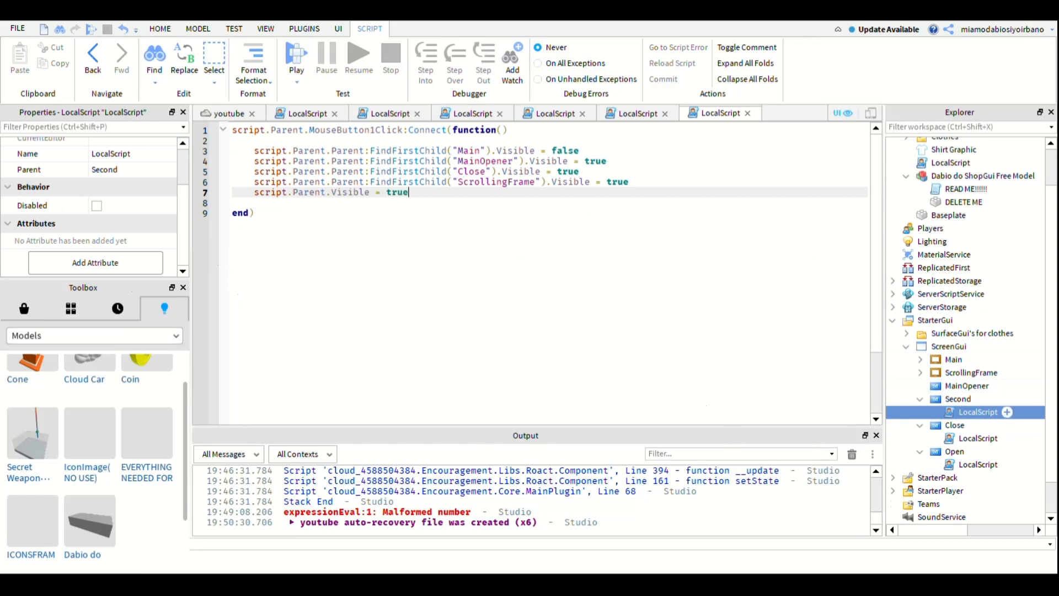
- Paste the copied LocalScript into the MainOpener button and open it for editing
click(993, 386)
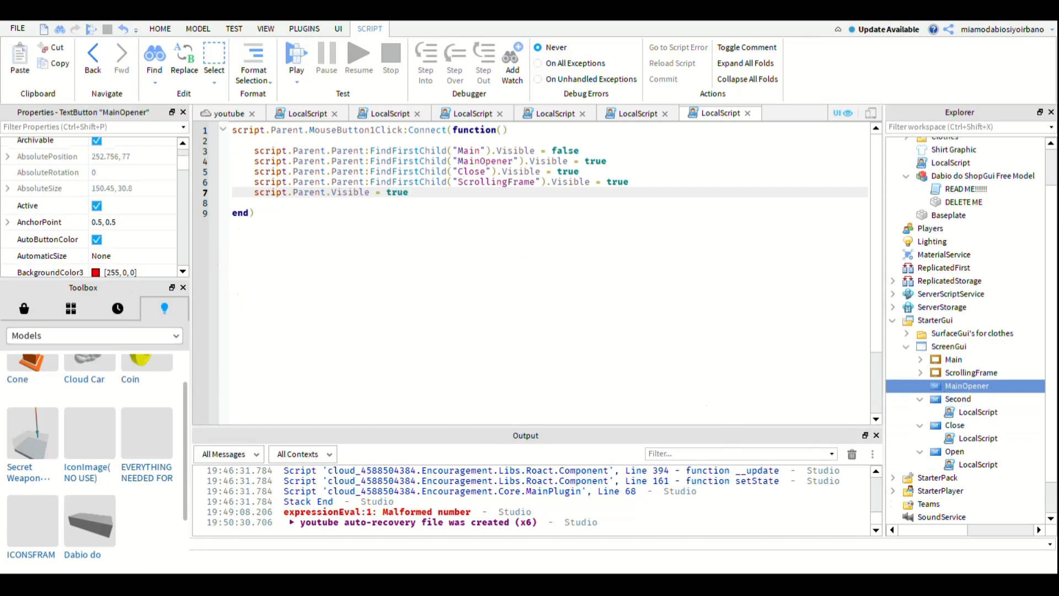
key(ctrl+shift+v)
double_click(978, 399)
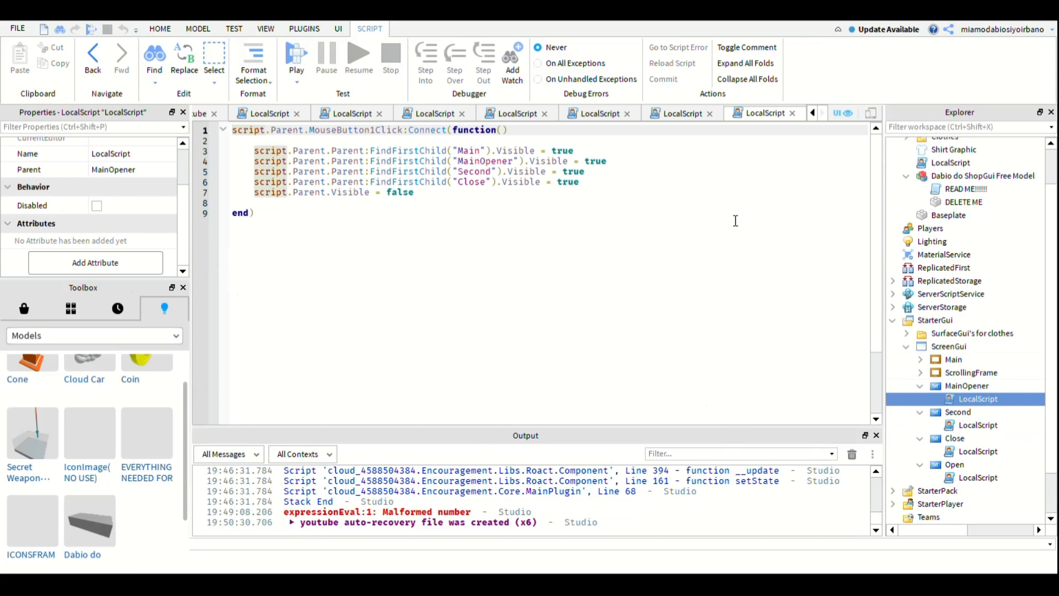
- Rewrite the script.Parent.Visible = false line in MainOpener's script as script.Parent.Parent:FindFirstChild()
click(721, 244)
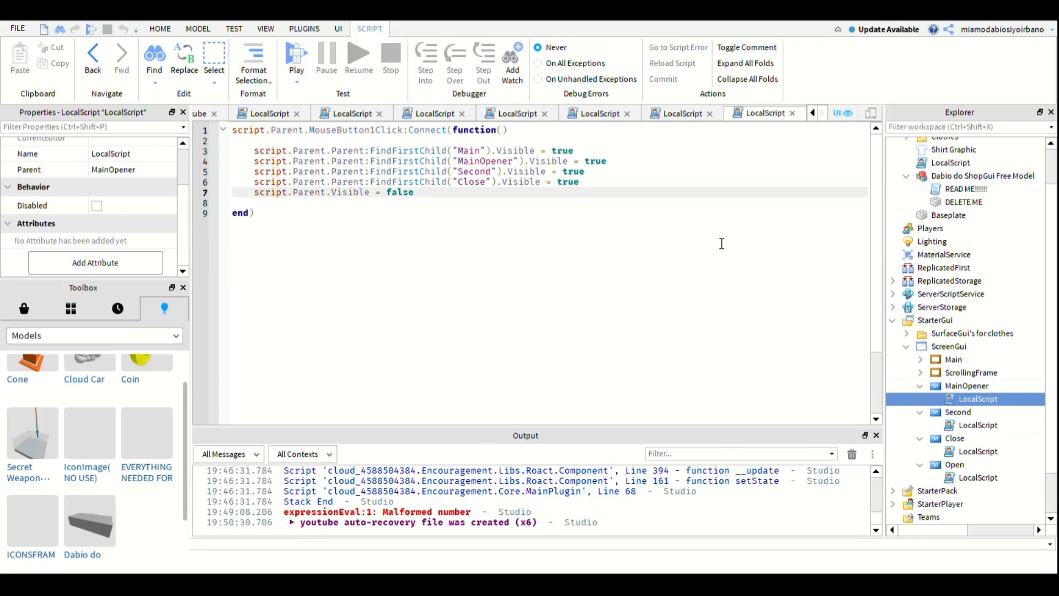
key(BackSpace)
key(BackSpace)
key(BackSpace)
key(BackSpace)
key(BackSpace)
key(BackSpace)
key(BackSpace)
key(BackSpace)
key(BackSpace)
key(BackSpace)
key(BackSpace)
key(BackSpace)
key(BackSpace)
key(BackSpace)
key(BackSpace)
text(pARENT)
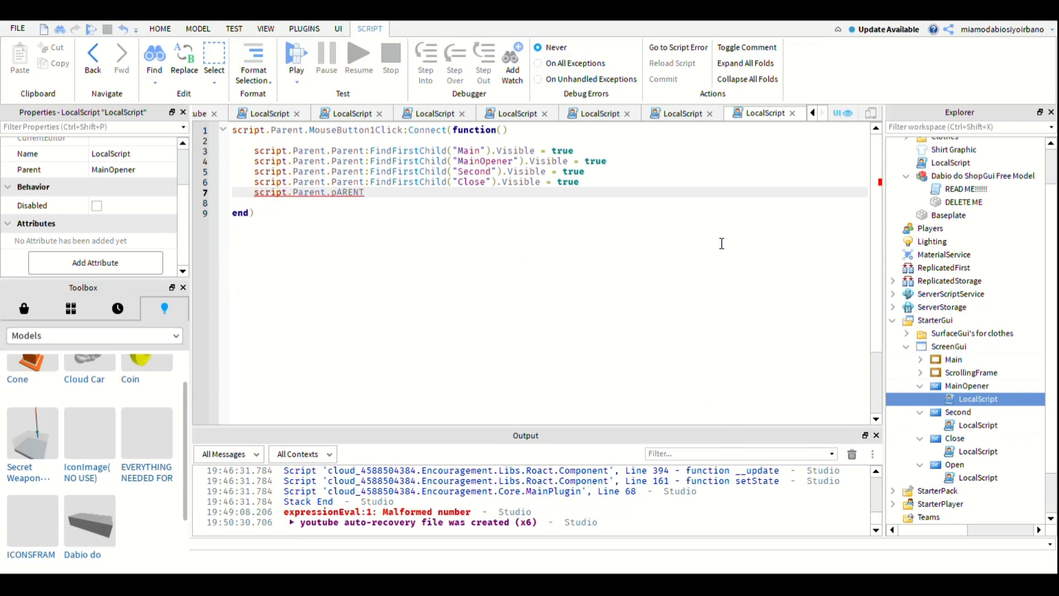
key(Tab)
text(:FindFirstChild()
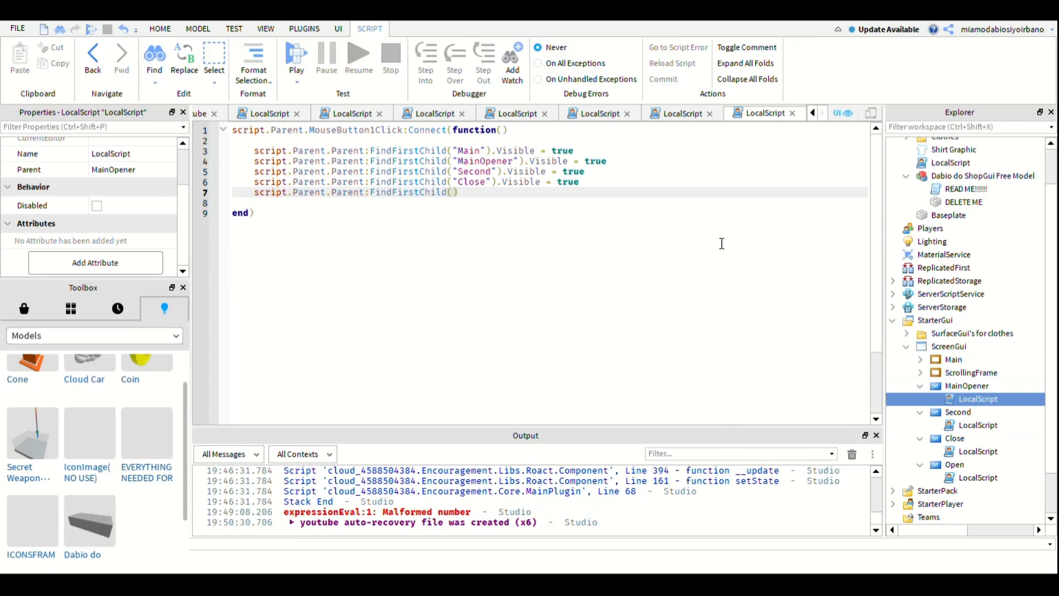
- Replace "Main" with "ScrollingFrame" in the first FindFirstChild line of MainOpener's script and set its Visible to false
click(763, 280)
key(F3)
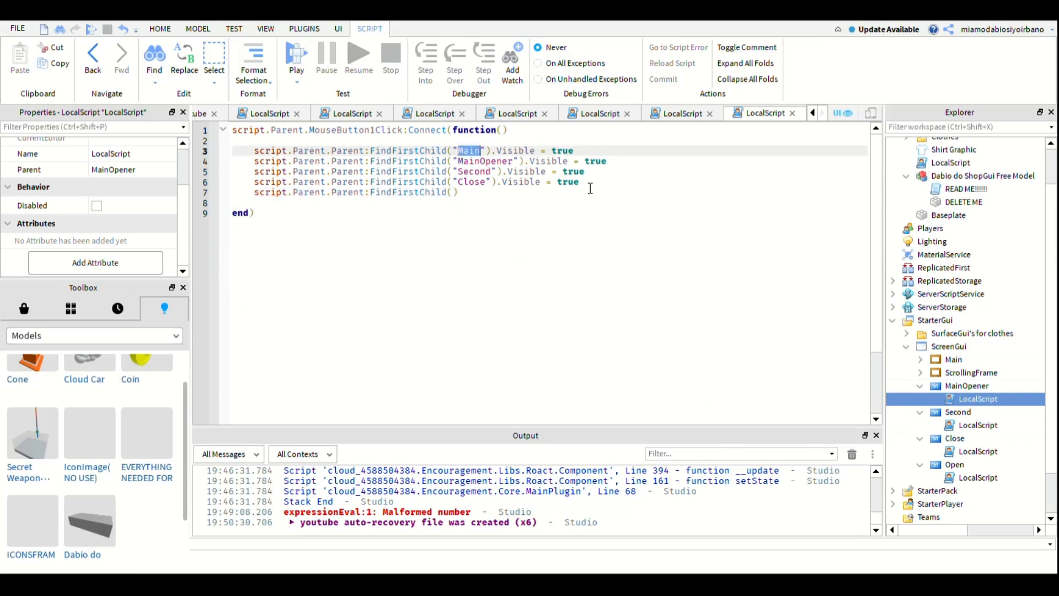
text(SC)
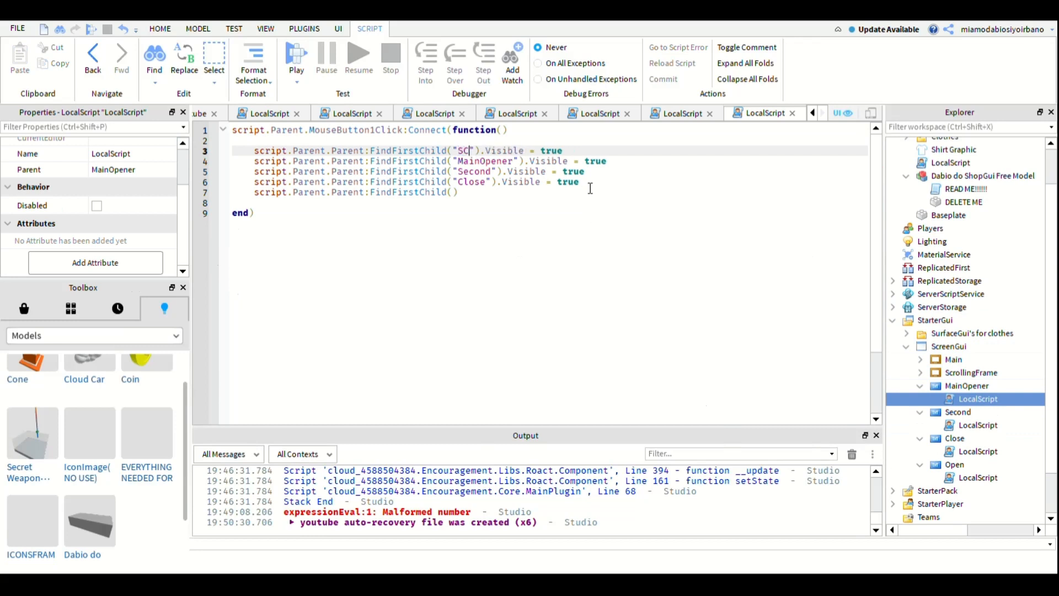
key(Return)
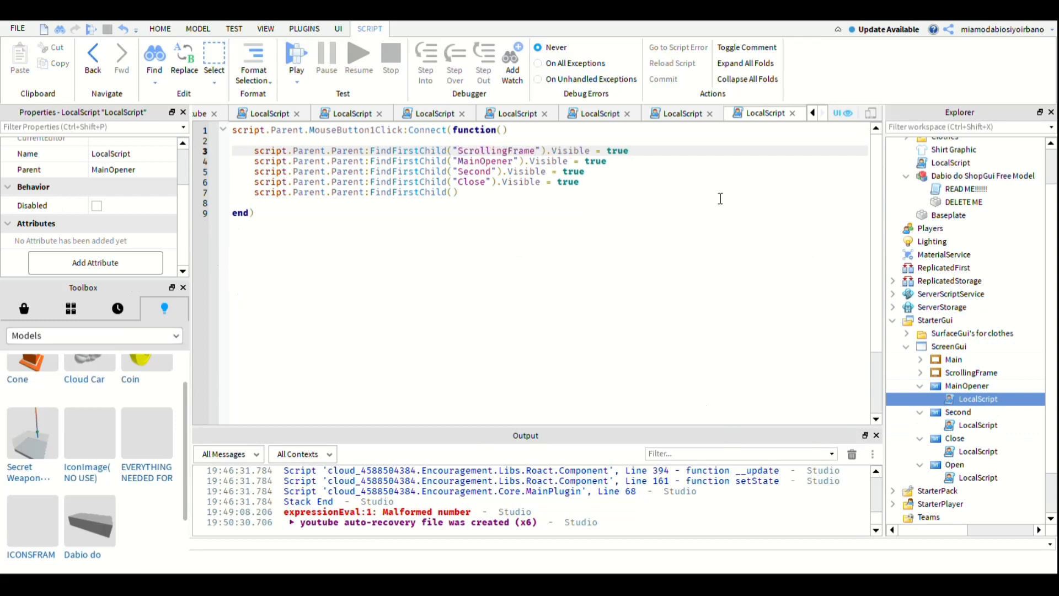
double_click(614, 150)
text(false)
- Complete the empty FindFirstChild line in MainOpener's script with "Main" and .Visible = true
key(Down)
key(Down)
key(Down)
key(Down)
key(Left)
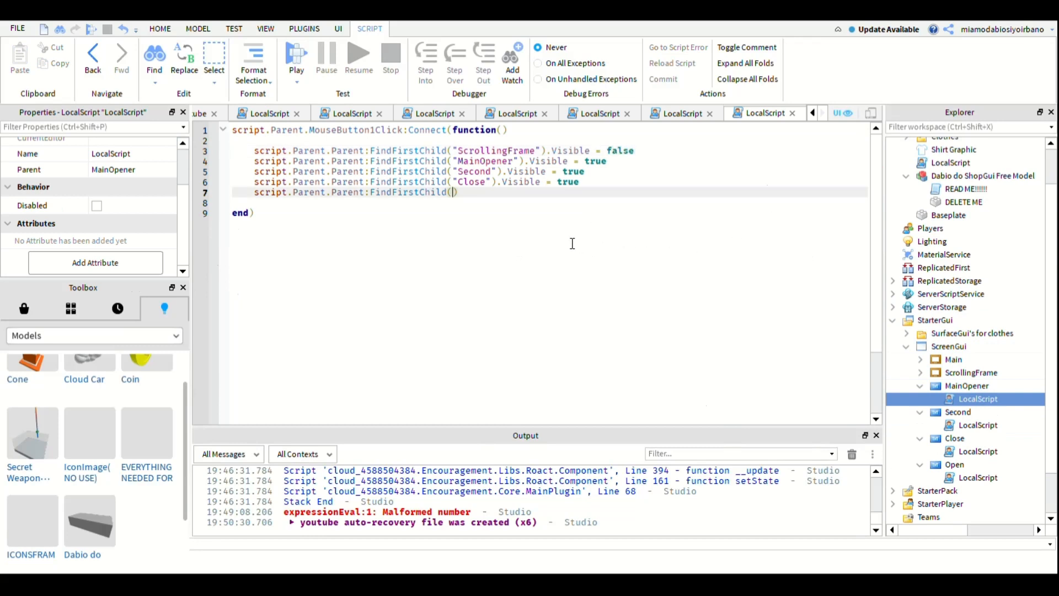
text(m)
key(BackSpace)
text("Main)
key(Down)
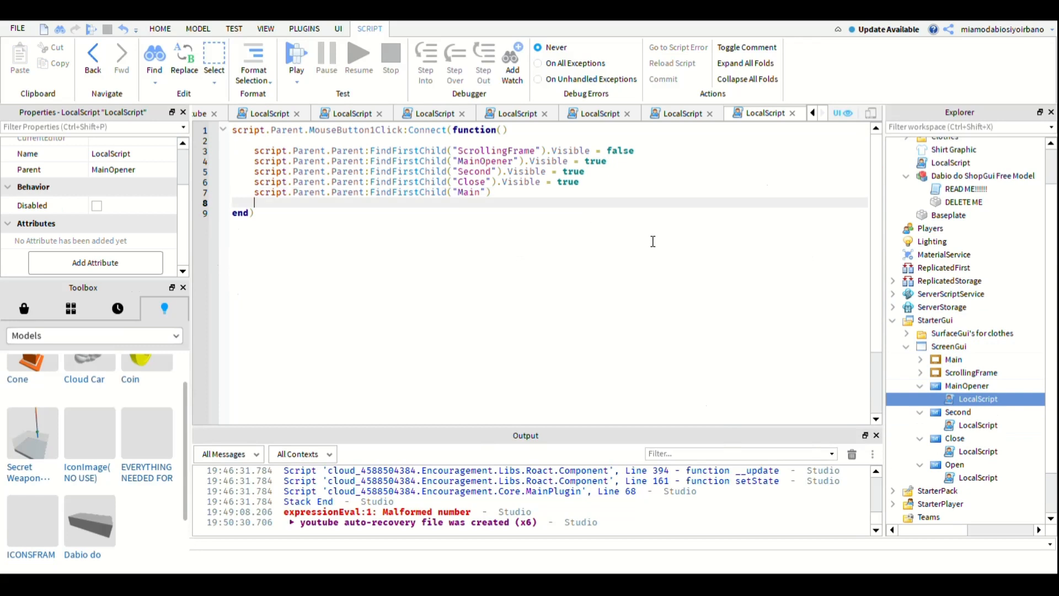
key(Up)
key(End)
text(.Visible = )
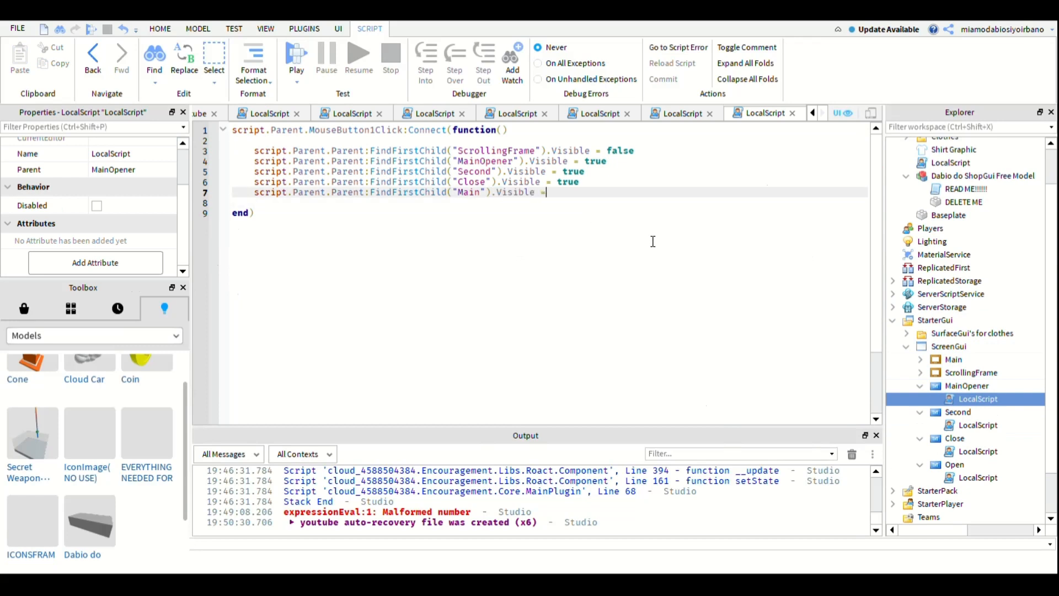
text(true)
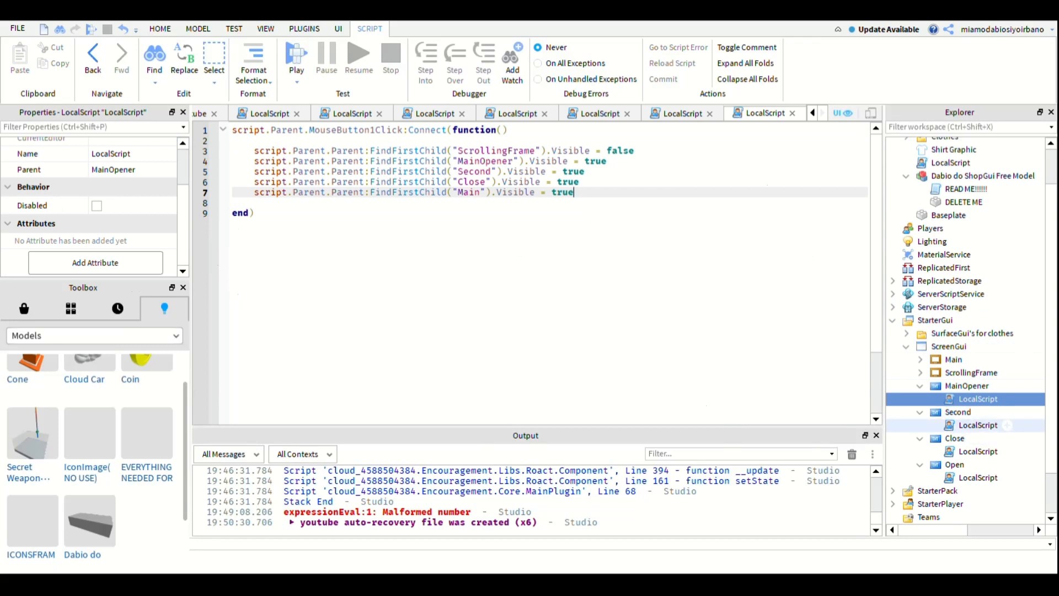
- Check the Second button's script, then shorten the MainOpener line in MainOpener's script to script.Parent.Visible = true
double_click(978, 425)
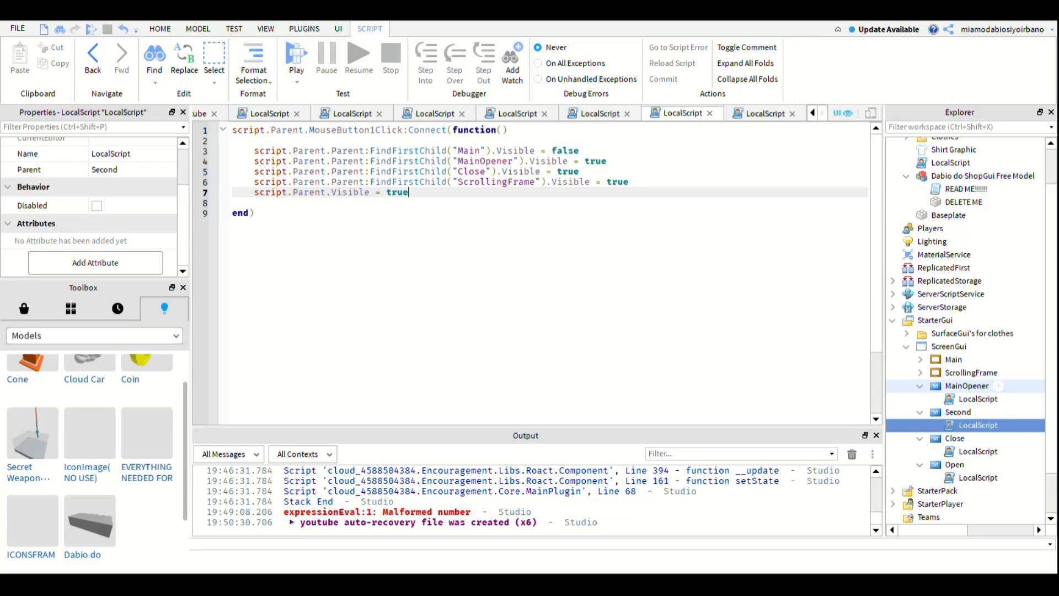
double_click(977, 399)
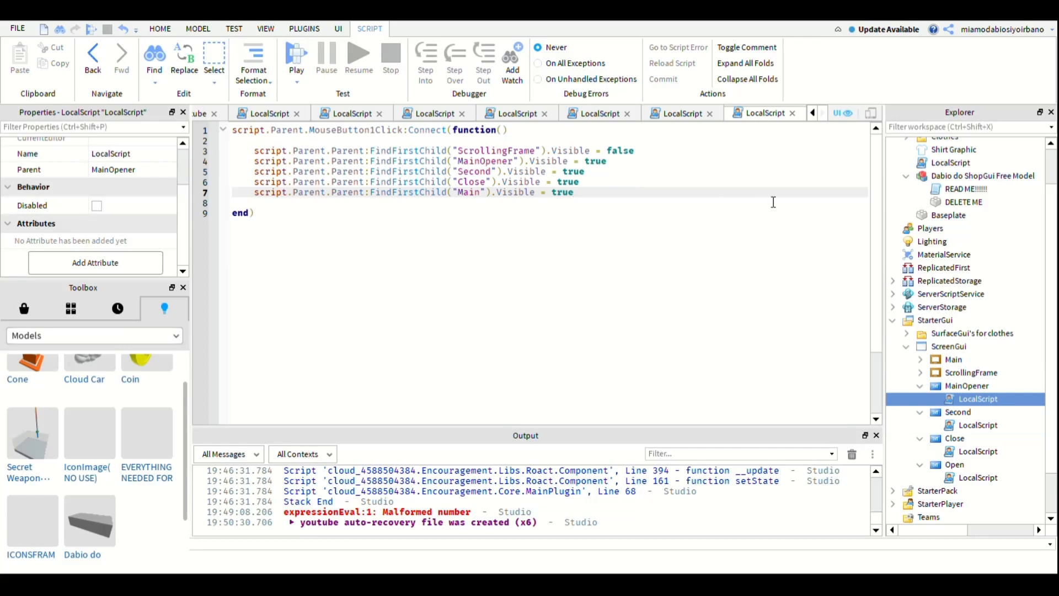
drag(583, 197, 420, 205)
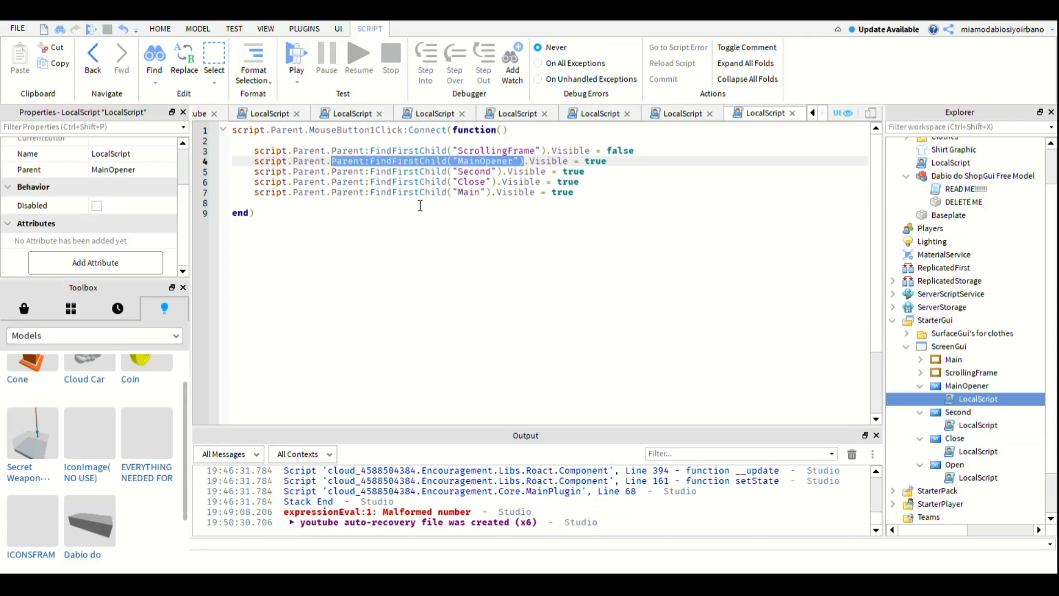
key(BackSpace)
key(BackSpace)
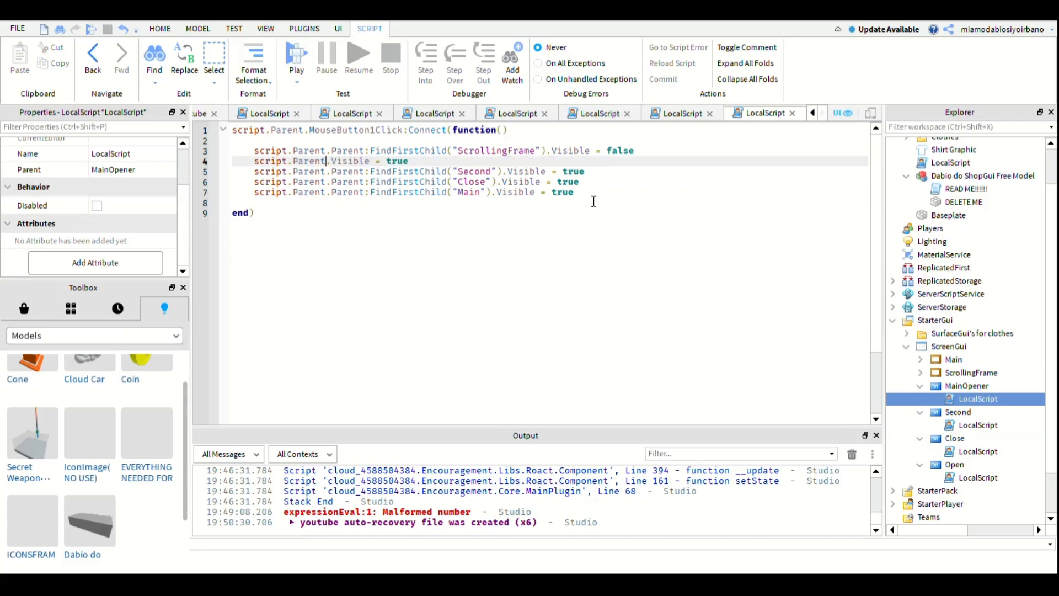
click(816, 274)
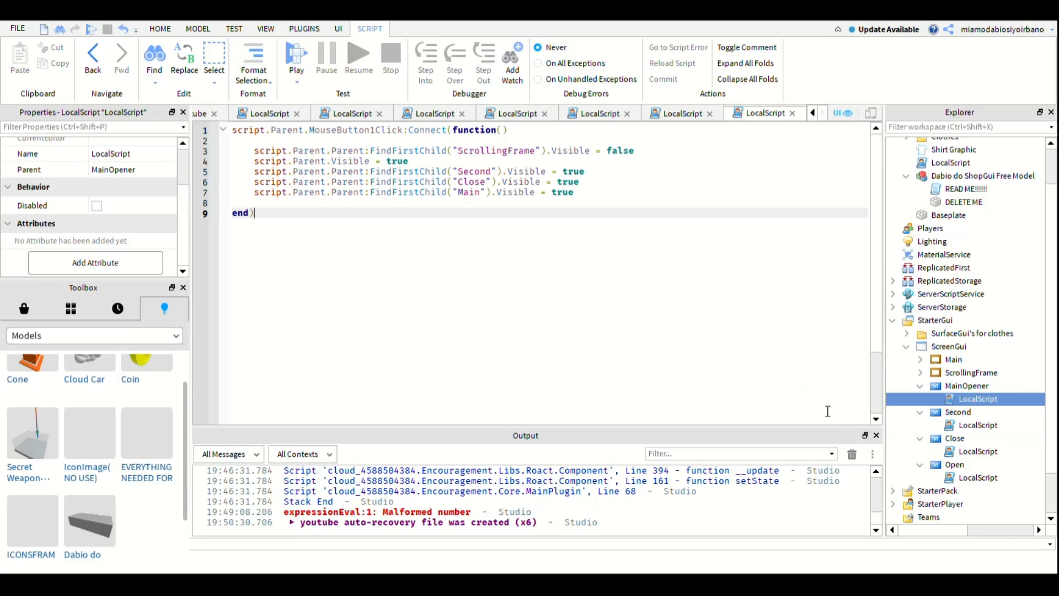
key(Up)
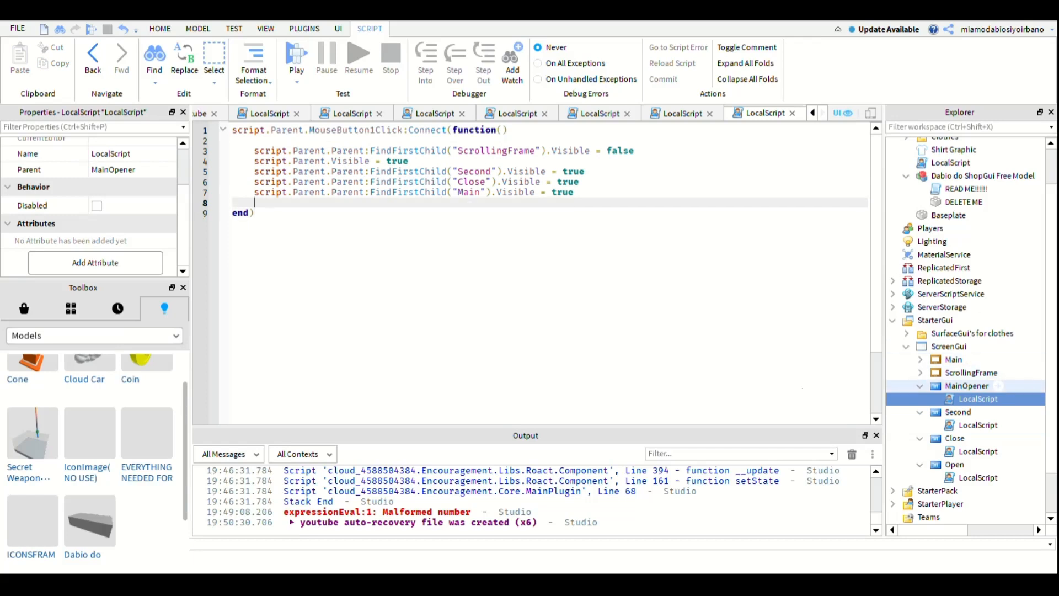
- Collapse the MainOpener, Second, Close and Open buttons in the ScreenGui hierarchy
click(920, 386)
click(920, 399)
click(920, 412)
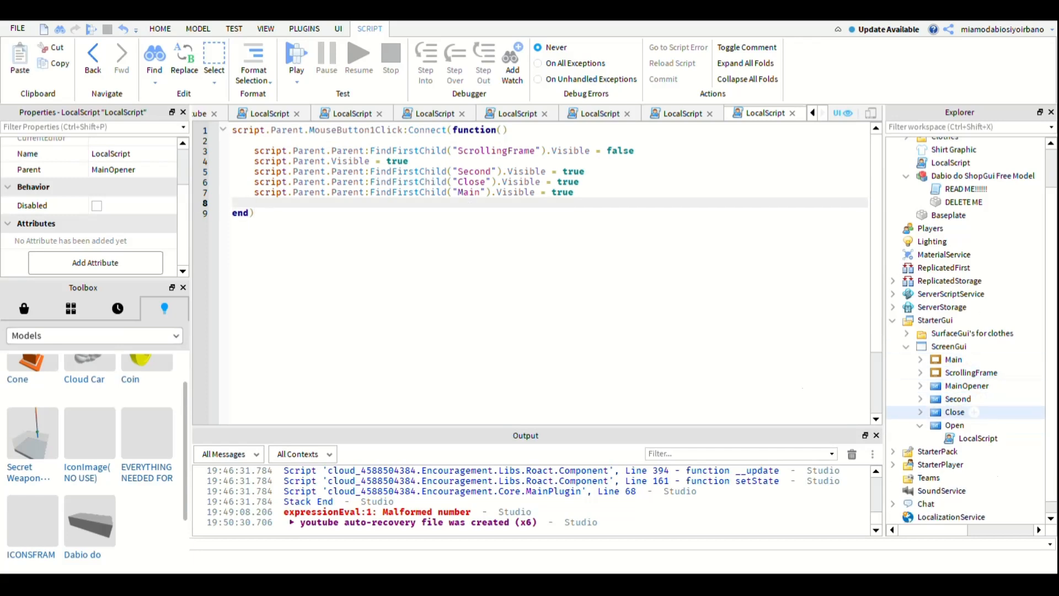
click(920, 426)
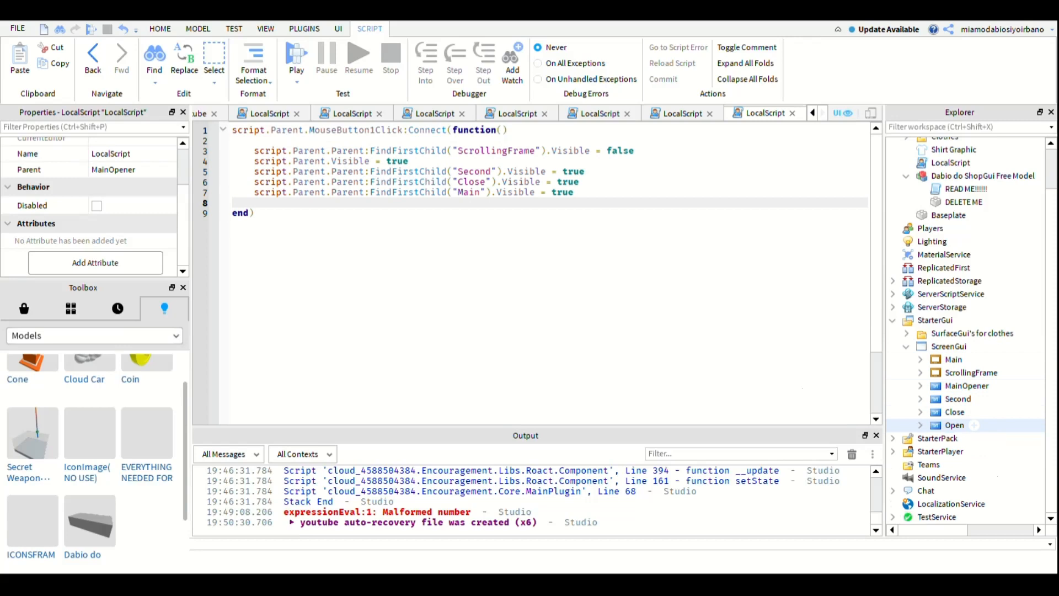
- Open the Open button's LocalScript and review its Visible lines
click(920, 426)
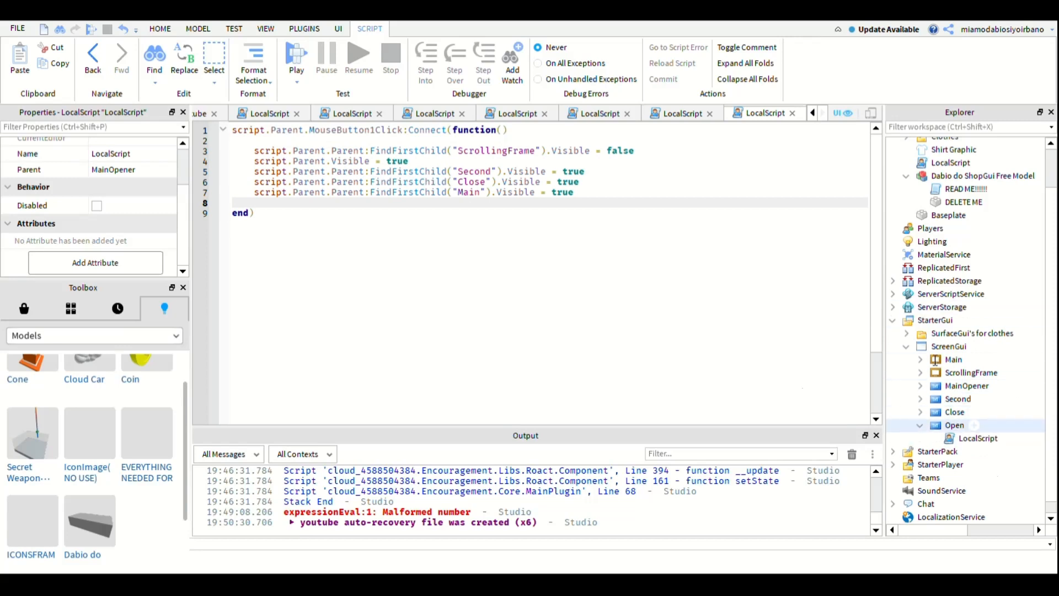
click(920, 426)
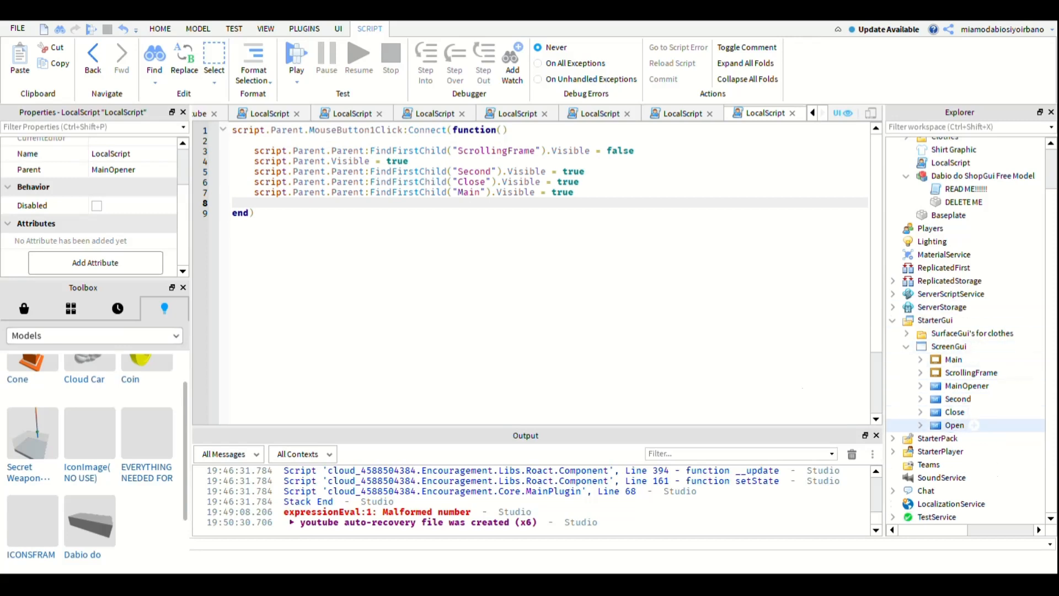
click(920, 425)
double_click(979, 438)
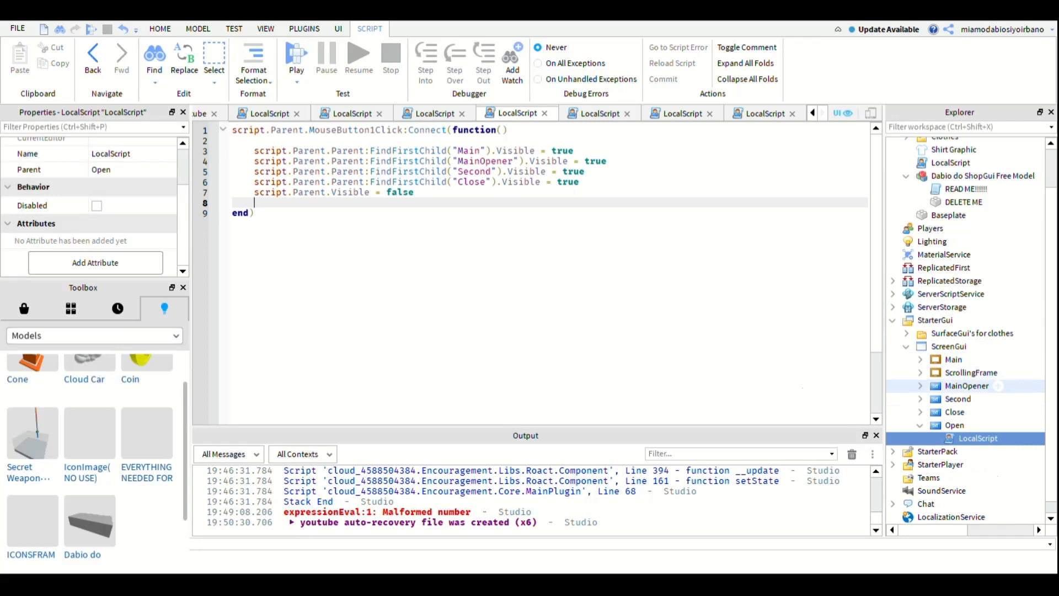
click(920, 425)
- Add script.Parent.Parent:FindFirstChild("Open").Visible = true below the last line inside the function in the Close button's LocalScript
click(920, 412)
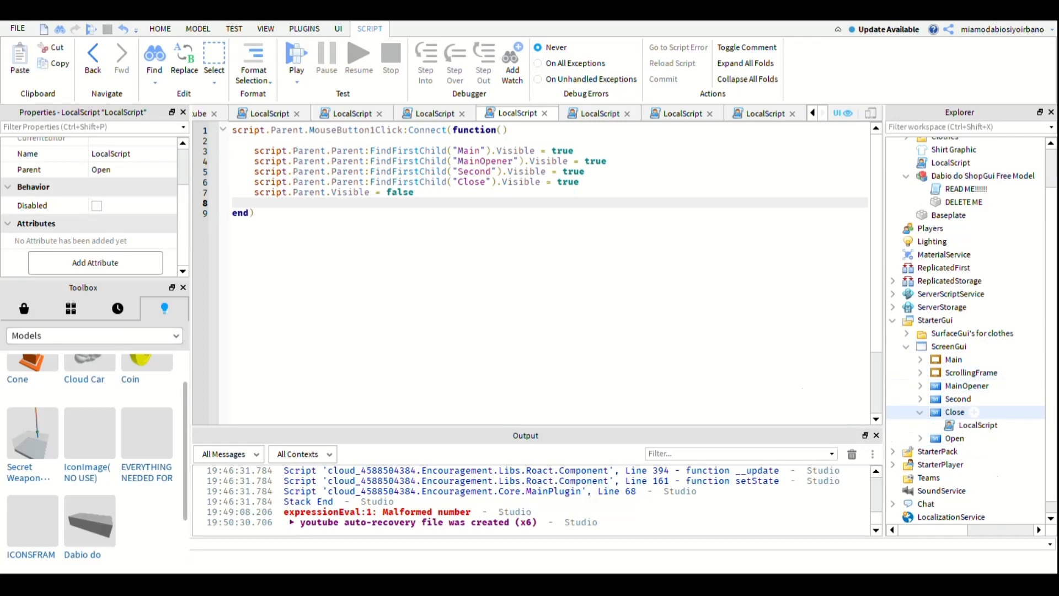
double_click(977, 424)
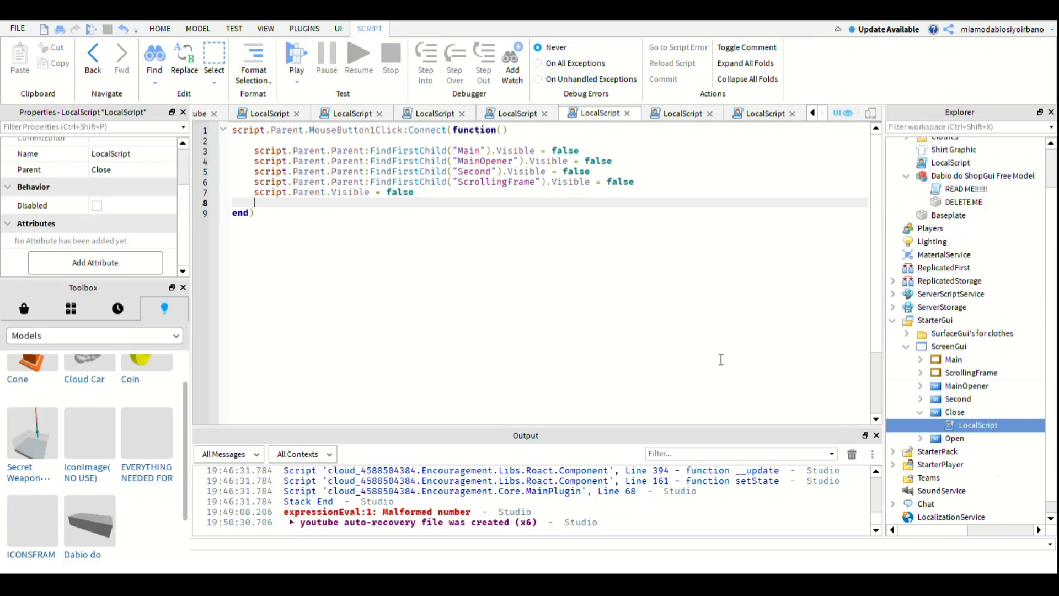
text(sc)
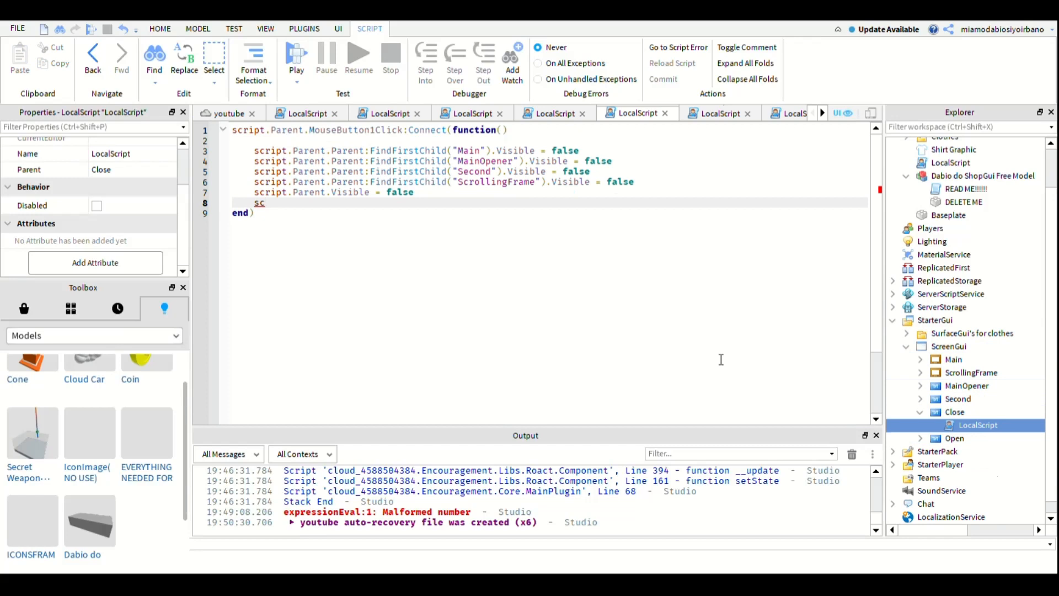
text(ript.Parent.p)
text(arent:FindFirstChild(op)
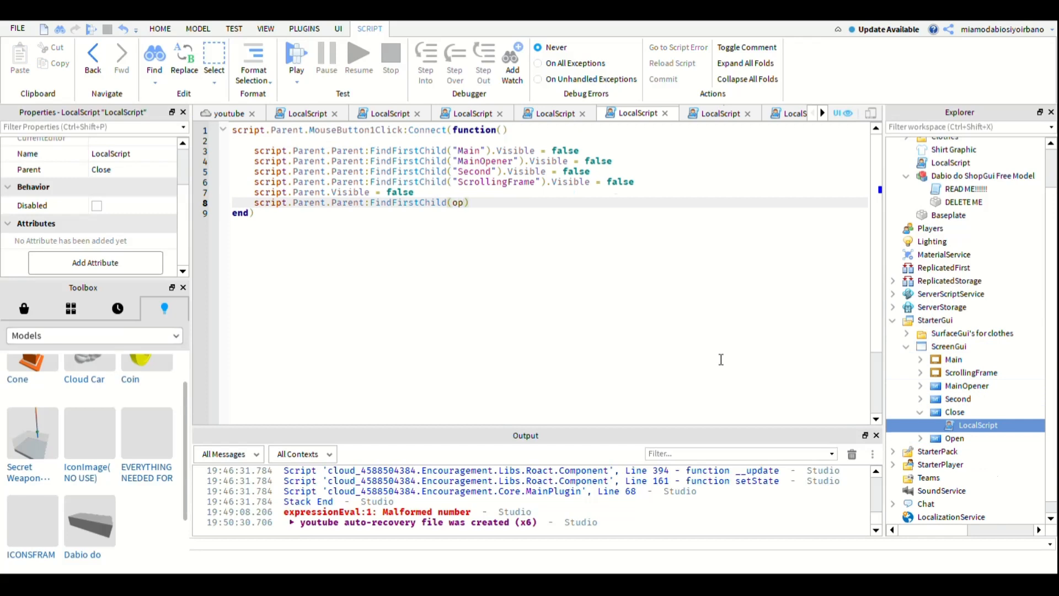
key(BackSpace)
key(Down)
key(Left)
text(.Visible = )
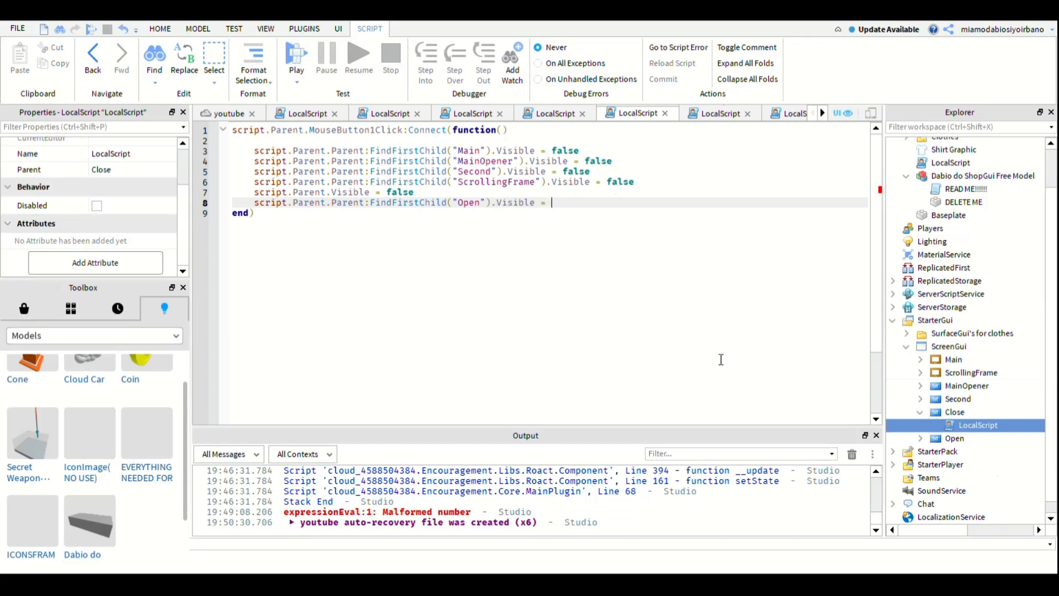
text(true)
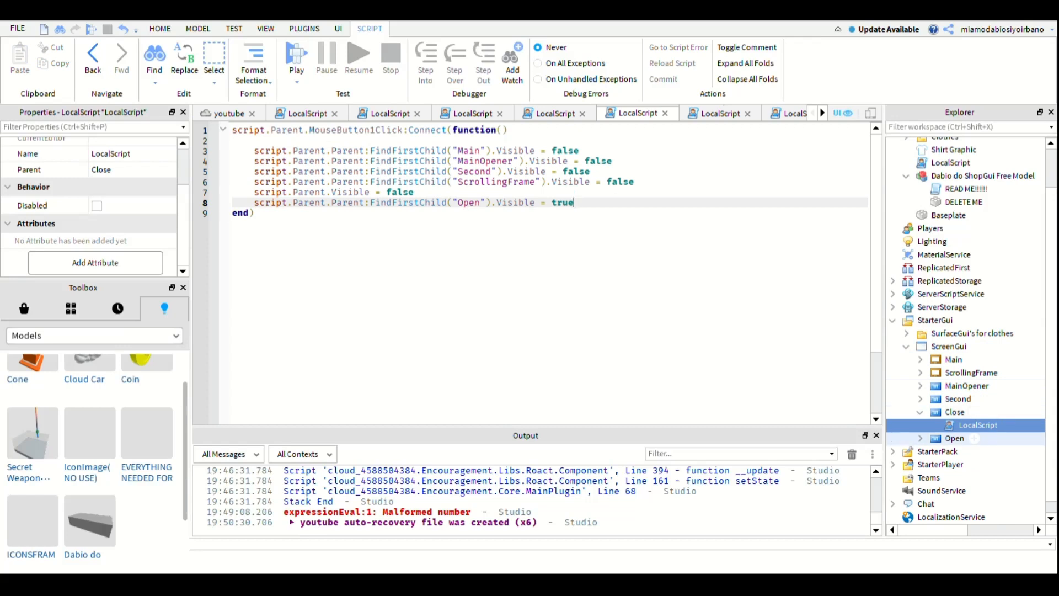
click(919, 413)
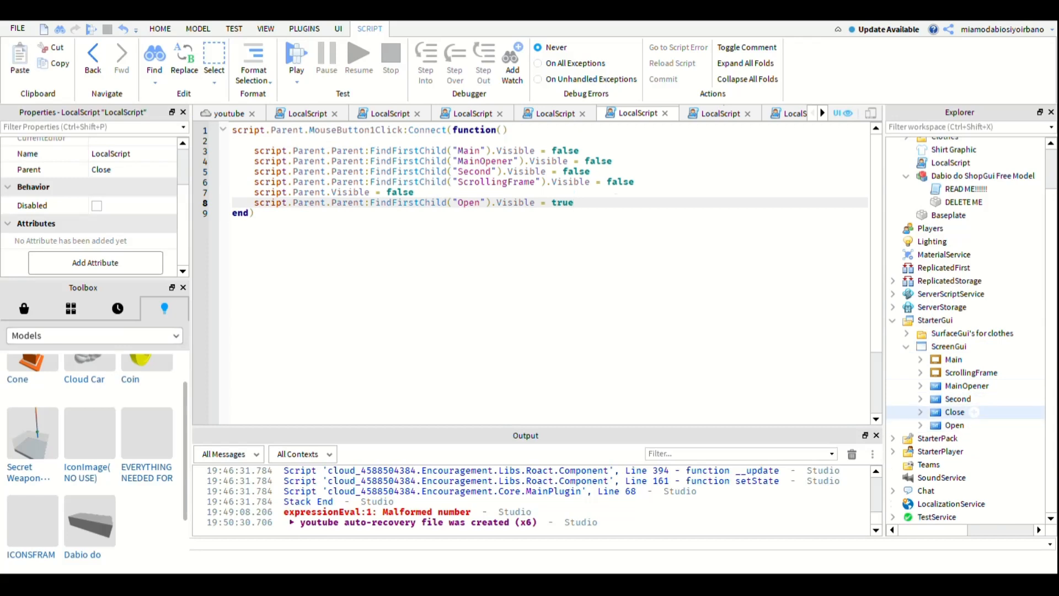
click(920, 412)
click(920, 413)
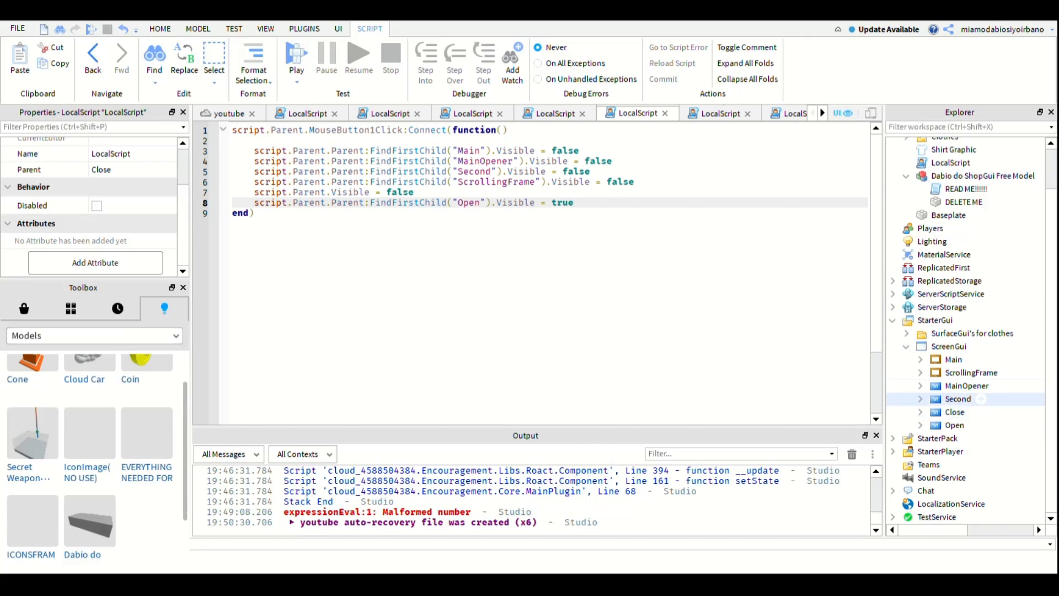
- Review the visibility lines in the Second and MainOpener buttons' LocalScripts
click(920, 399)
double_click(978, 412)
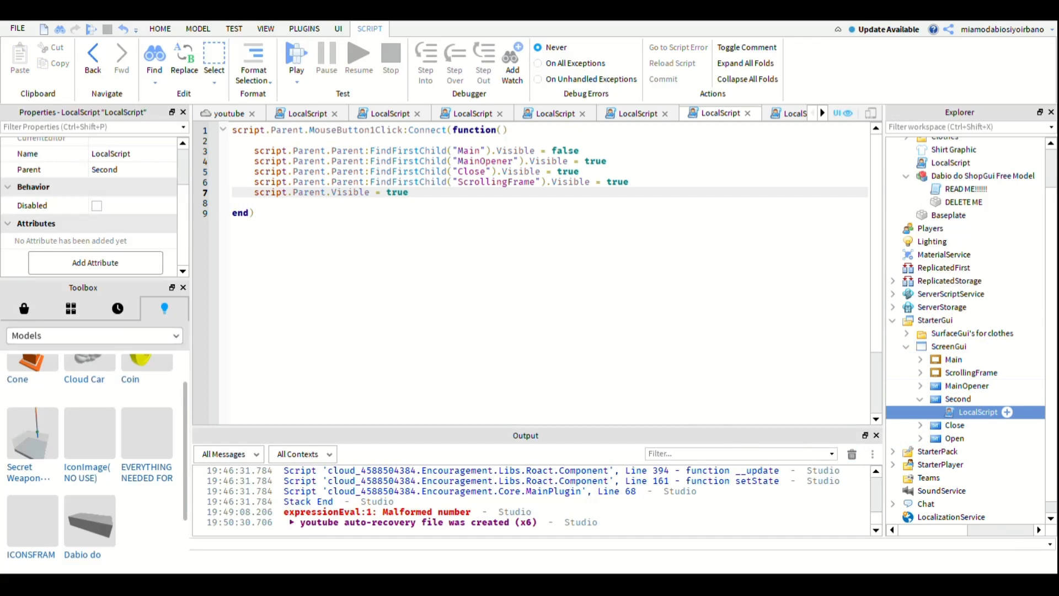
click(978, 413)
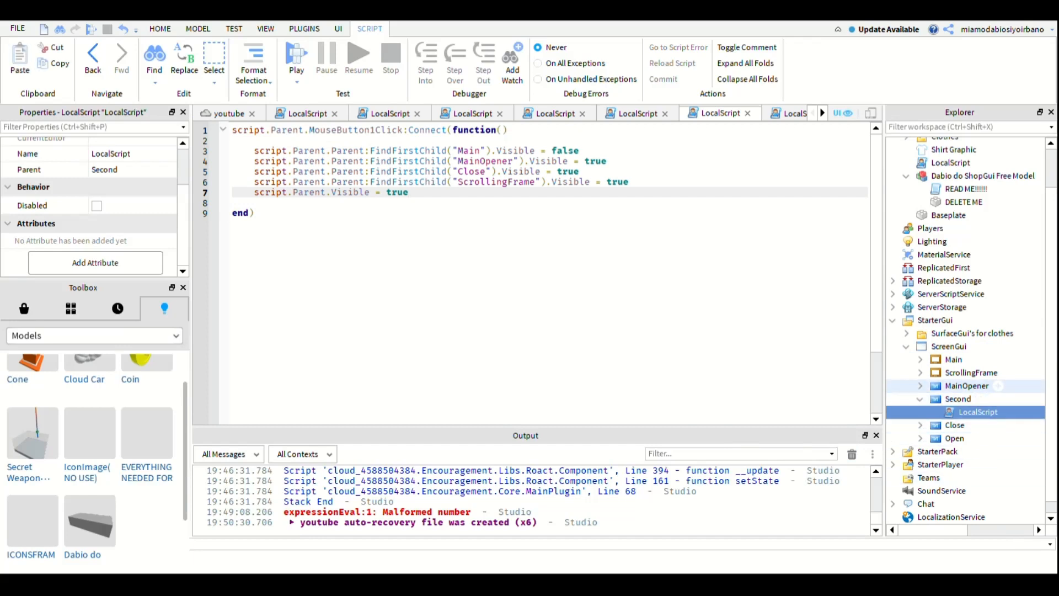
click(920, 398)
click(920, 386)
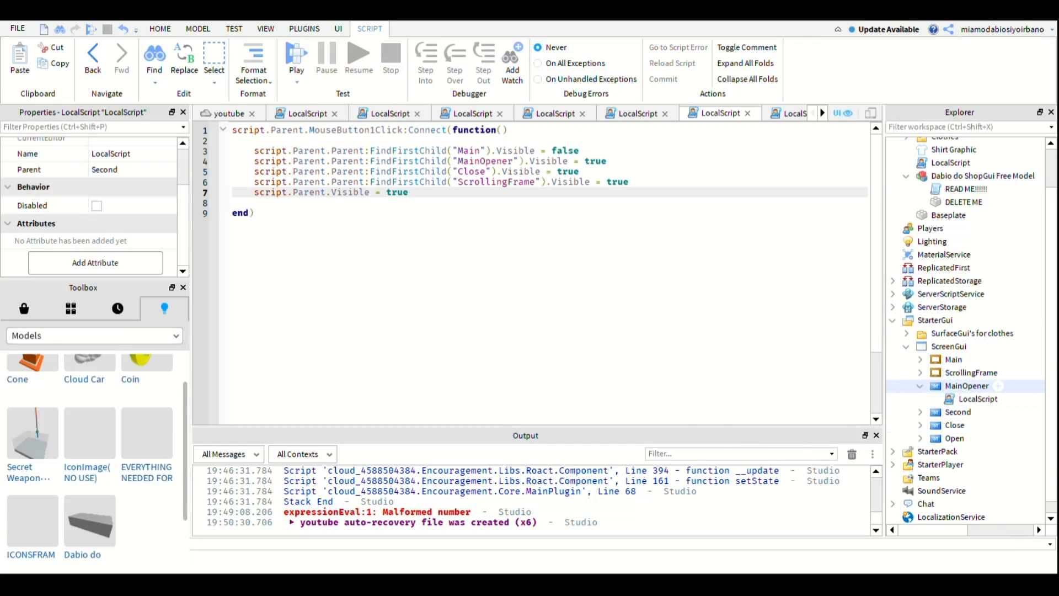
double_click(979, 398)
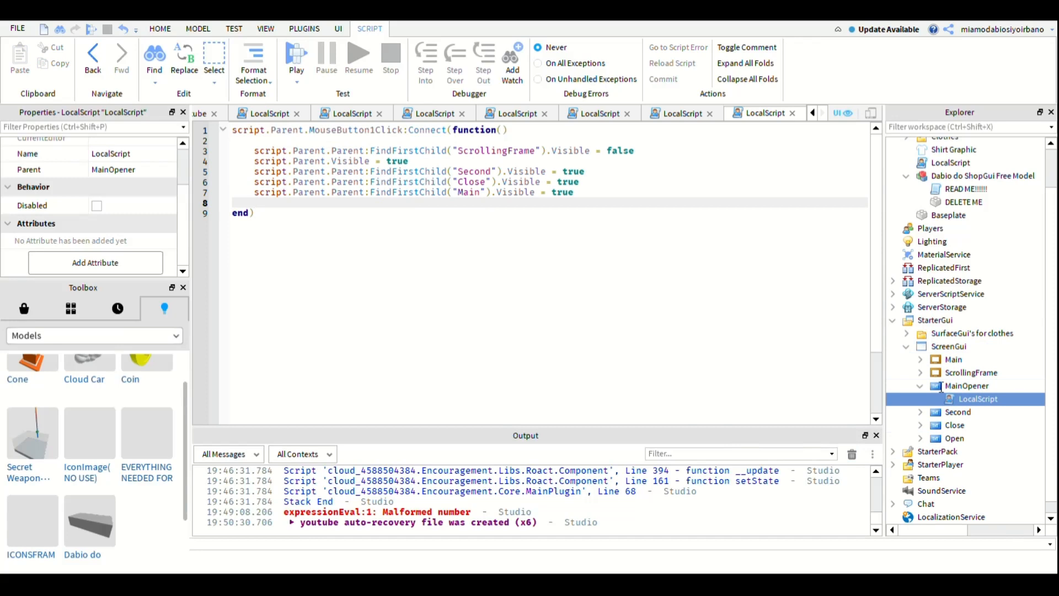
click(920, 386)
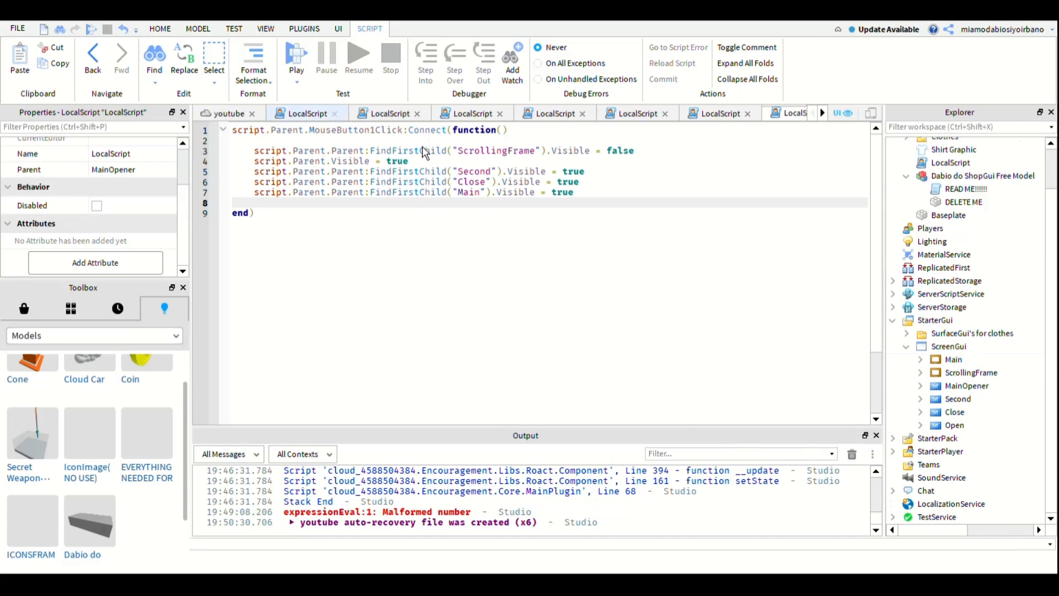
- Close all the open LocalScript editors to return to the place's viewport
click(335, 114)
click(335, 114)
click(335, 114)
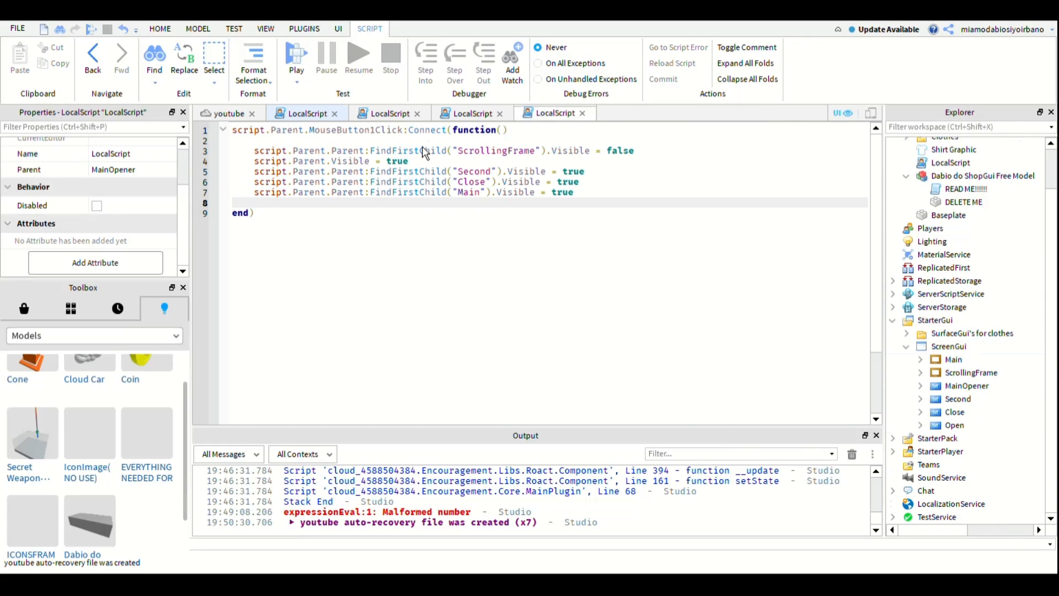
click(335, 114)
click(335, 113)
click(335, 114)
click(335, 113)
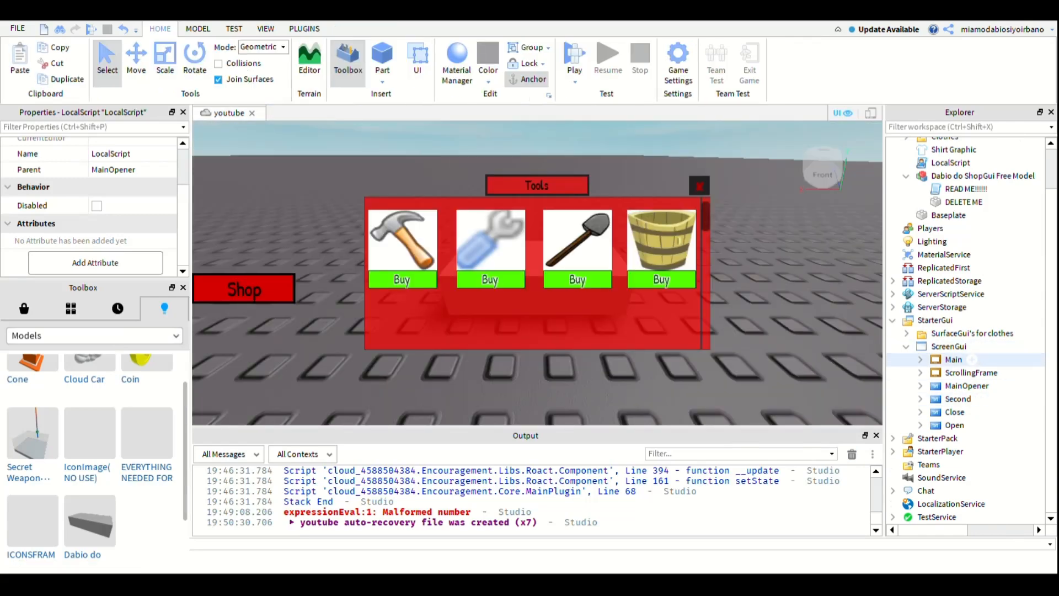
- Turn off the Visible property of the ScrollingFrame that holds the tools
click(954, 359)
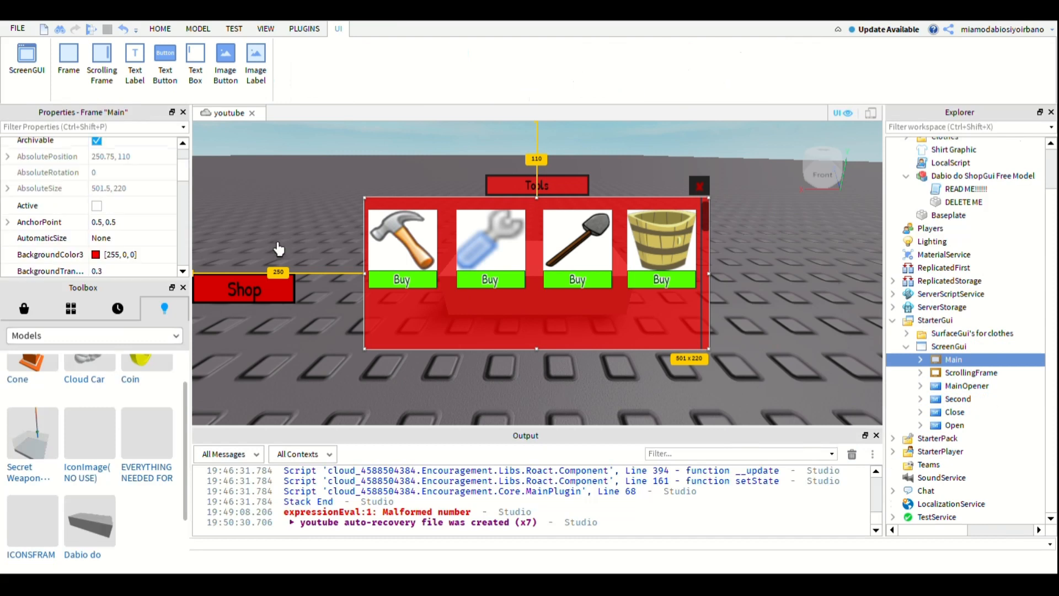
scroll(110, 220, down, 5)
scroll(133, 236, down, 6)
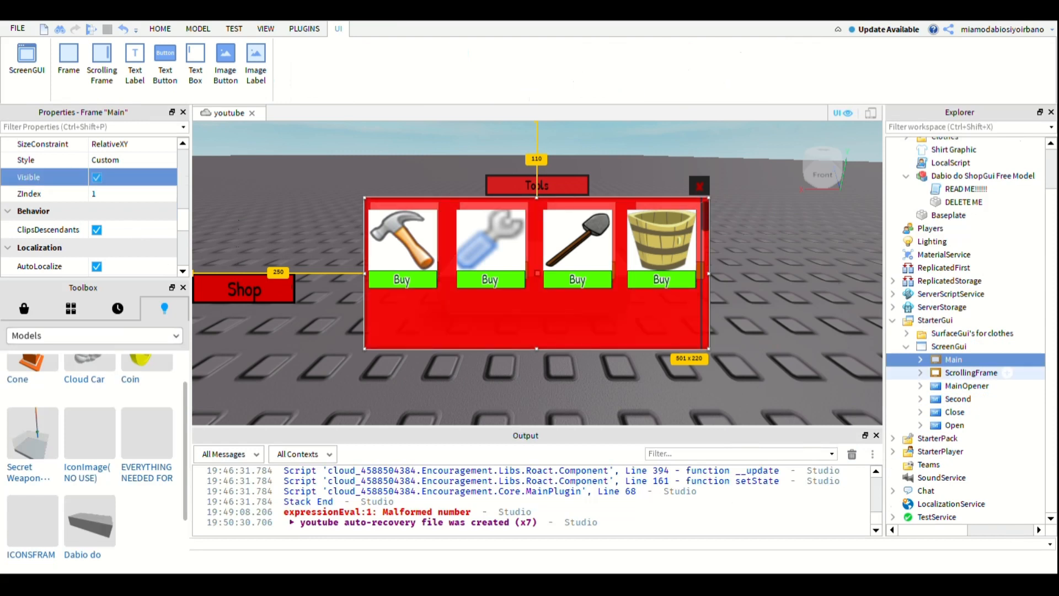
click(971, 373)
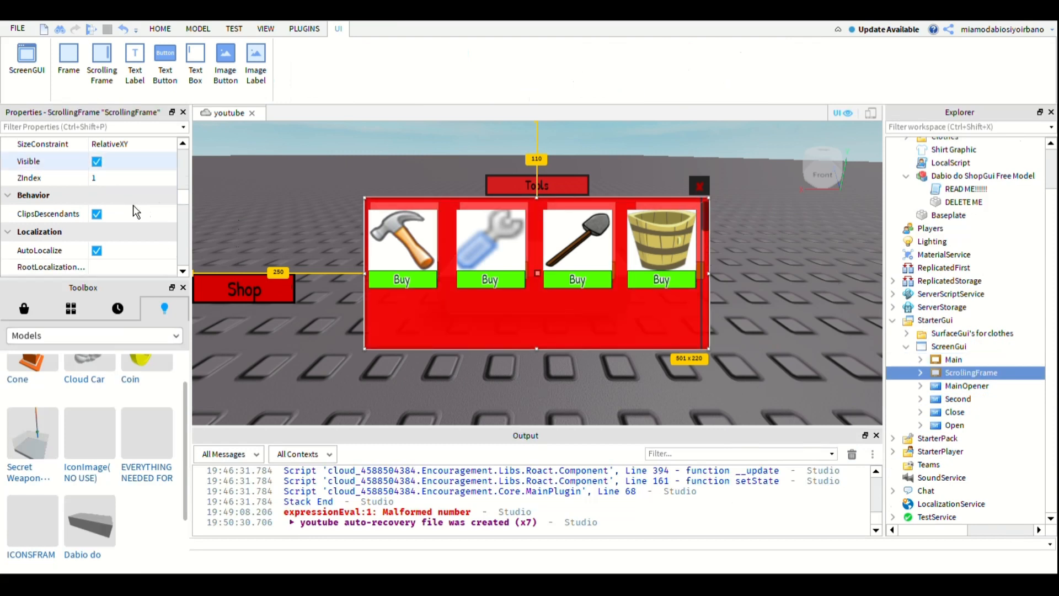
click(97, 161)
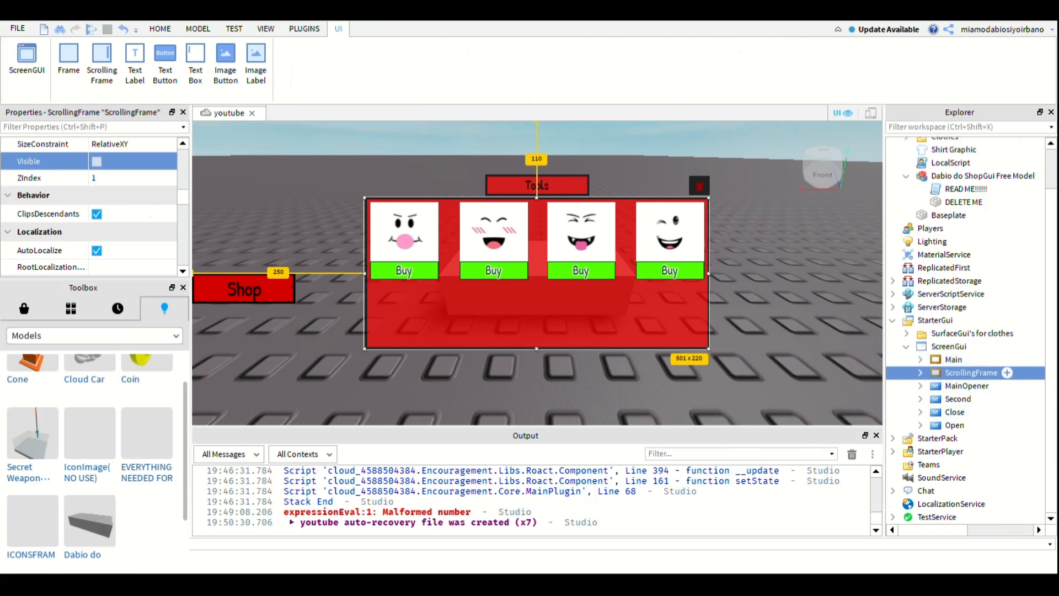
- Turn off Visible for the MainOpener, Second, Close and Open buttons together, and turn it back on for Open alone
click(988, 385)
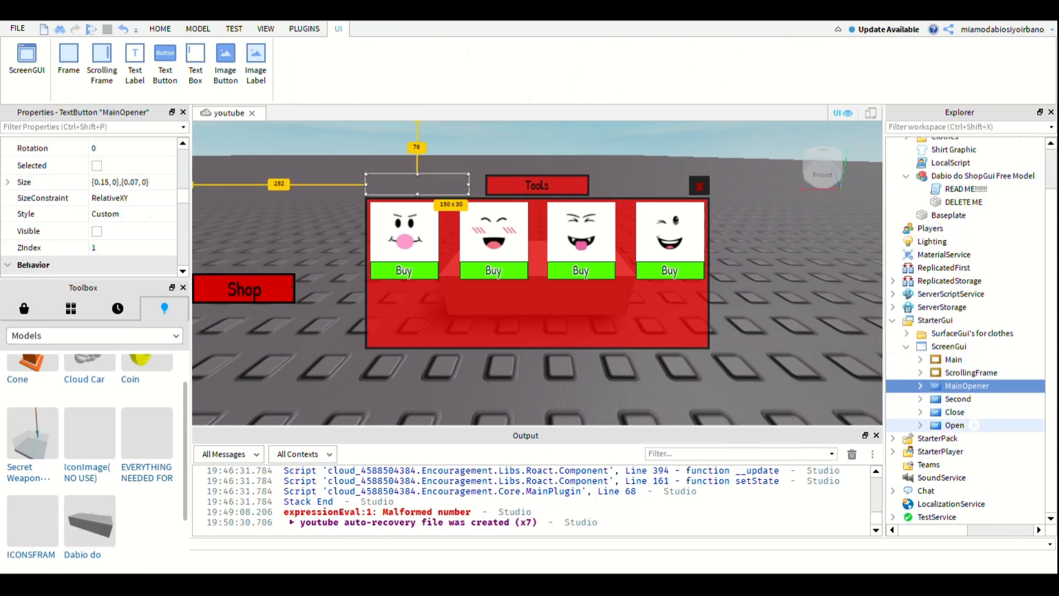
shift+click(974, 425)
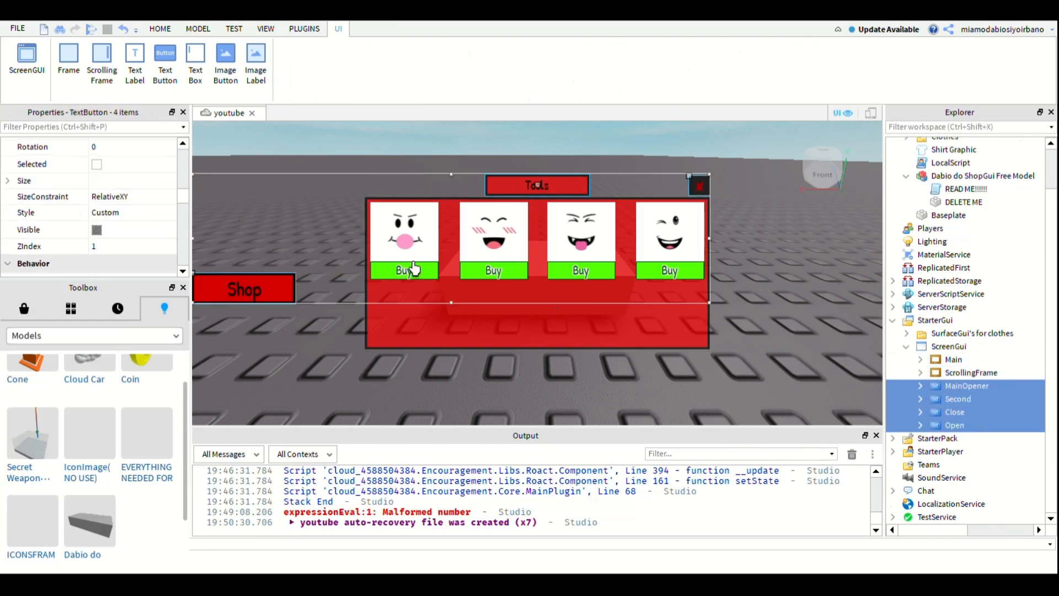
click(97, 230)
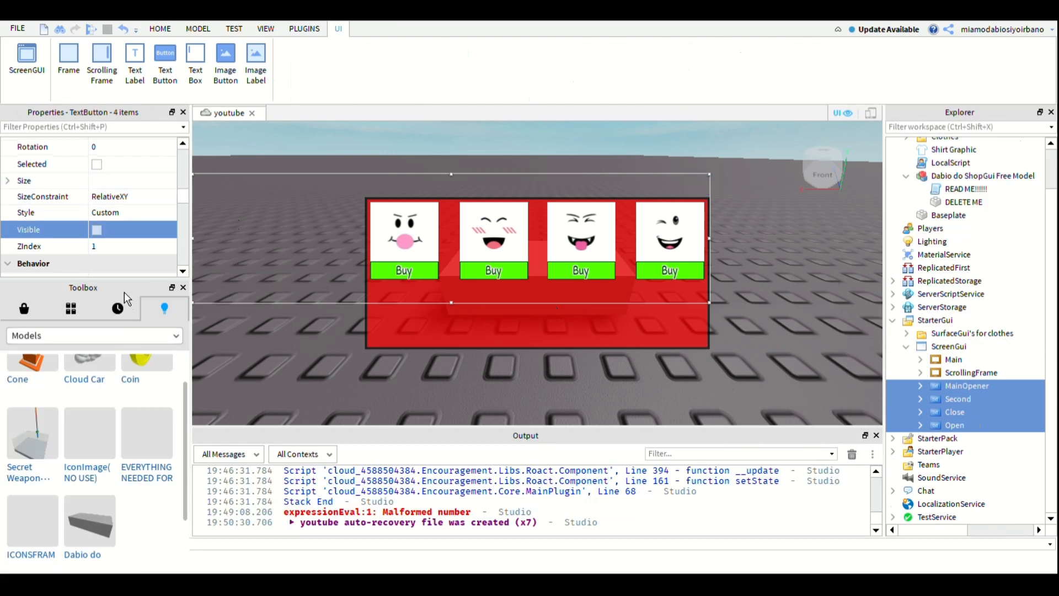
key(space)
key(space)
key(space)
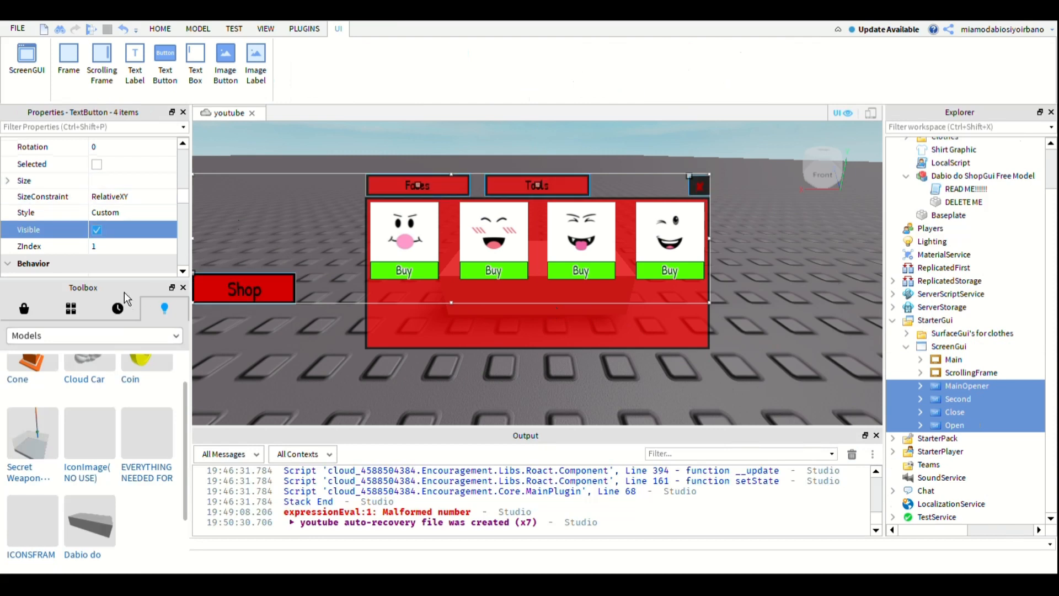
key(space)
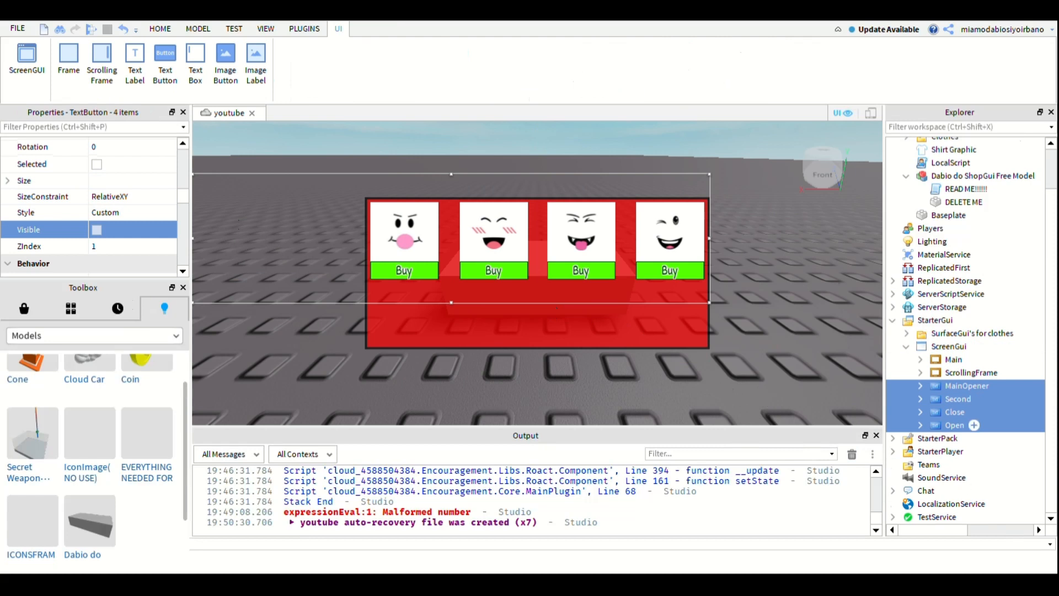
click(955, 425)
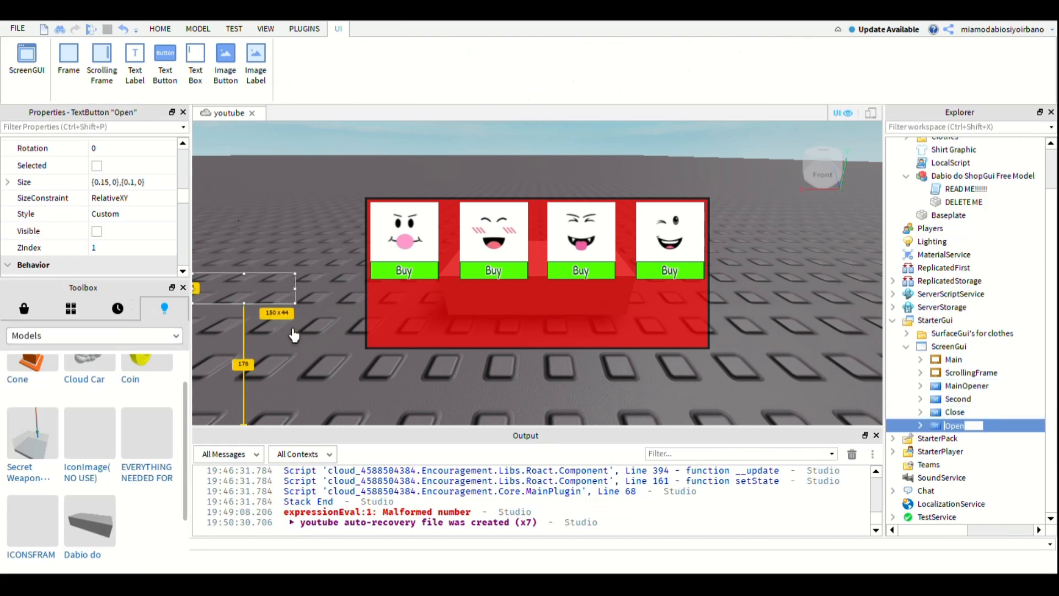
key(space)
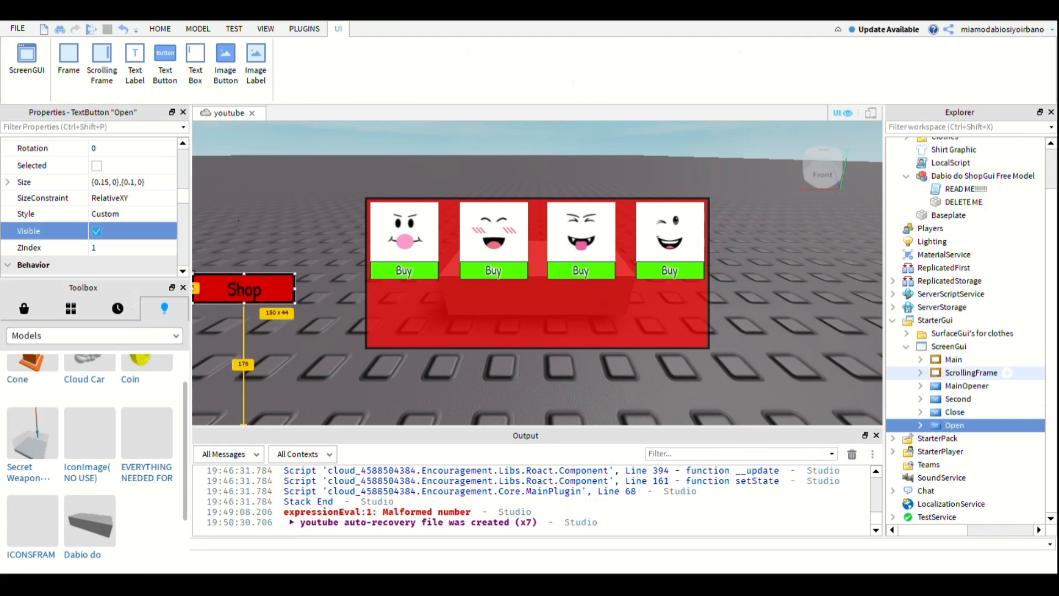
click(921, 373)
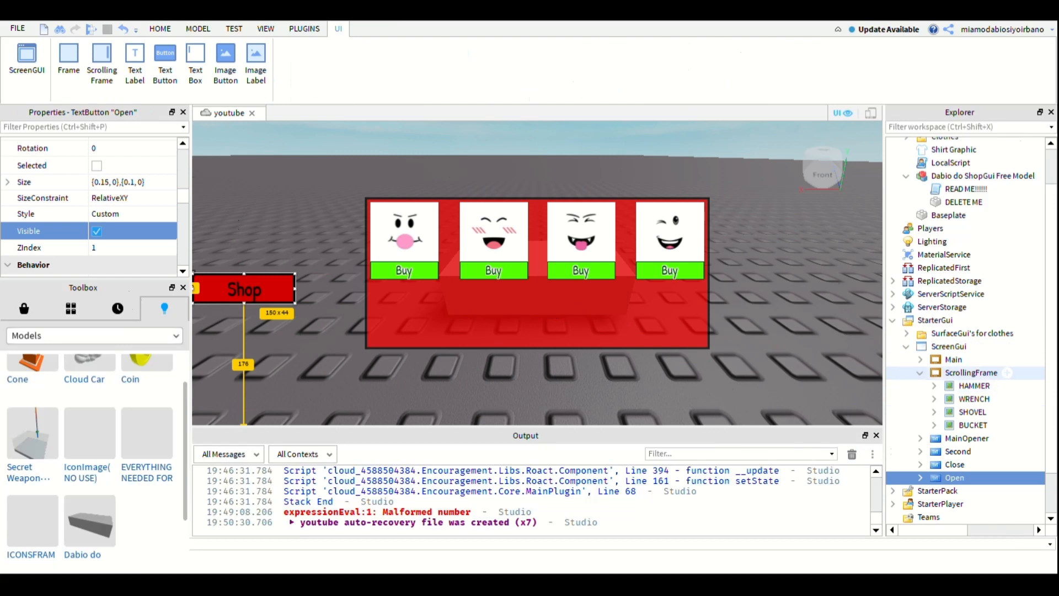
click(971, 373)
click(96, 162)
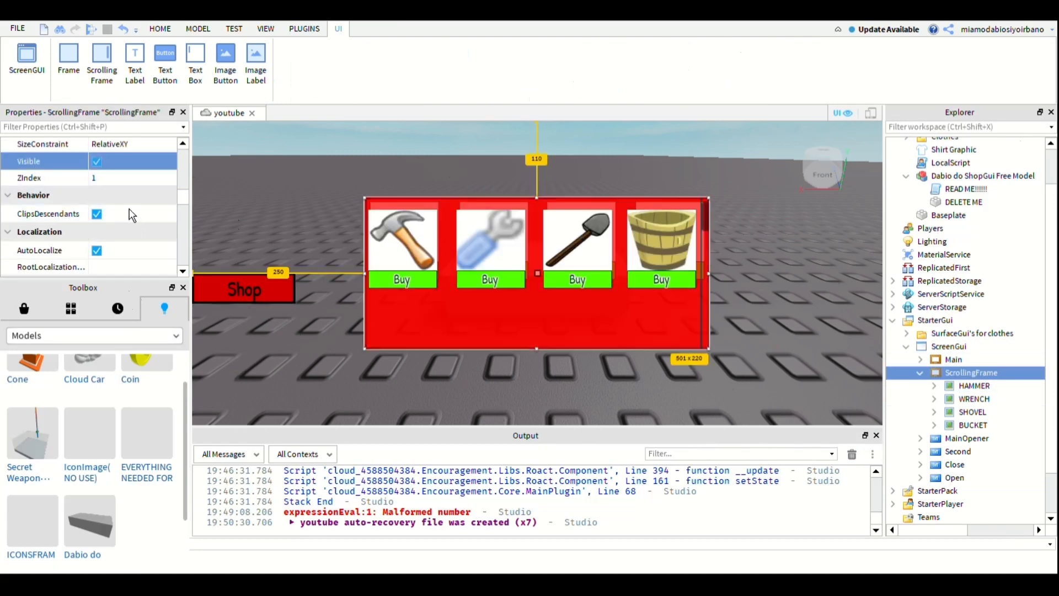
key(space)
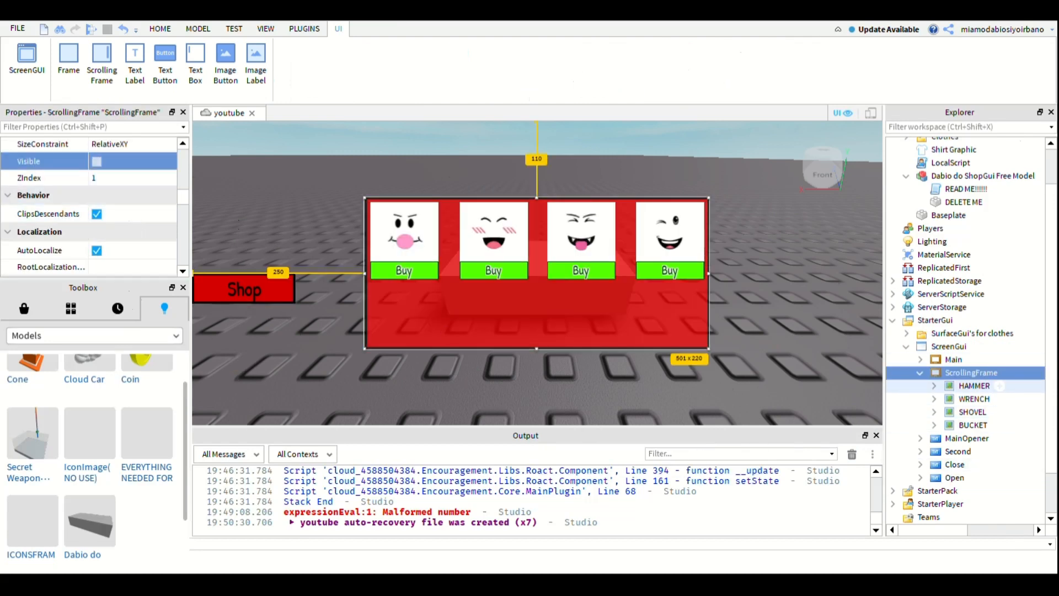
- Turn off the Main frame's Visible property, clear the selection and collapse ScrollingFrame in the ScreenGui hierarchy
click(960, 359)
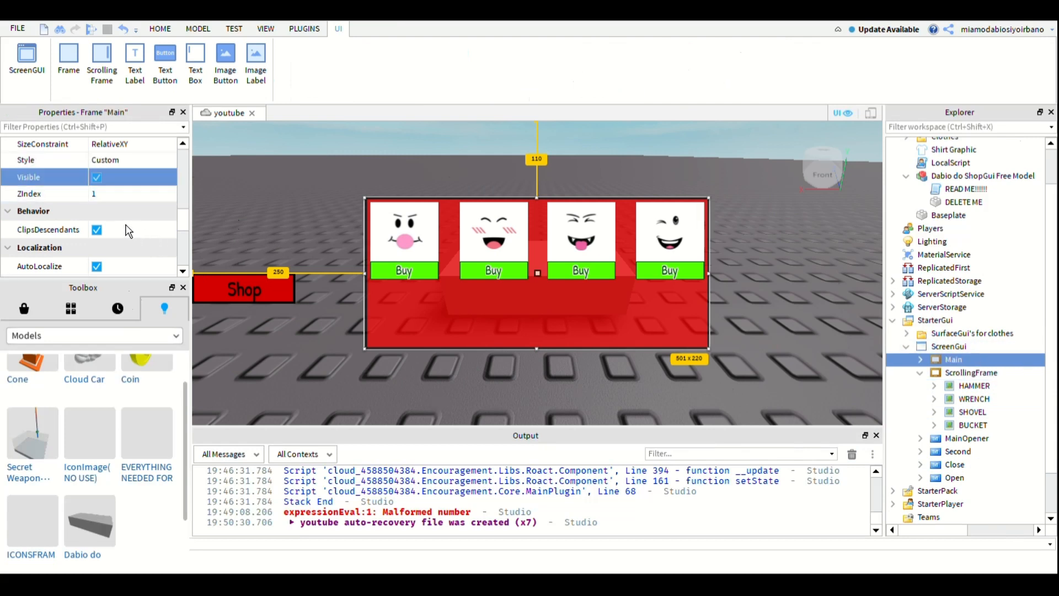
key(space)
click(1024, 465)
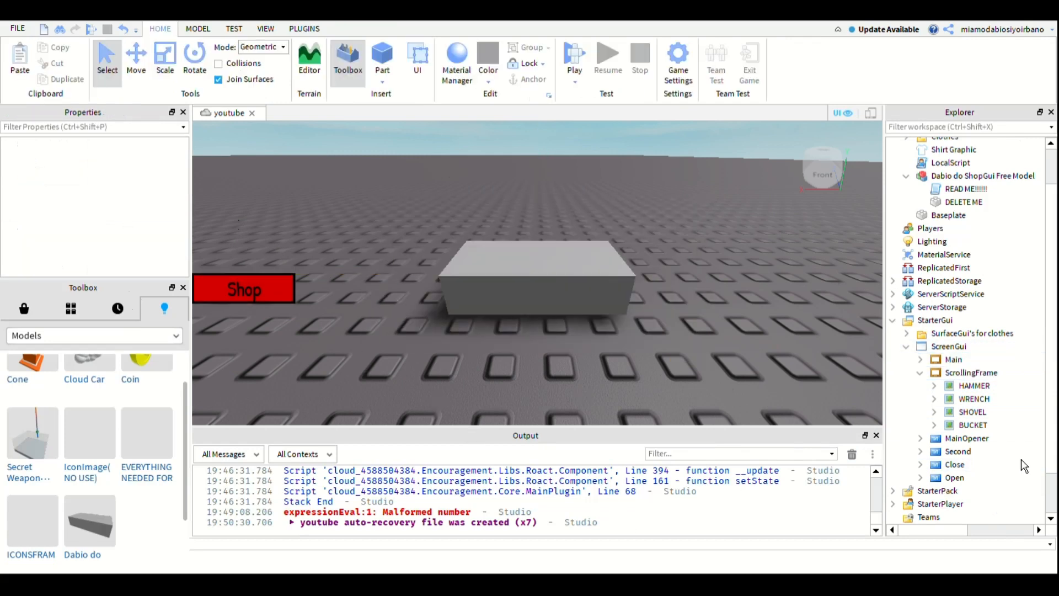
click(920, 372)
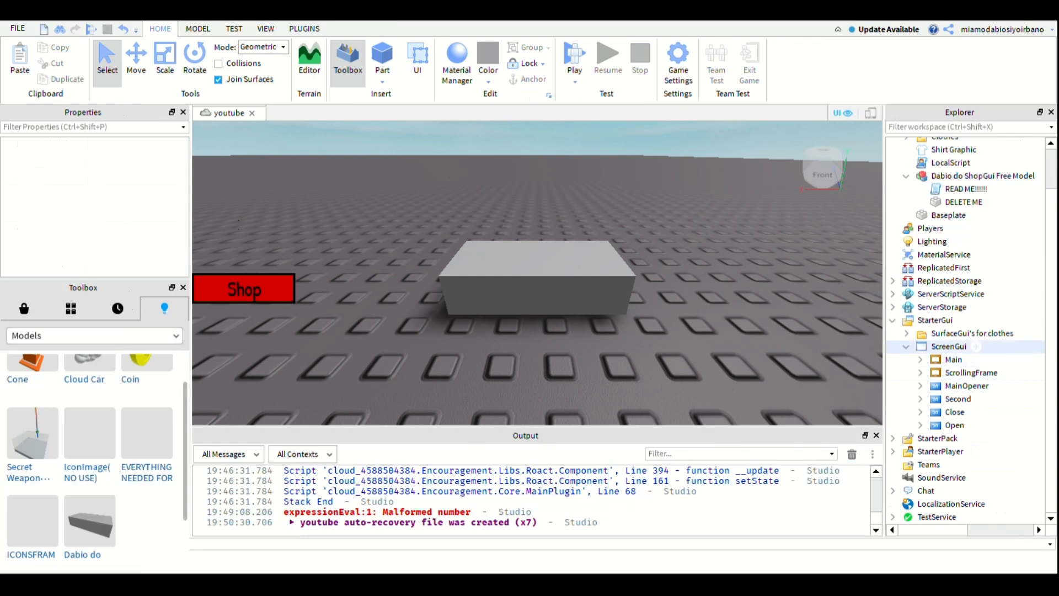
- Rename the ScreenGui in StarterGui to Shop and collapse its hierarchy
click(950, 346)
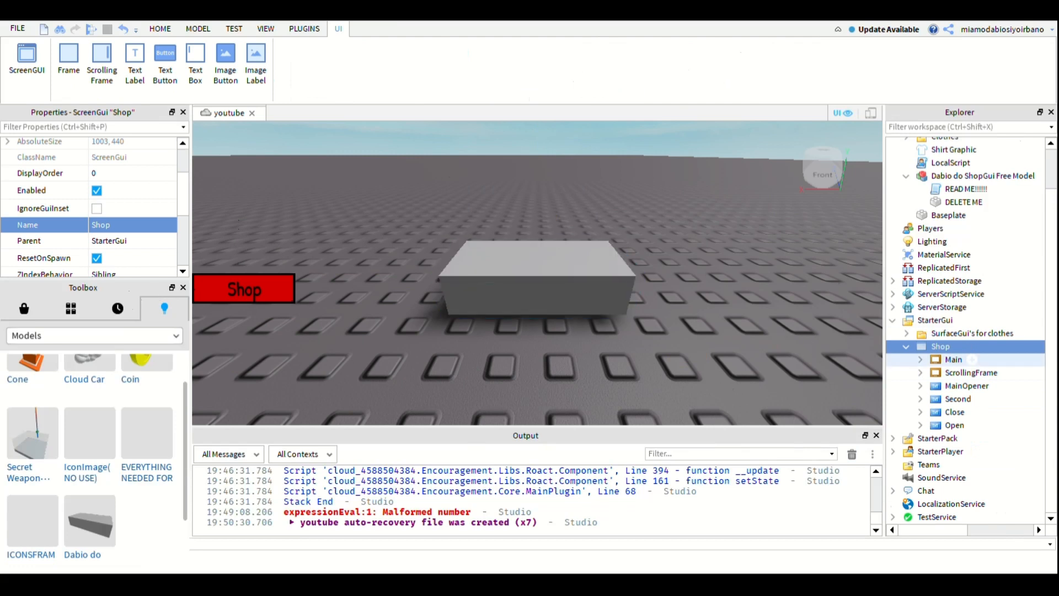
click(906, 347)
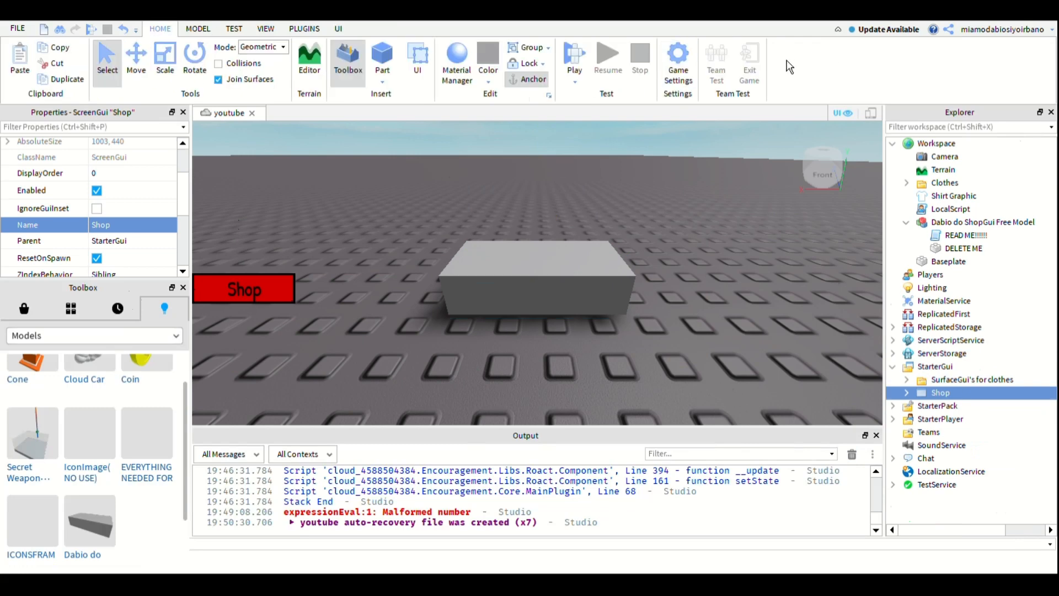
- Start a playtest, open the shop in the game and expand the player's PlayerGui down to the contents of Shop
key(F5)
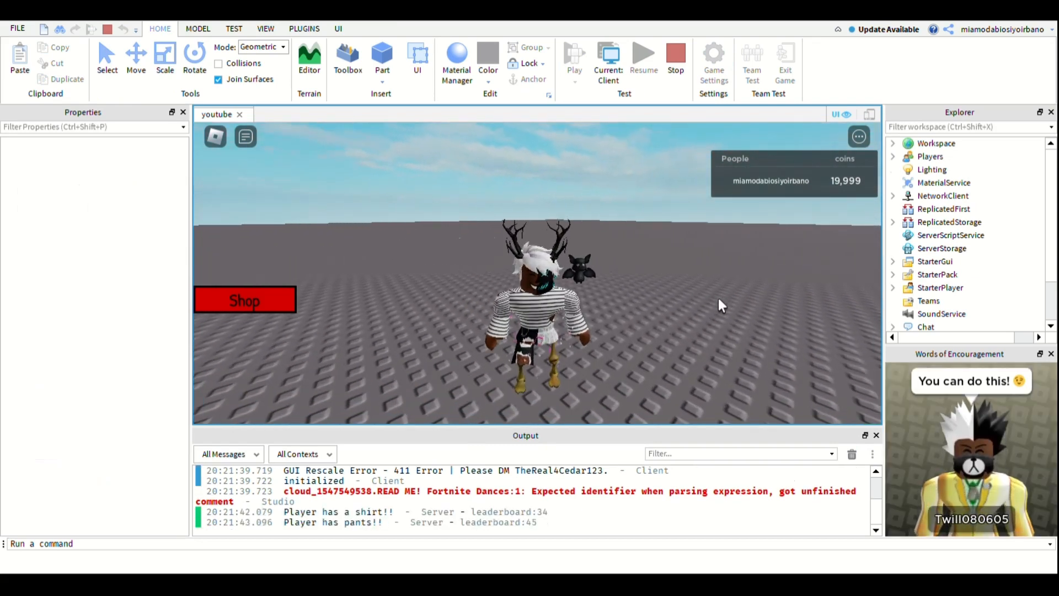
click(267, 309)
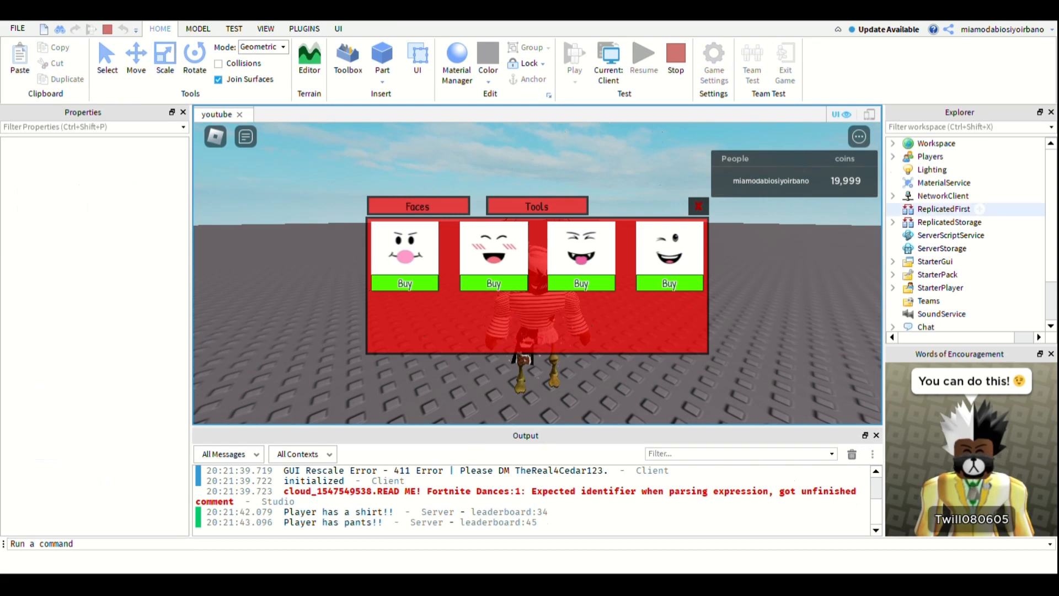
click(893, 156)
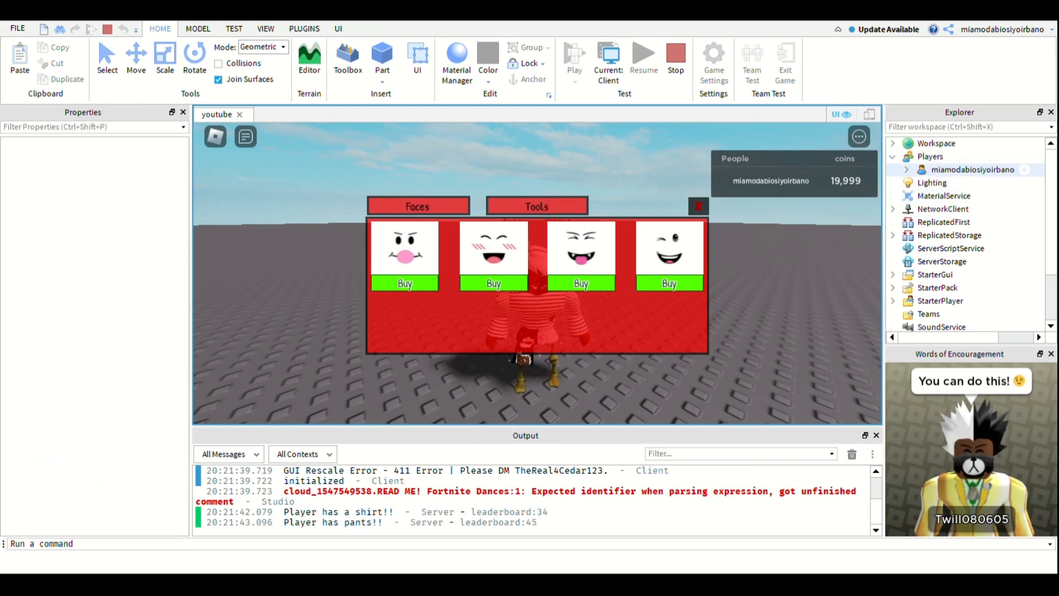
click(906, 169)
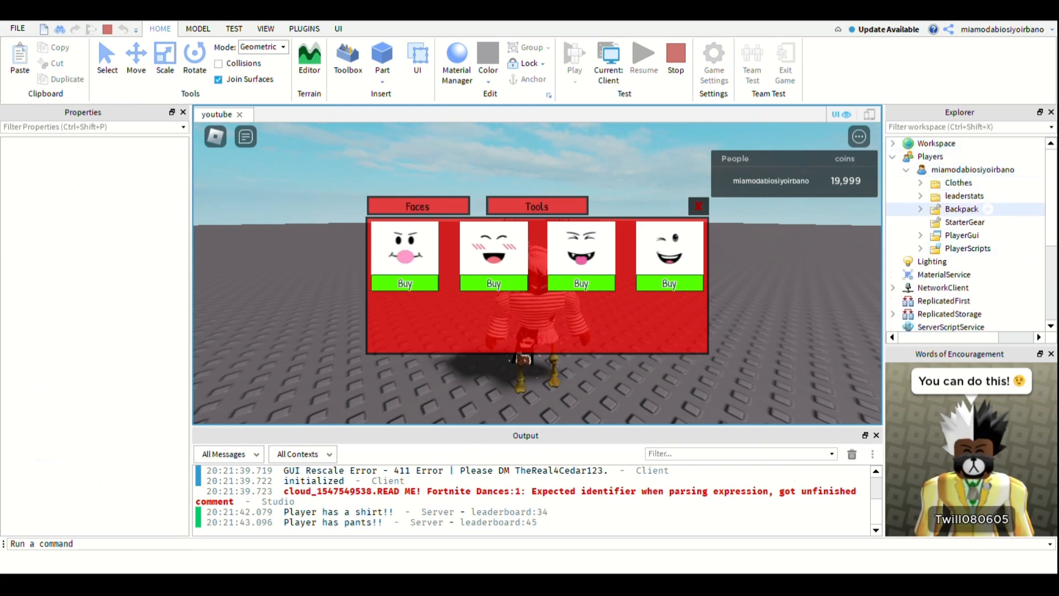
click(921, 235)
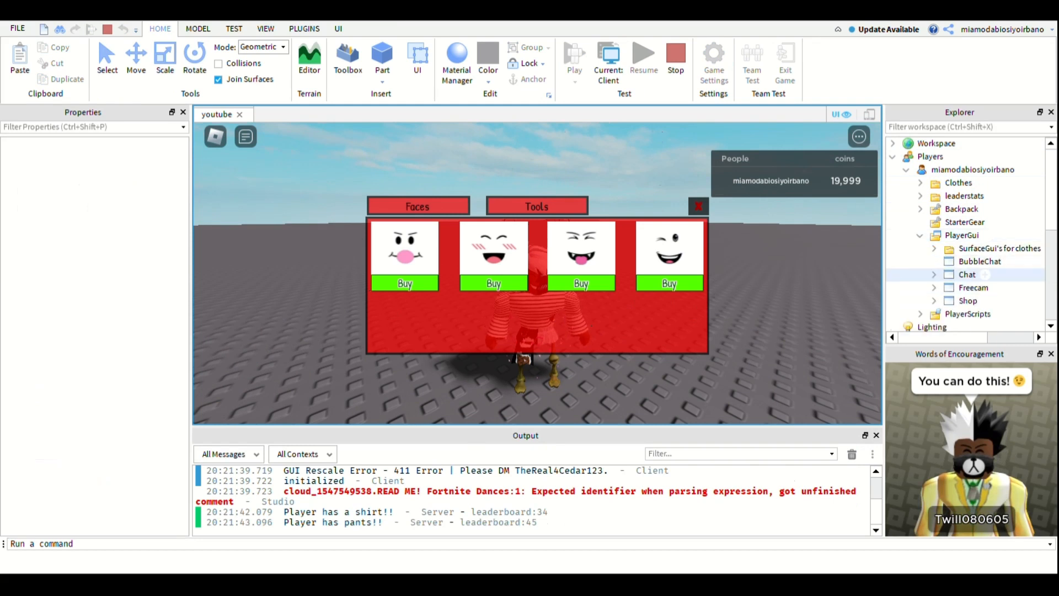
click(934, 301)
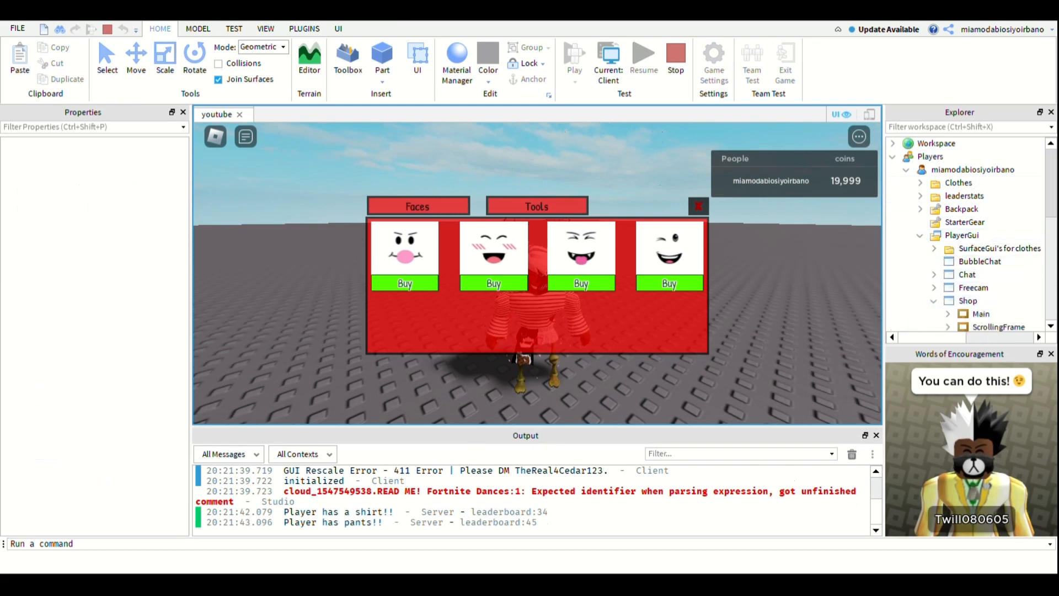
scroll(971, 248, down, 3)
- Check the Visible property of the Main frame and the ScrollingFrame while the Faces page is open
click(982, 248)
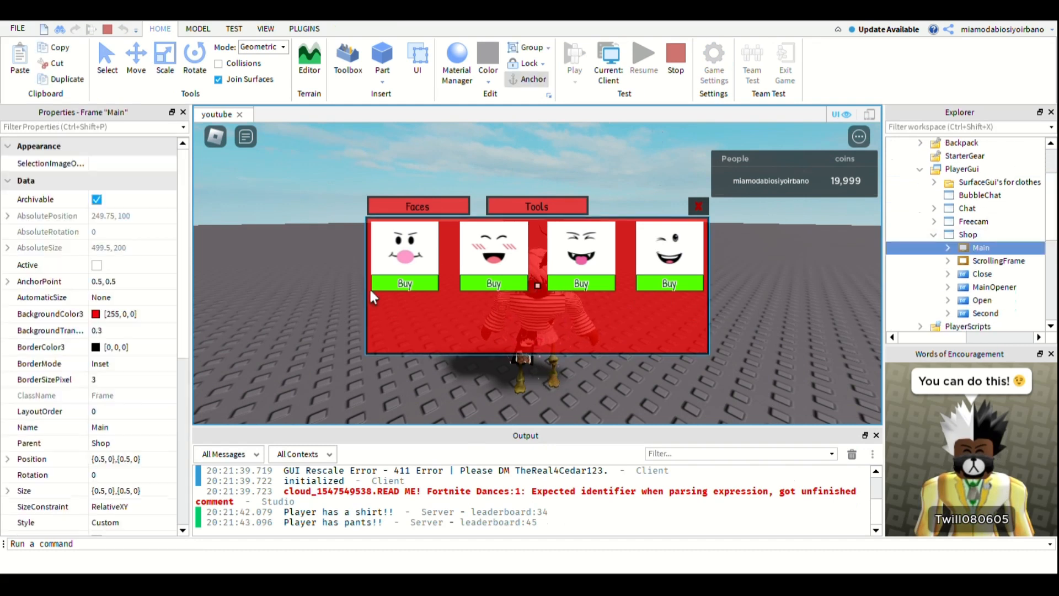
drag(182, 330, 222, 501)
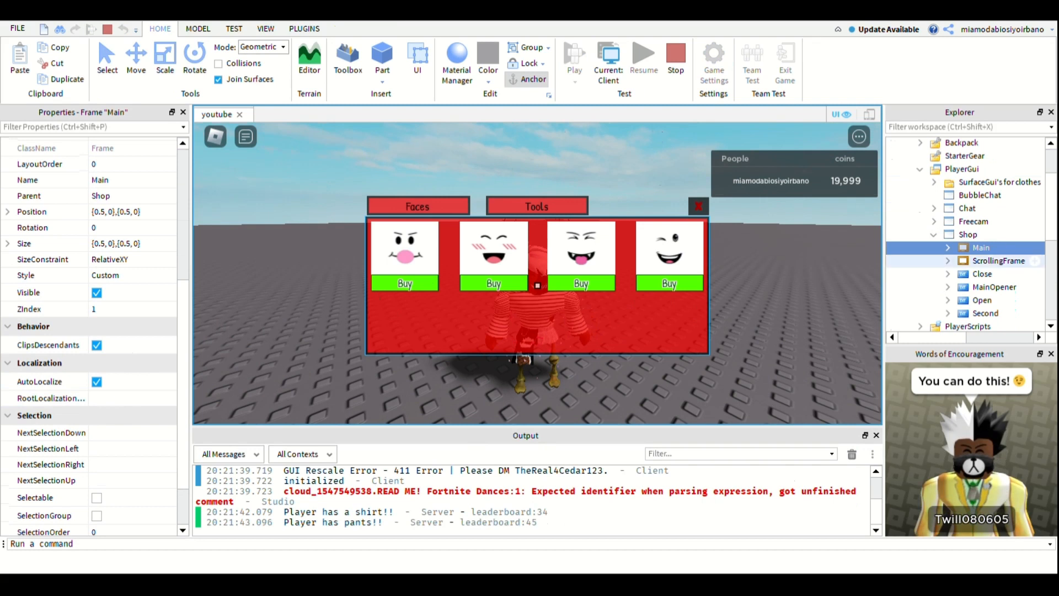
click(997, 260)
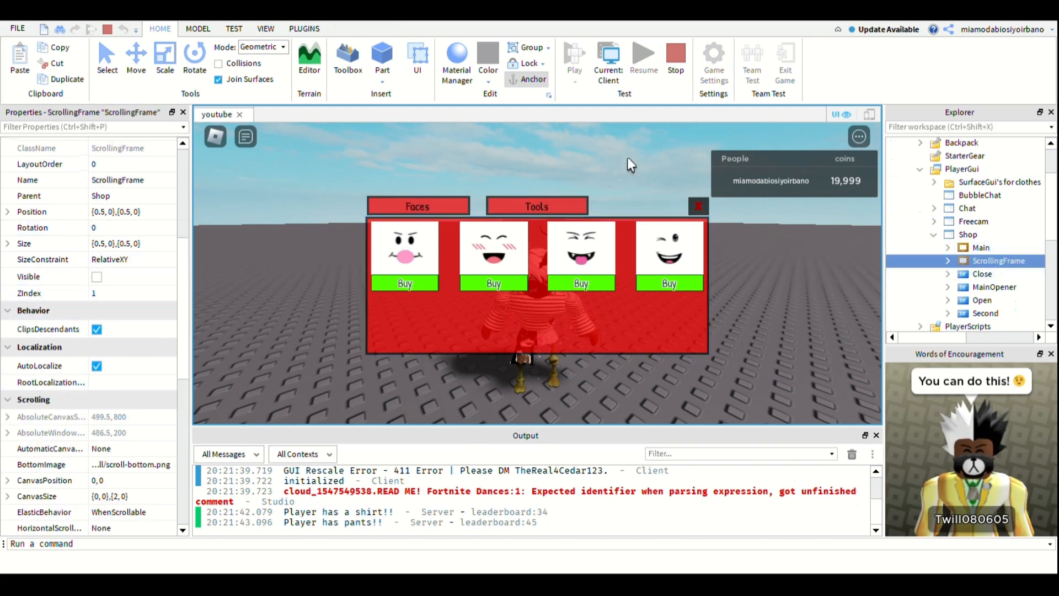
- Switch the shop to Tools, compare the Visible property of Main and ScrollingFrame, and try the tools list's scroll bar
click(548, 208)
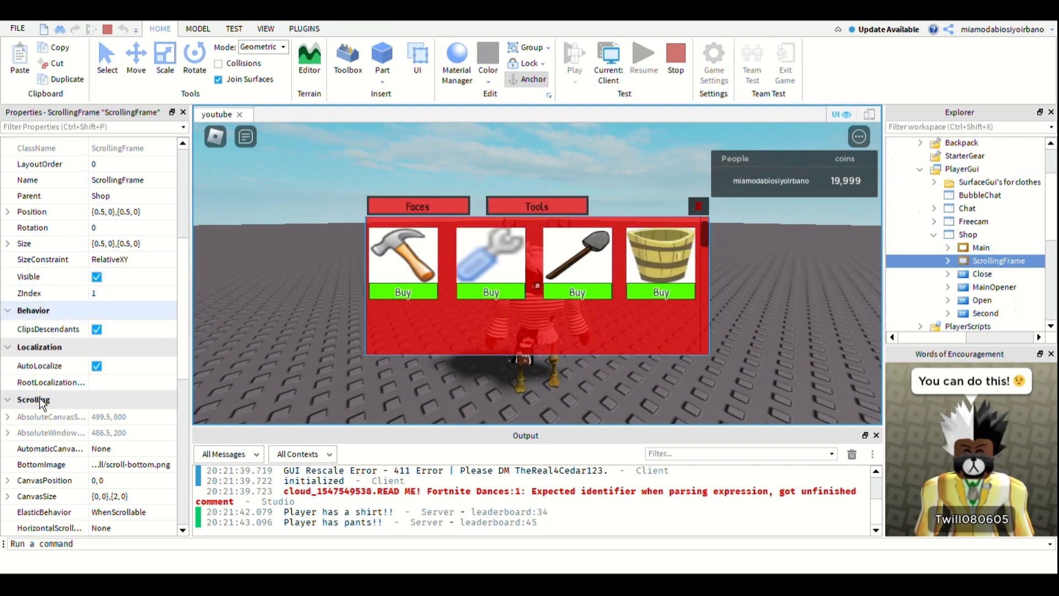
click(981, 248)
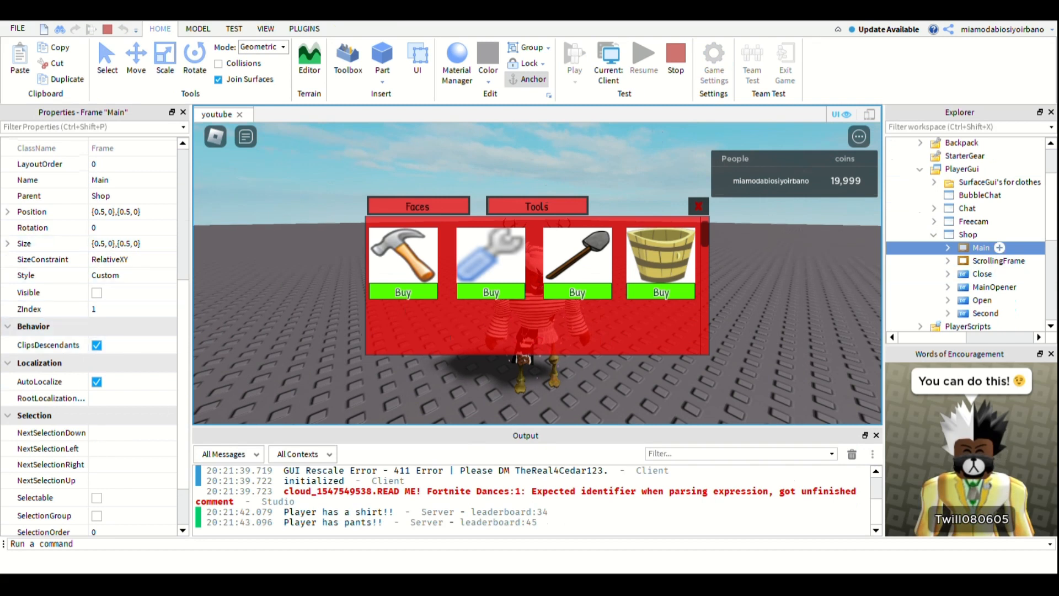
click(1036, 261)
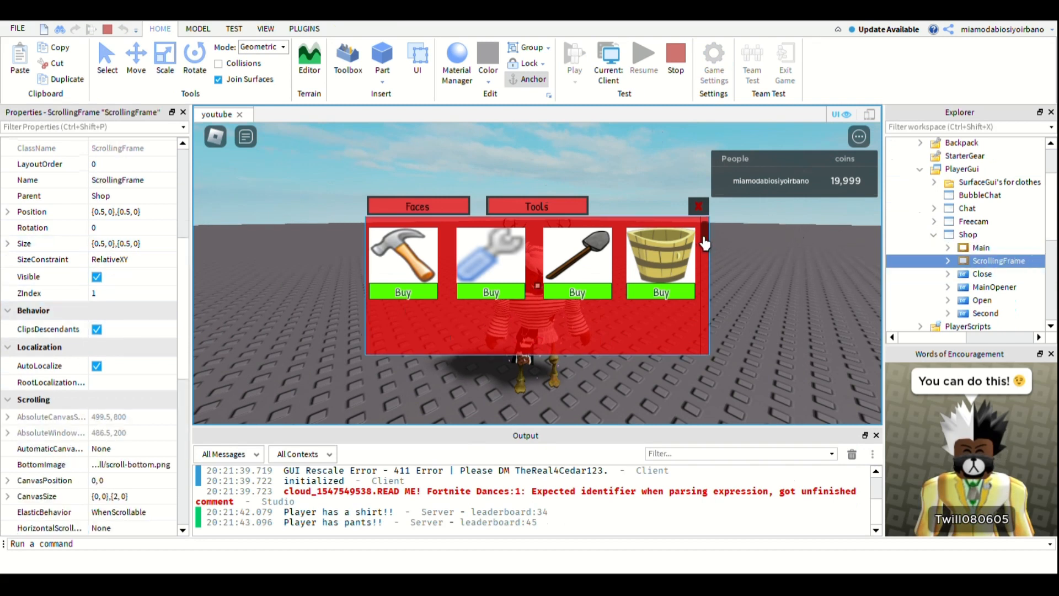
drag(707, 244, 684, 197)
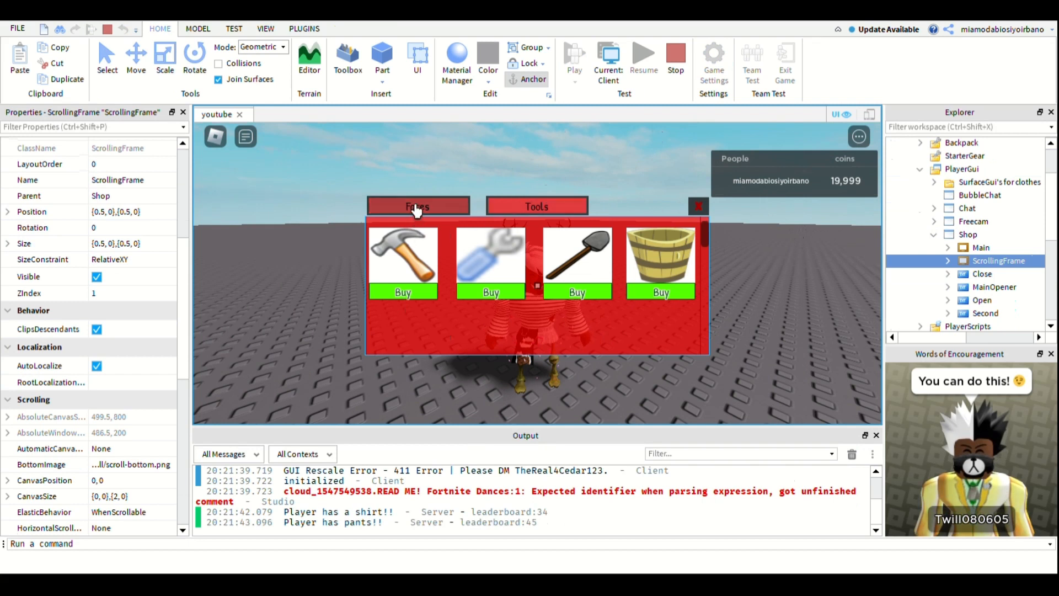
- Switch the shop back to Faces and recheck the Visible property of Main and ScrollingFrame
click(417, 208)
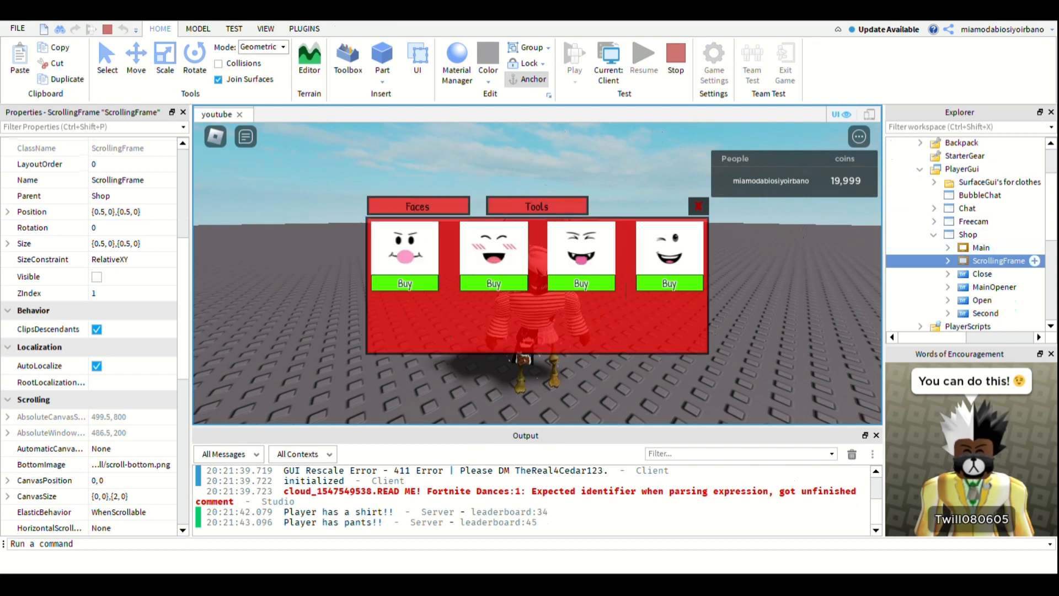
click(982, 248)
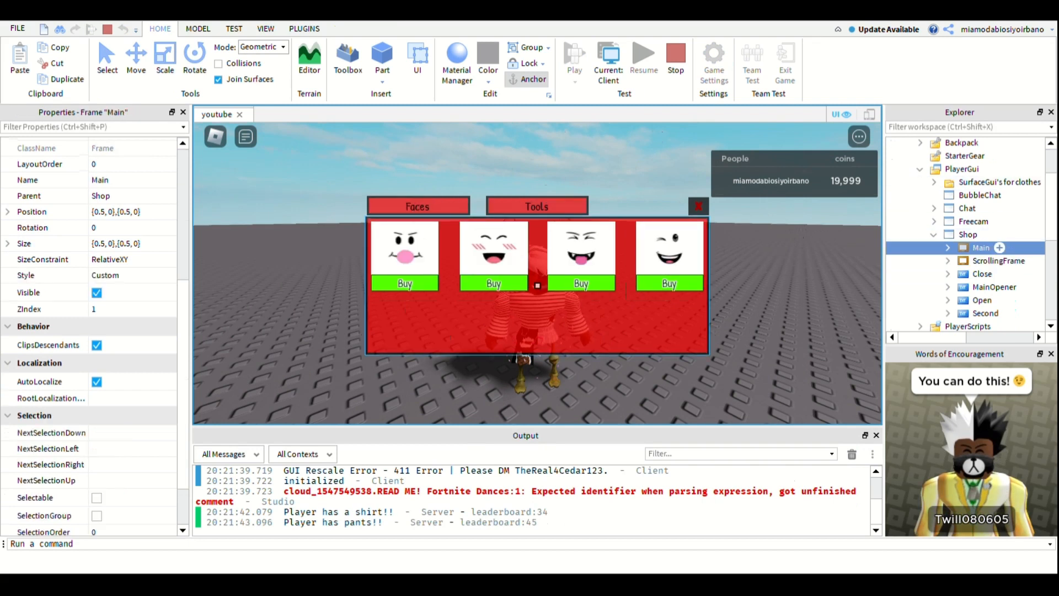
click(999, 261)
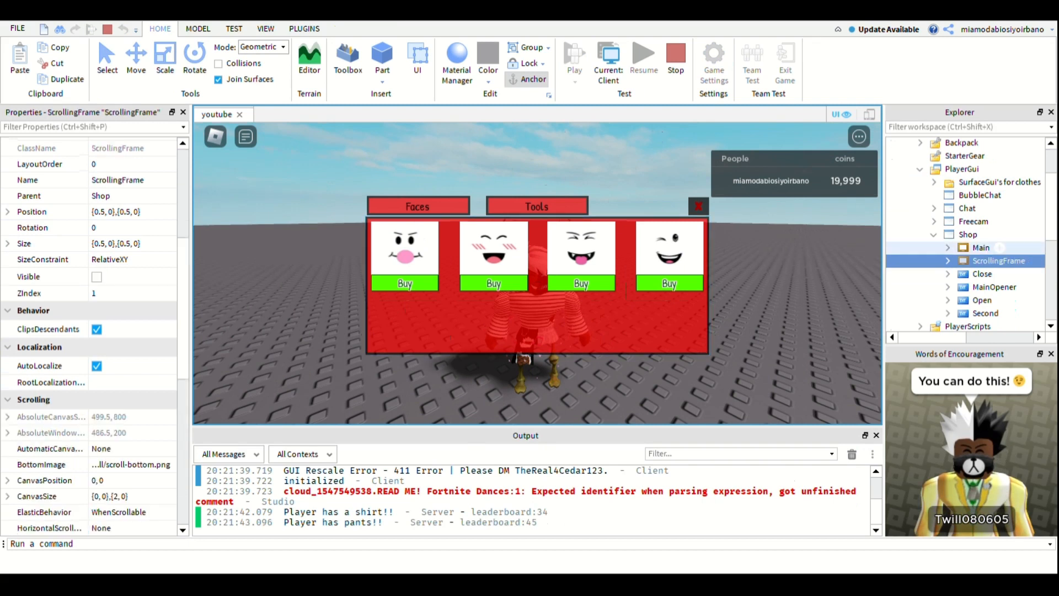
click(998, 248)
- Test the Tools and Faces tabs again and repeatedly close and reopen the shop, leaving it closed
click(528, 212)
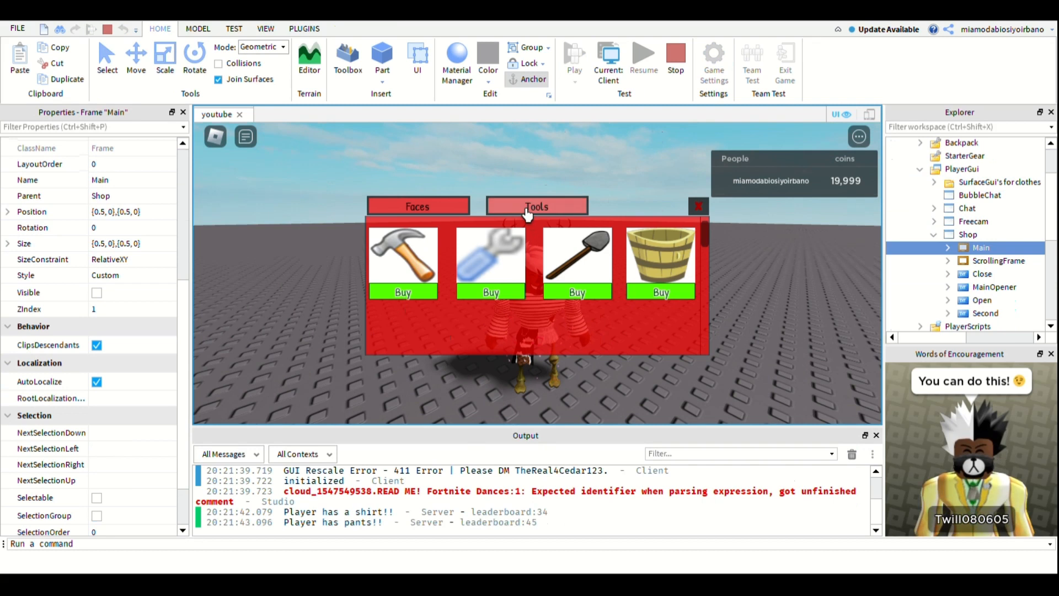
click(443, 210)
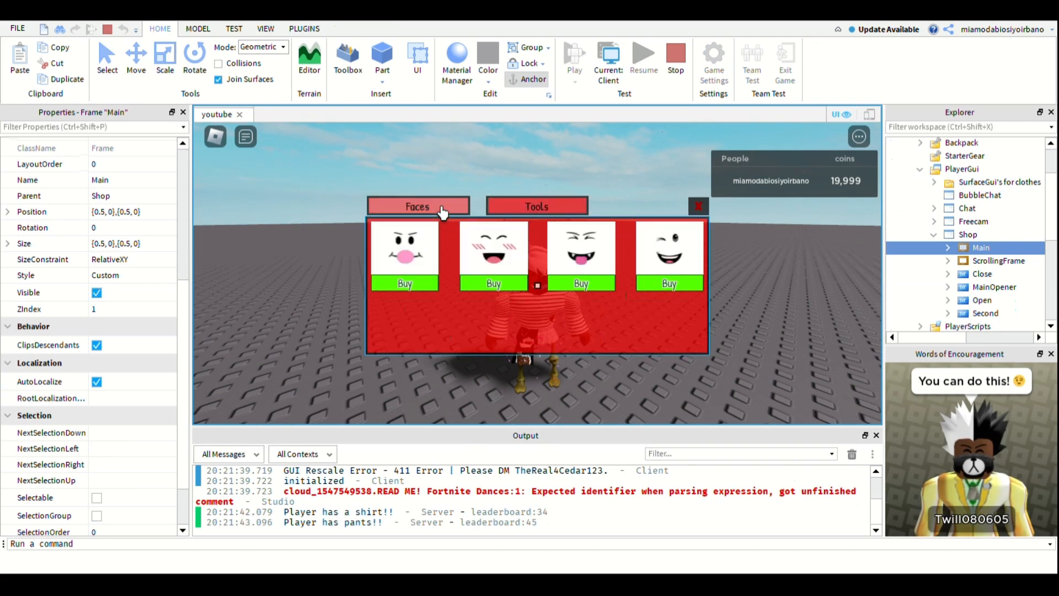
click(697, 207)
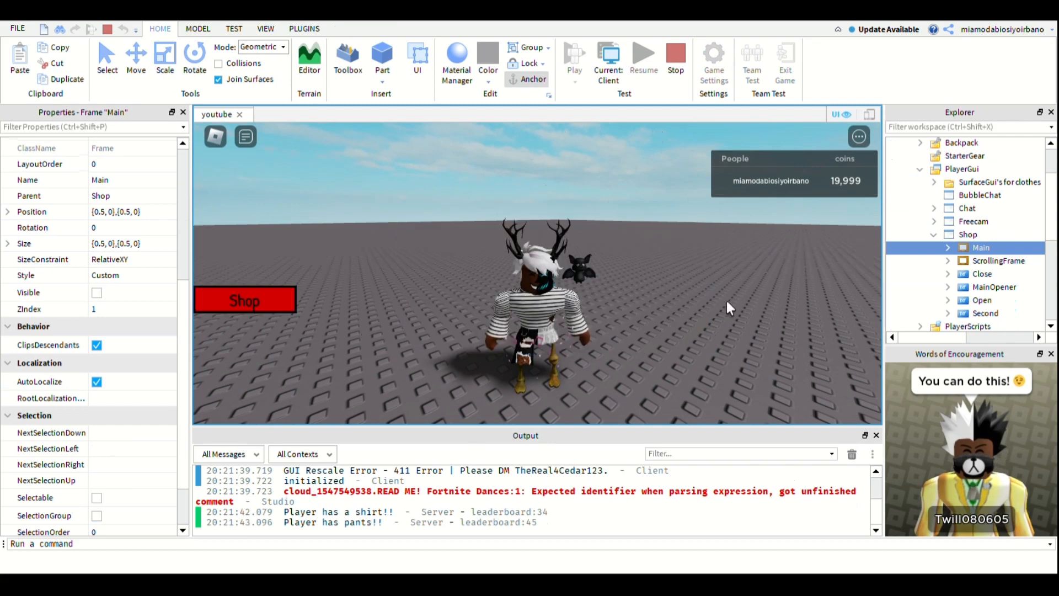
click(272, 309)
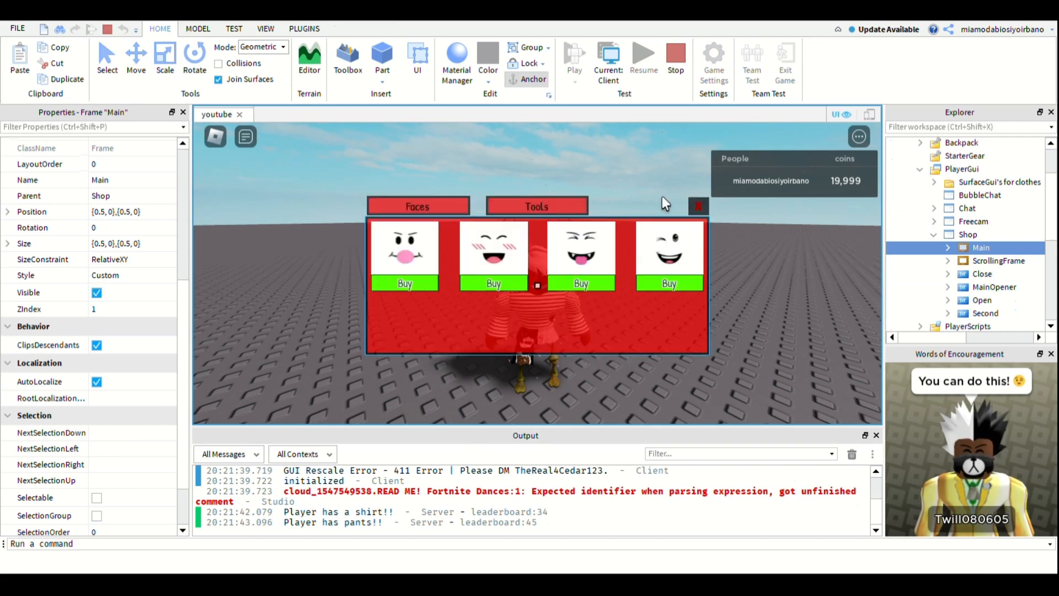
click(699, 206)
click(219, 314)
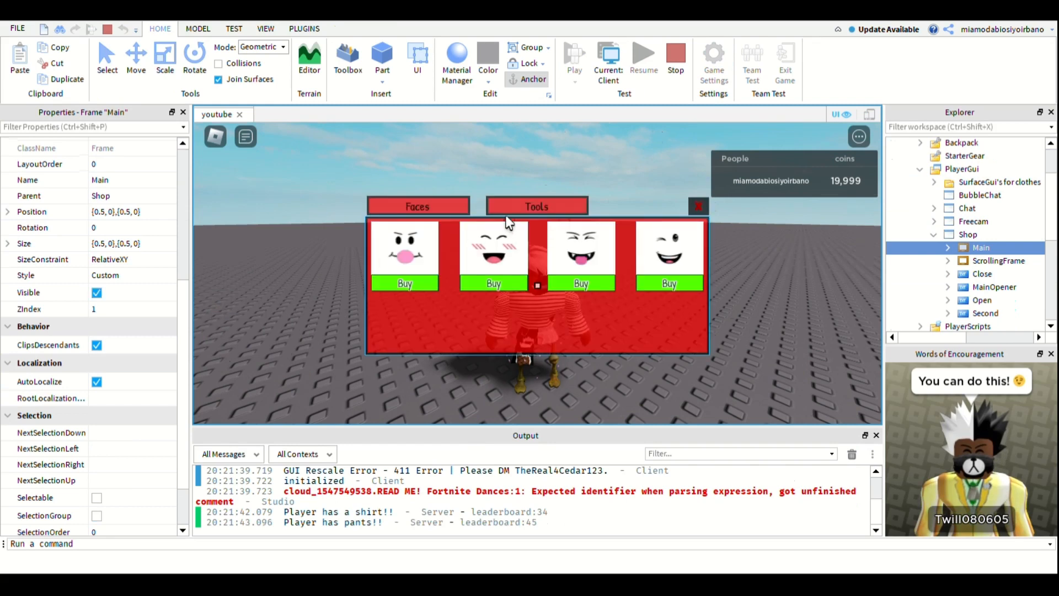
click(536, 206)
click(699, 207)
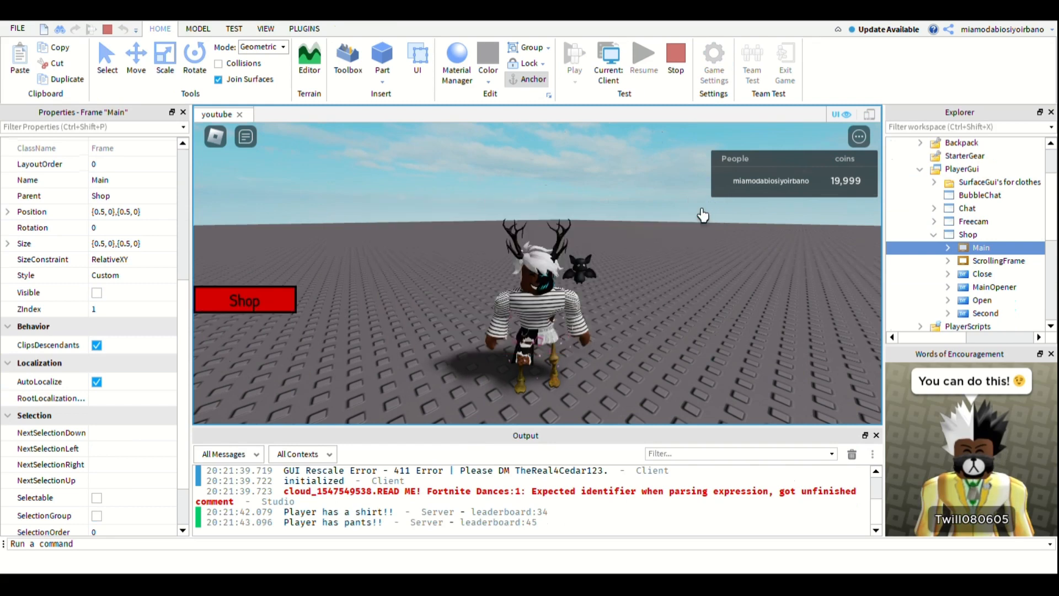
click(244, 301)
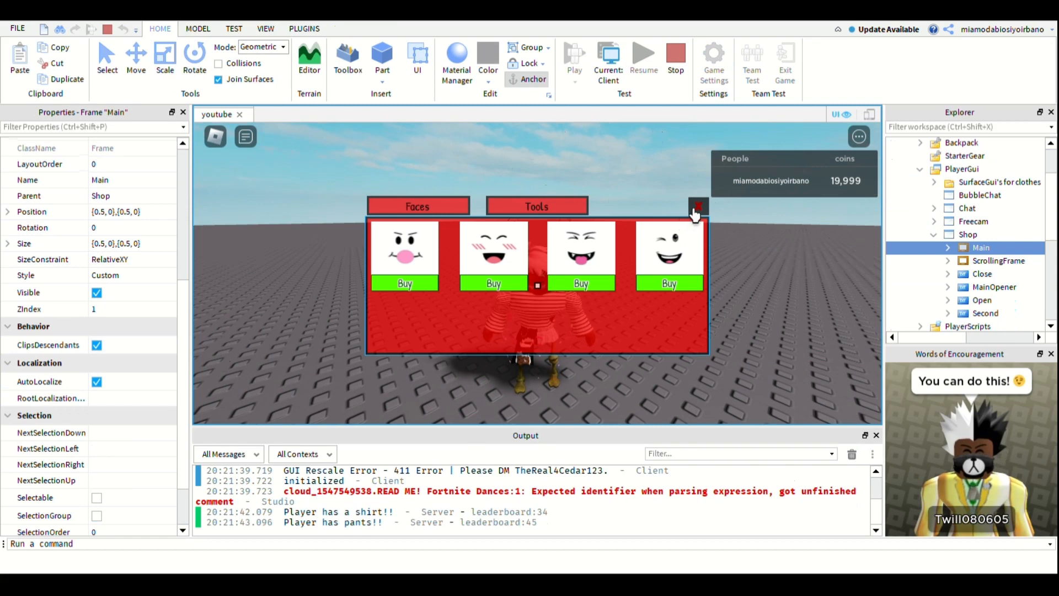
click(696, 210)
click(236, 312)
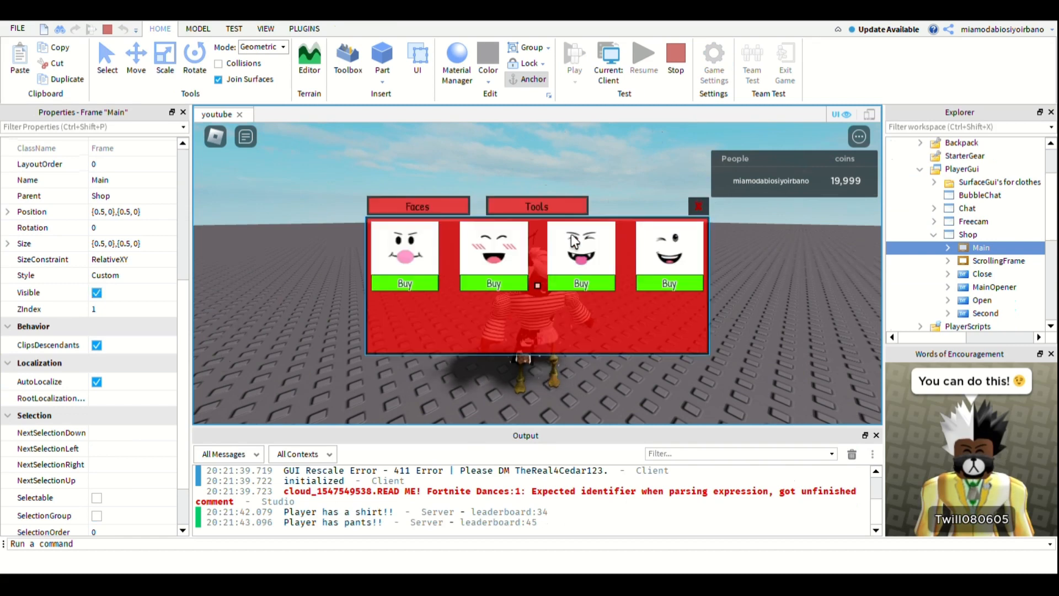
click(696, 210)
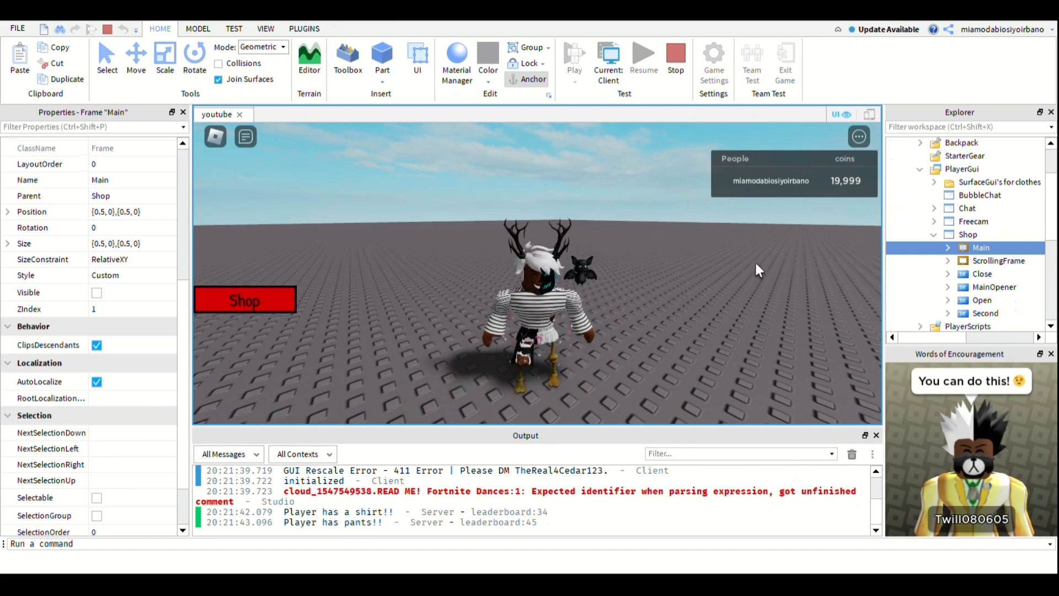
- Expand the Main frame under PlayerGui's Shop and inspect the Bubbleface image label and its Buy button
click(934, 235)
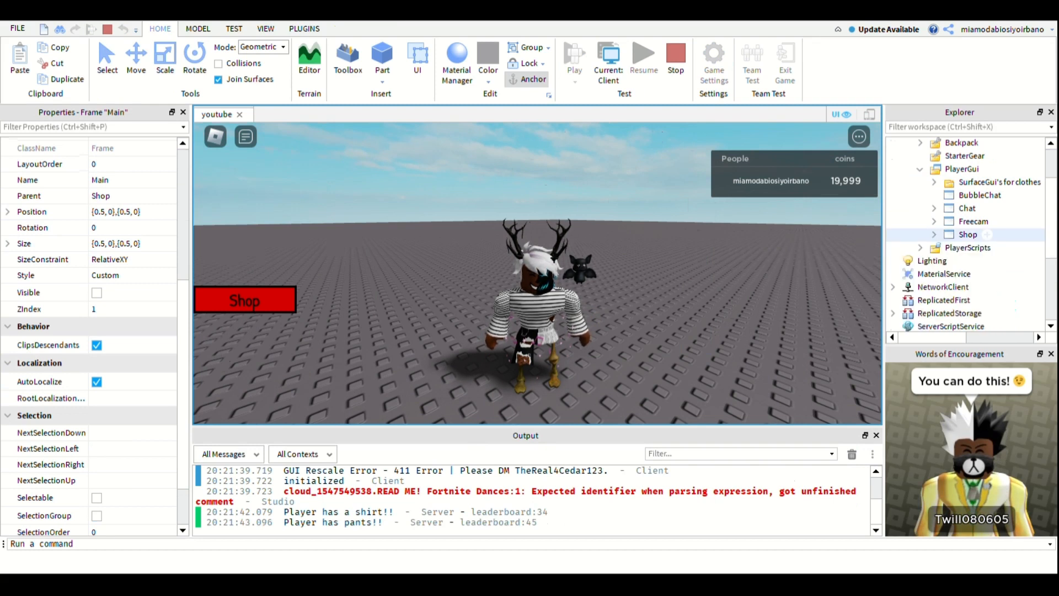
click(934, 234)
click(948, 248)
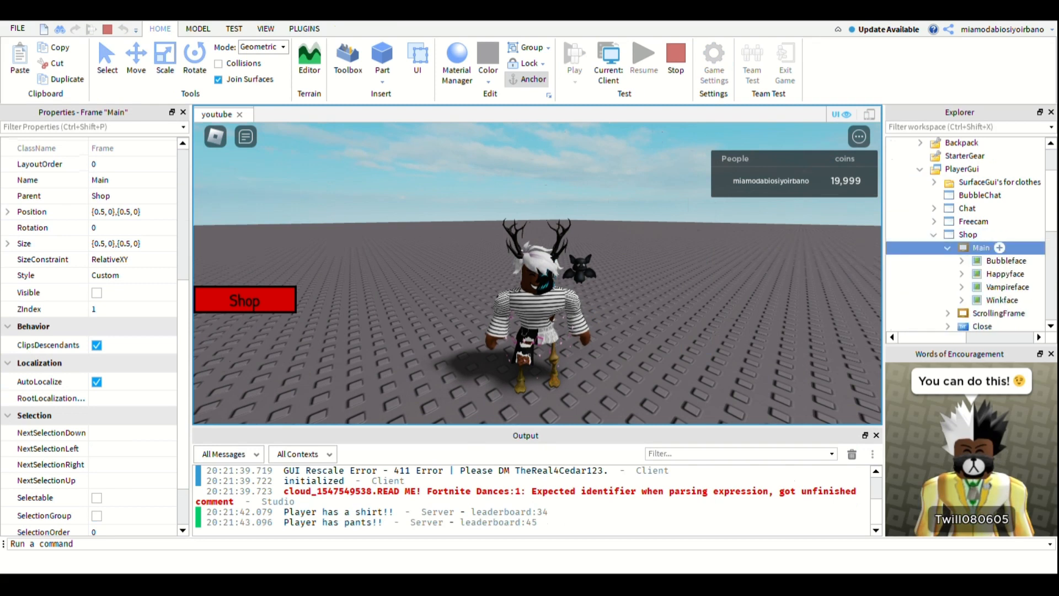
click(1007, 261)
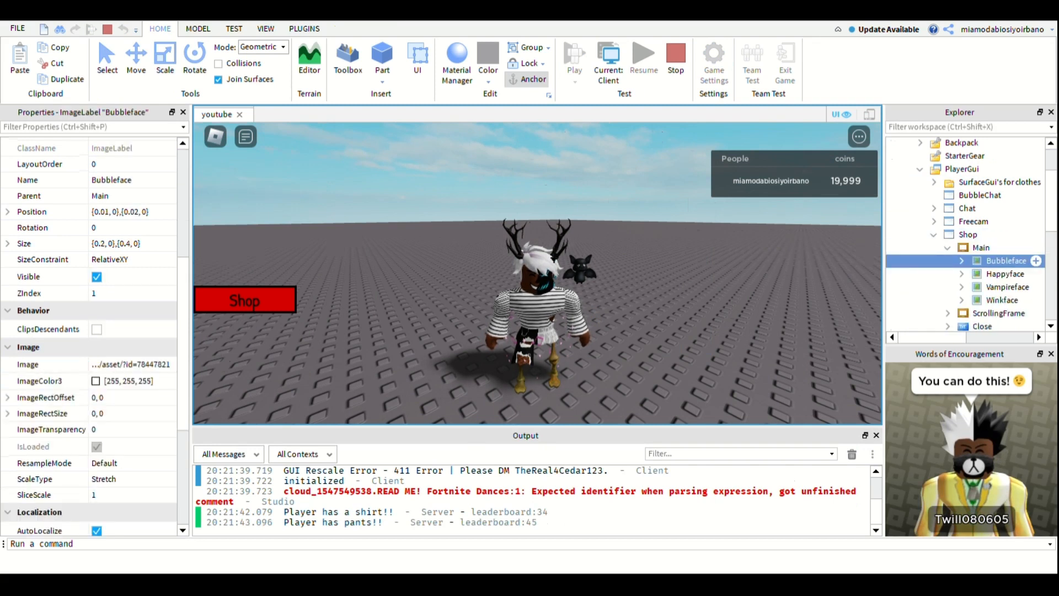
click(962, 261)
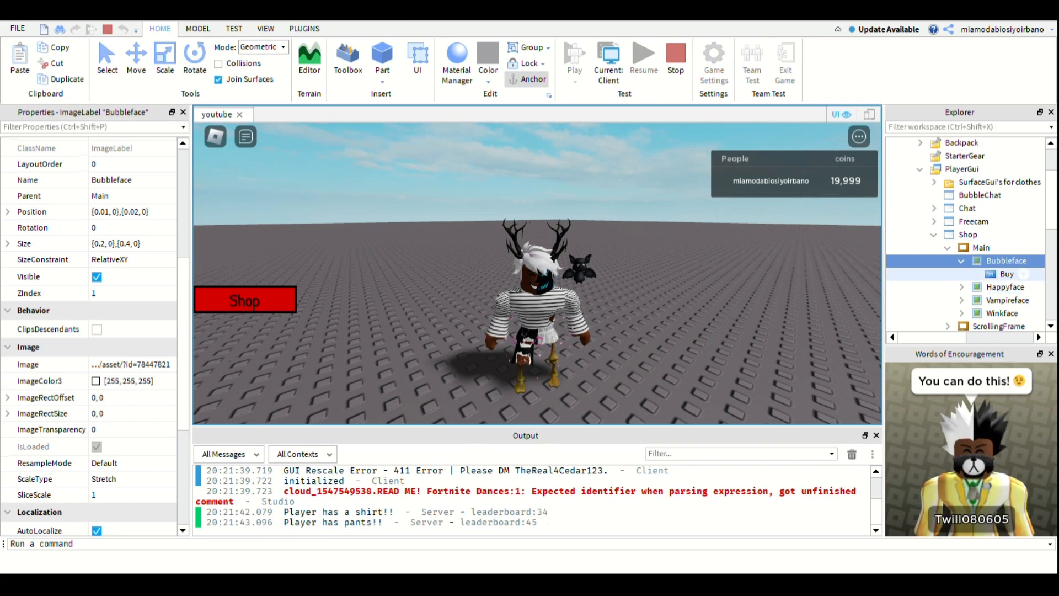
- Reopen the shop to look over the Buy buttons on the Faces and Tools pages, and stop the playtest
click(262, 307)
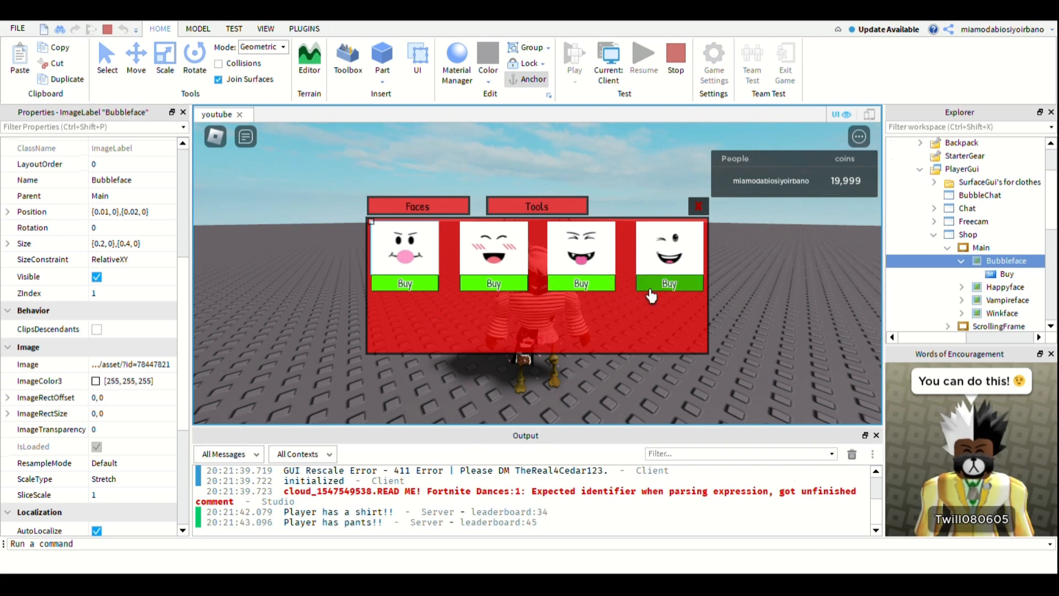
click(520, 213)
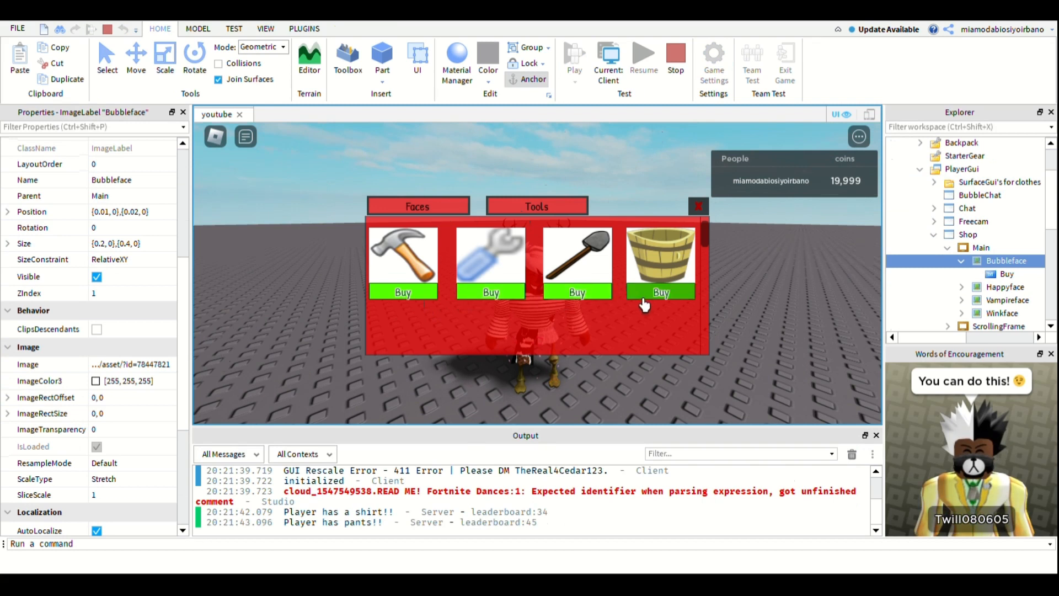
click(723, 182)
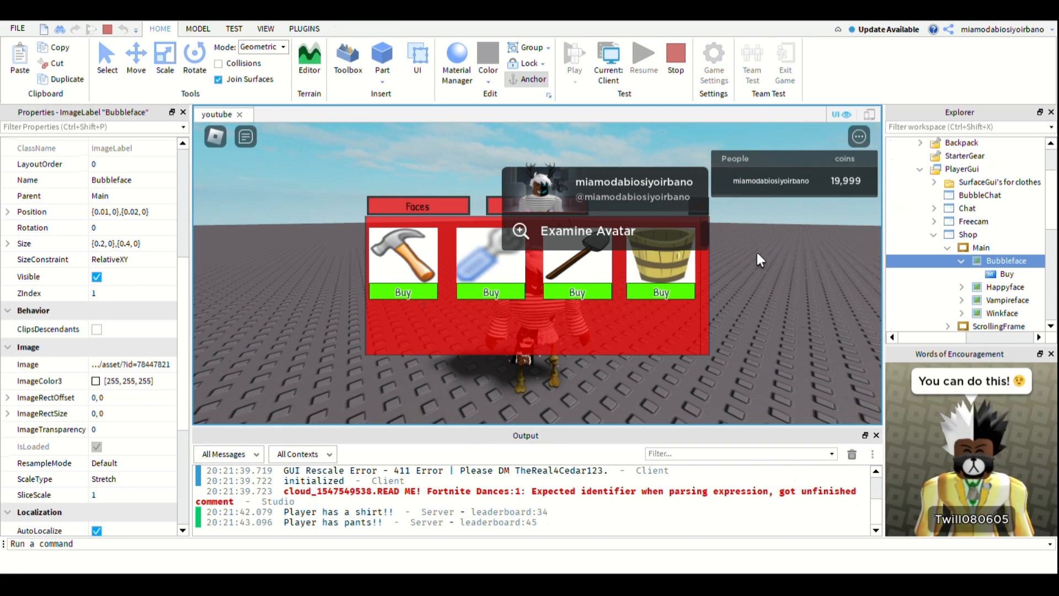
click(677, 64)
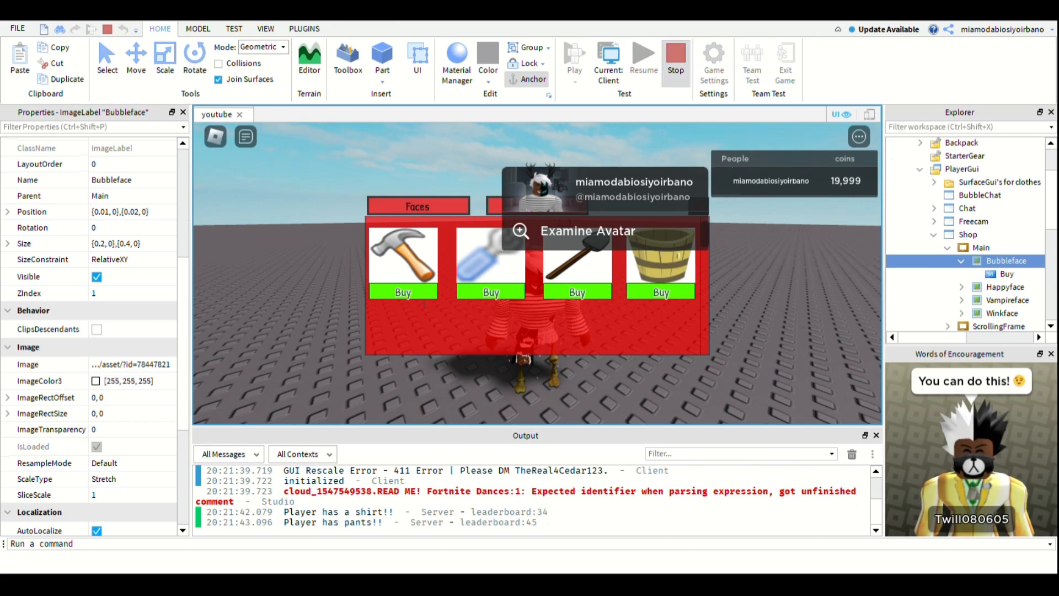